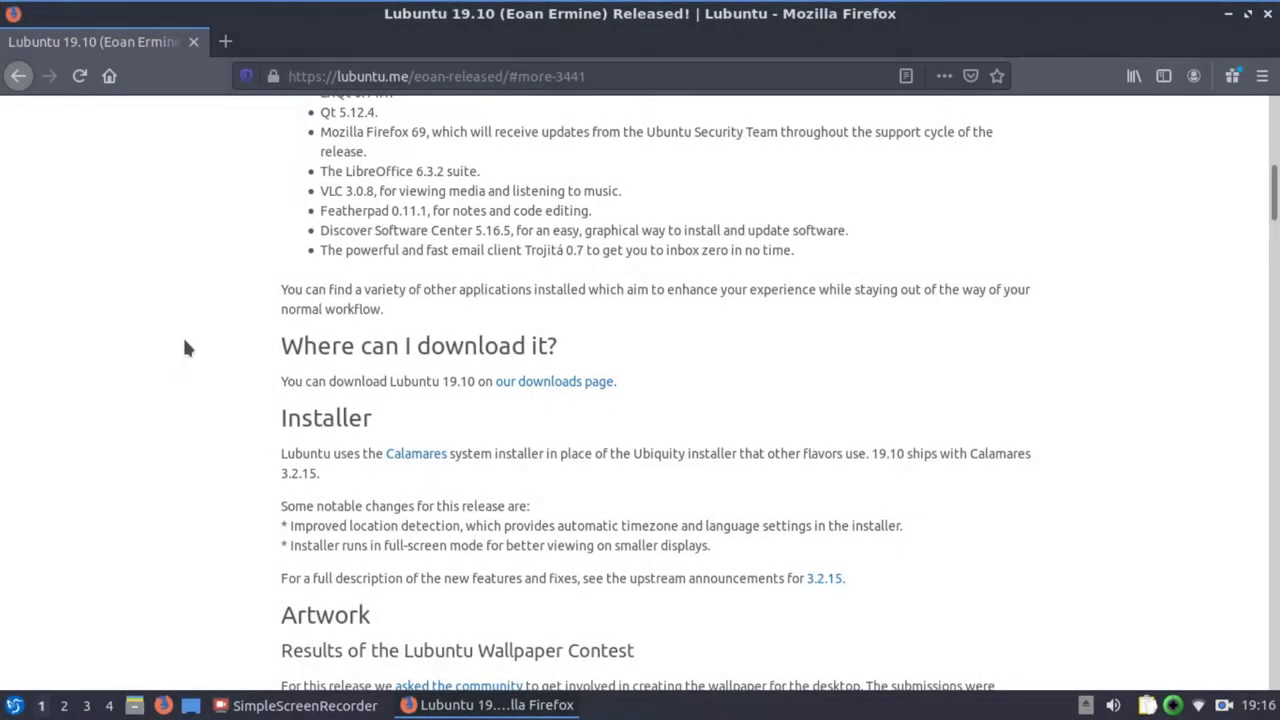
- Scroll the Lubuntu 19.10 release post down to the Artwork wallpaper contest results
{"action": "scroll", "coordinate": [190, 335], "scroll_direction": "down", "scroll_amount": 4}
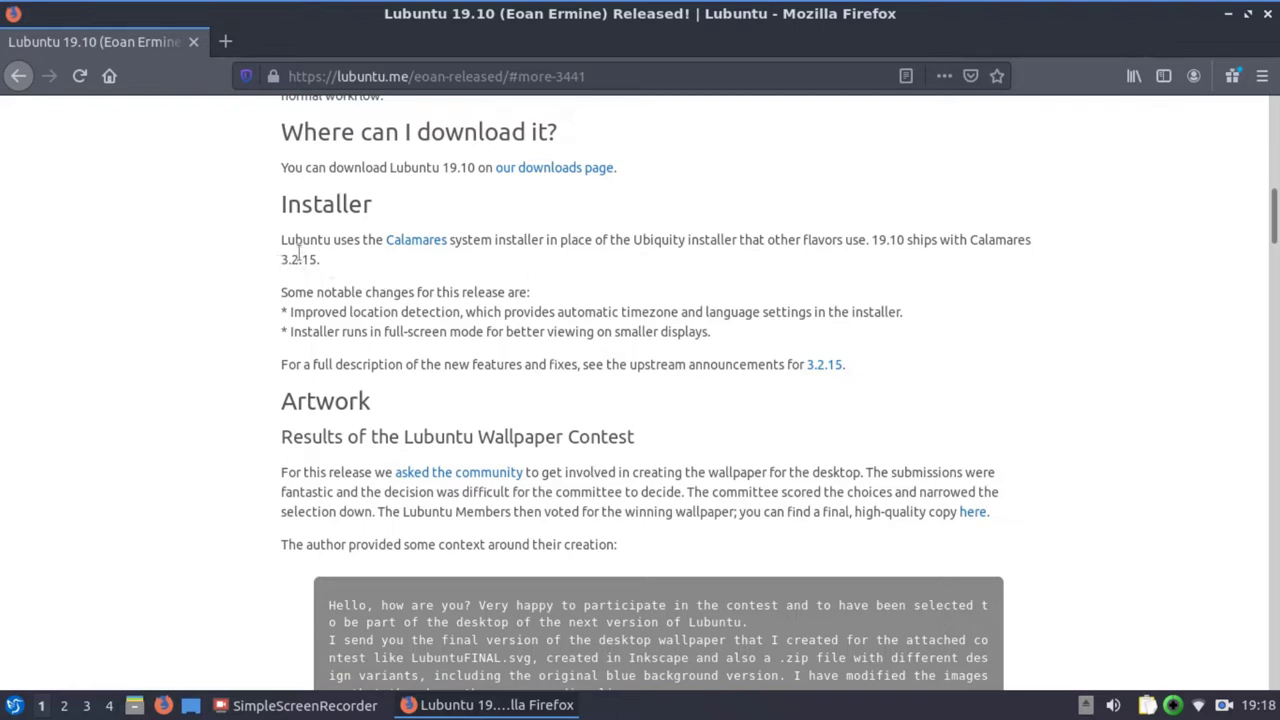
{"action": "scroll", "coordinate": [134, 281], "scroll_direction": "down", "scroll_amount": 3}
{"action": "scroll", "coordinate": [134, 281], "scroll_direction": "up", "scroll_amount": 3}
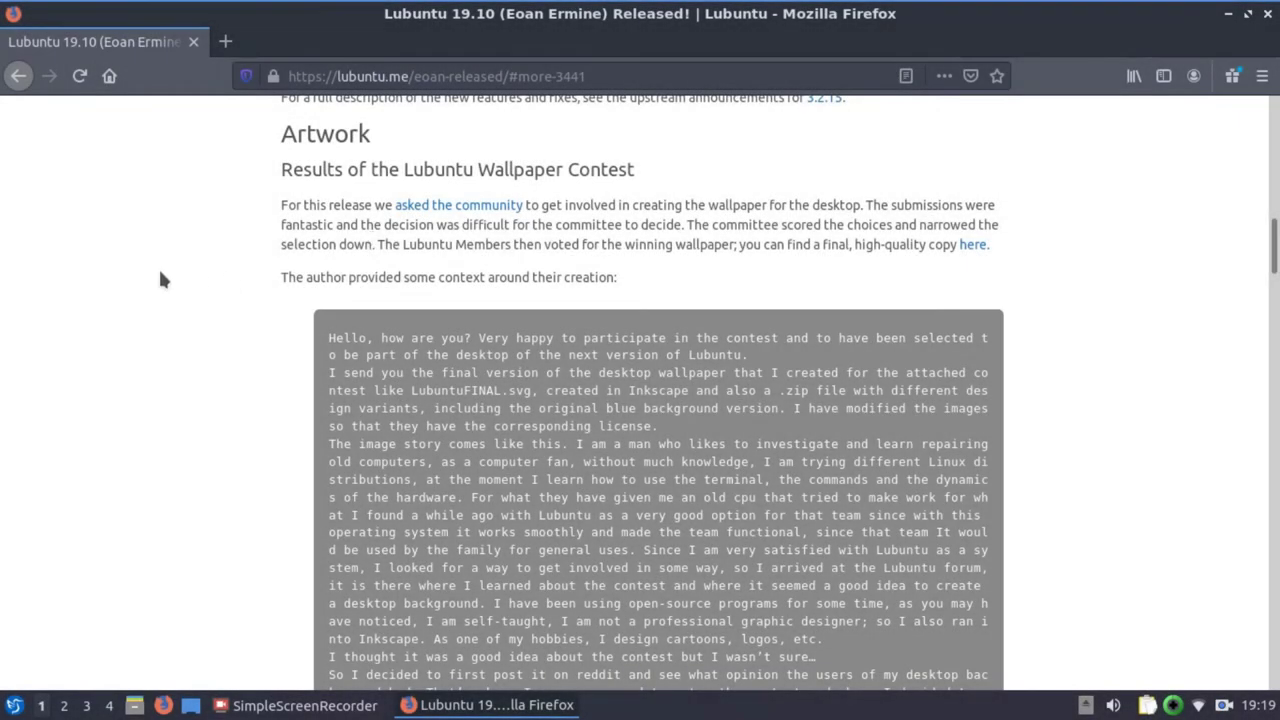
- Read the winning artist's letter down to the /usr/share/lubuntu/wallpapers/ note
{"action": "scroll", "coordinate": [154, 275], "scroll_direction": "down", "scroll_amount": 4}
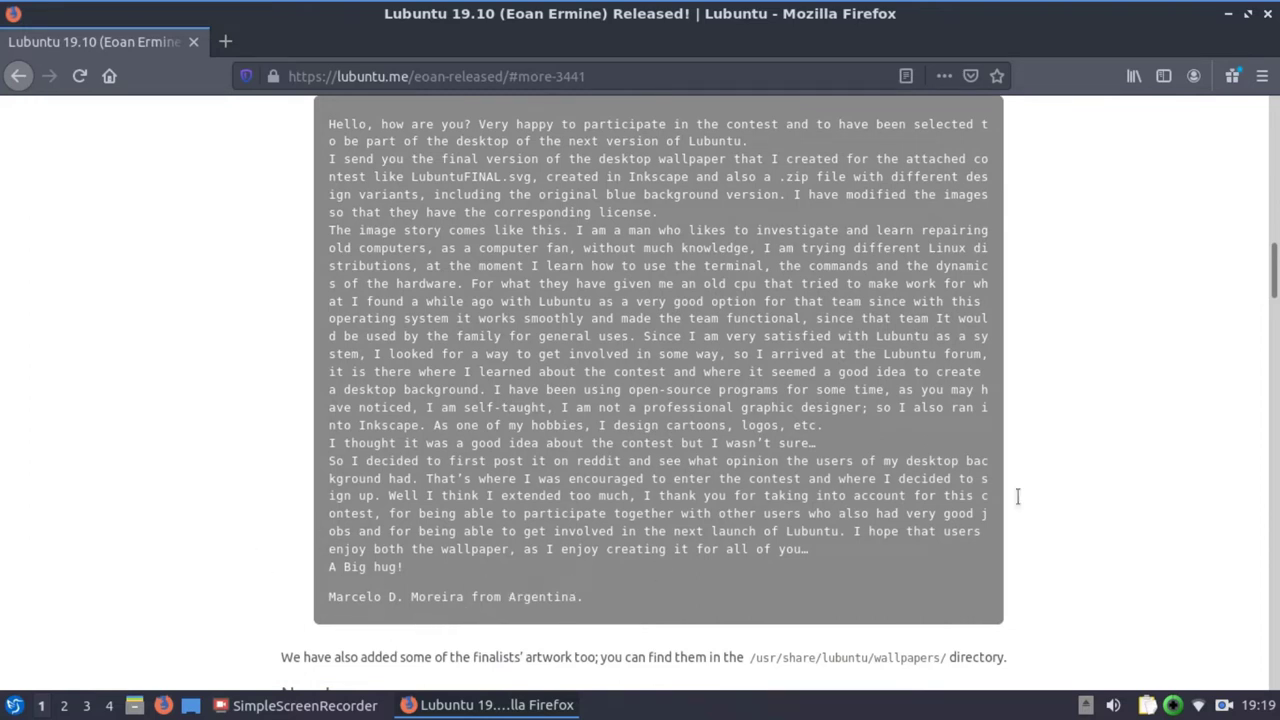
{"action": "scroll", "coordinate": [842, 184], "scroll_direction": "up", "scroll_amount": 1}
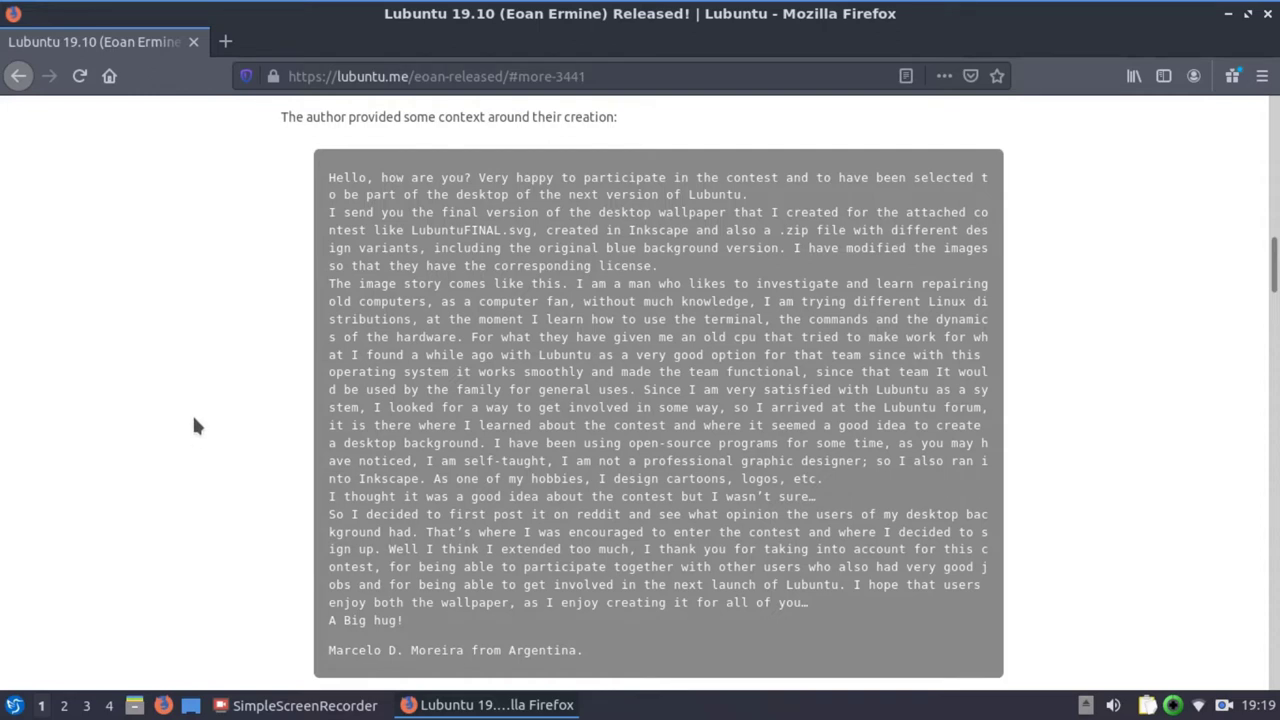
{"action": "scroll", "coordinate": [195, 425], "scroll_direction": "down", "scroll_amount": 1}
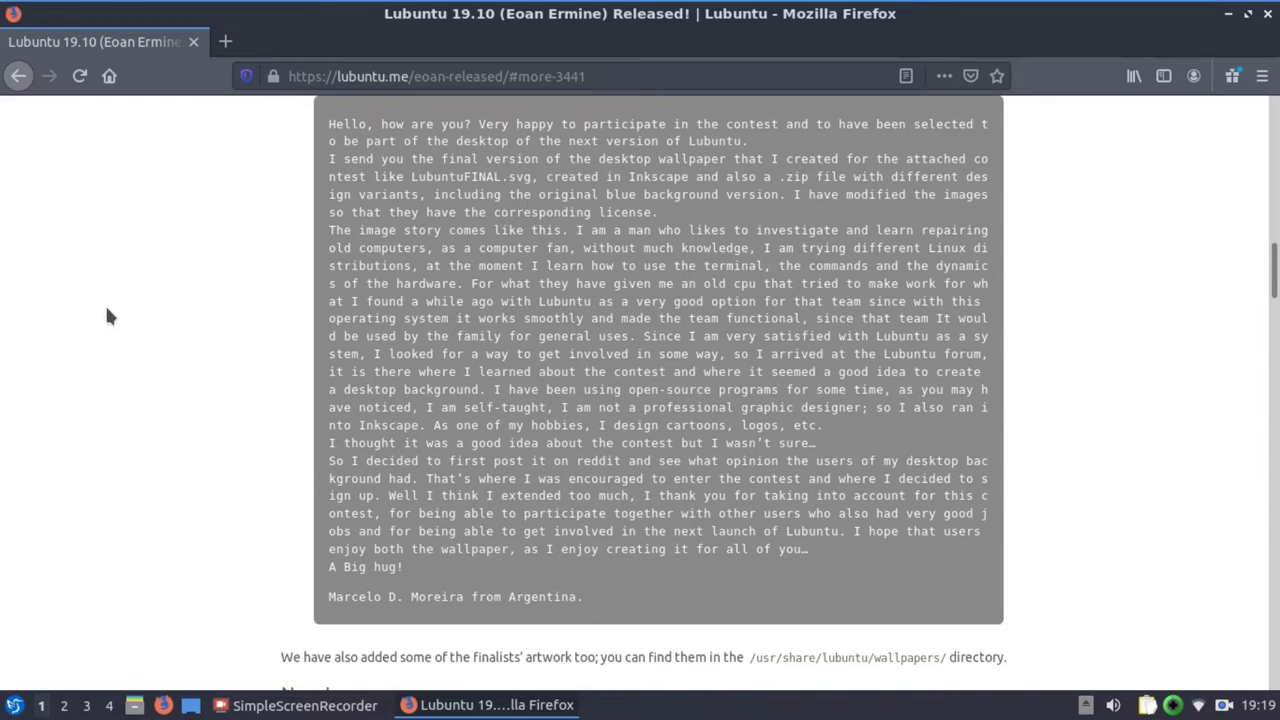
{"action": "scroll", "coordinate": [110, 316], "scroll_direction": "down", "scroll_amount": 1}
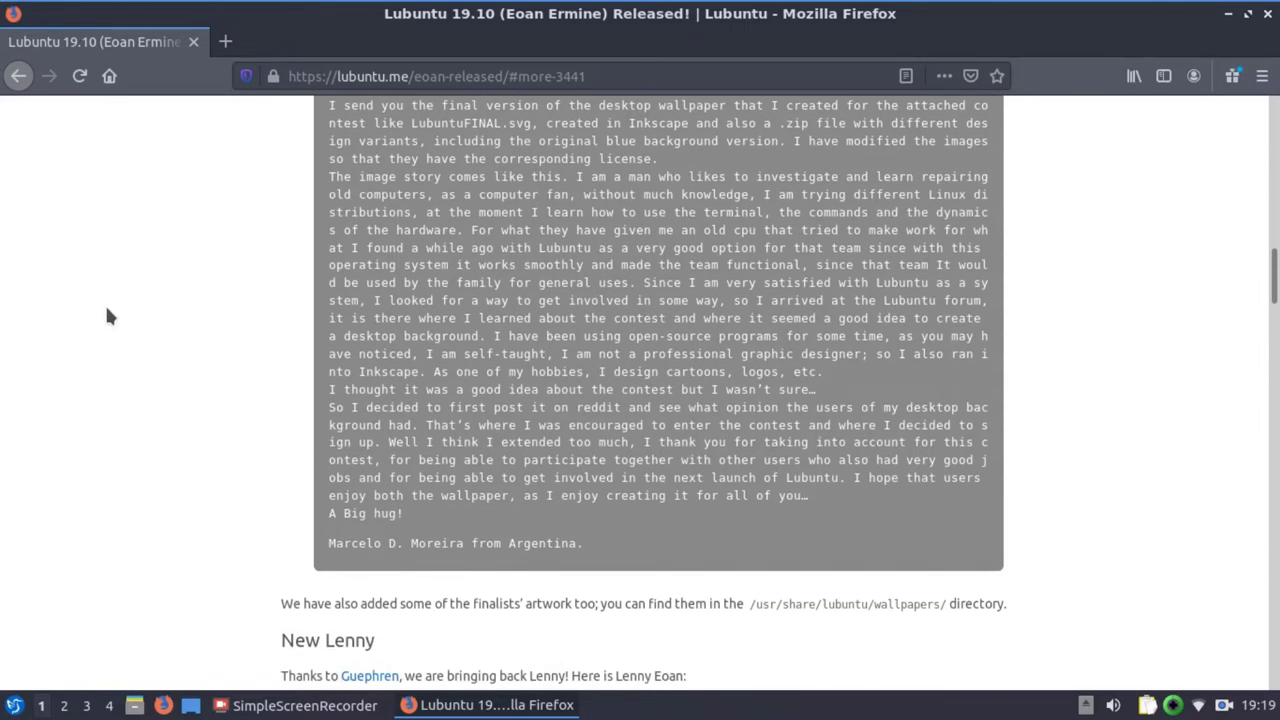
{"action": "scroll", "coordinate": [110, 316], "scroll_direction": "up", "scroll_amount": 2}
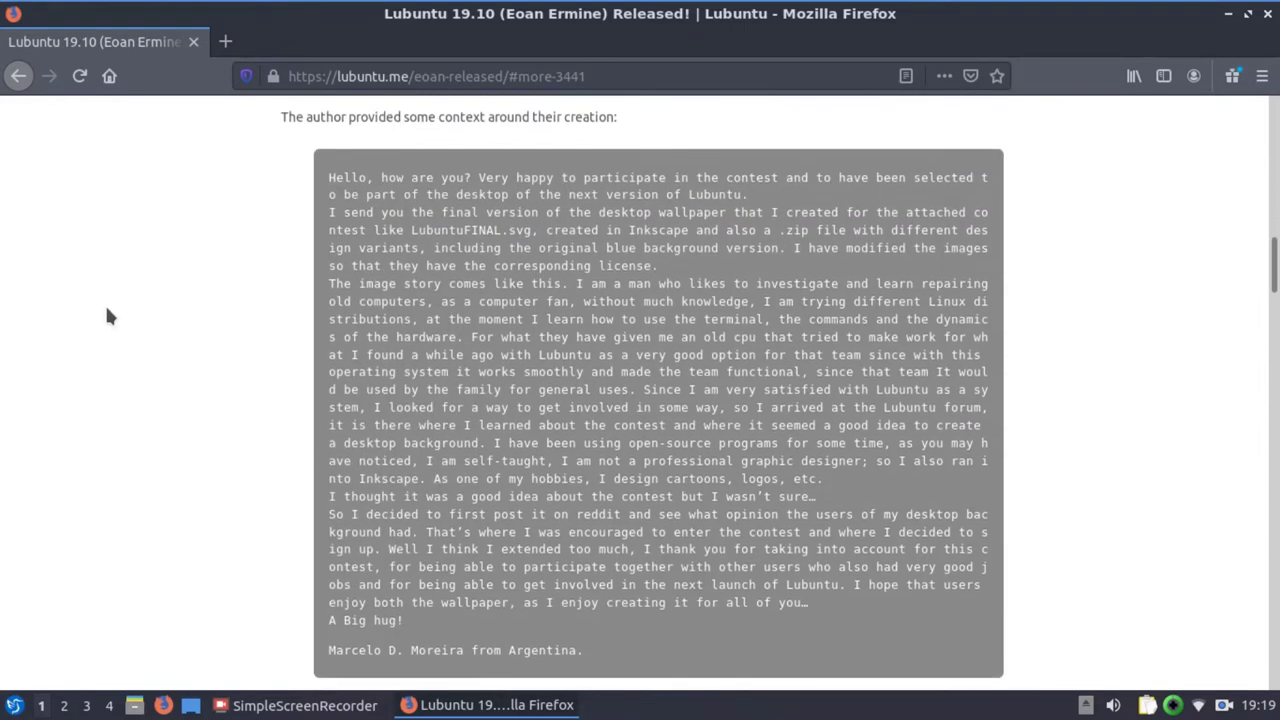
{"action": "scroll", "coordinate": [104, 335], "scroll_direction": "down", "scroll_amount": 1}
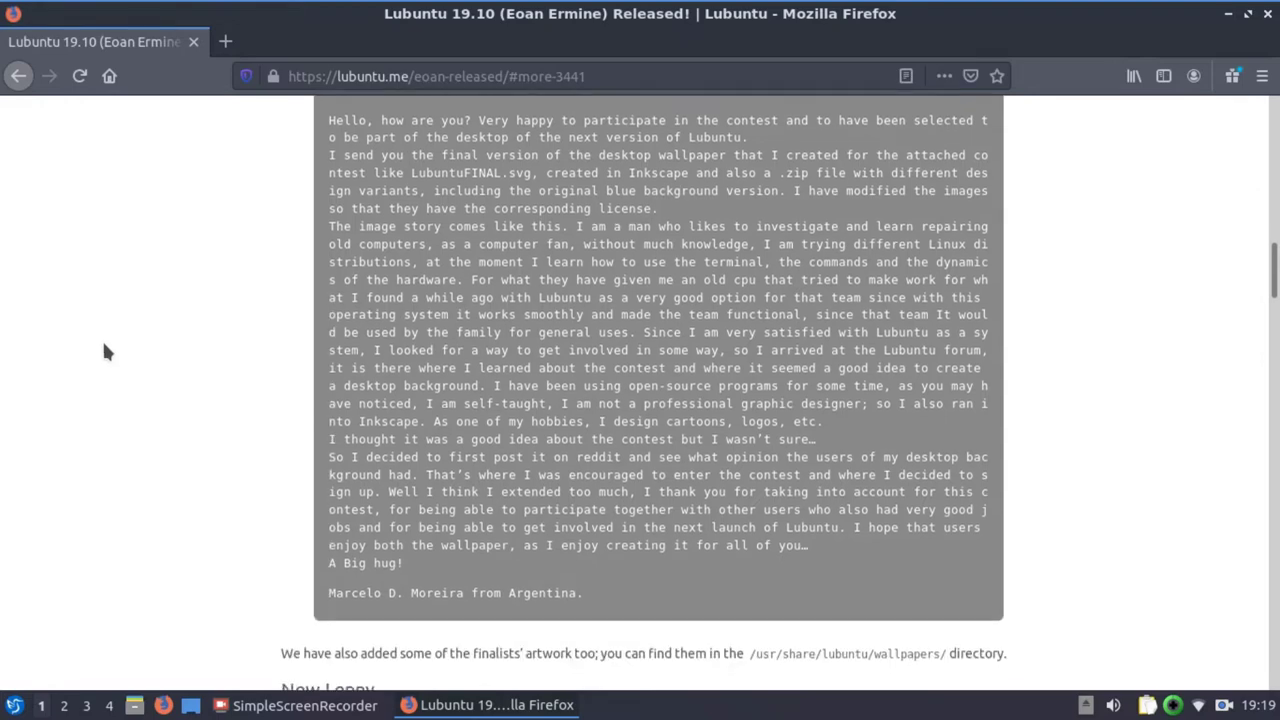
{"action": "scroll", "coordinate": [456, 503], "scroll_direction": "down", "scroll_amount": 3}
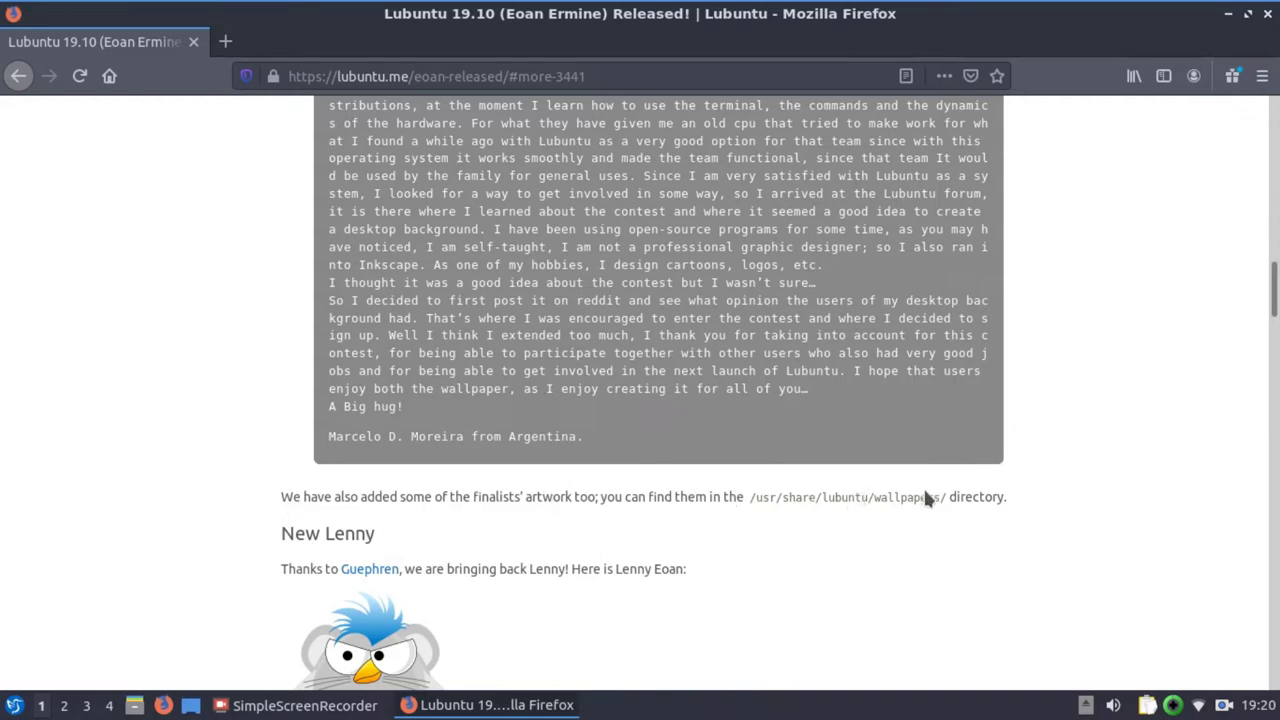
{"action": "scroll", "coordinate": [1093, 458], "scroll_direction": "up", "scroll_amount": 3}
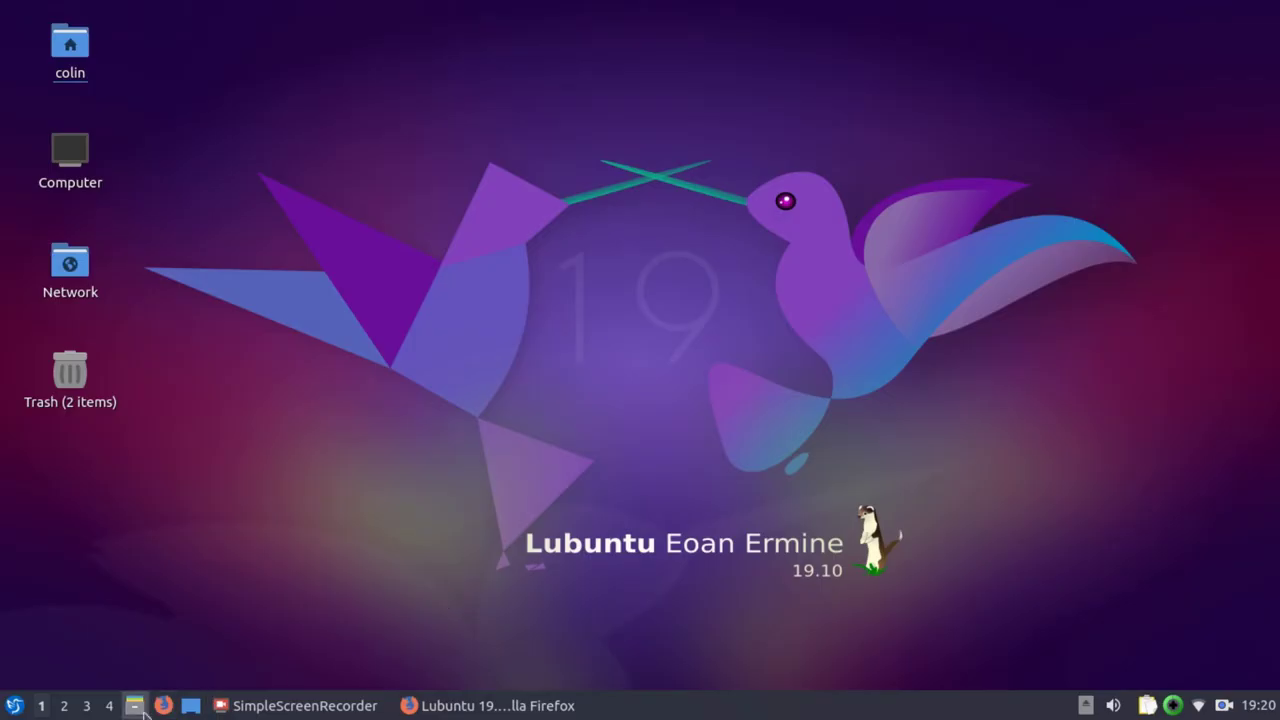
- Open the file manager and browse from the root folder into /usr/share
{"action": "left_click", "coordinate": [134, 705]}
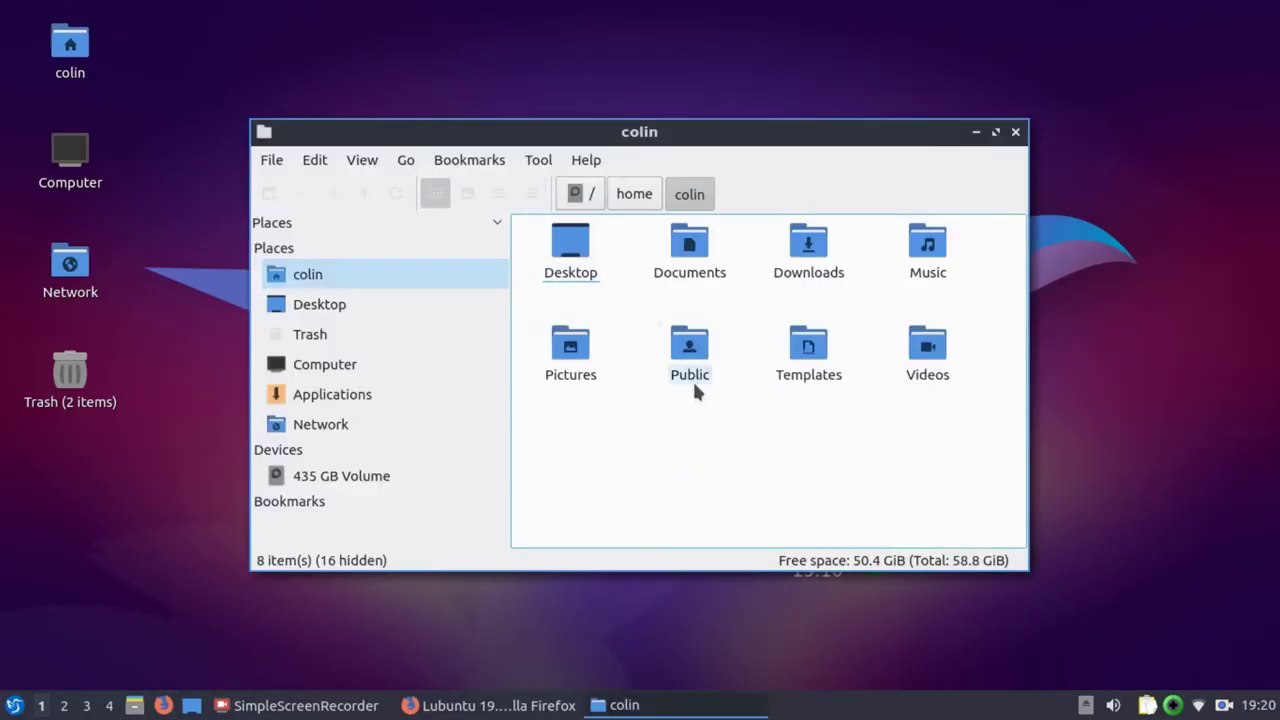
{"action": "left_click", "coordinate": [592, 195]}
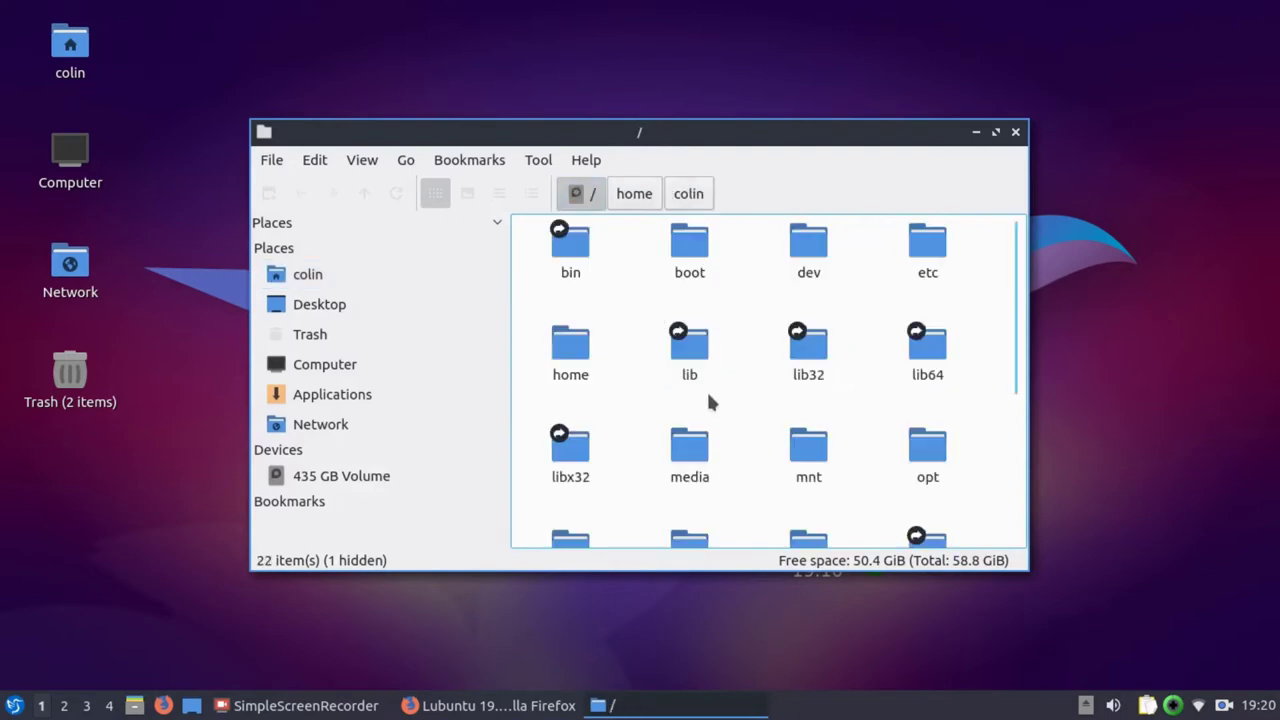
{"action": "scroll", "coordinate": [707, 400], "scroll_direction": "down", "scroll_amount": 5}
{"action": "double_click", "coordinate": [573, 474]}
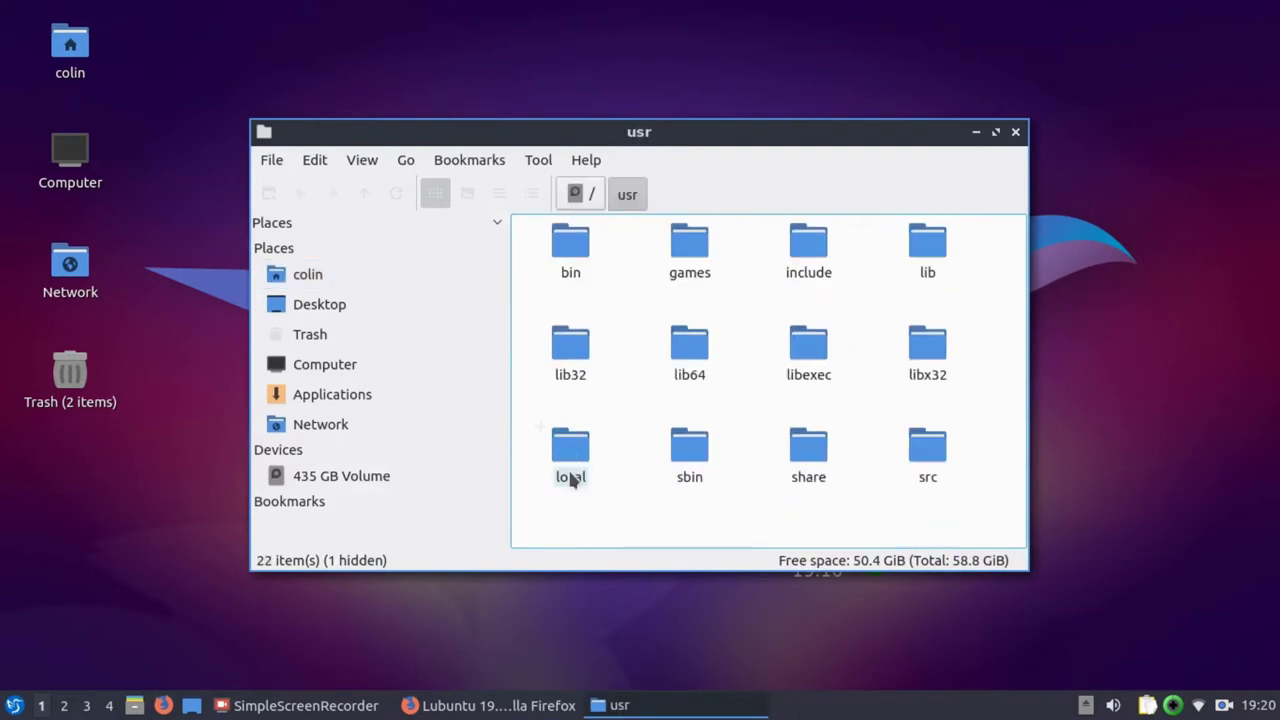
{"action": "double_click", "coordinate": [811, 449]}
- Go into lubuntu/wallpapers and select 1804-lubuntu-default-wallpaper-h.png
{"action": "scroll", "coordinate": [818, 340], "scroll_direction": "down", "scroll_amount": 10}
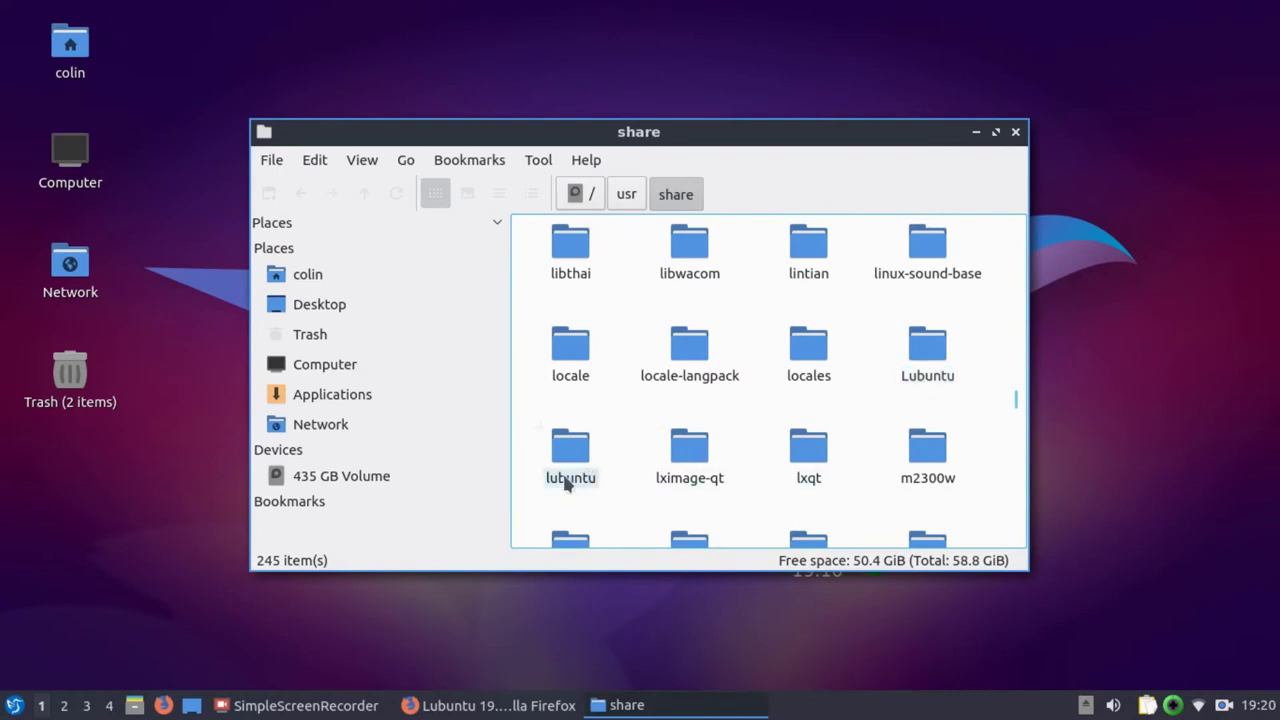
{"action": "double_click", "coordinate": [562, 458]}
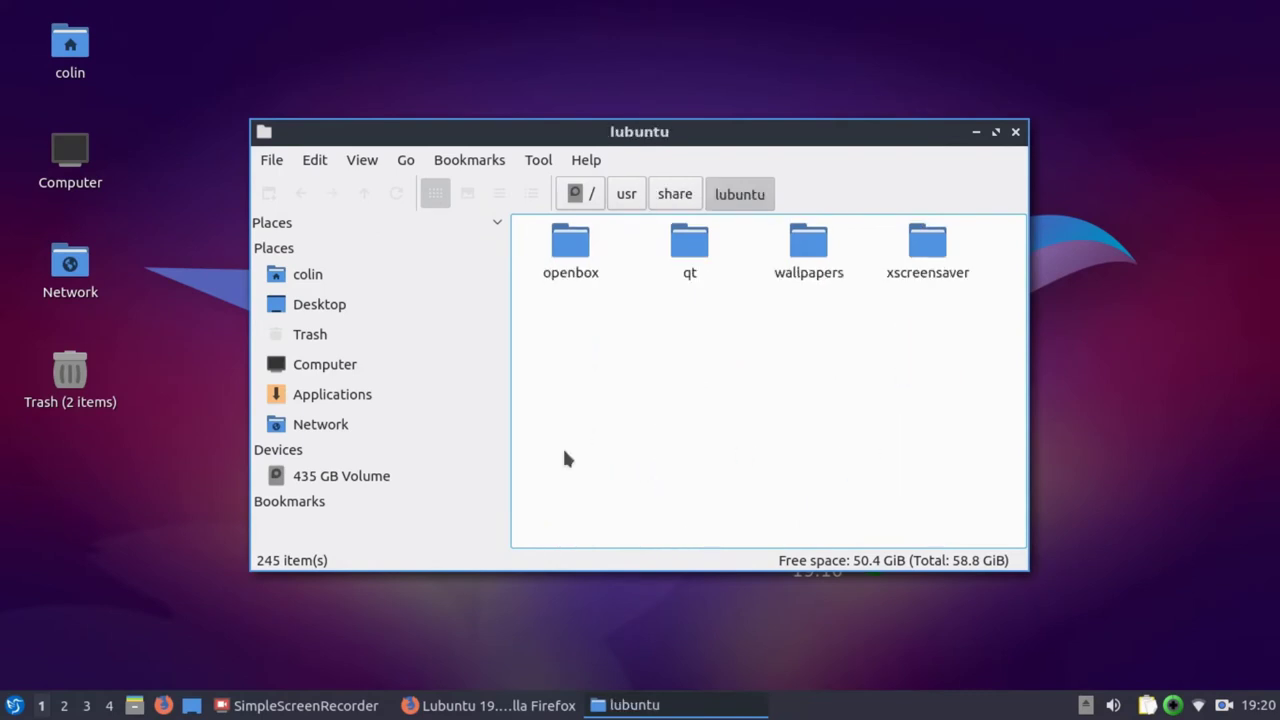
{"action": "double_click", "coordinate": [812, 250]}
{"action": "left_click", "coordinate": [580, 248]}
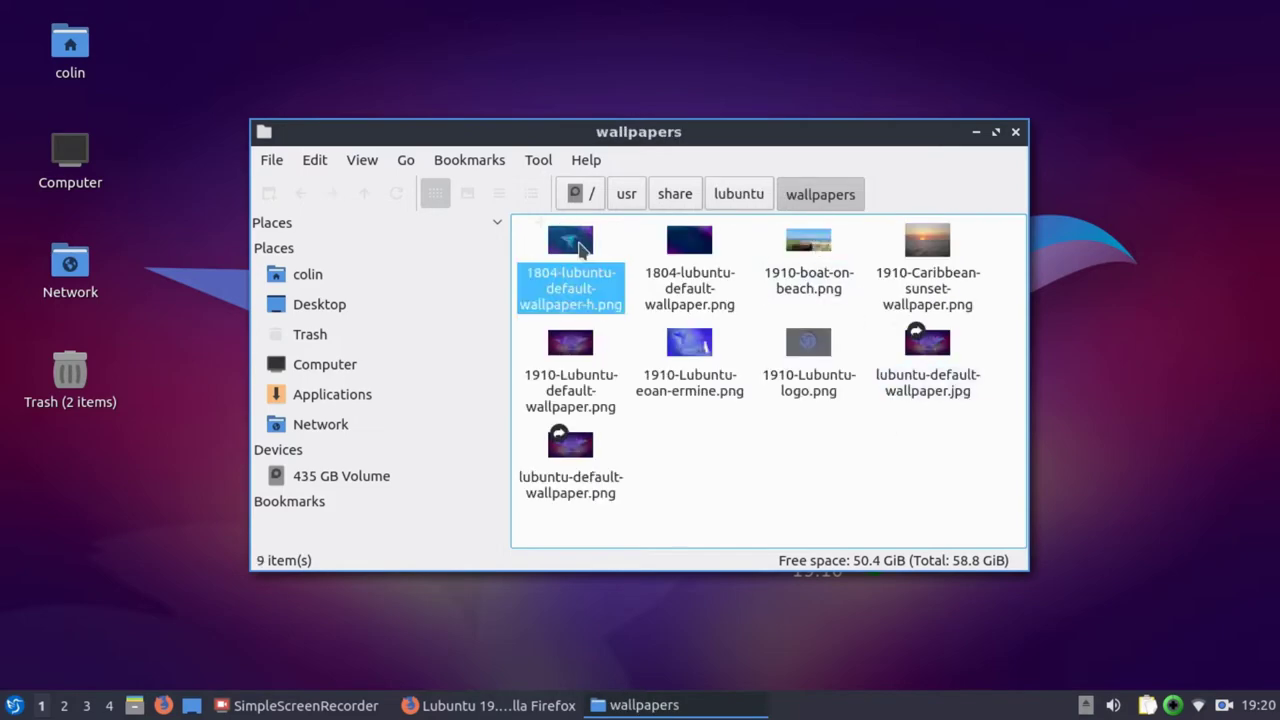
- View the hummingbird, 1804 default, boat-on-beach and Caribbean sunset wallpapers one at a time
{"action": "double_click", "coordinate": [580, 248]}
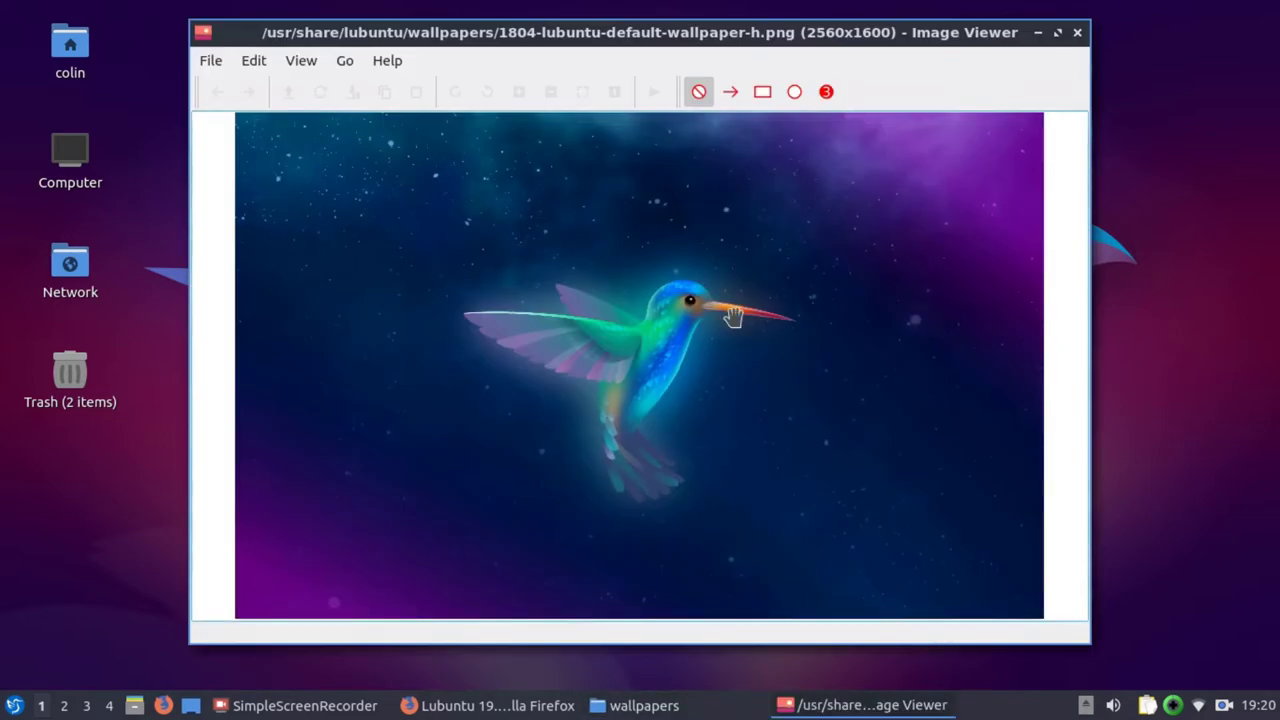
{"action": "left_click", "coordinate": [1077, 33]}
{"action": "double_click", "coordinate": [695, 255]}
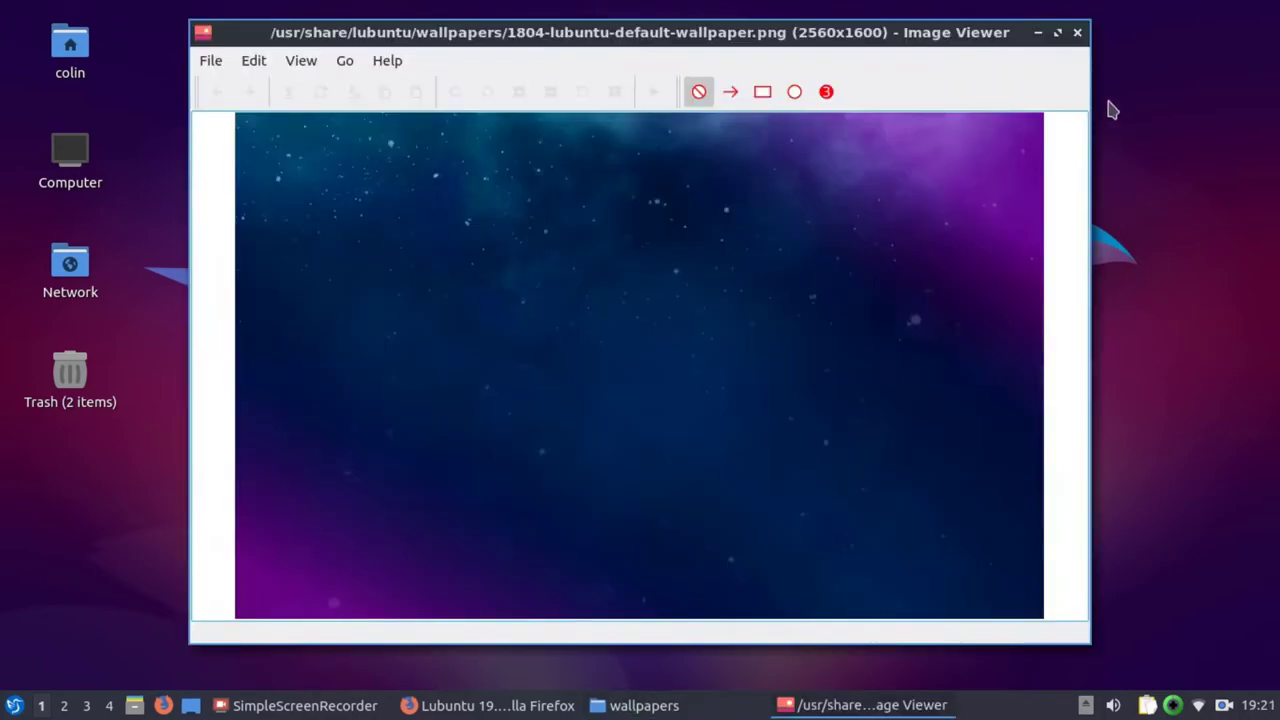
{"action": "left_click", "coordinate": [1077, 33]}
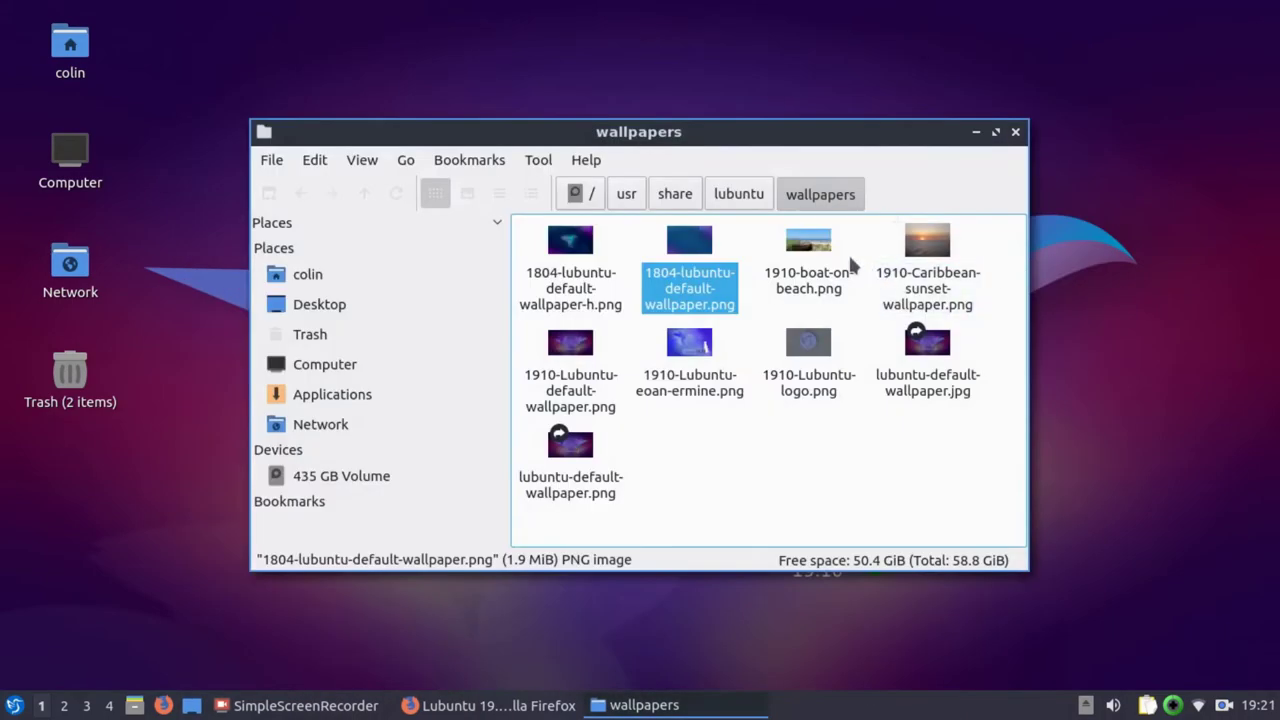
{"action": "left_click", "coordinate": [812, 243]}
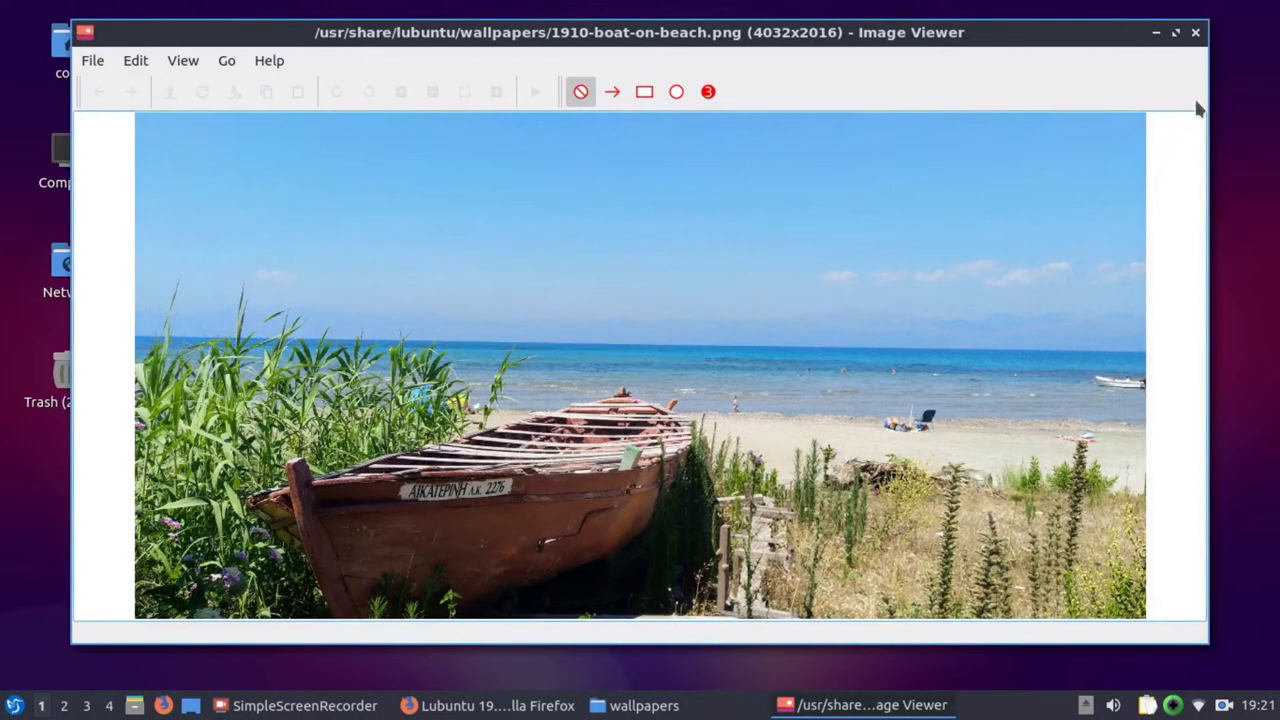
{"action": "left_click", "coordinate": [1195, 32]}
{"action": "left_click", "coordinate": [928, 247]}
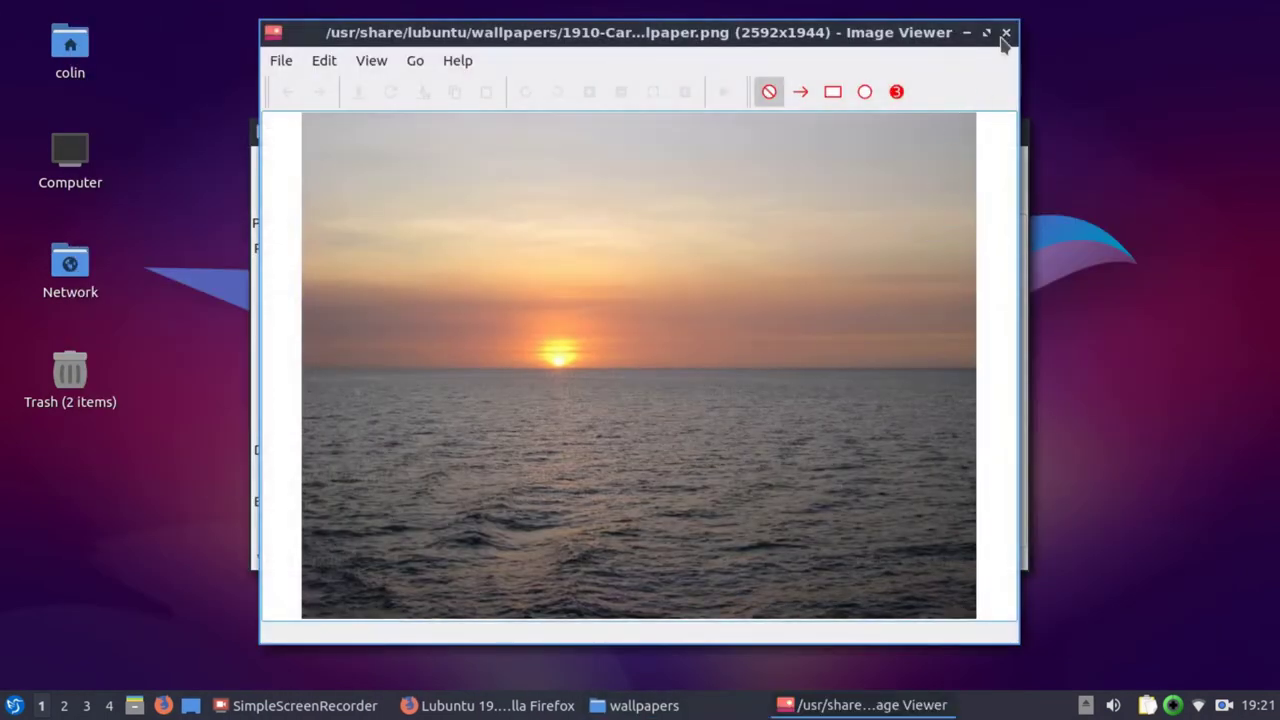
- Cycle through every wallpaper with Next File, ending on 1910-Lubuntu-eoan-ermine.png, then close the viewer
{"action": "left_click", "coordinate": [318, 91]}
{"action": "left_click", "coordinate": [192, 92]}
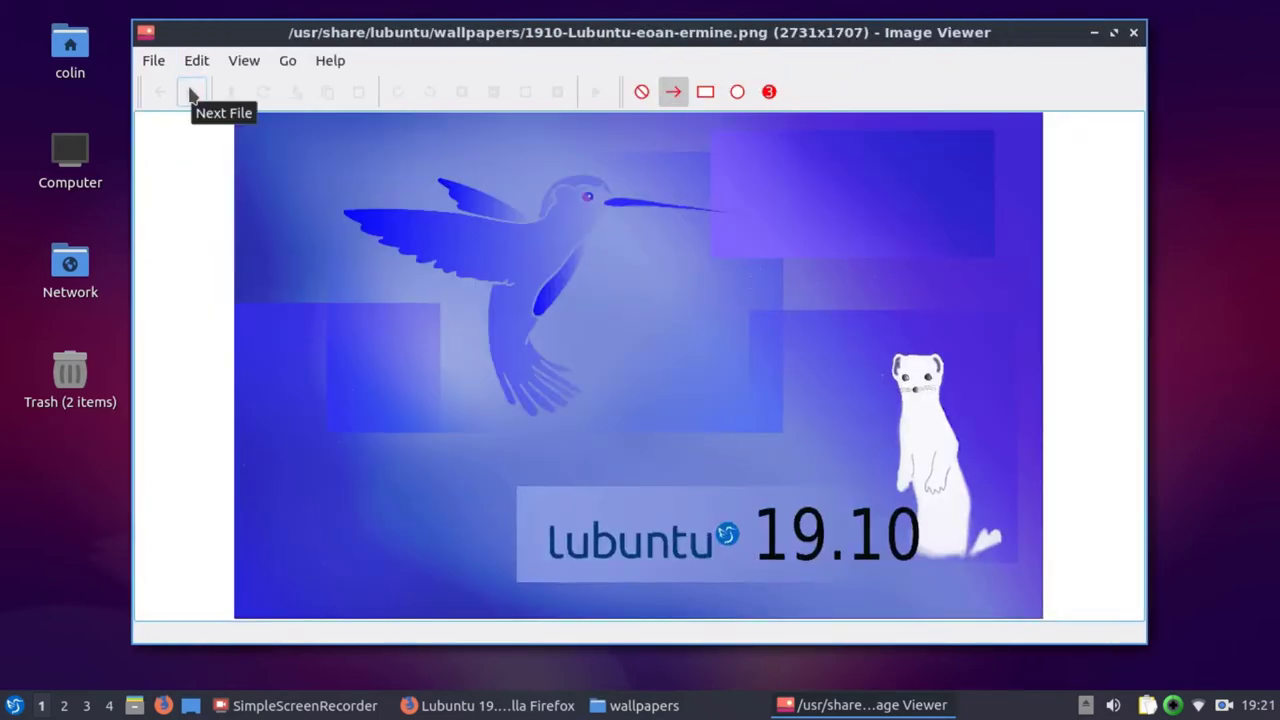
{"action": "left_click", "coordinate": [192, 92]}
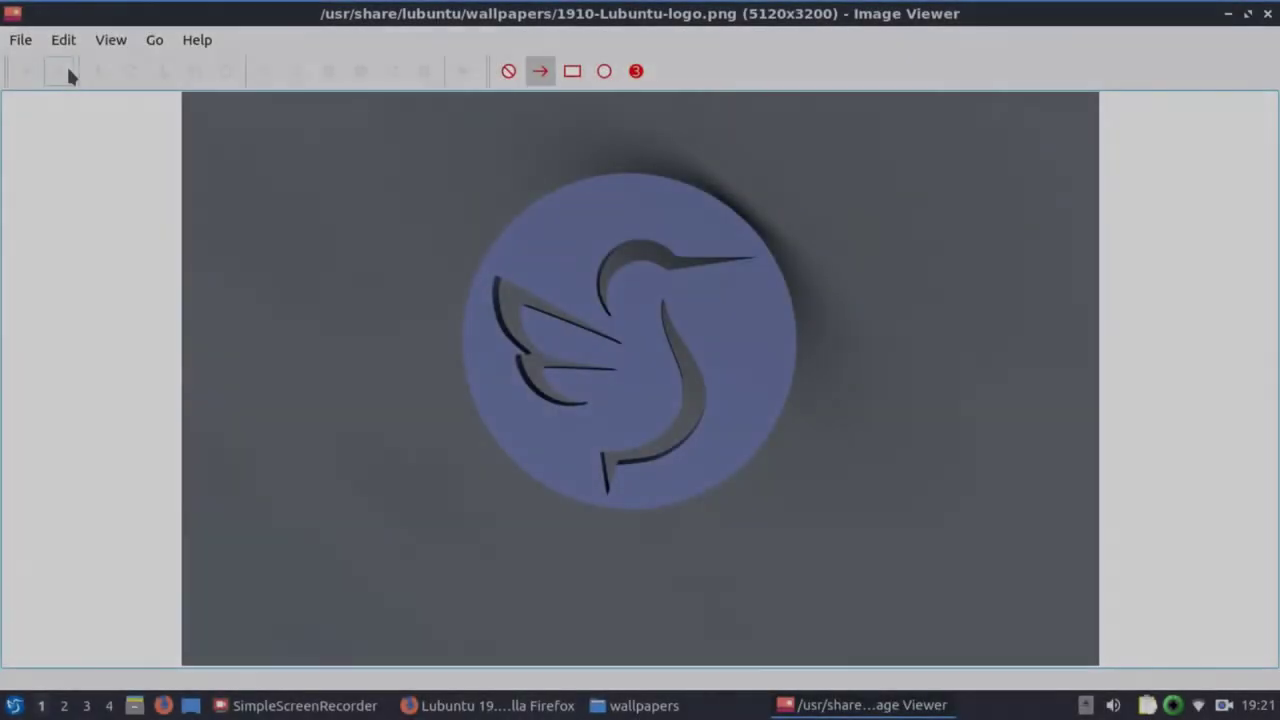
{"action": "left_click", "coordinate": [70, 74]}
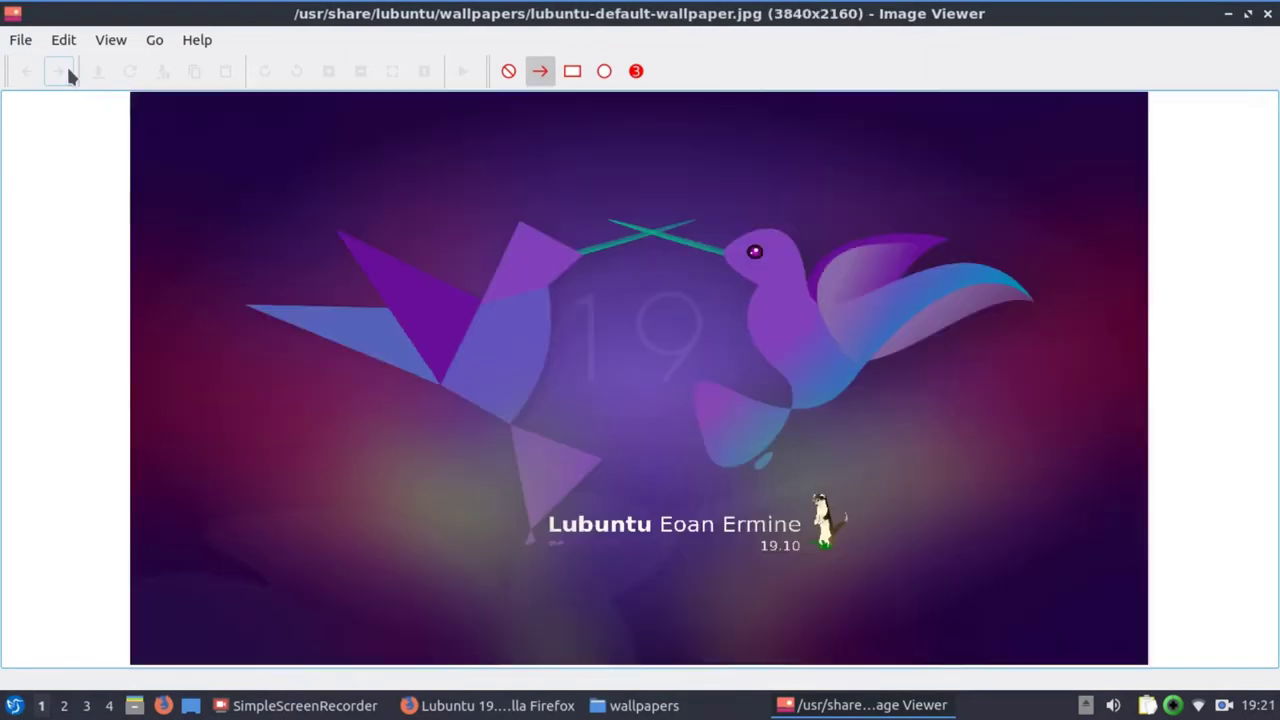
{"action": "left_click", "coordinate": [65, 72]}
{"action": "left_click", "coordinate": [65, 72]}
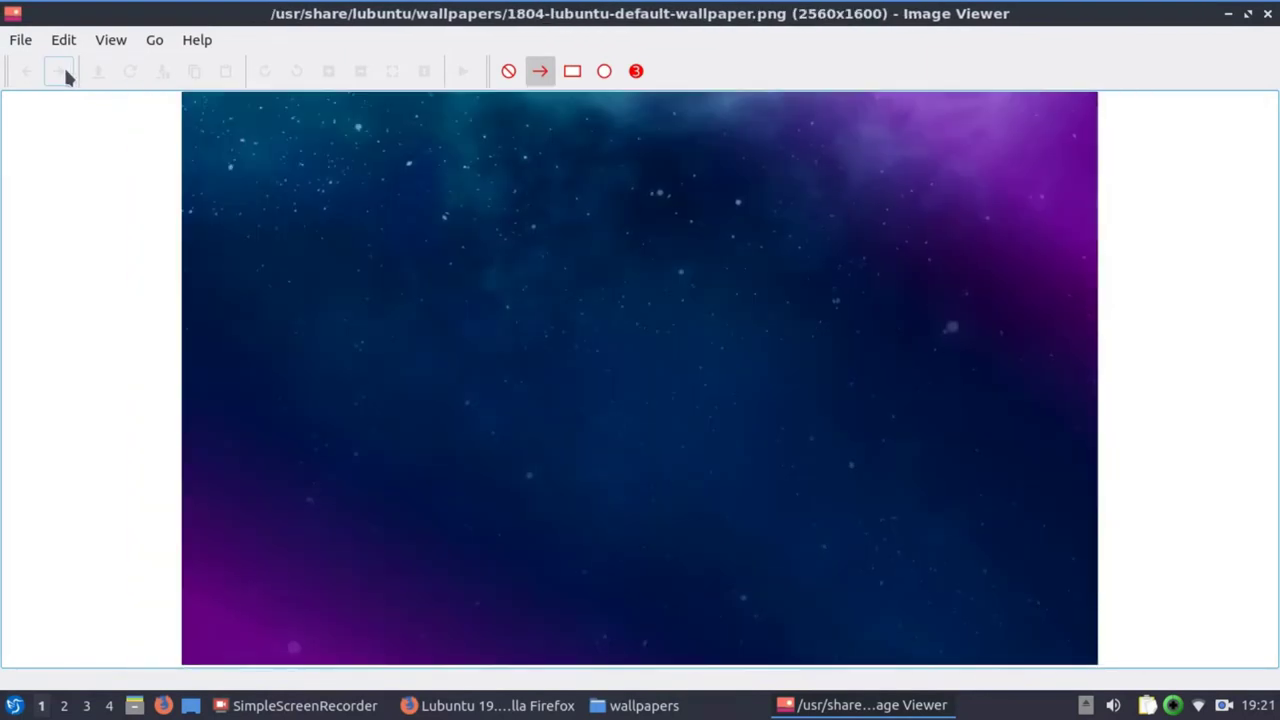
{"action": "left_click", "coordinate": [65, 72]}
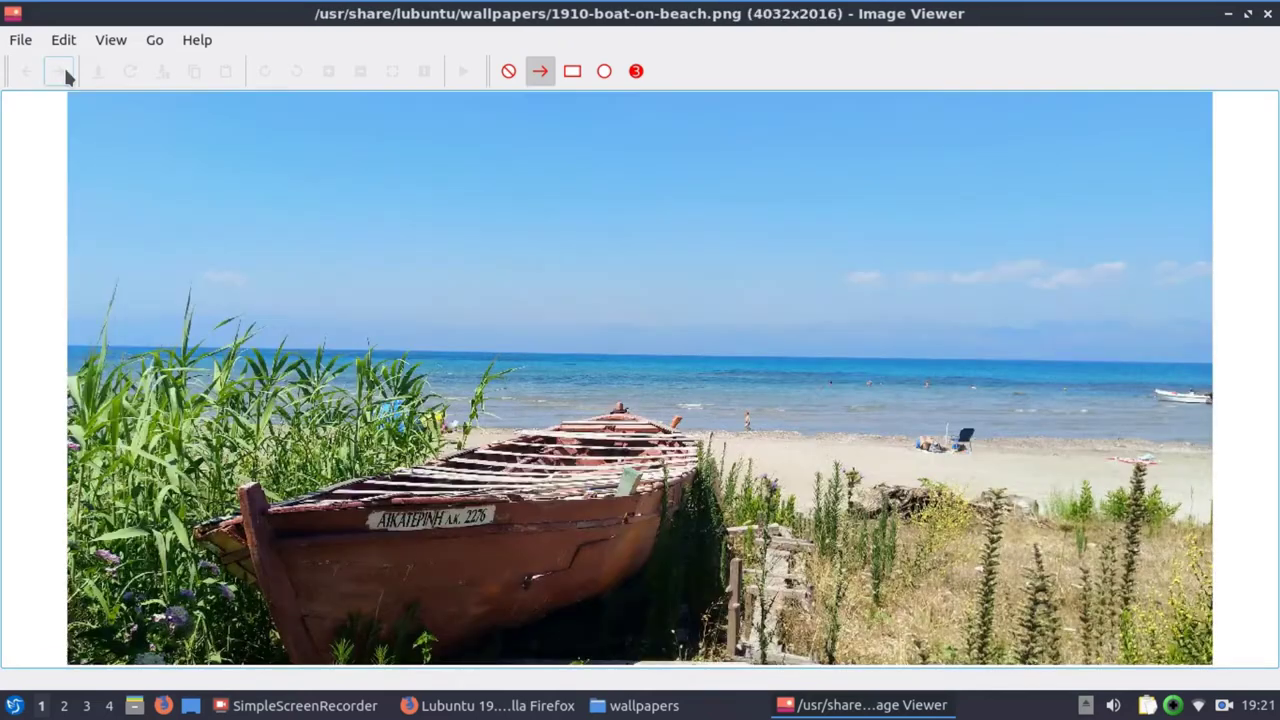
{"action": "left_click", "coordinate": [65, 72]}
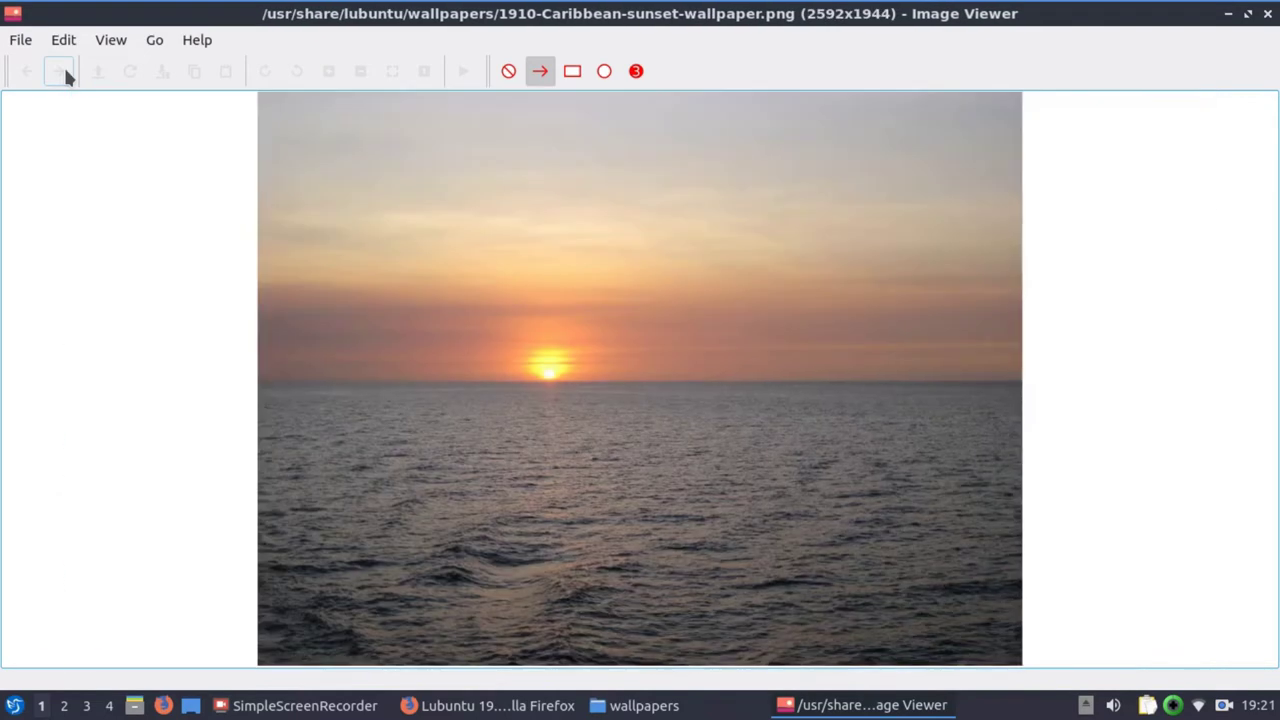
{"action": "left_click", "coordinate": [65, 72]}
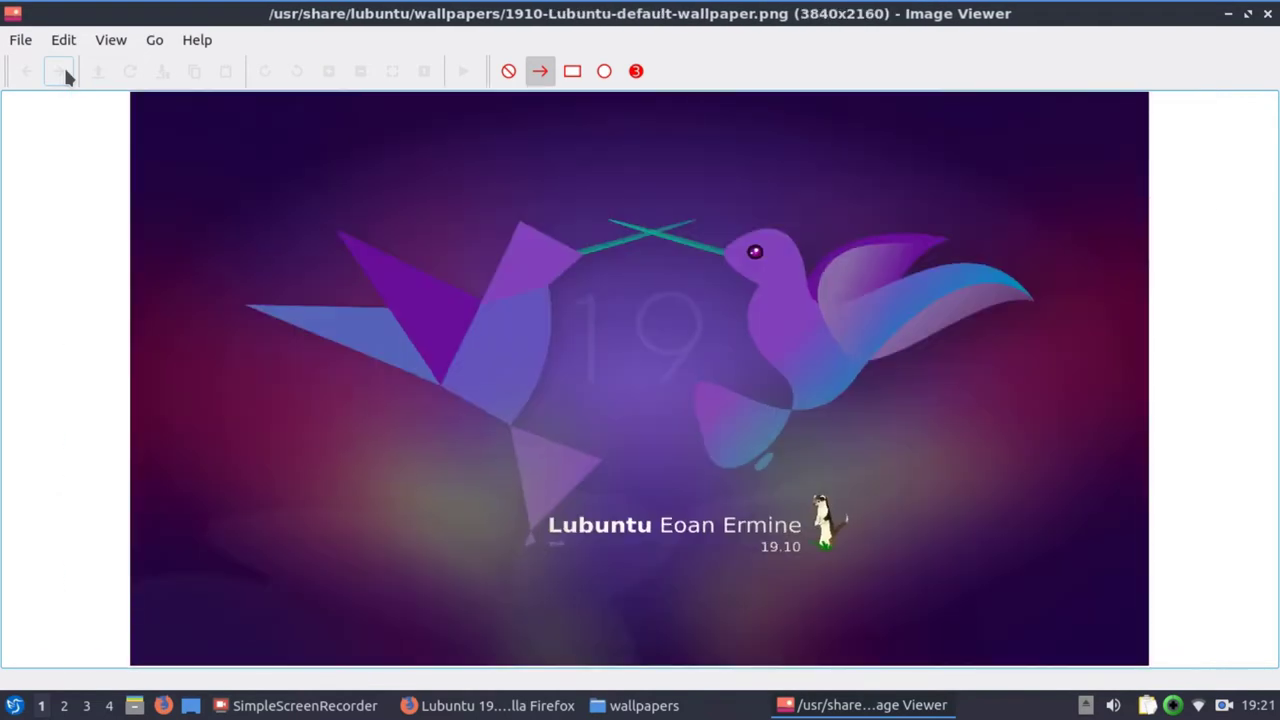
{"action": "left_click", "coordinate": [65, 72]}
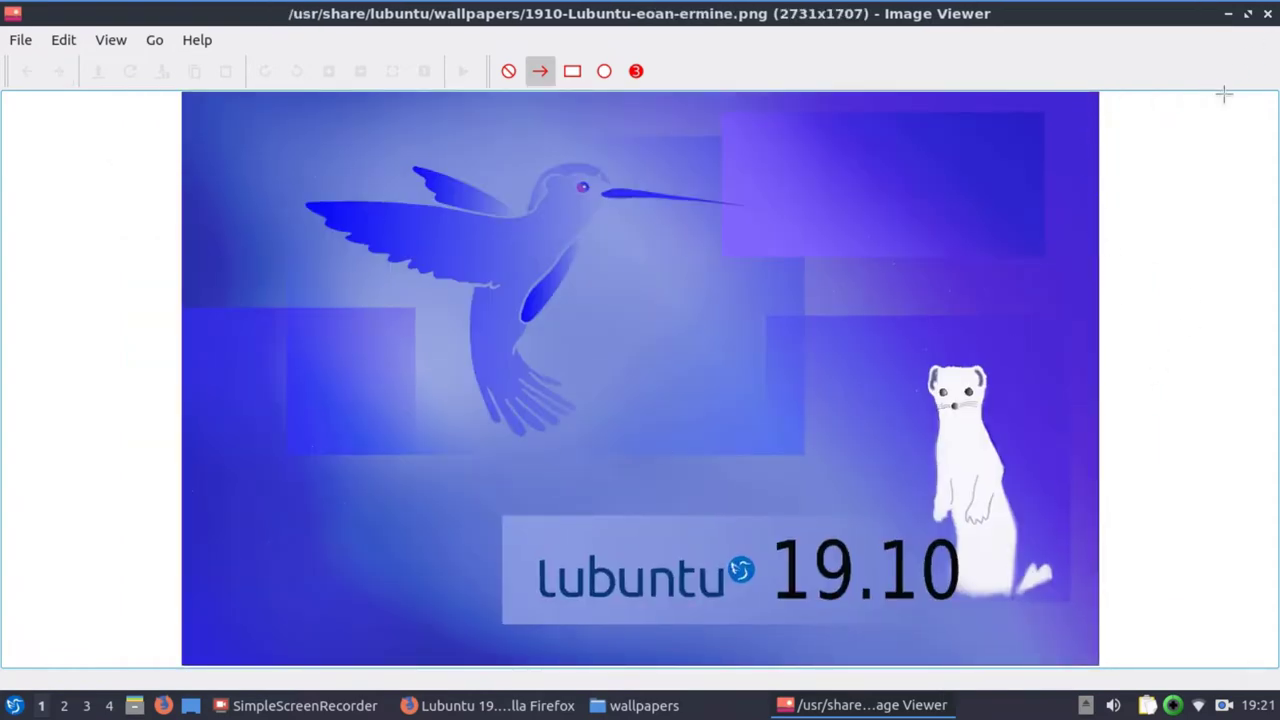
{"action": "left_click", "coordinate": [1270, 14]}
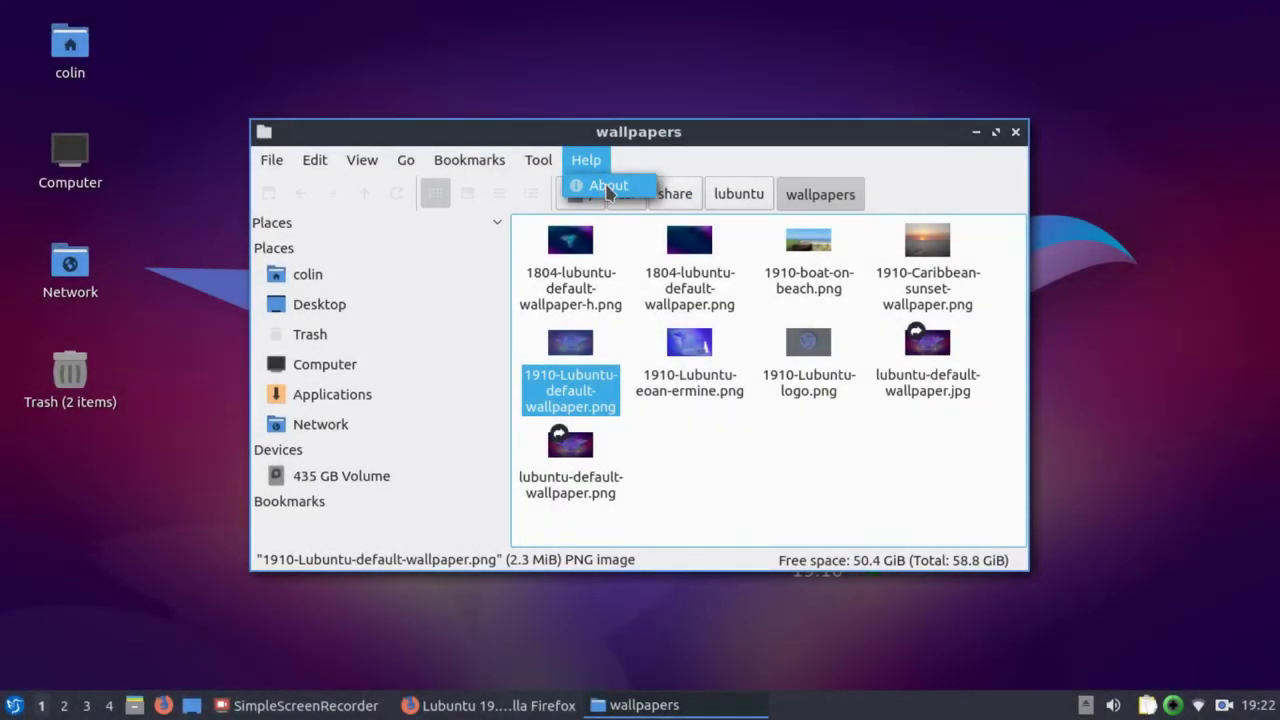
- Check the file manager's About info, then browse network:/// to show FRITZ-NAS and Windows Network
{"action": "left_click", "coordinate": [607, 187]}
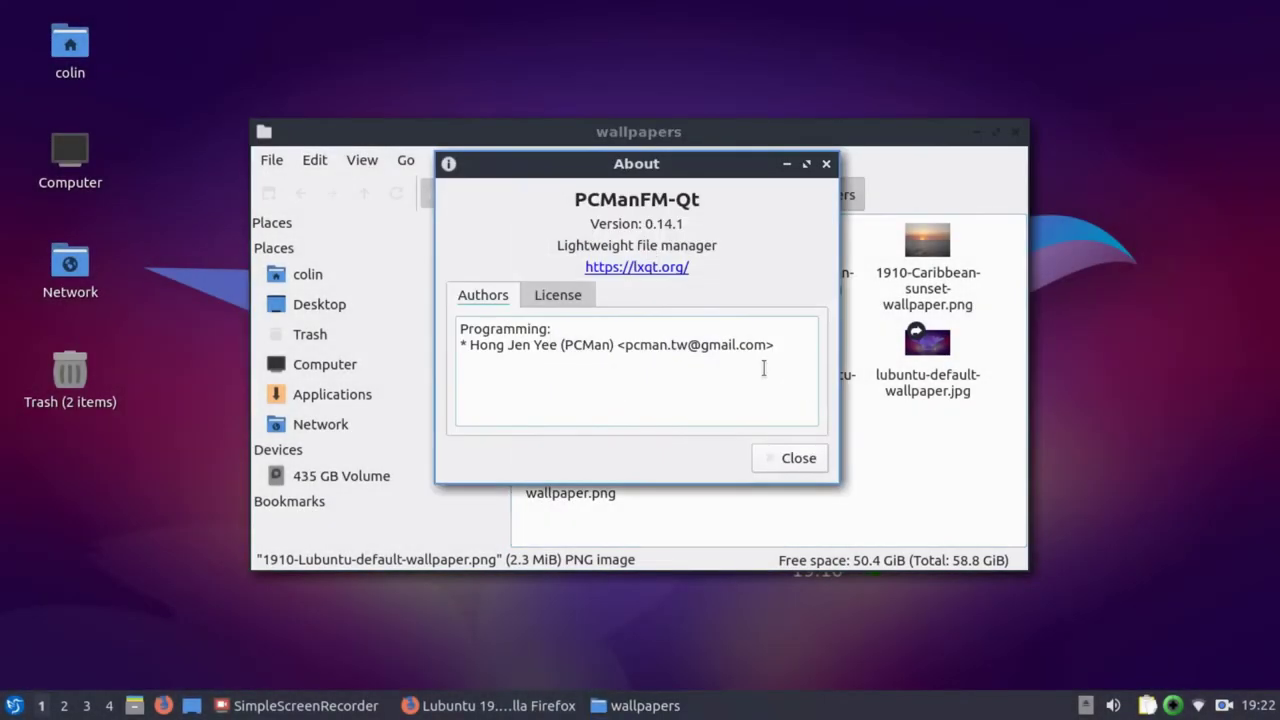
{"action": "left_click", "coordinate": [805, 464]}
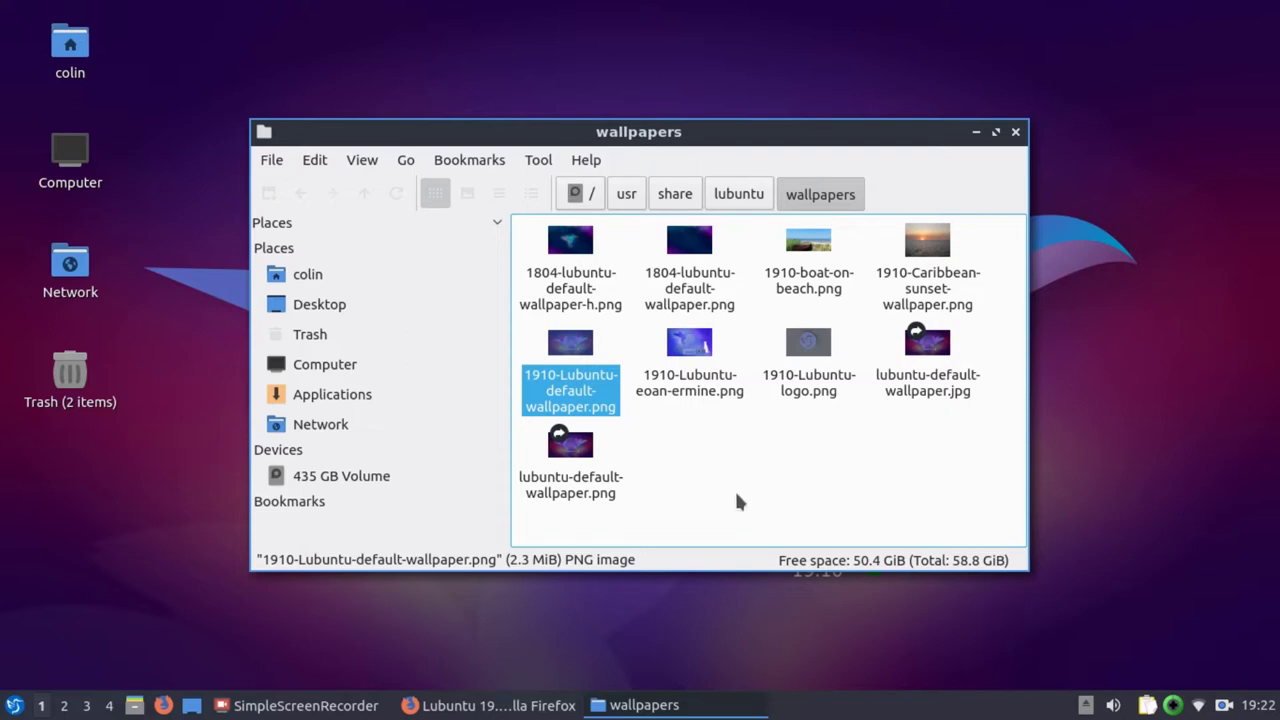
{"action": "left_click", "coordinate": [346, 432]}
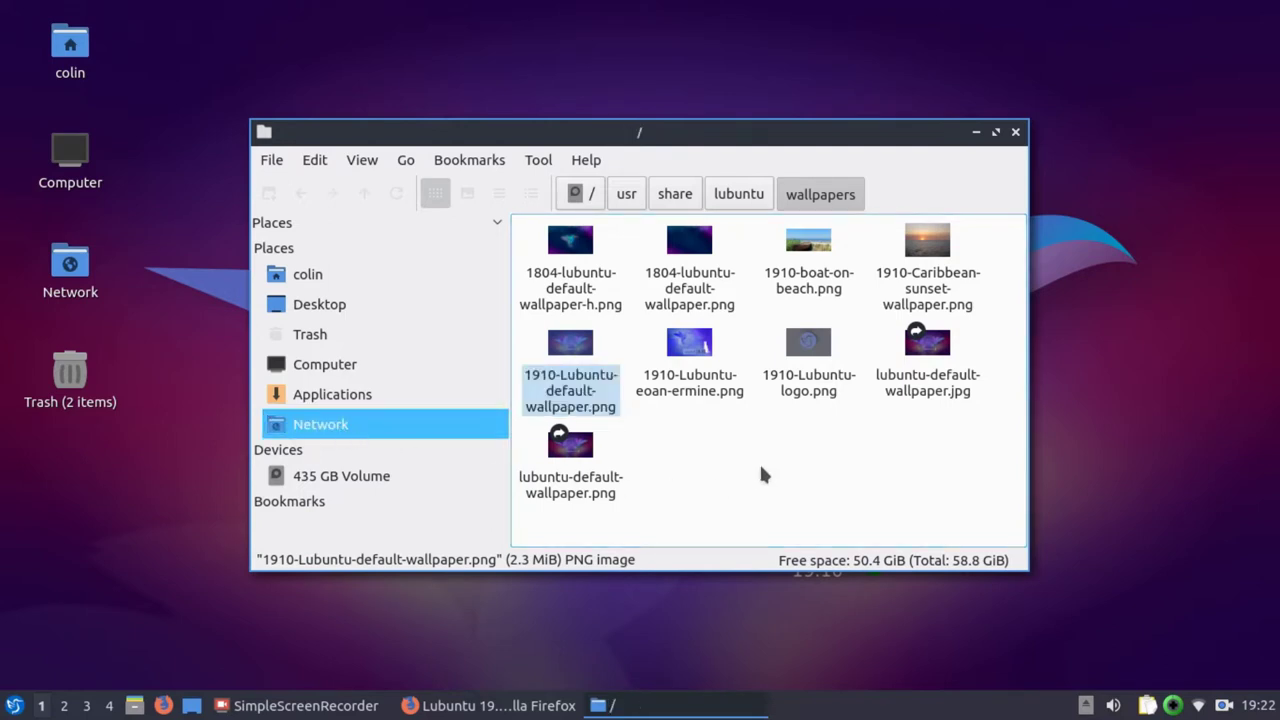
{"action": "left_click", "coordinate": [365, 424]}
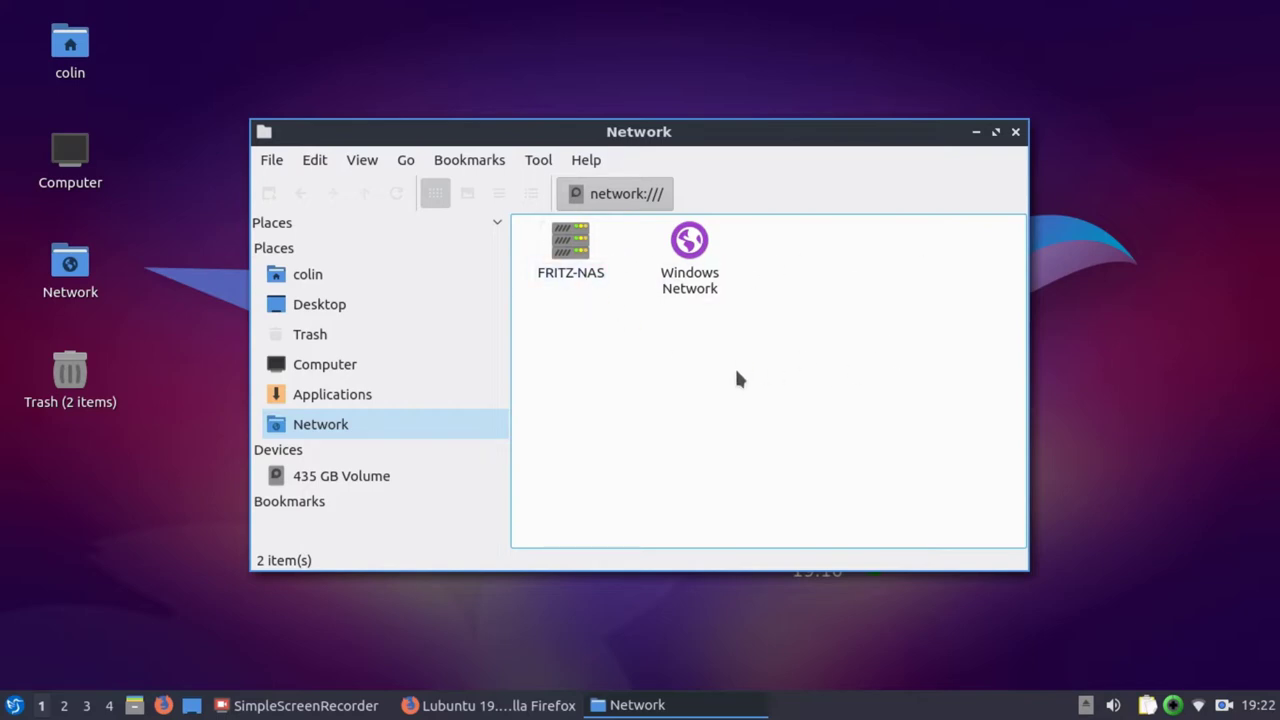
- Close the network window and open Desktop Preferences from the desktop's context menu
{"action": "left_click", "coordinate": [1015, 131]}
{"action": "right_click", "coordinate": [594, 138]}
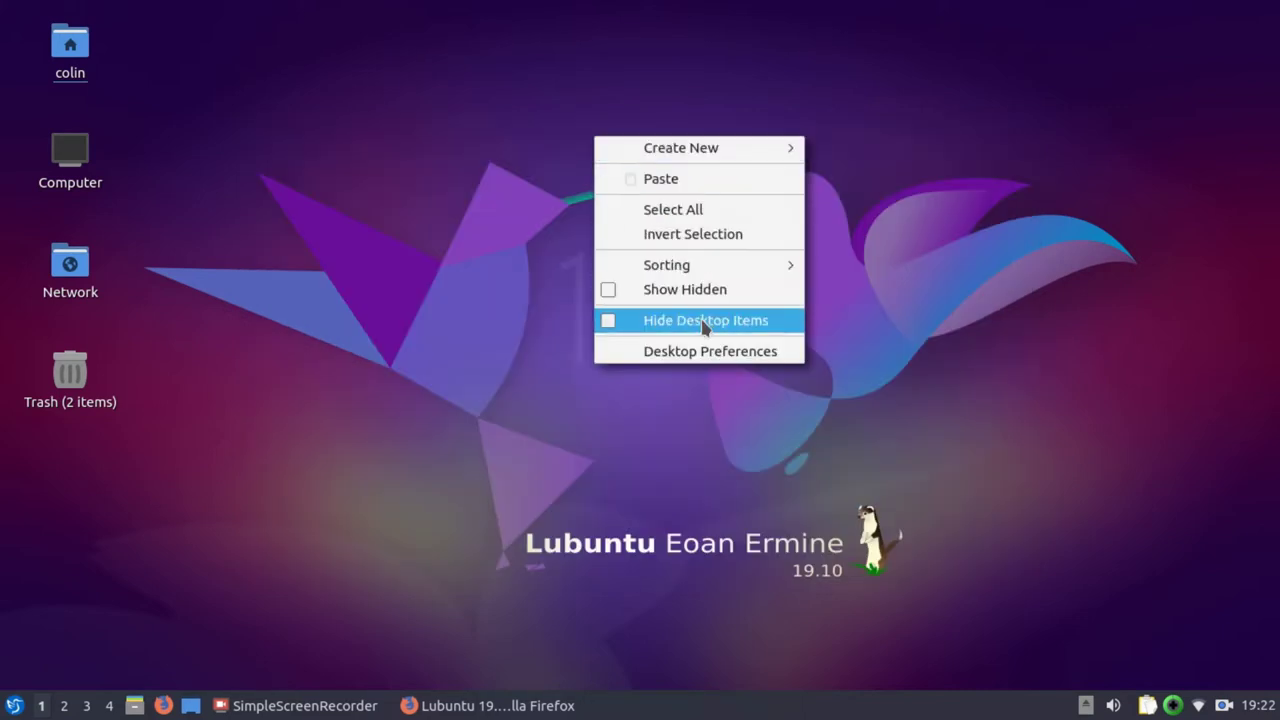
{"action": "left_click", "coordinate": [750, 354]}
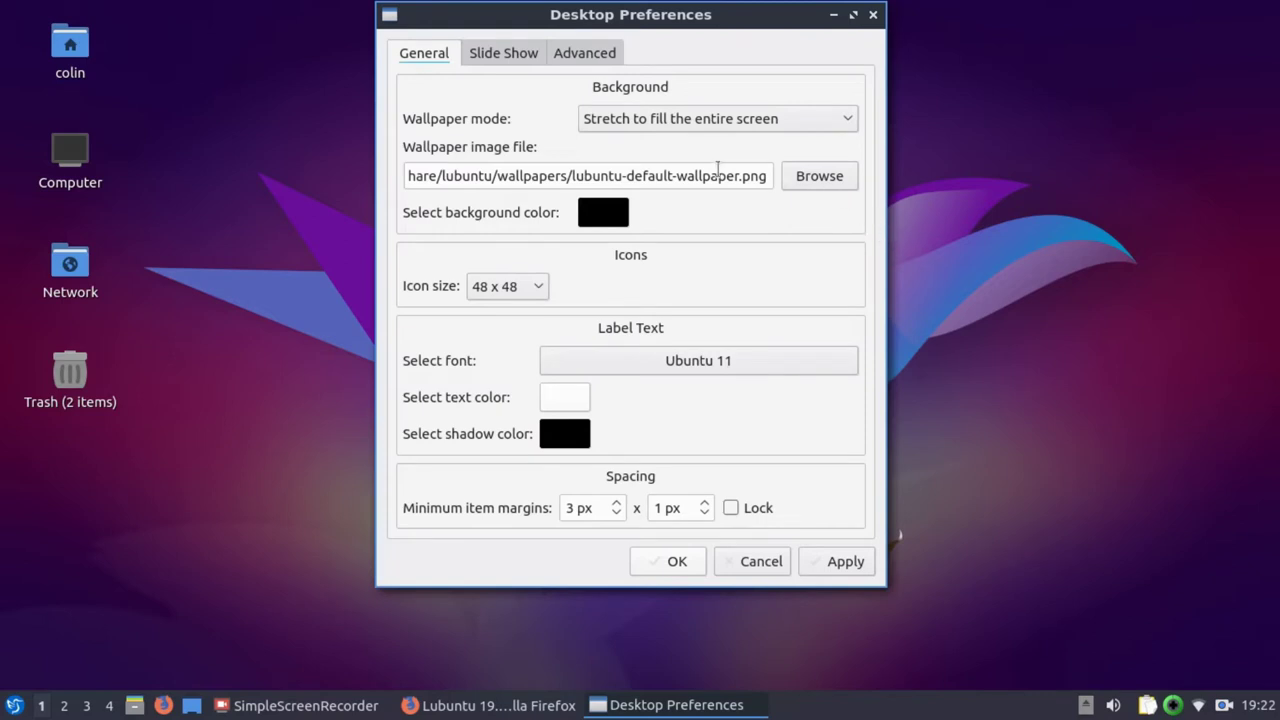
- Browse for a wallpaper in /usr/share/lubuntu/wallpapers, then cancel the file picker
{"action": "left_click", "coordinate": [836, 177]}
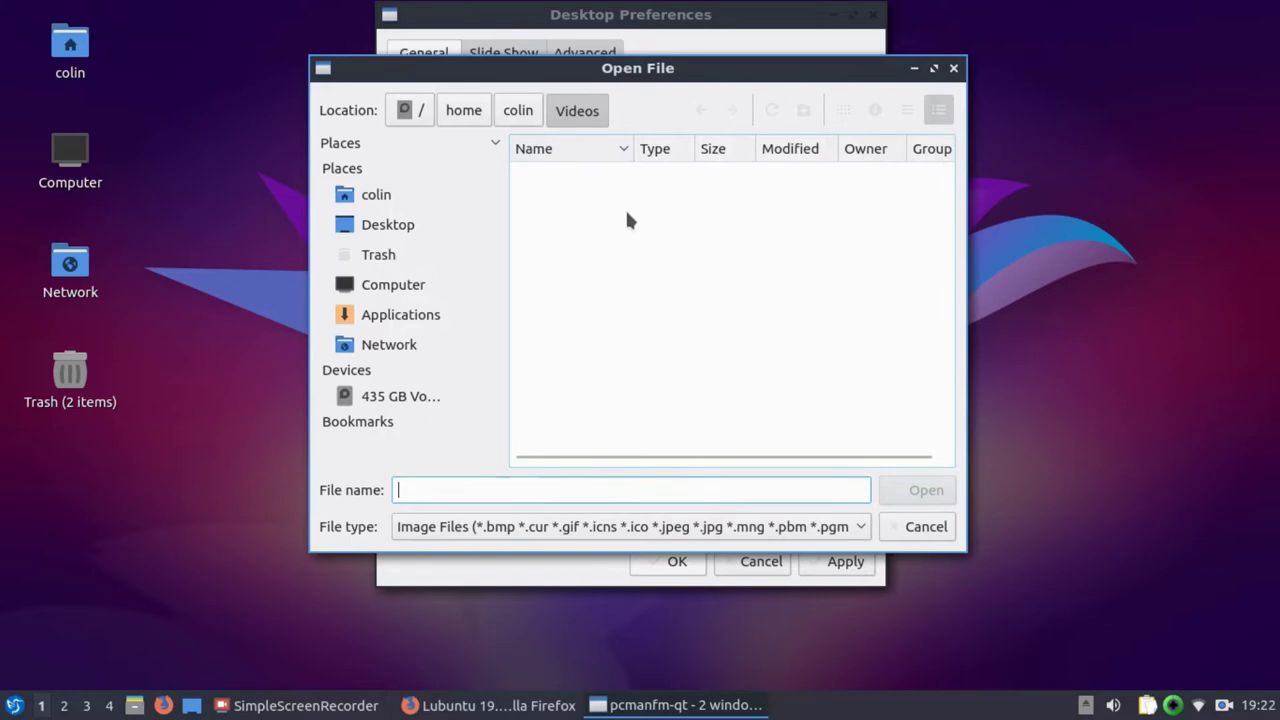
{"action": "left_click", "coordinate": [372, 194]}
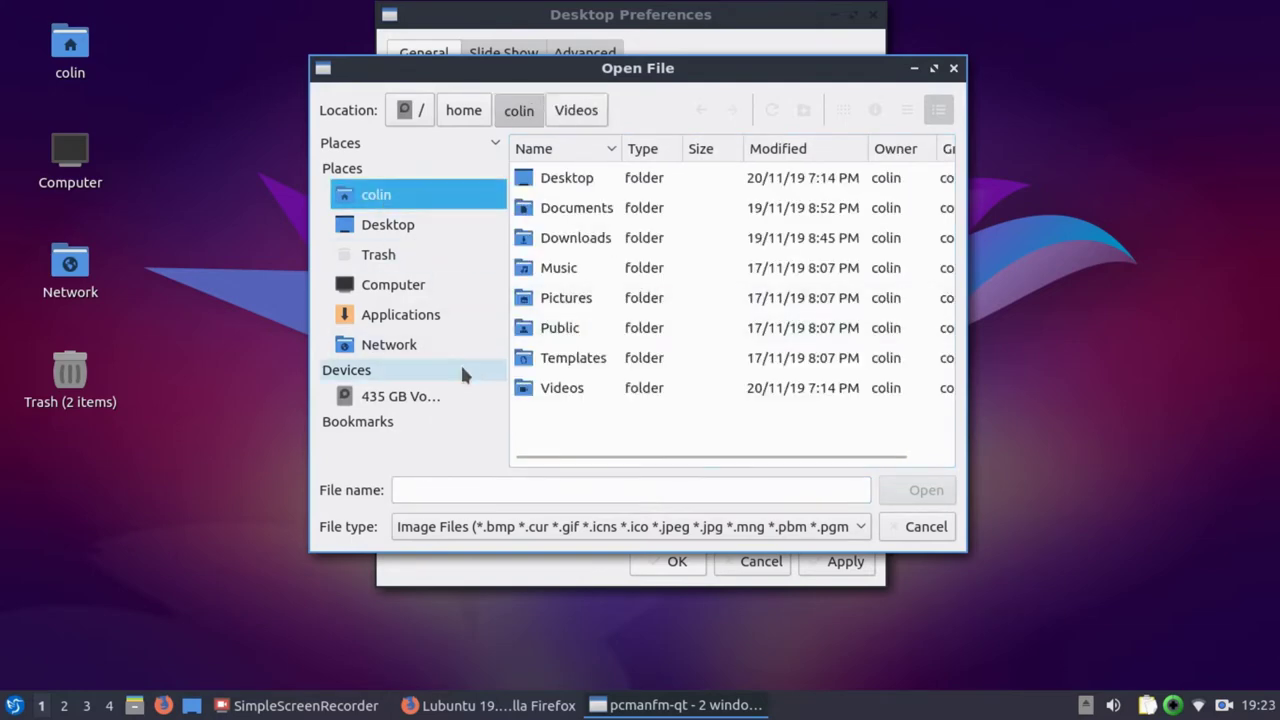
{"action": "left_click", "coordinate": [414, 110]}
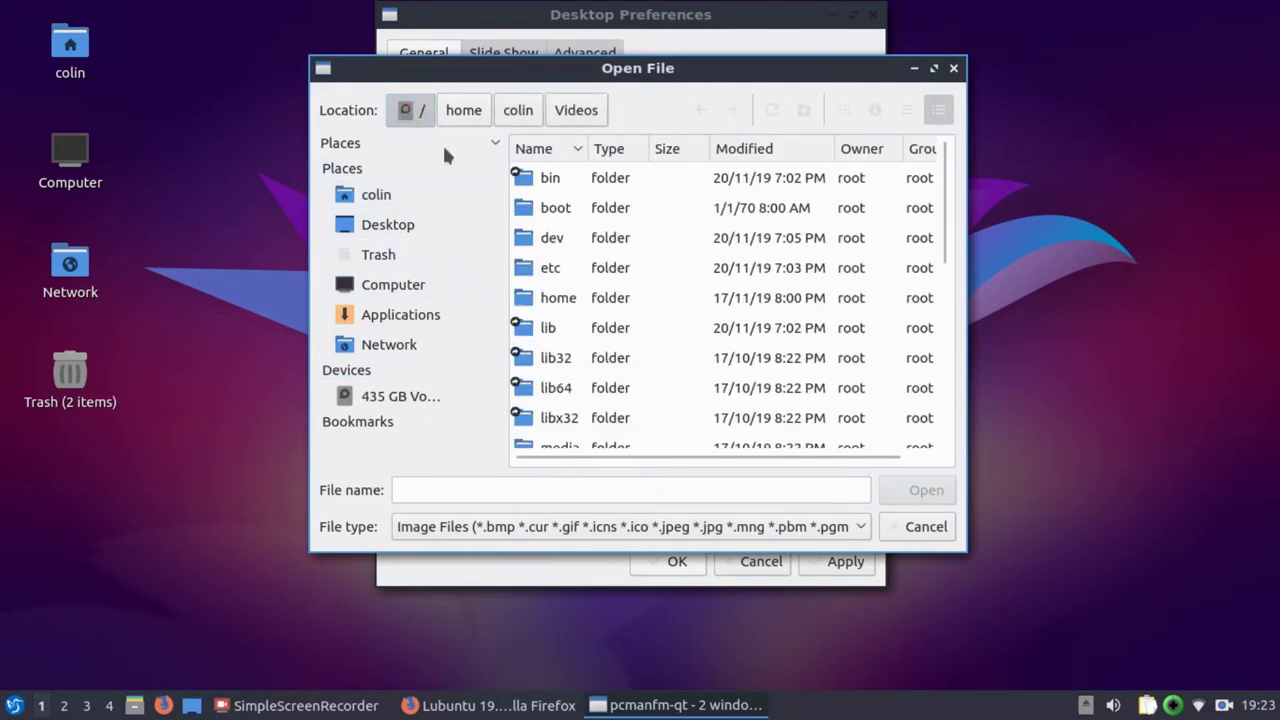
{"action": "scroll", "coordinate": [646, 306], "scroll_direction": "down", "scroll_amount": 5}
{"action": "left_click", "coordinate": [557, 391]}
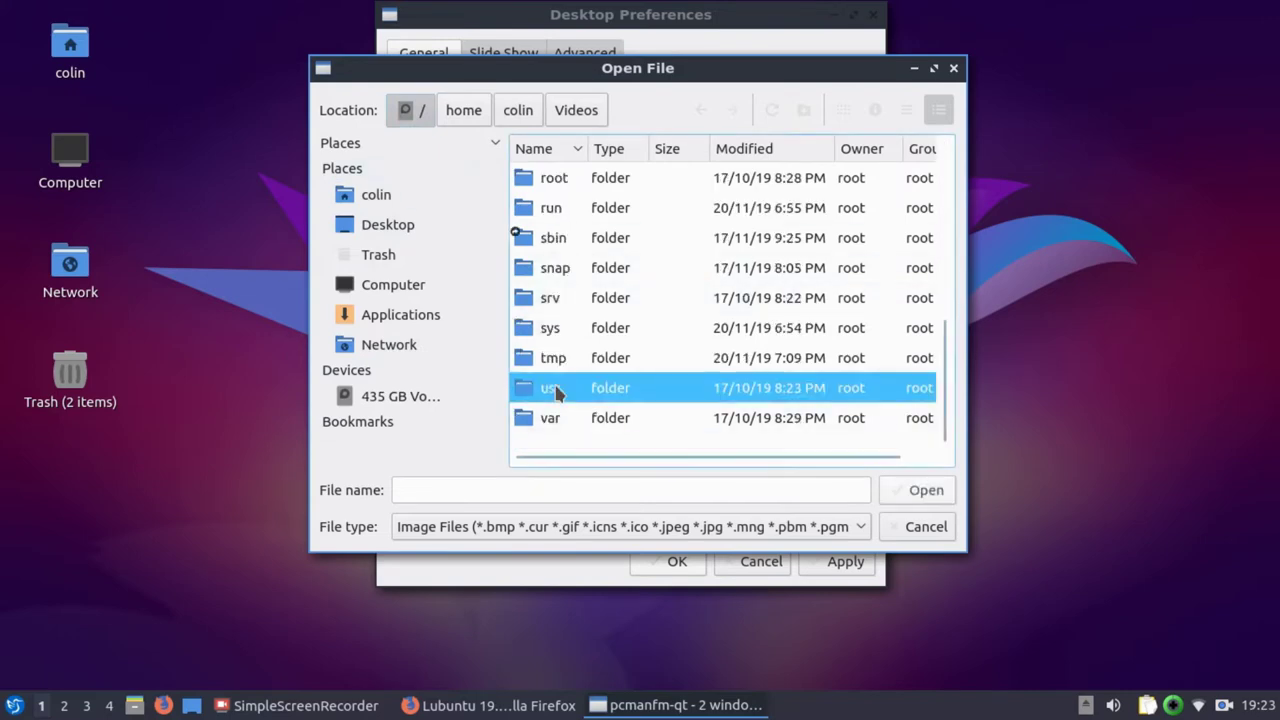
{"action": "double_click", "coordinate": [557, 391]}
{"action": "mouse_move", "coordinate": [557, 391]}
{"action": "left_mouse_down"}
{"action": "mouse_move", "coordinate": [597, 405]}
{"action": "mouse_move", "coordinate": [598, 385]}
{"action": "mouse_move", "coordinate": [594, 428]}
{"action": "mouse_move", "coordinate": [566, 398]}
{"action": "left_mouse_up"}
{"action": "double_click", "coordinate": [566, 390]}
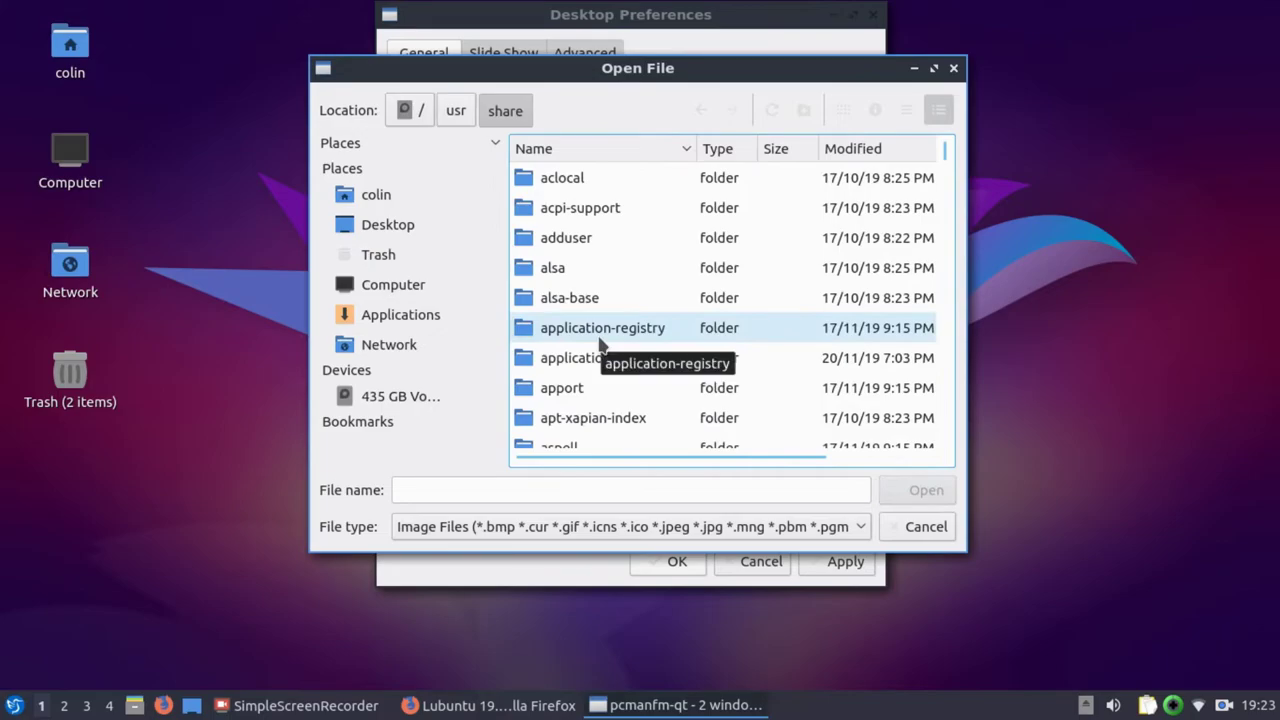
{"action": "key", "text": "l"}
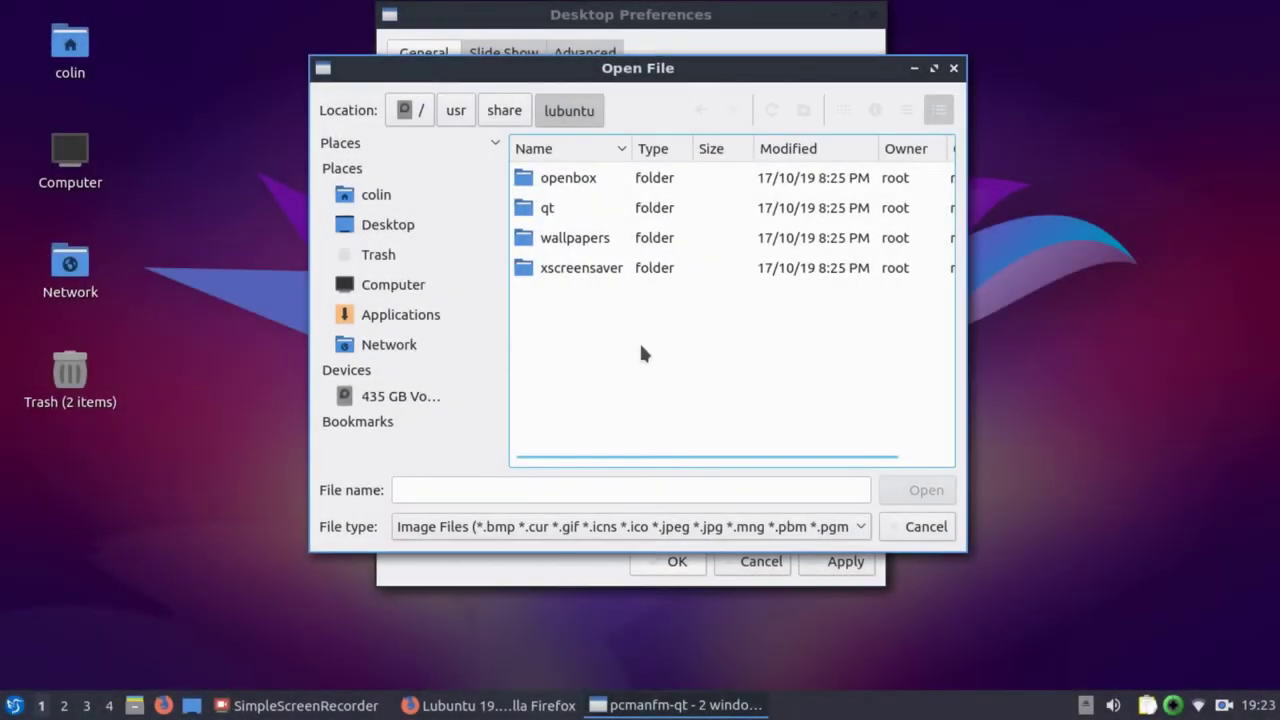
{"action": "double_click", "coordinate": [566, 240]}
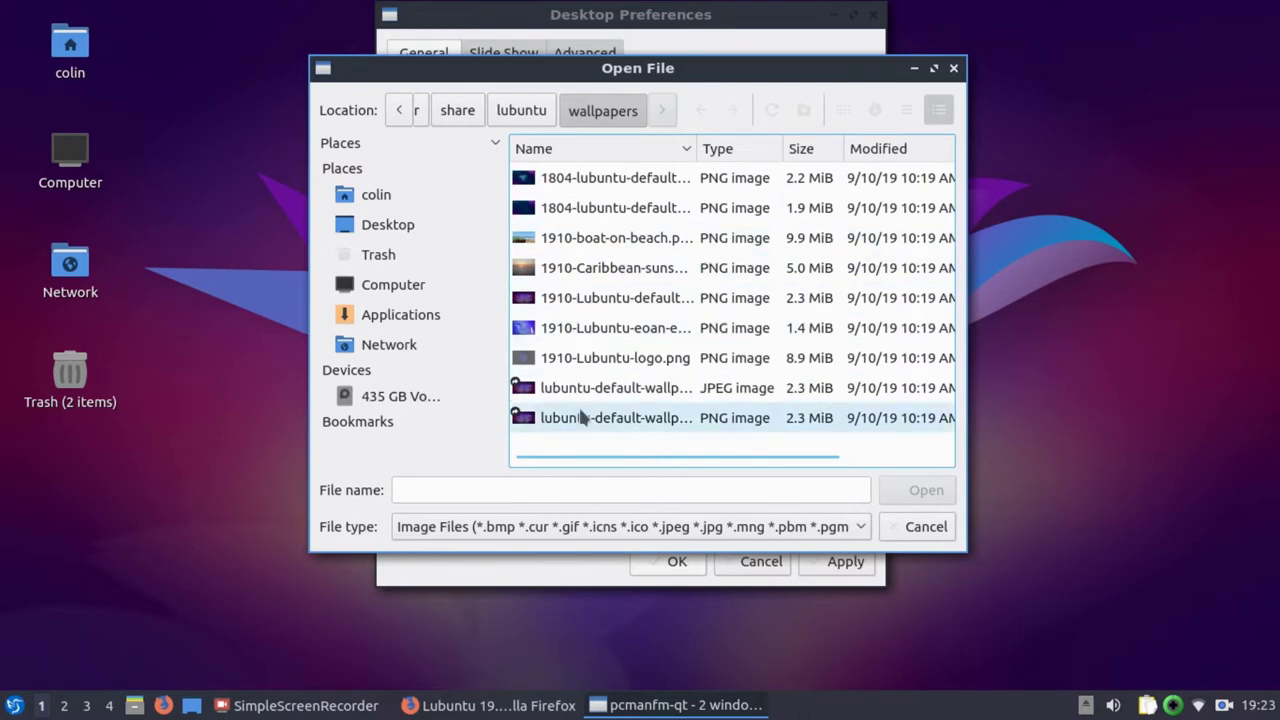
{"action": "left_click", "coordinate": [926, 526]}
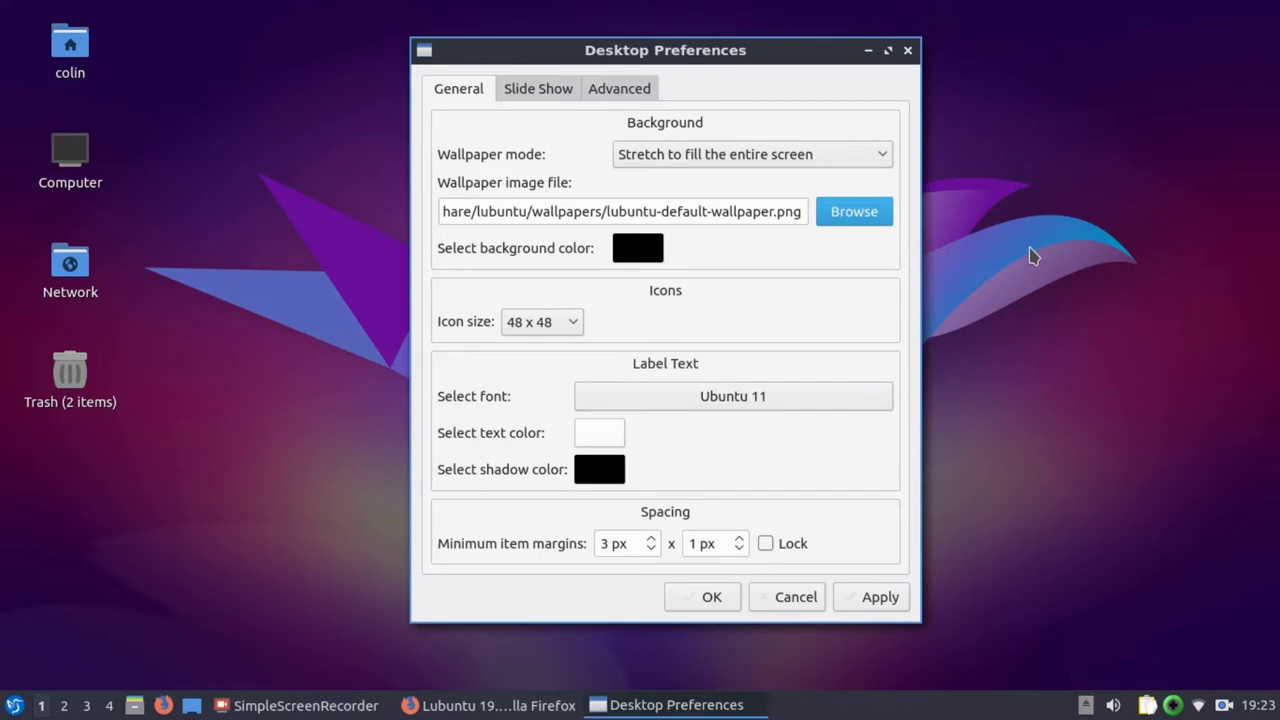
- Cancel Desktop Preferences and glance at the clock's calendar
{"action": "left_click", "coordinate": [799, 605]}
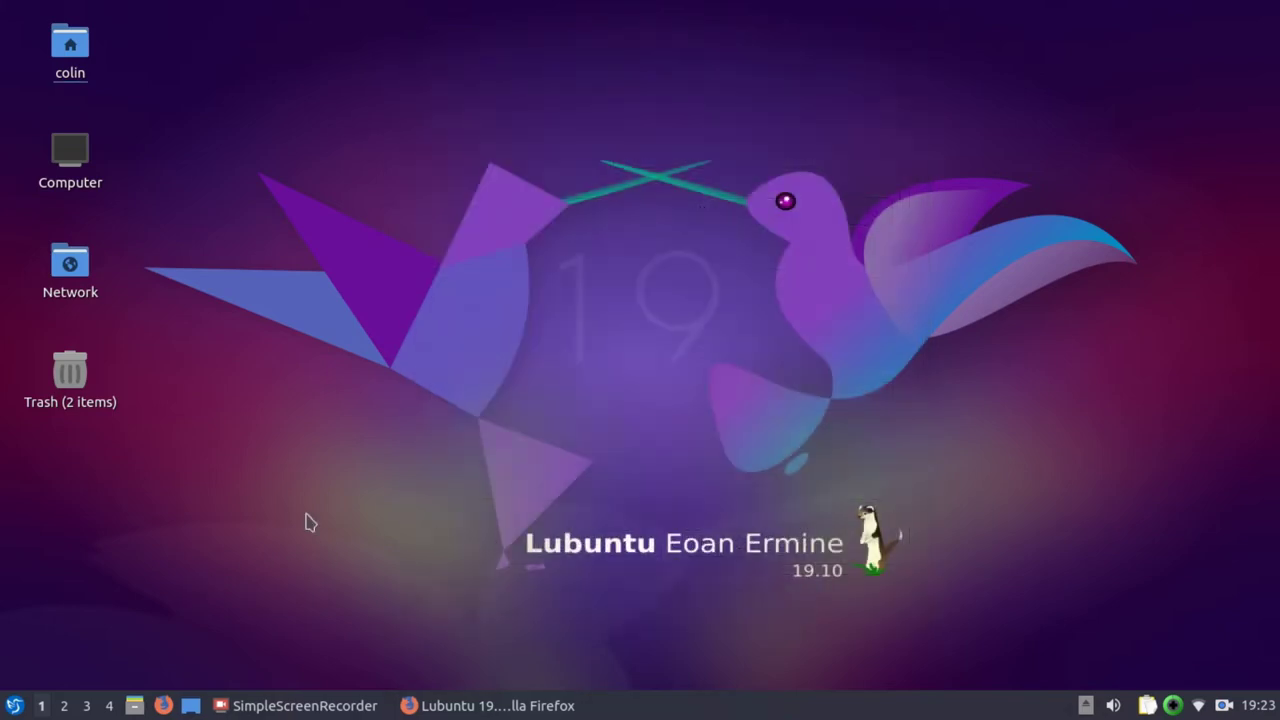
{"action": "left_click", "coordinate": [1262, 706]}
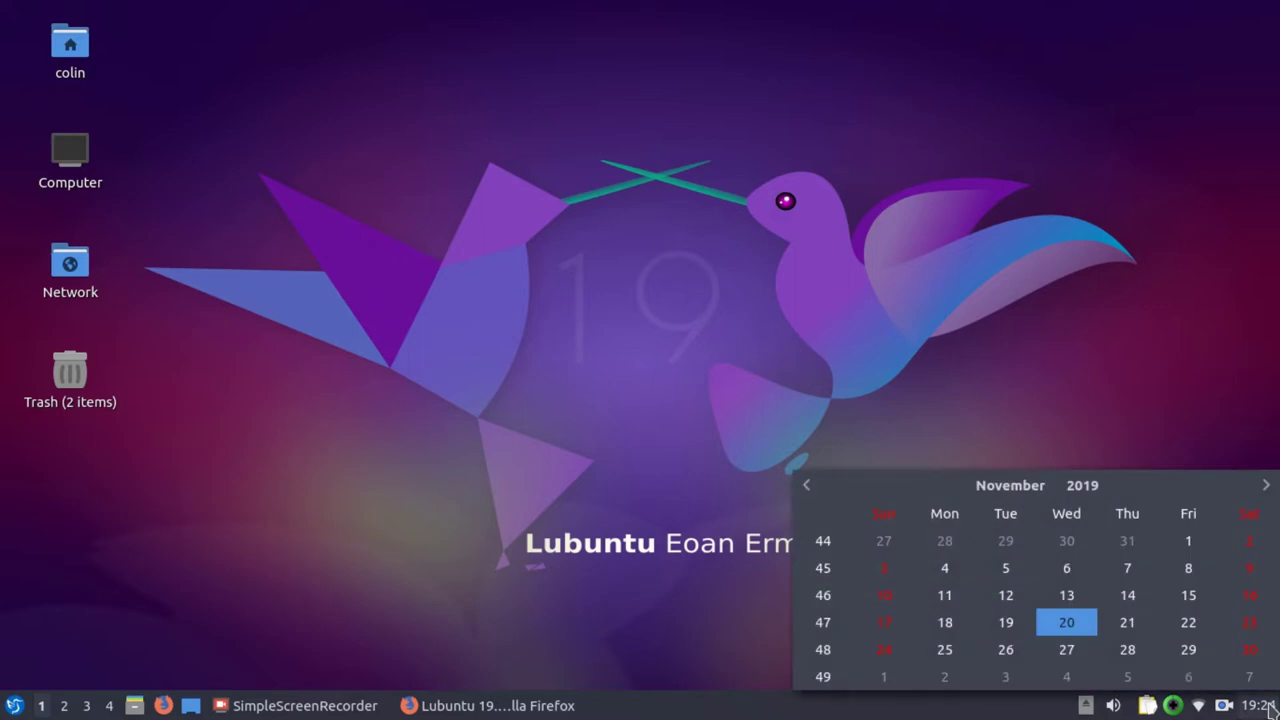
{"action": "left_click", "coordinate": [688, 395]}
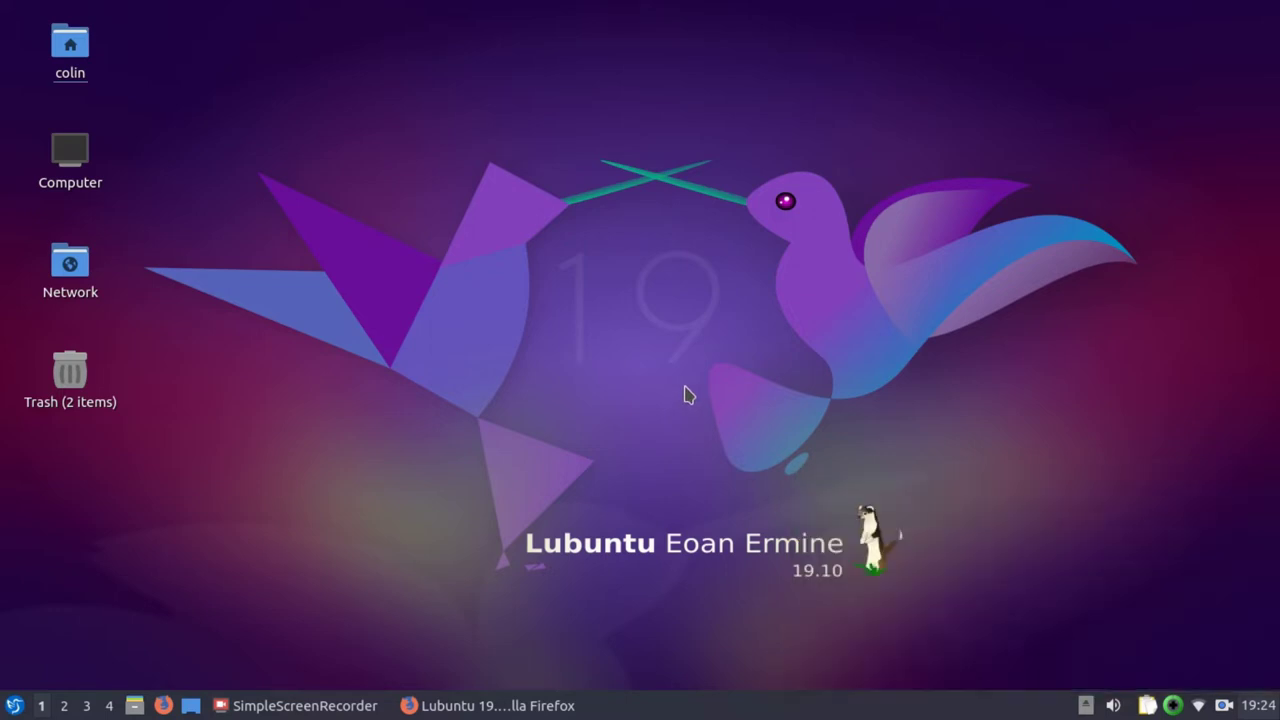
- Open the Volume Control mixer and look through its input, output, recording and playback tabs
{"action": "left_click", "coordinate": [1113, 705]}
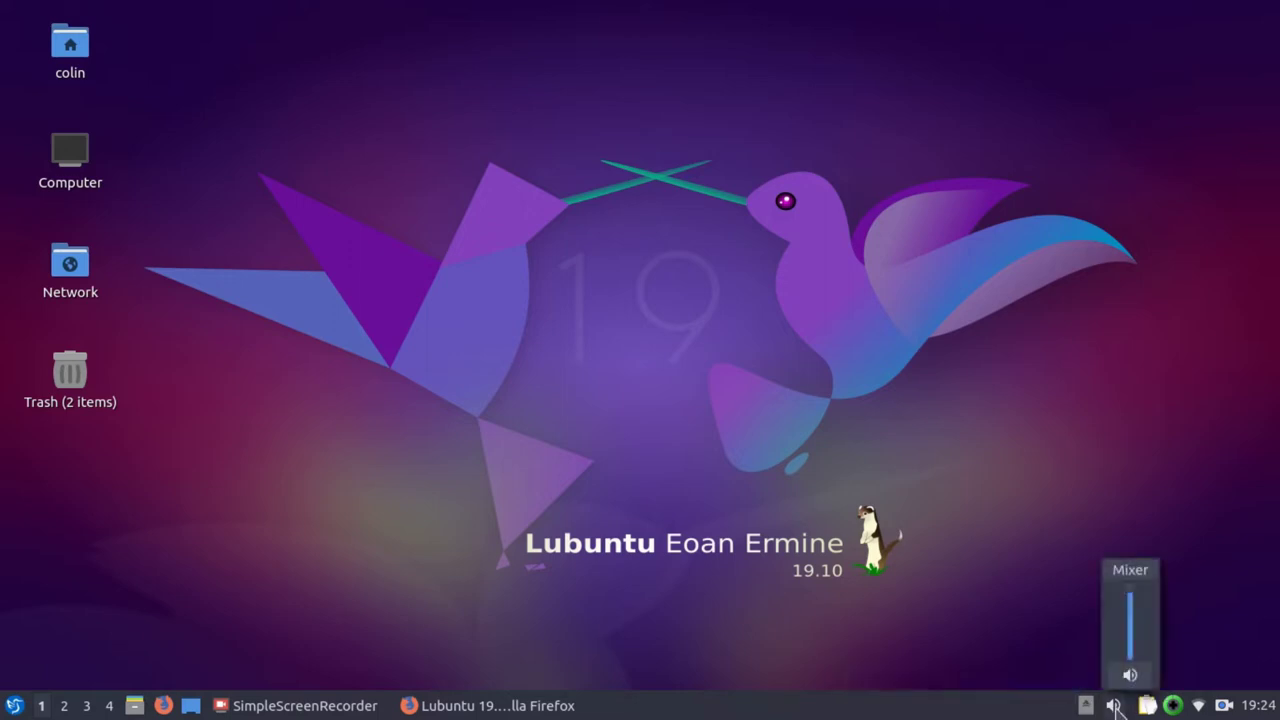
{"action": "left_click", "coordinate": [1145, 572]}
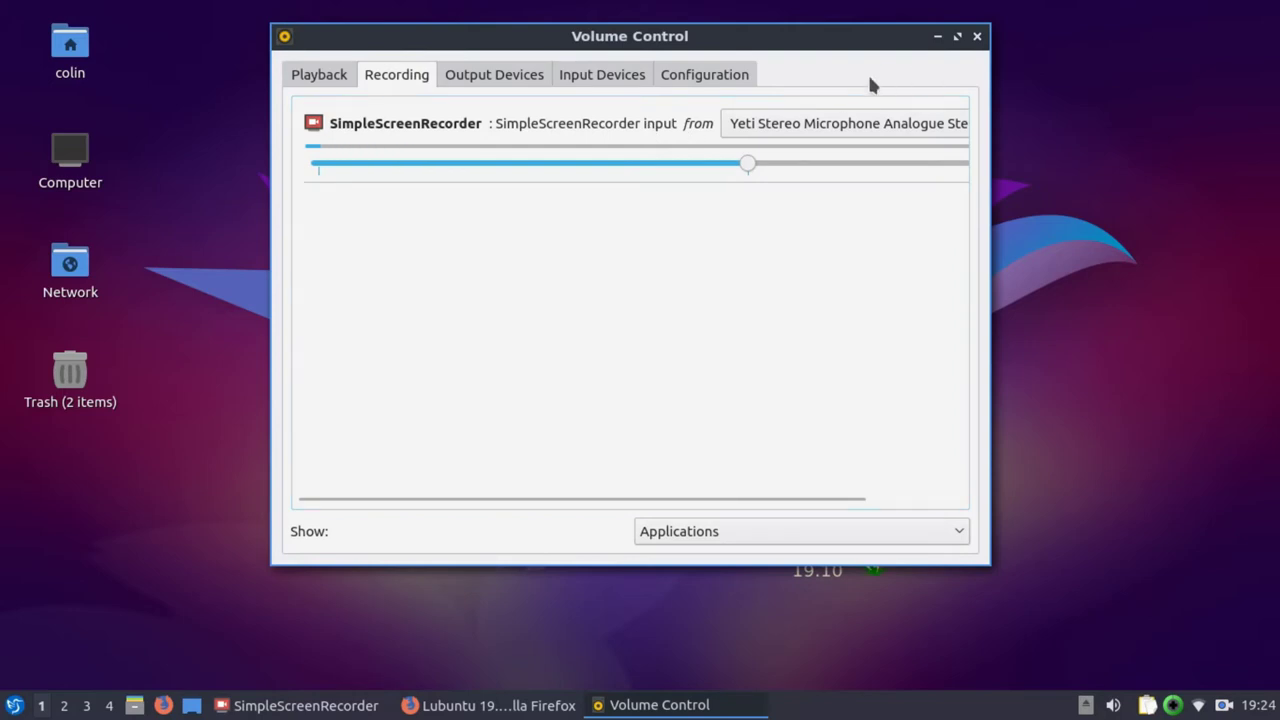
{"action": "left_click", "coordinate": [603, 80]}
{"action": "left_click", "coordinate": [457, 80]}
{"action": "left_click", "coordinate": [396, 76]}
{"action": "left_click", "coordinate": [300, 77]}
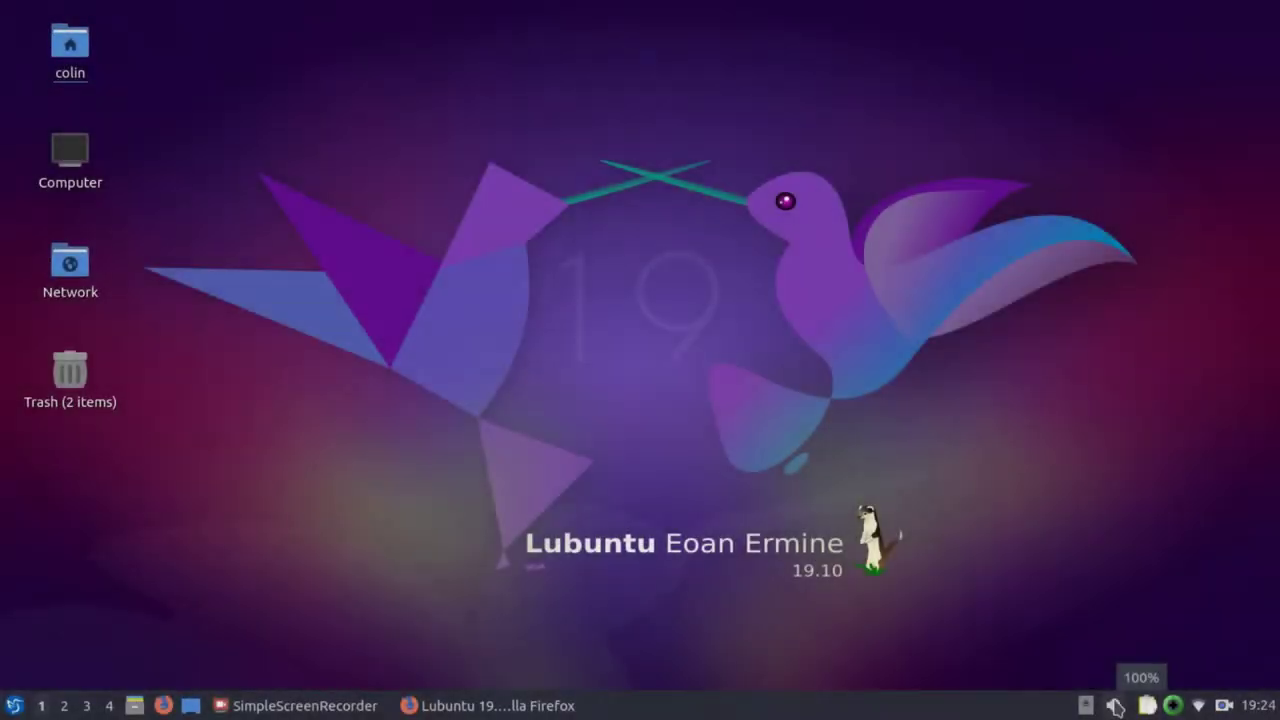
- Open Configure Panel and review its Widgets list and the 32 px bottom panel's size and position
{"action": "right_click", "coordinate": [1115, 705]}
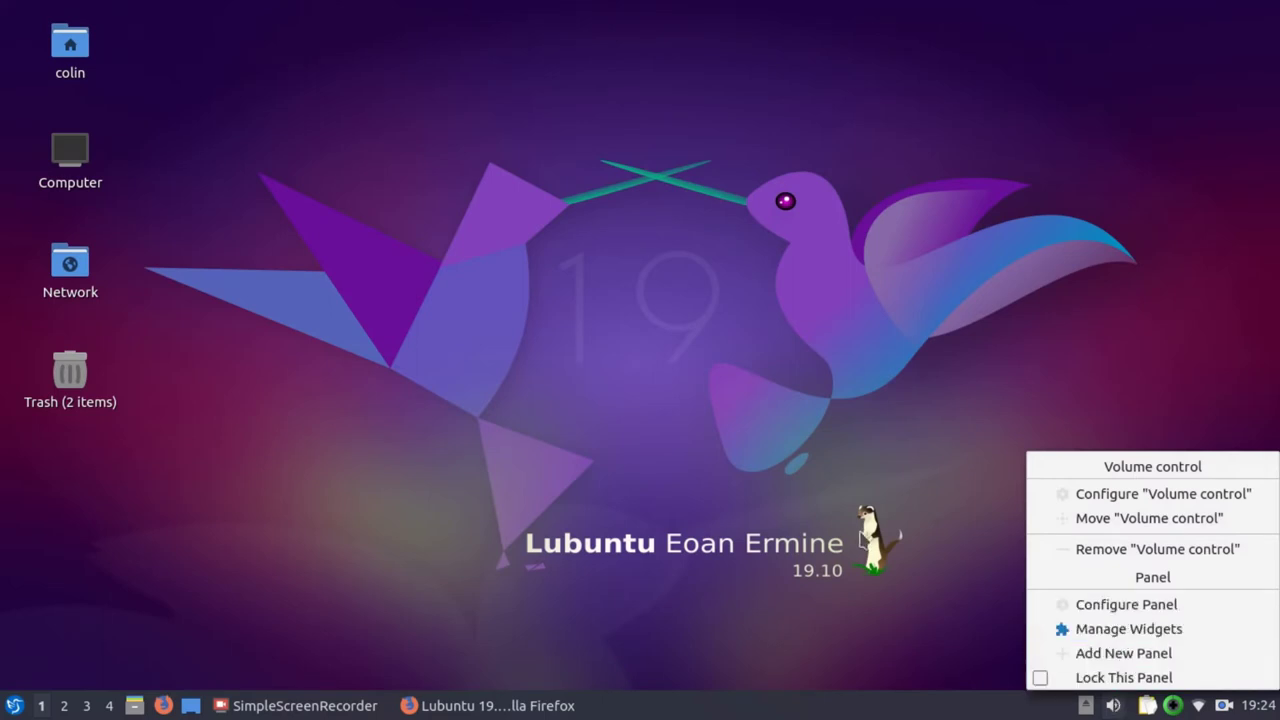
{"action": "key", "text": "Escape"}
{"action": "right_click", "coordinate": [697, 712]}
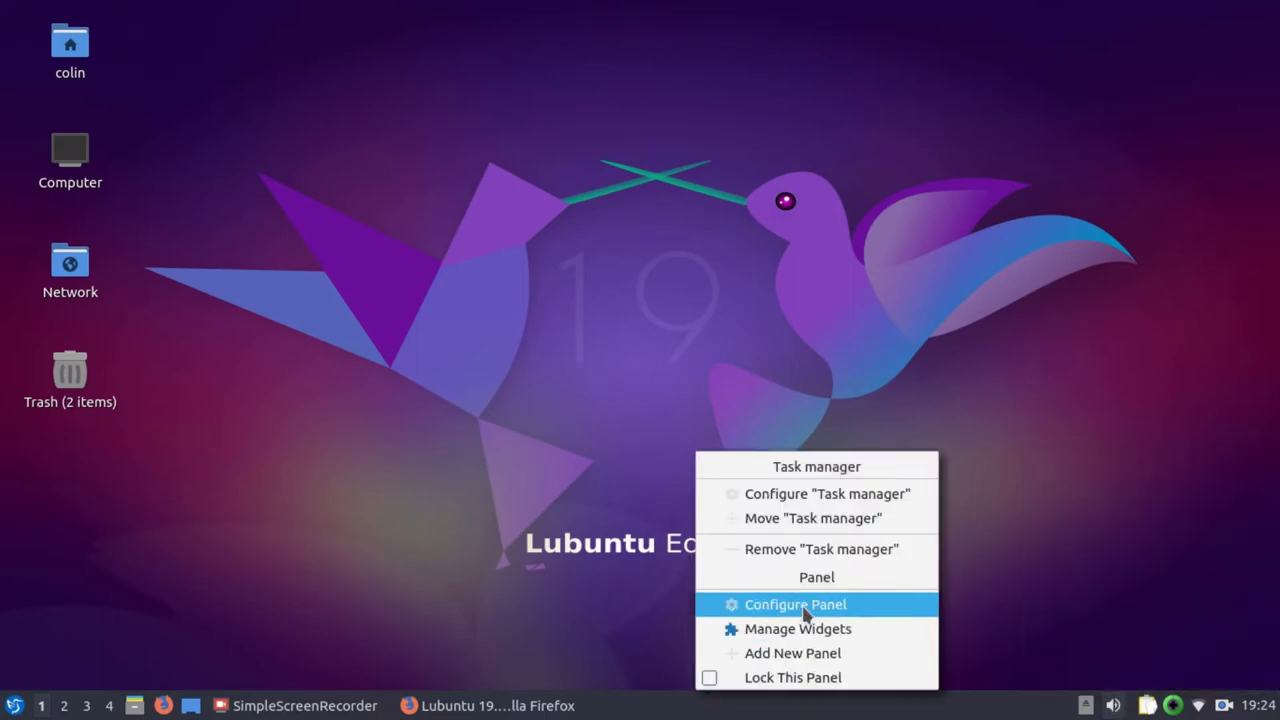
{"action": "left_click", "coordinate": [757, 604]}
{"action": "left_click", "coordinate": [437, 152]}
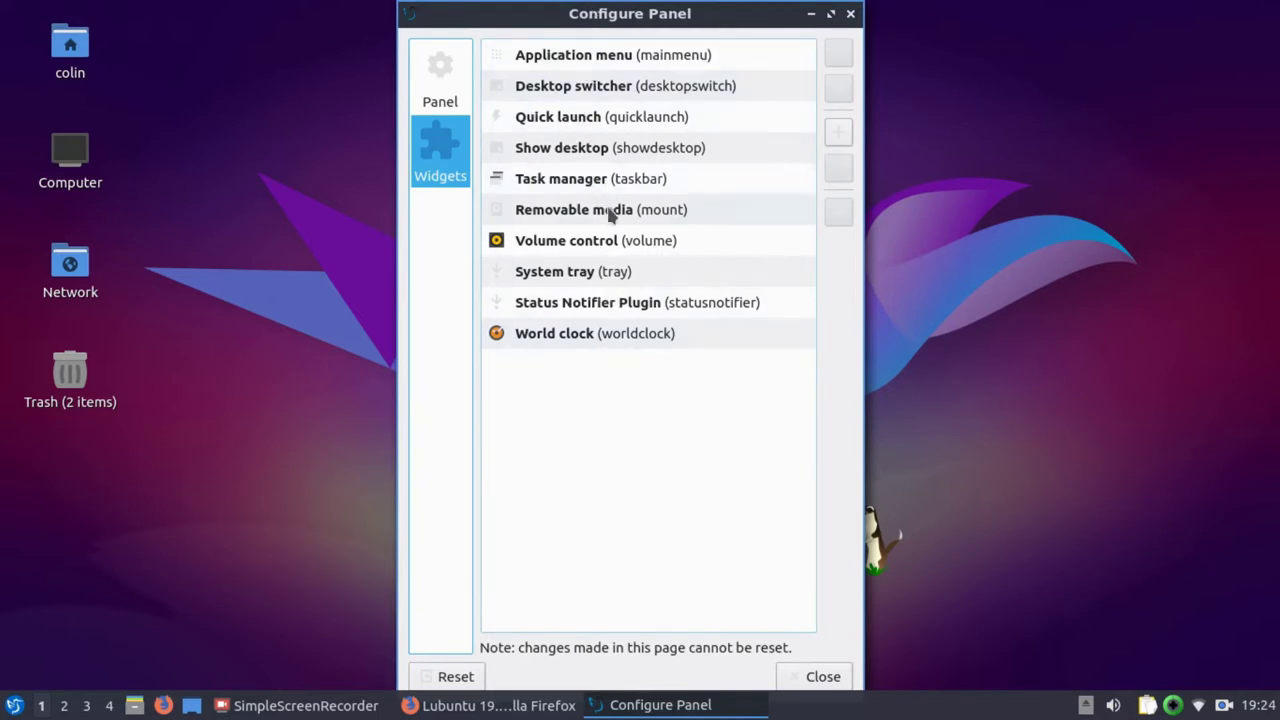
{"action": "left_click", "coordinate": [443, 88]}
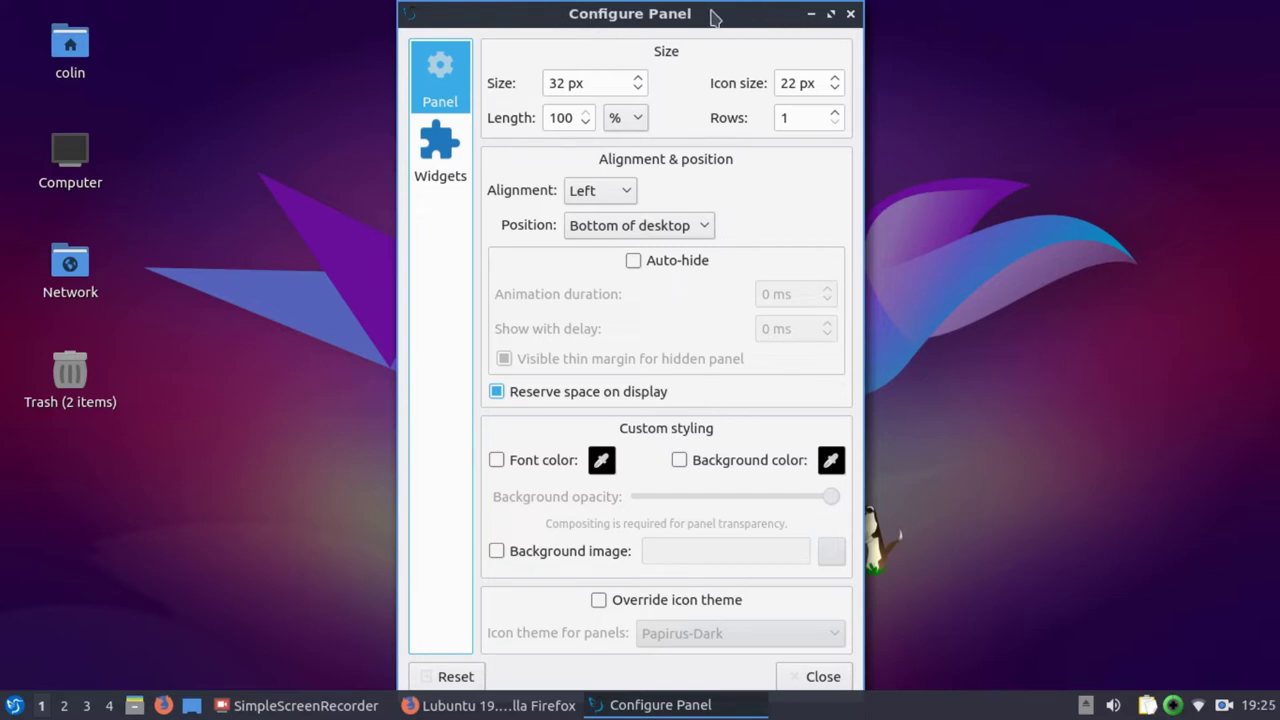
{"action": "mouse_move", "coordinate": [714, 18]}
{"action": "left_mouse_down"}
{"action": "mouse_move", "coordinate": [731, 40]}
{"action": "mouse_move", "coordinate": [717, 42]}
{"action": "left_mouse_up"}
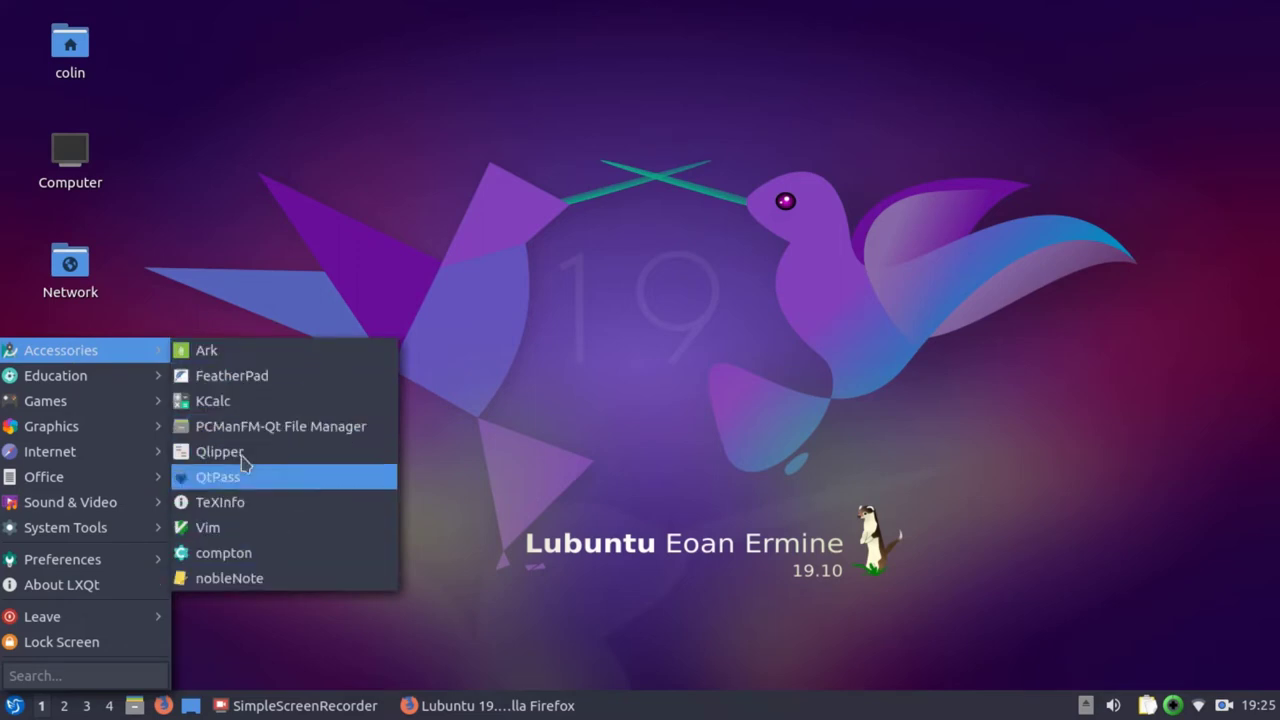
- Move down the application menu categories to open System Tools, listing Discover, Htop and Muon
{"action": "mouse_move", "coordinate": [103, 390]}
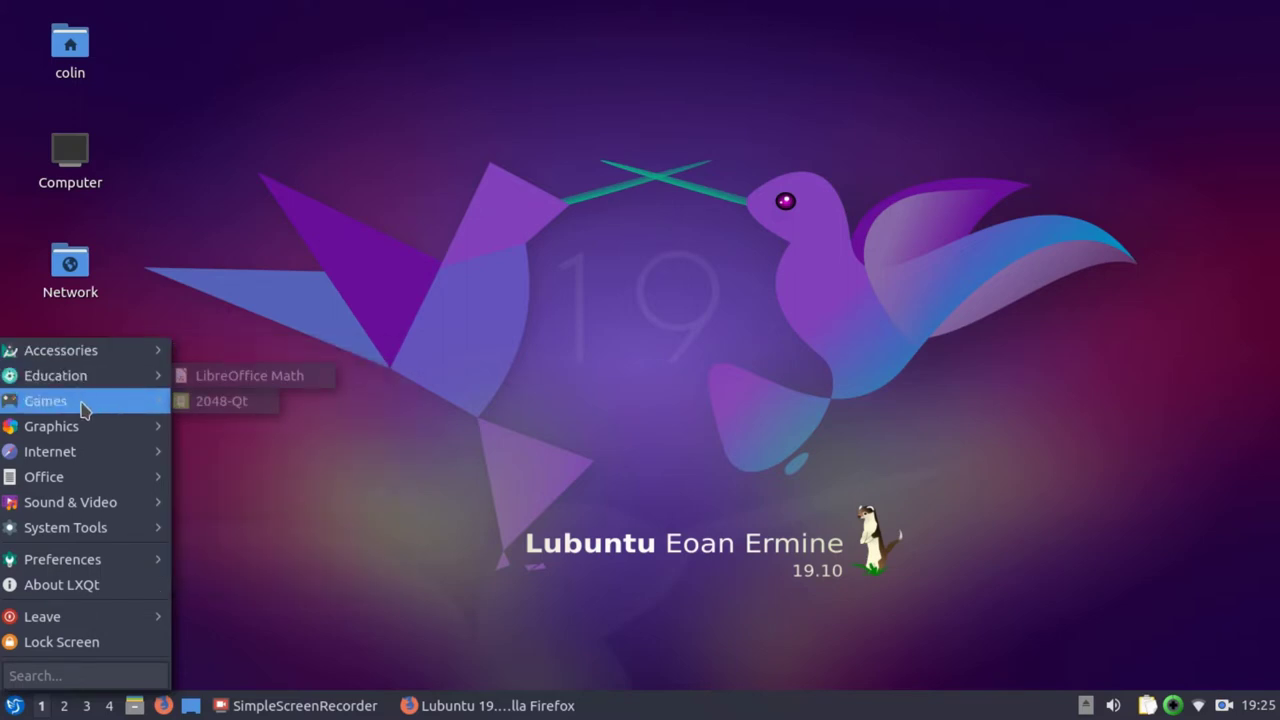
{"action": "mouse_move", "coordinate": [75, 430]}
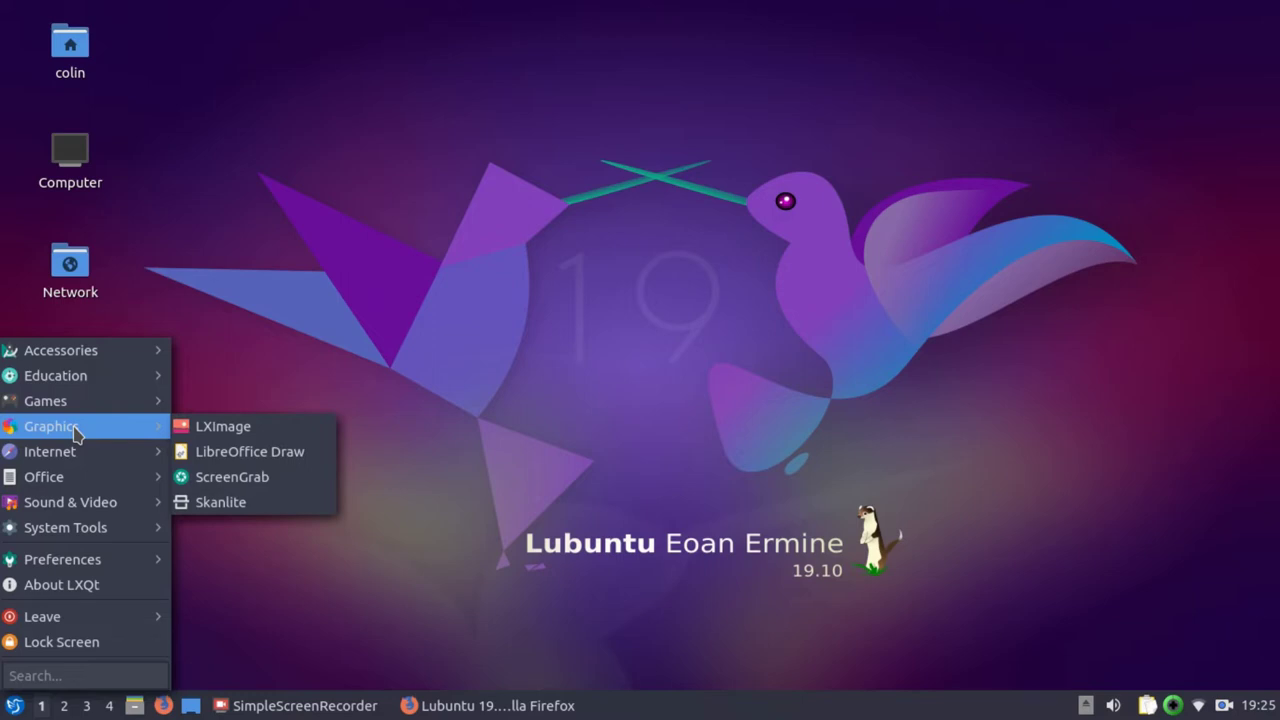
{"action": "mouse_move", "coordinate": [85, 460]}
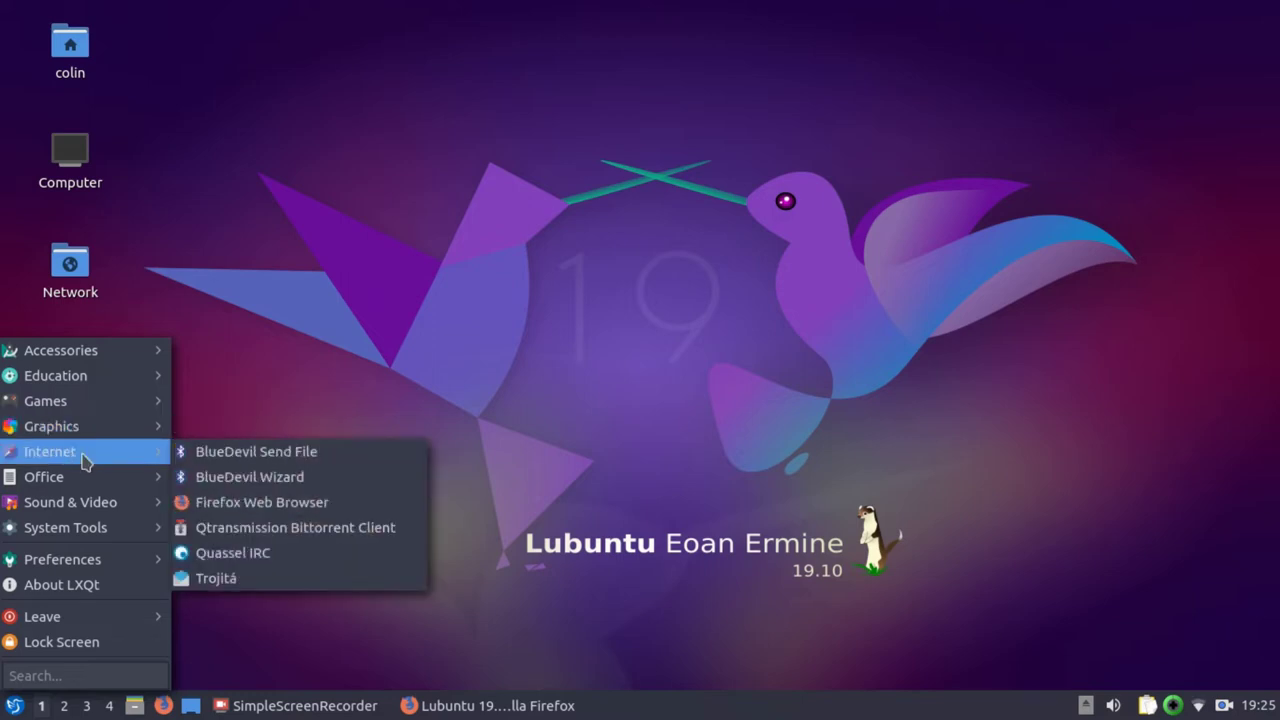
{"action": "mouse_move", "coordinate": [83, 486]}
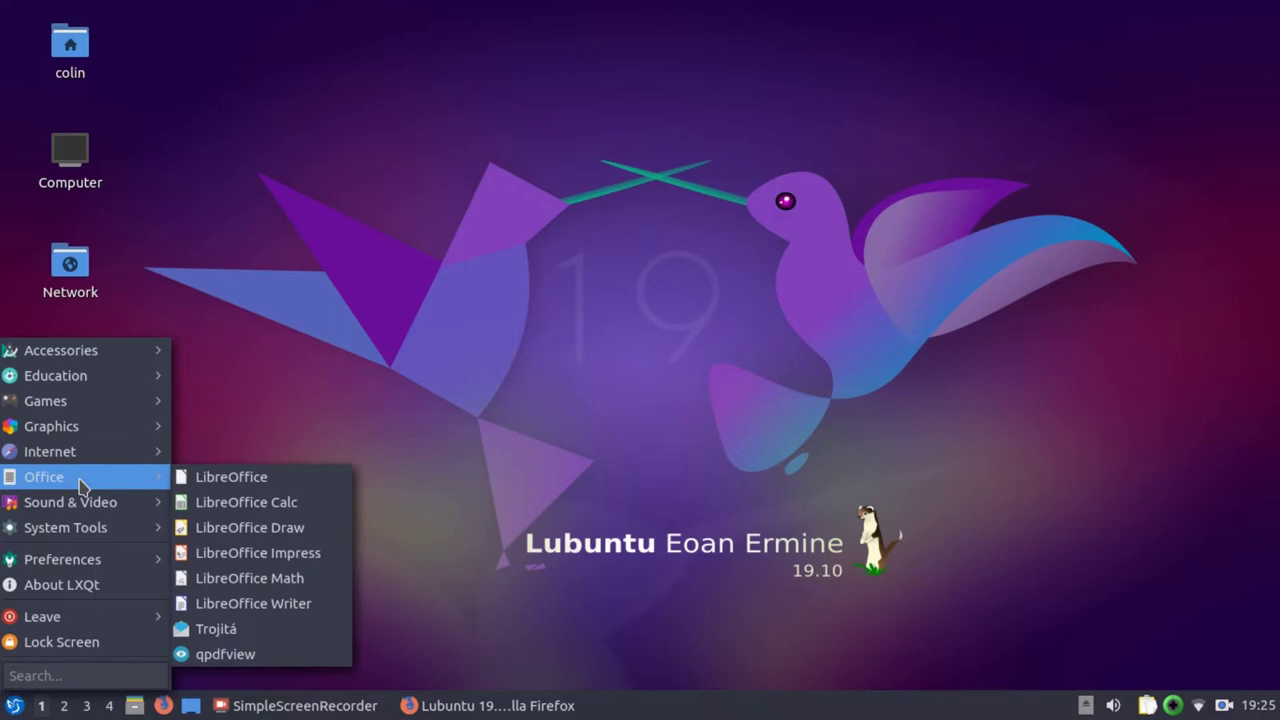
{"action": "mouse_move", "coordinate": [82, 508]}
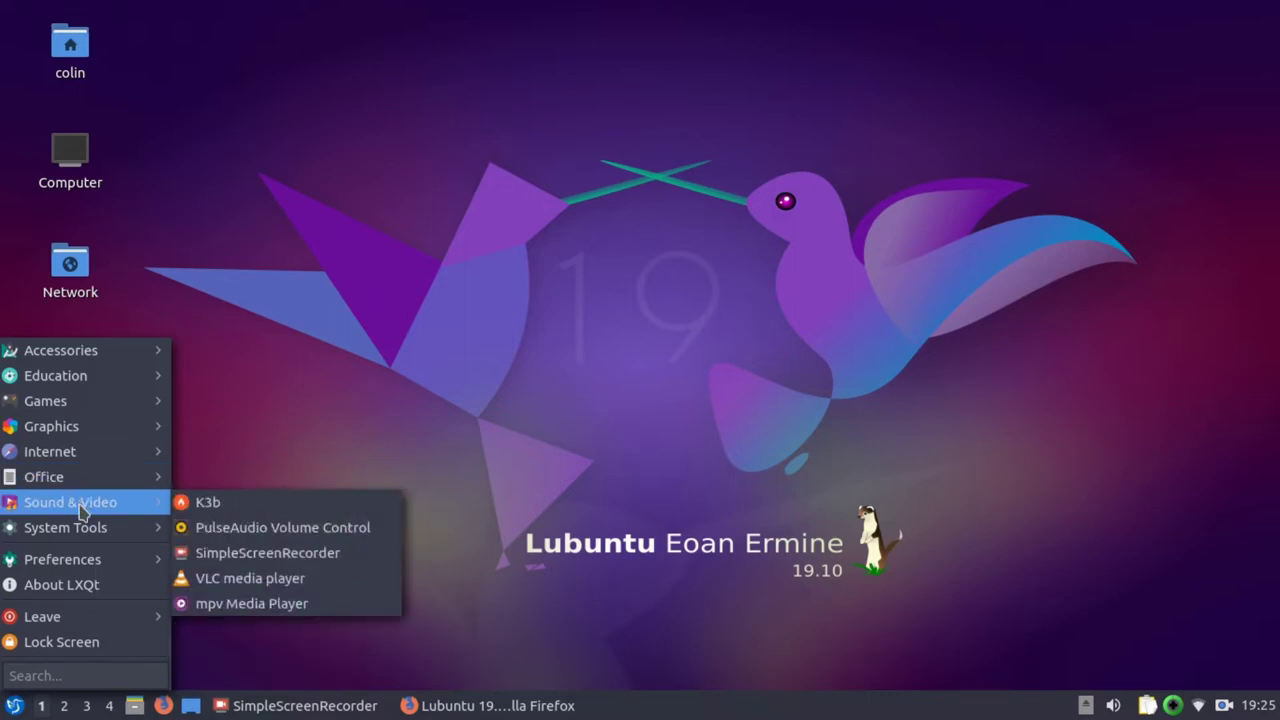
{"action": "mouse_move", "coordinate": [87, 535]}
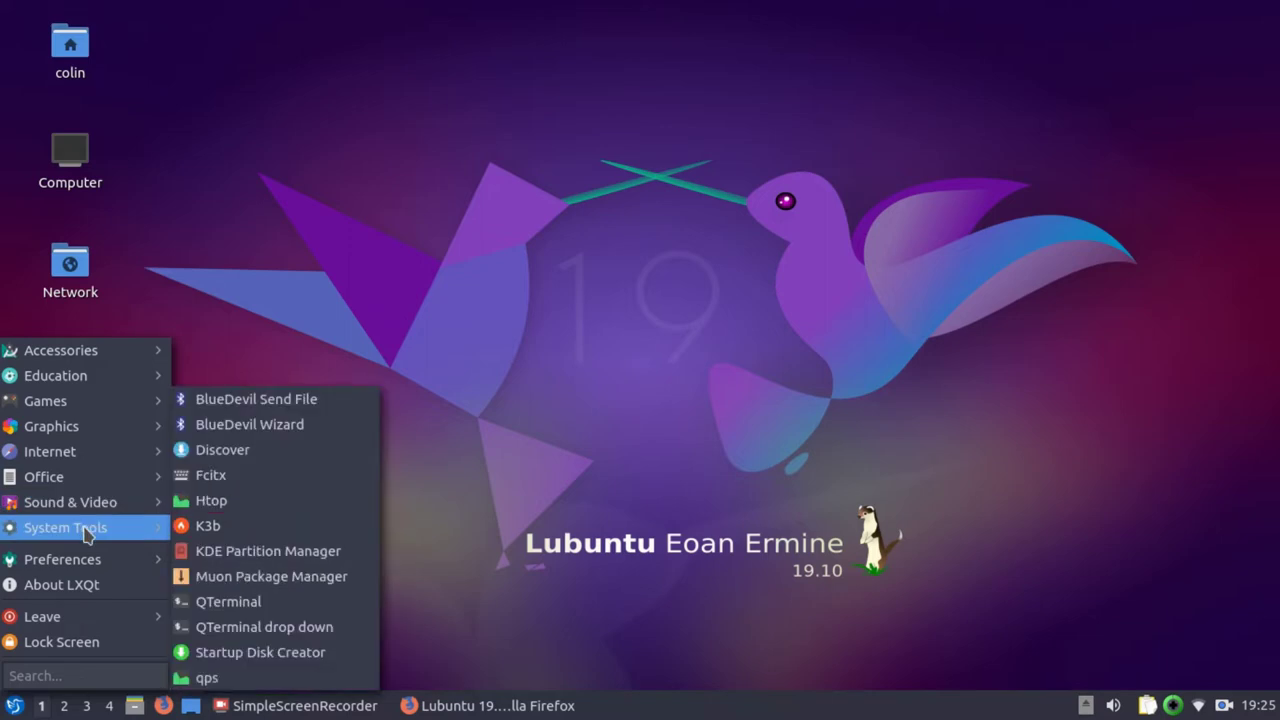
{"action": "mouse_move", "coordinate": [80, 565]}
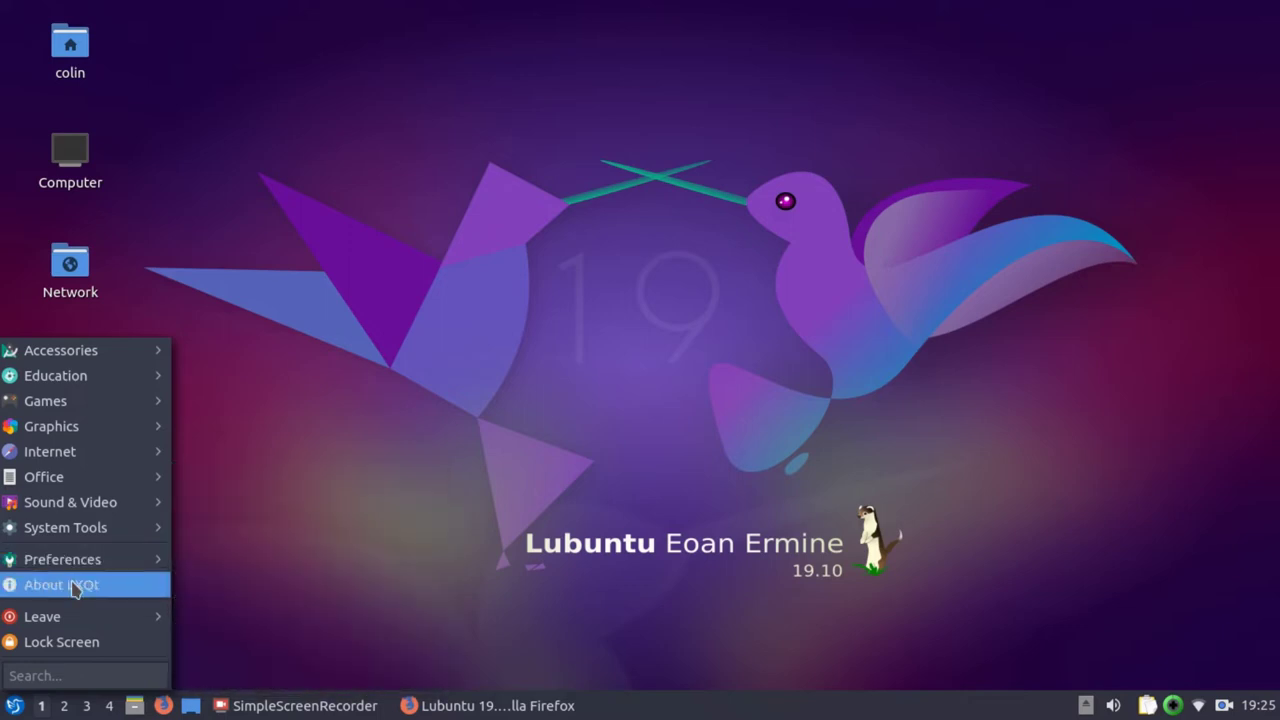
{"action": "mouse_move", "coordinate": [75, 624]}
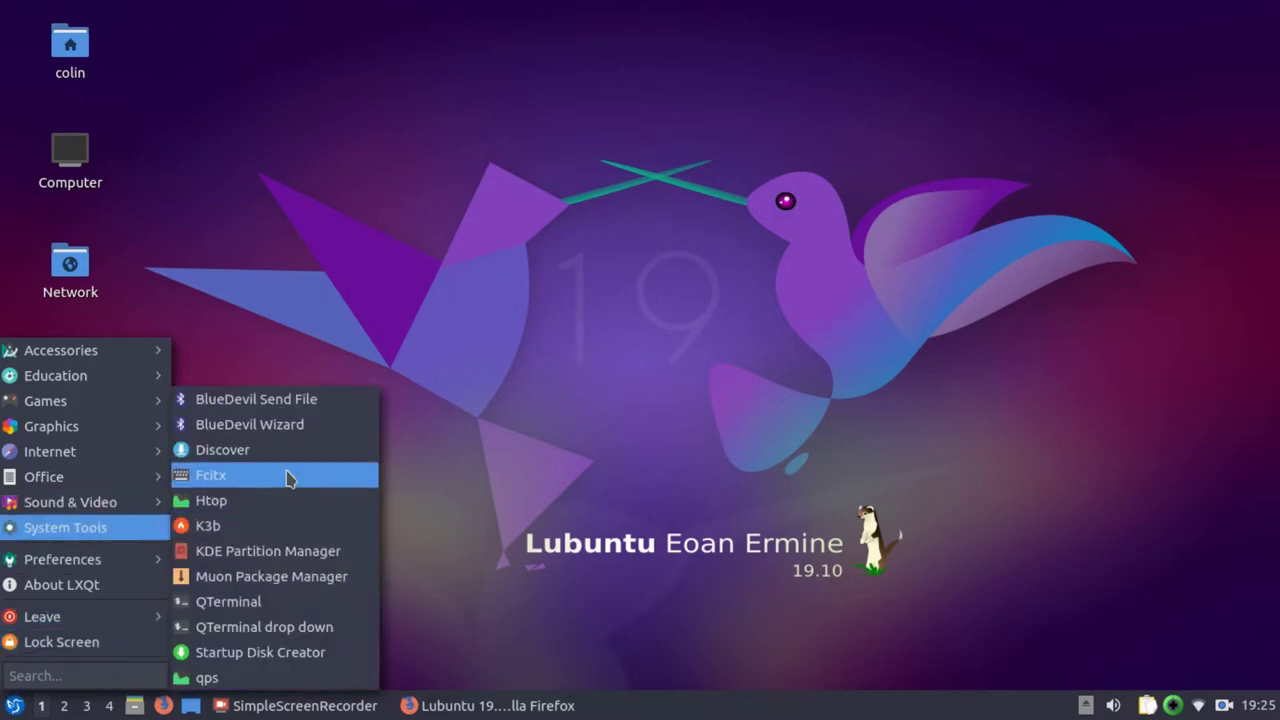
- Launch Discover, check the libmysqlclient21 update, and browse Applications, Application Addons and Plasma Addons
{"action": "left_click", "coordinate": [277, 452]}
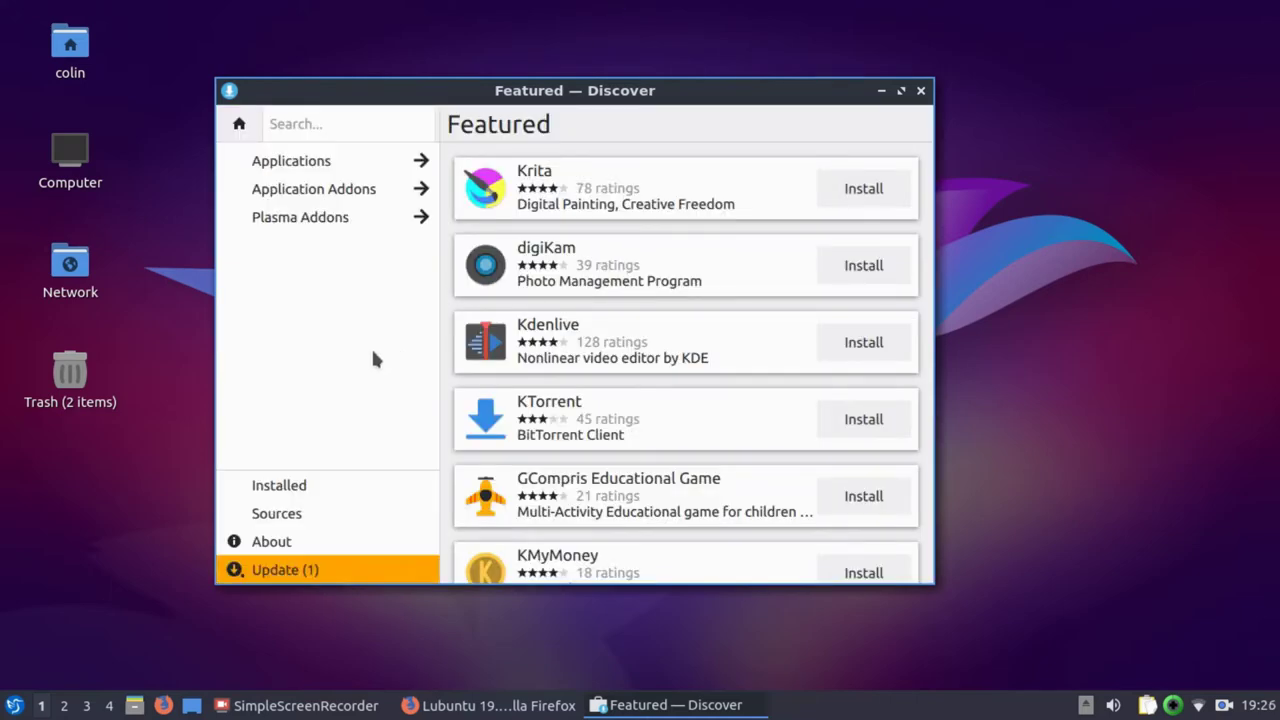
{"action": "left_click", "coordinate": [300, 569]}
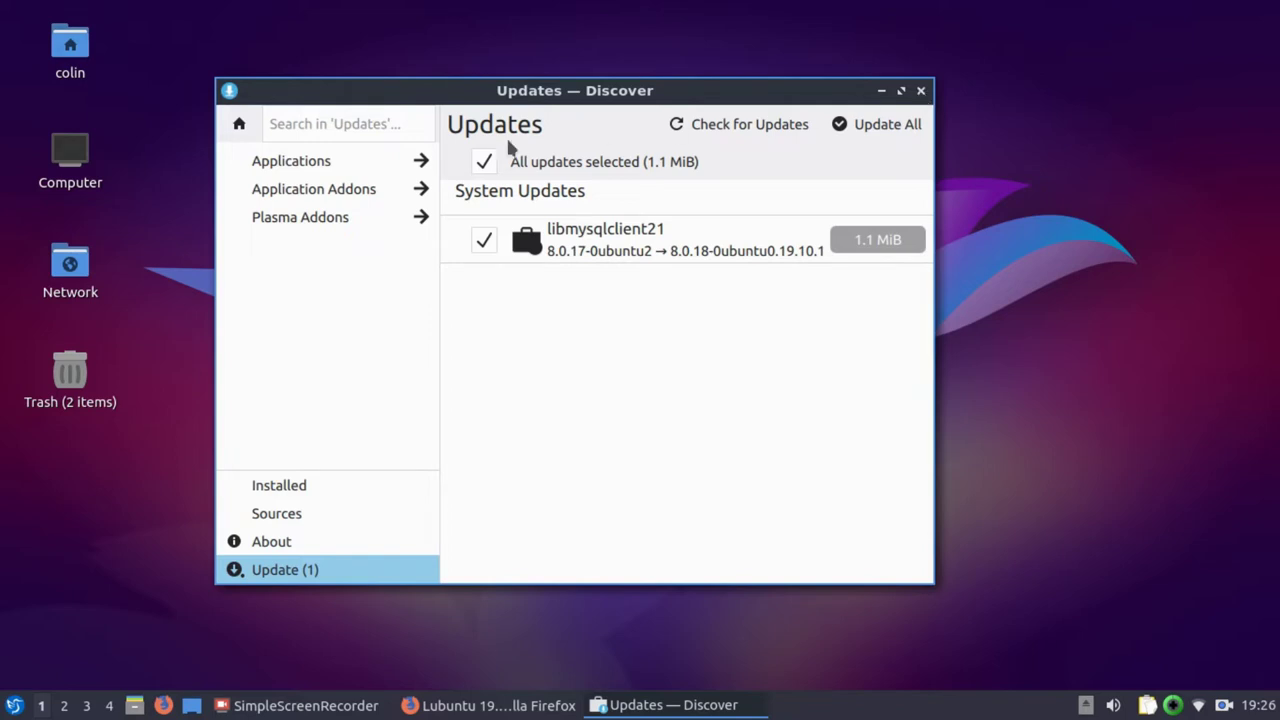
{"action": "left_click", "coordinate": [300, 162]}
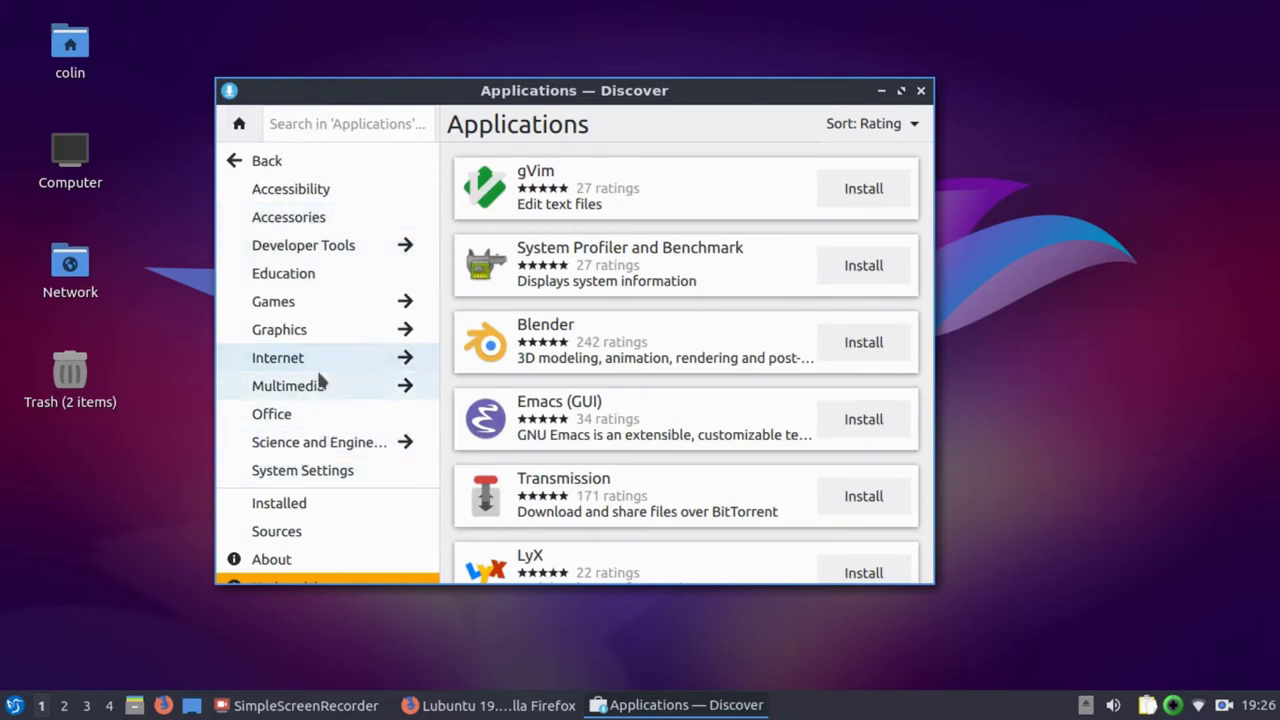
{"action": "left_click", "coordinate": [255, 161]}
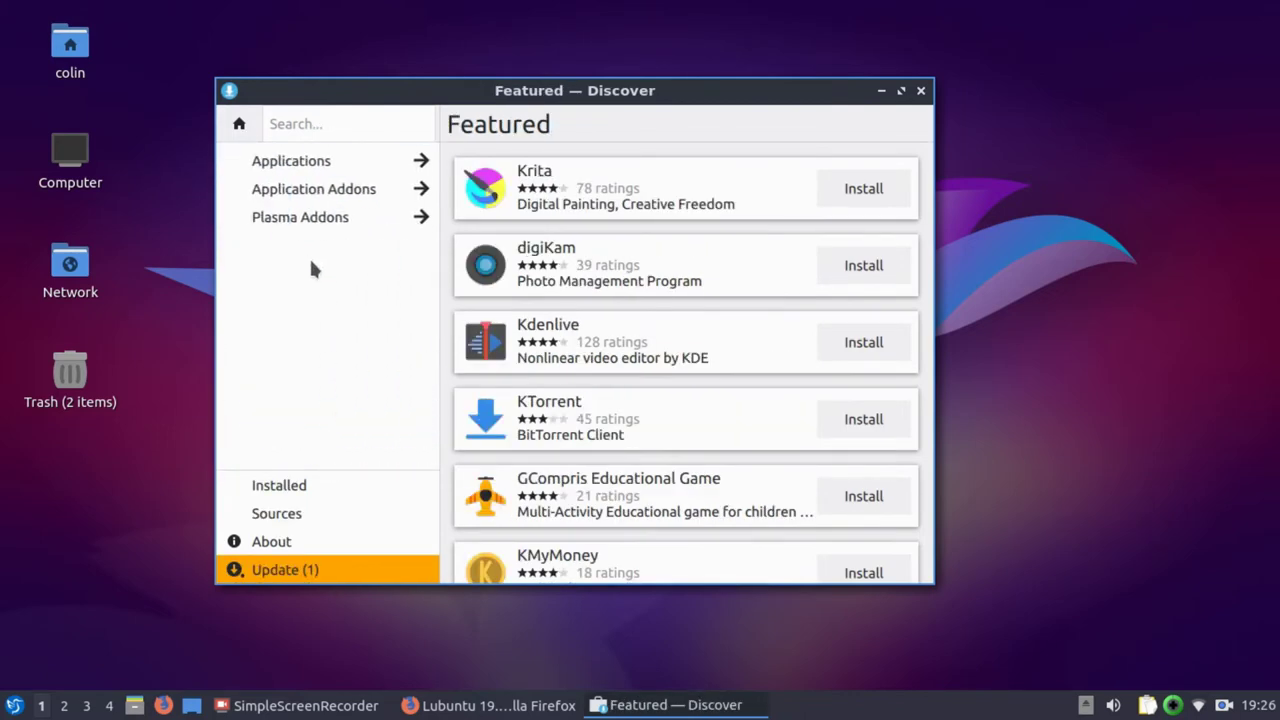
{"action": "left_click", "coordinate": [295, 196]}
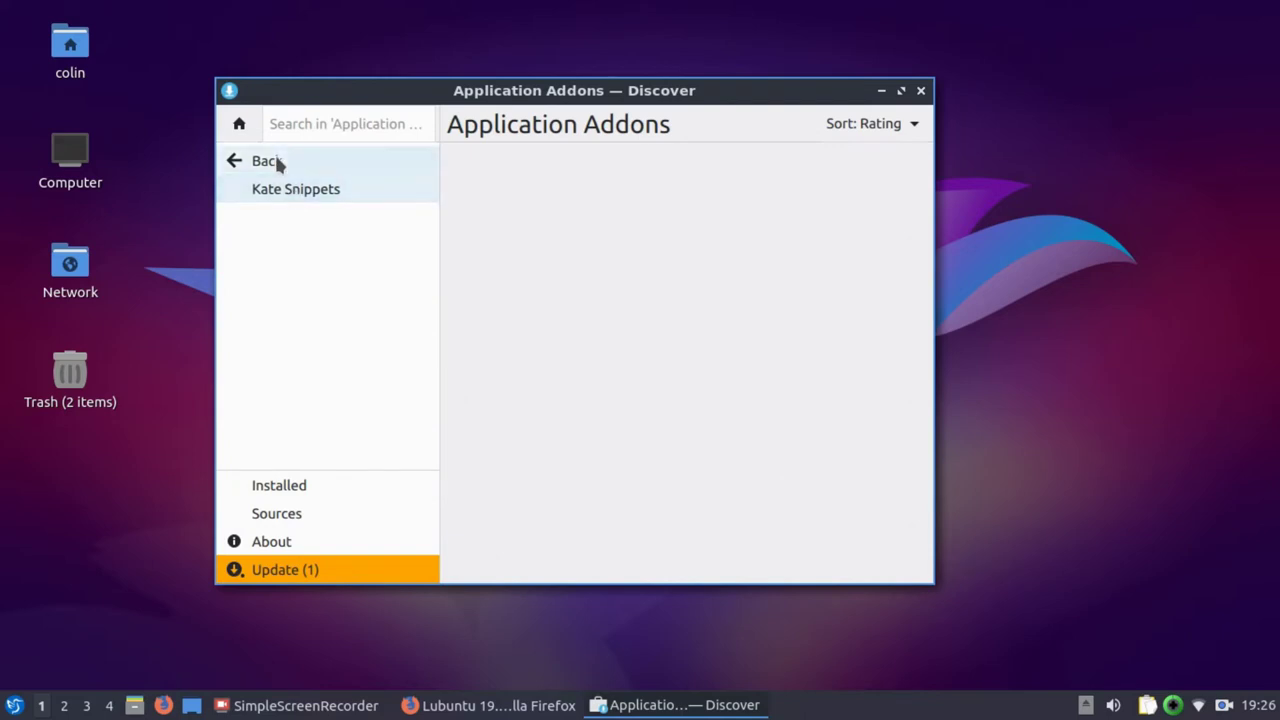
{"action": "left_click", "coordinate": [268, 163]}
{"action": "left_click", "coordinate": [305, 229]}
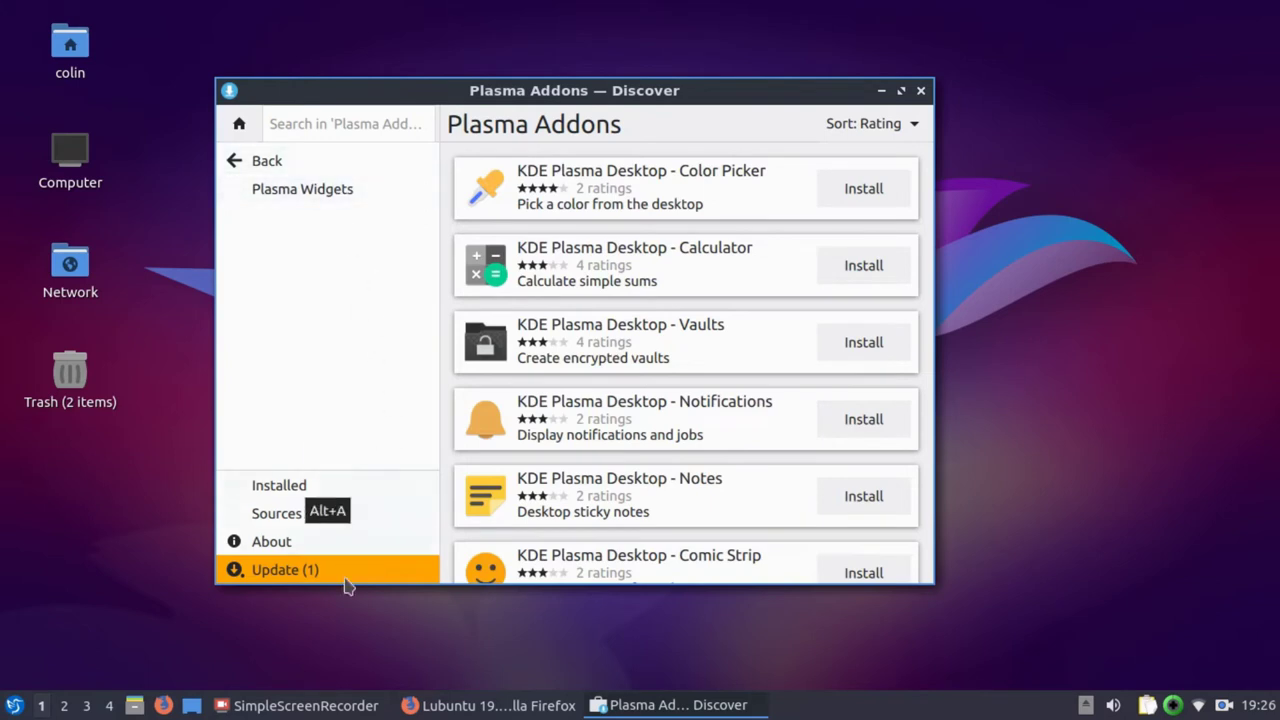
{"action": "left_click", "coordinate": [310, 578]}
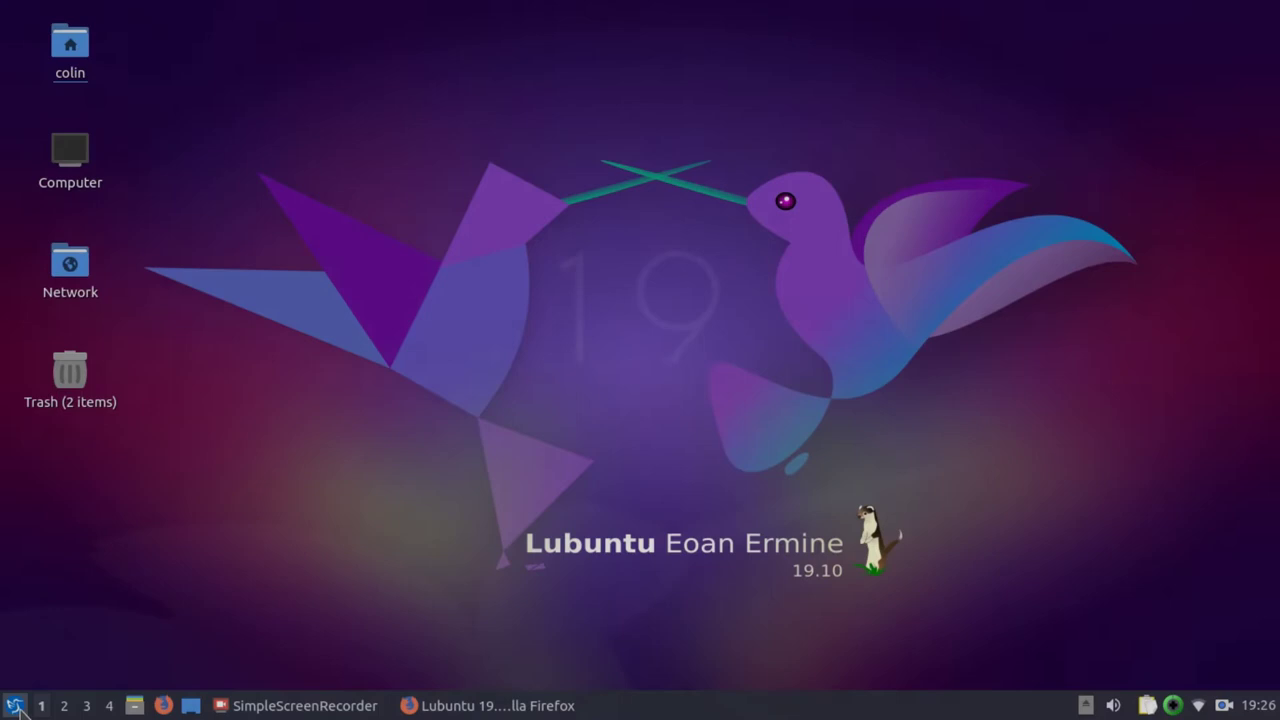
- Launch Muon Package Manager from System Tools and focus its search field over the 61,259-package list
{"action": "left_click", "coordinate": [14, 705]}
{"action": "mouse_move", "coordinate": [70, 527]}
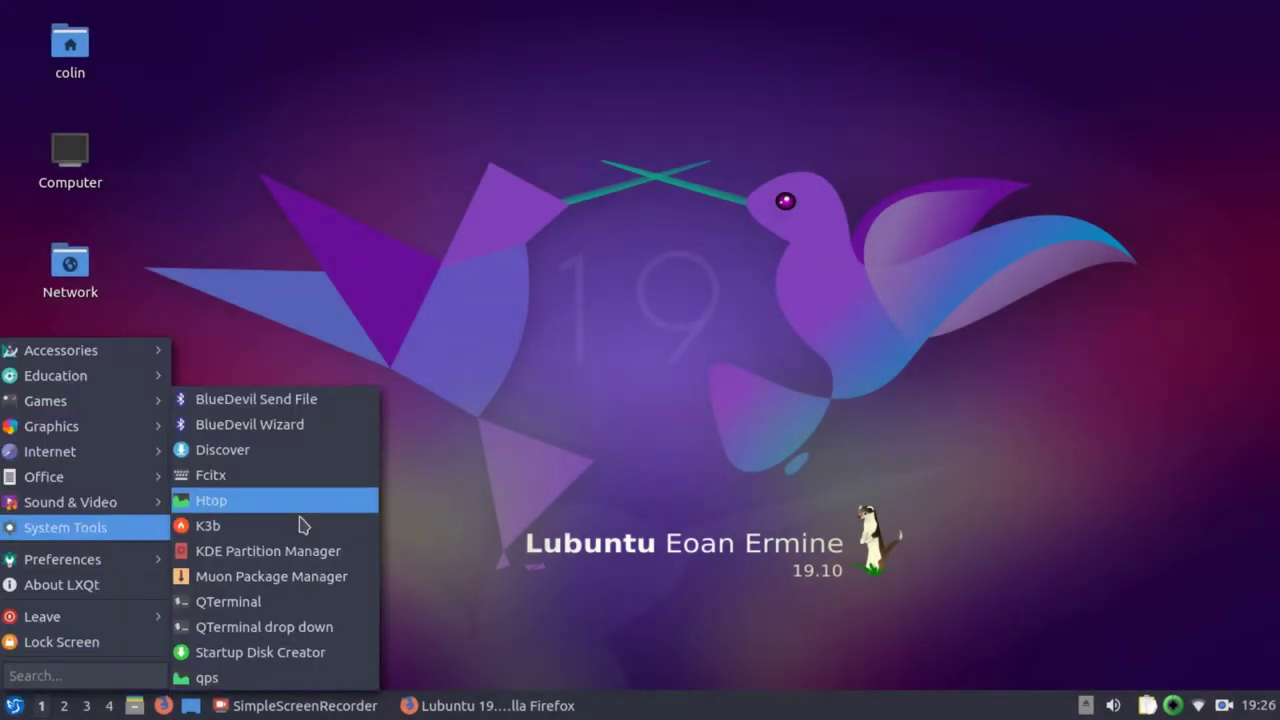
{"action": "left_click", "coordinate": [341, 580]}
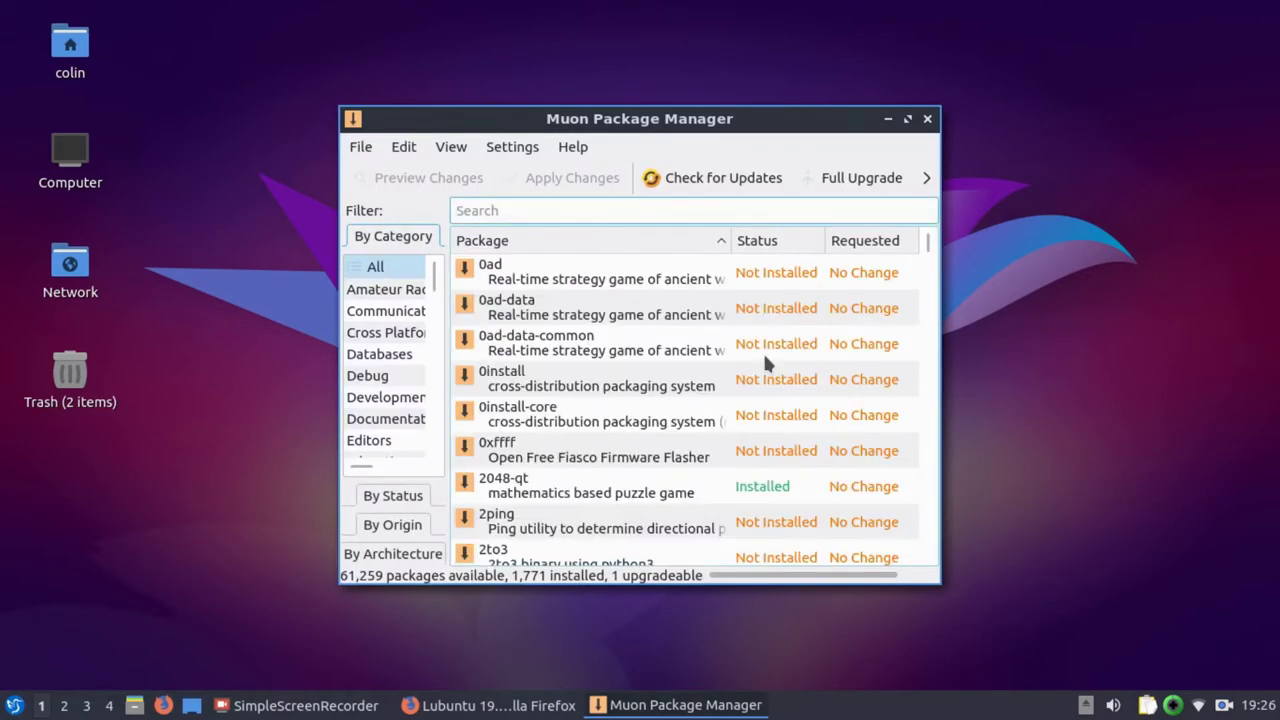
{"action": "left_click", "coordinate": [540, 213]}
- Close Muon Package Manager and scroll through the Win10 Colors theme page on pling.com
{"action": "left_click", "coordinate": [927, 118]}
{"action": "left_click", "coordinate": [15, 705]}
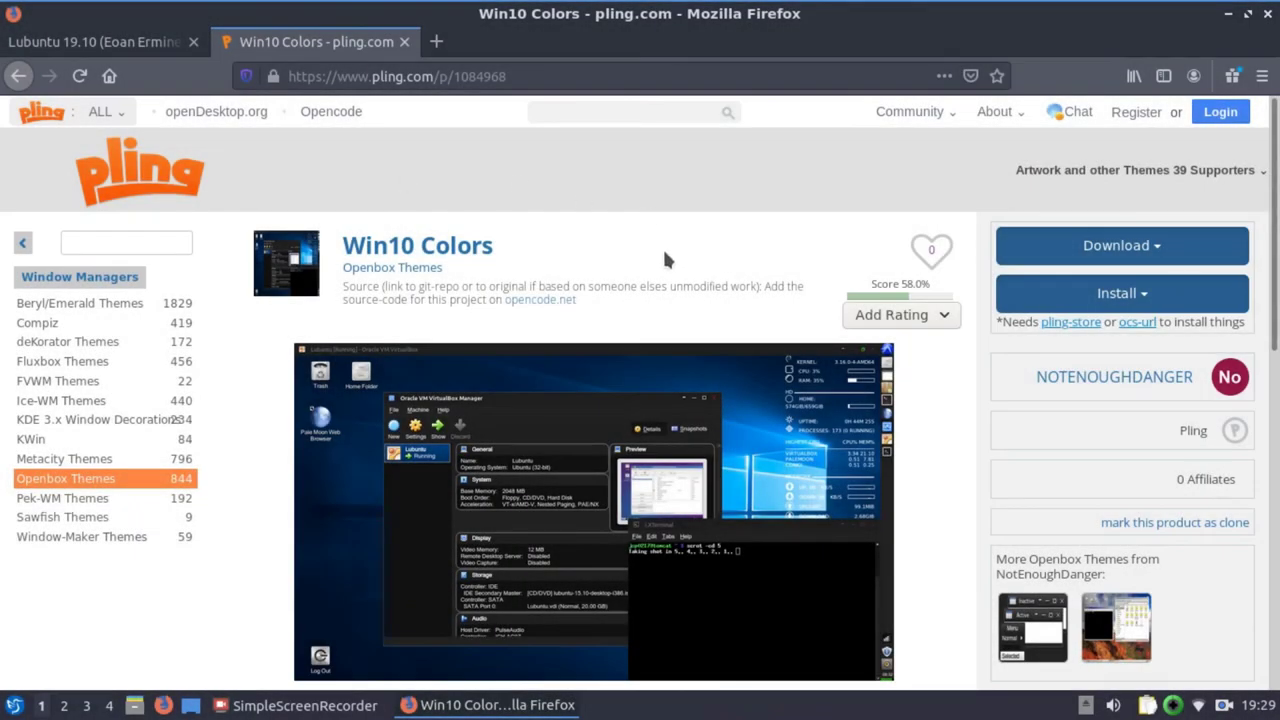
{"action": "scroll", "coordinate": [662, 246], "scroll_direction": "down", "scroll_amount": 3}
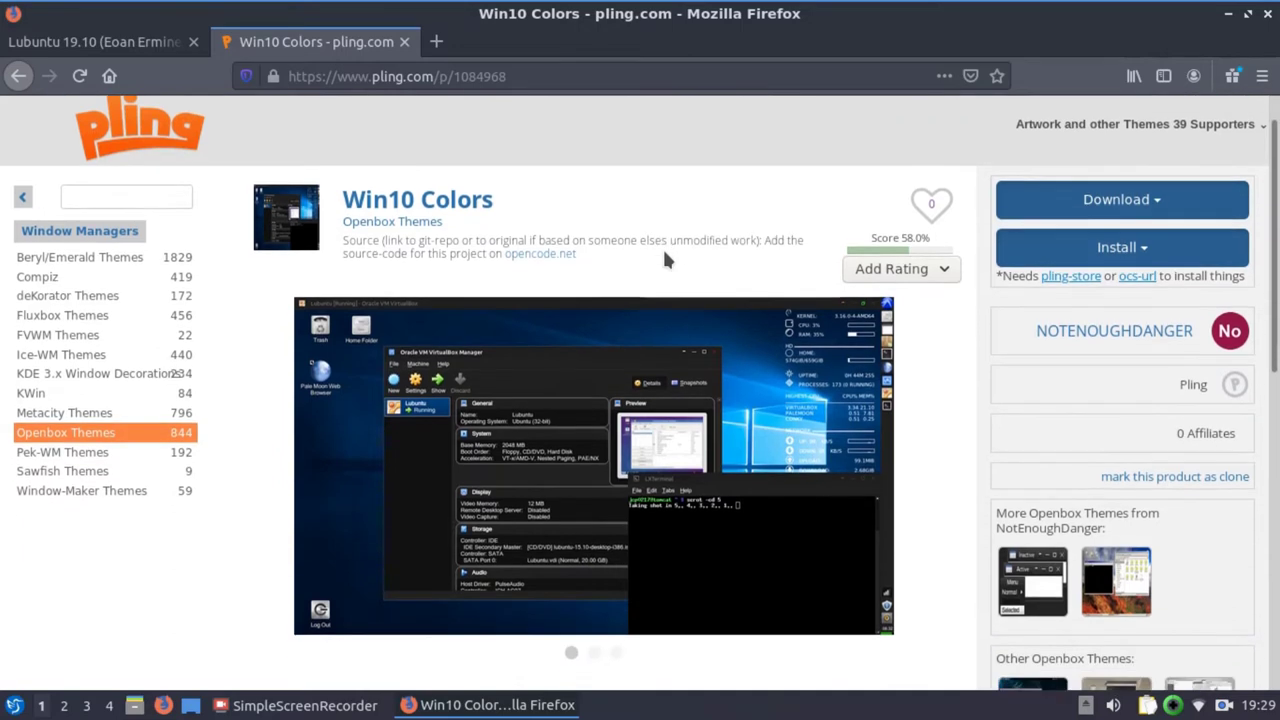
{"action": "scroll", "coordinate": [547, 243], "scroll_direction": "up", "scroll_amount": 2}
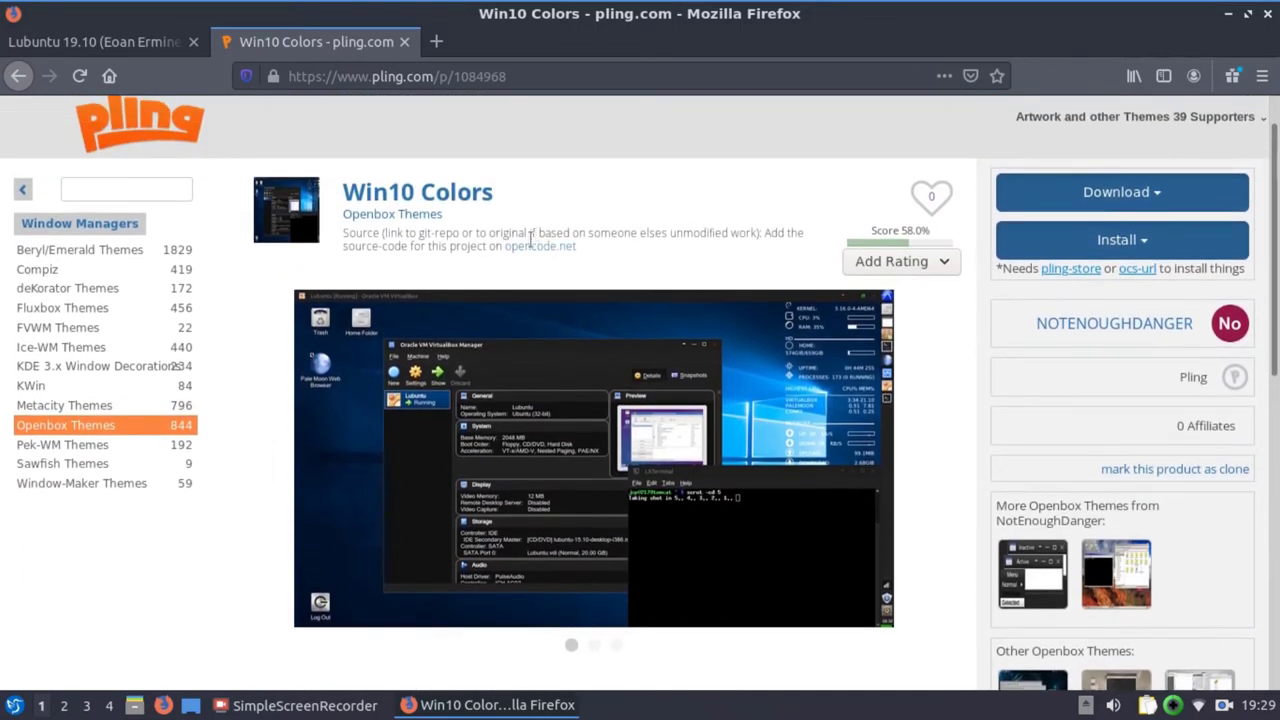
{"action": "scroll", "coordinate": [410, 226], "scroll_direction": "down", "scroll_amount": 2}
- Check that the home .themes folder holds Win10-Colors, Win10-Dark-Colors and Win10-Lite-Colors
{"action": "left_click", "coordinate": [135, 706]}
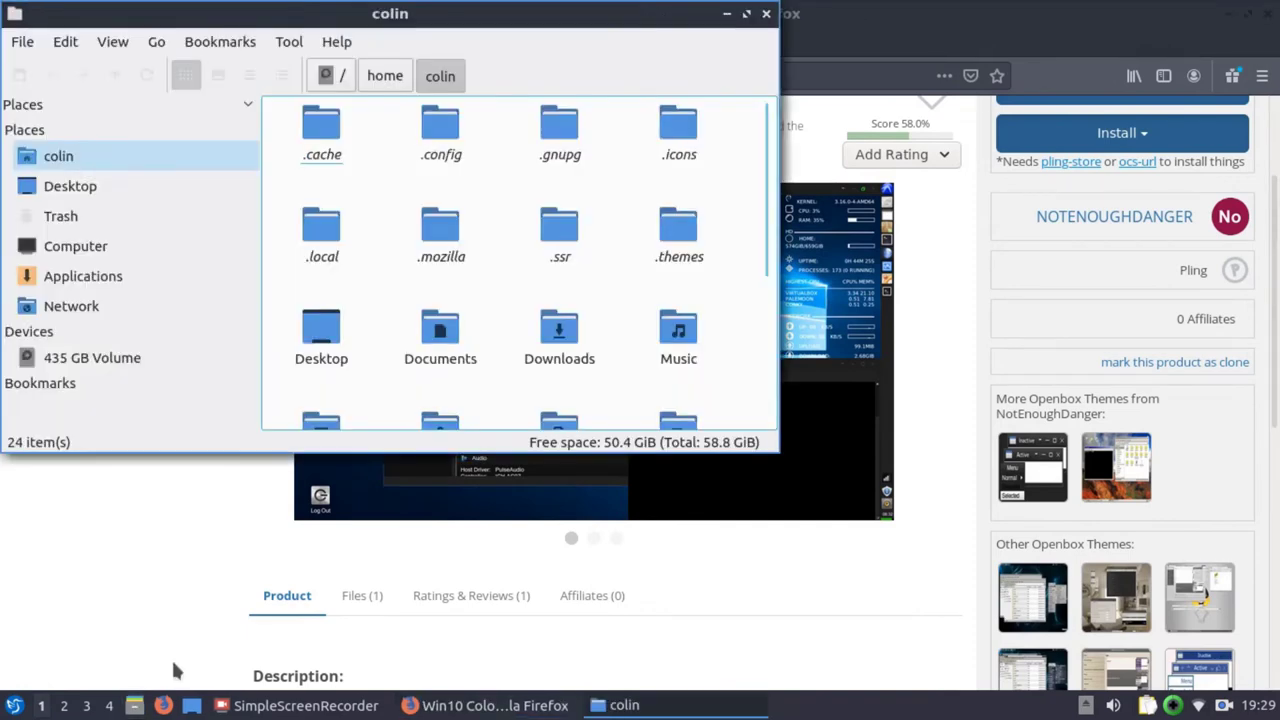
{"action": "double_click", "coordinate": [682, 240]}
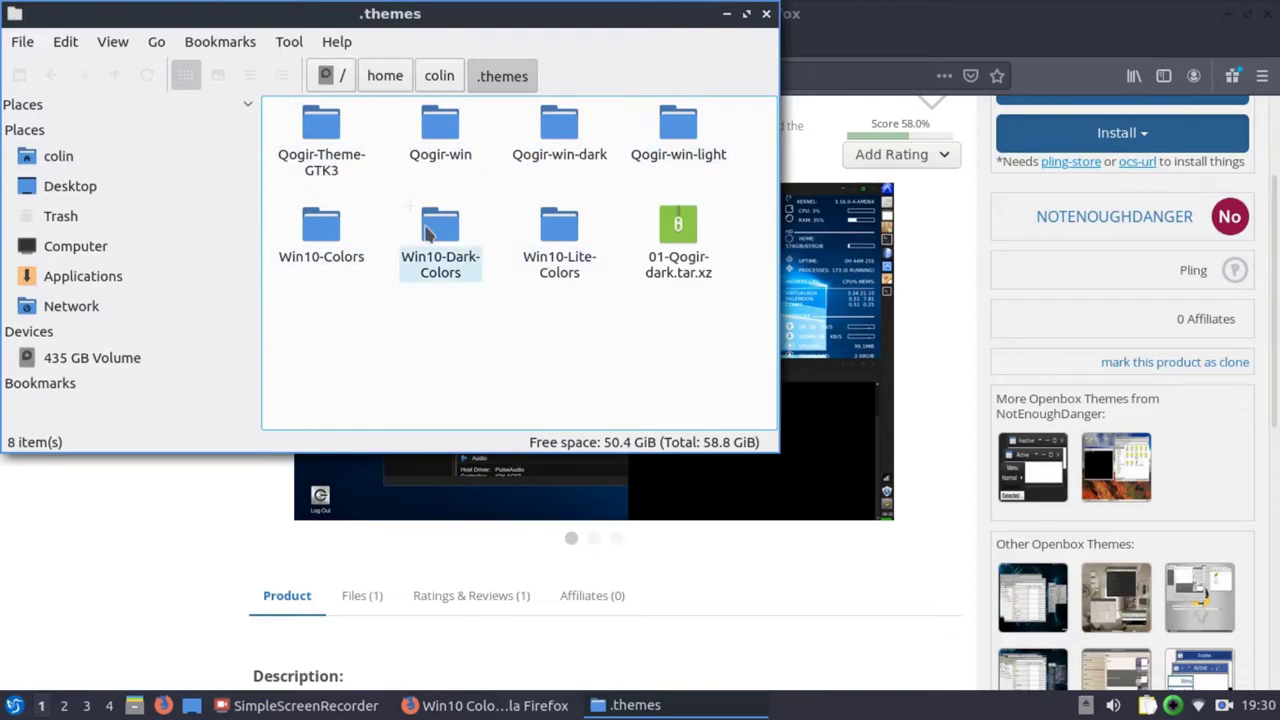
{"action": "left_click", "coordinate": [766, 14]}
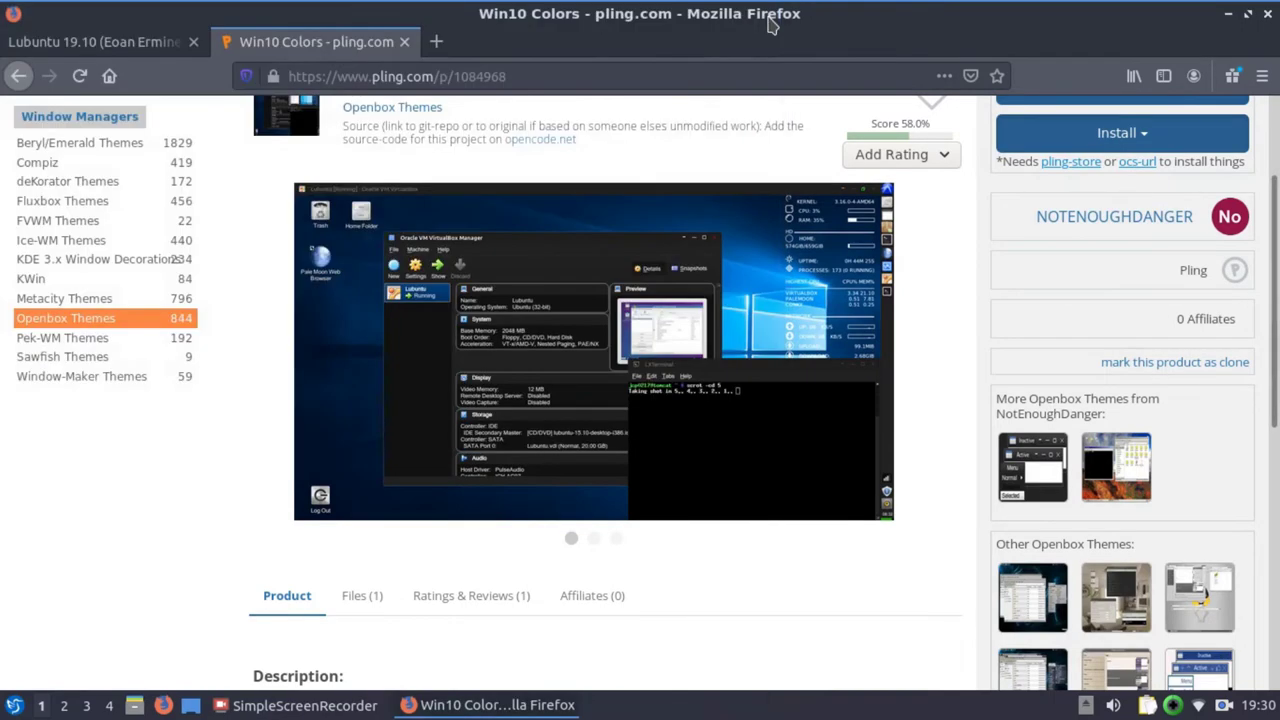
- Minimize Firefox and launch LXQt Configuration Center from Preferences > LXQt settings
{"action": "left_click", "coordinate": [1238, 18]}
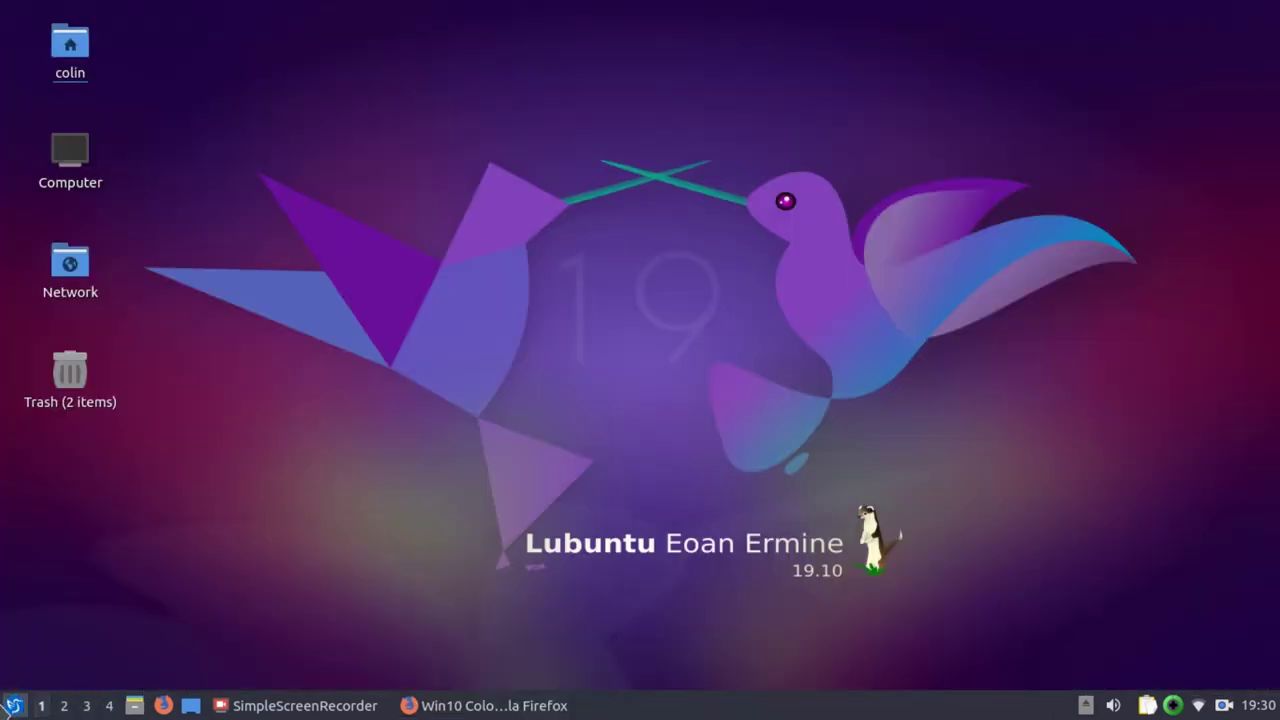
{"action": "left_click", "coordinate": [8, 705]}
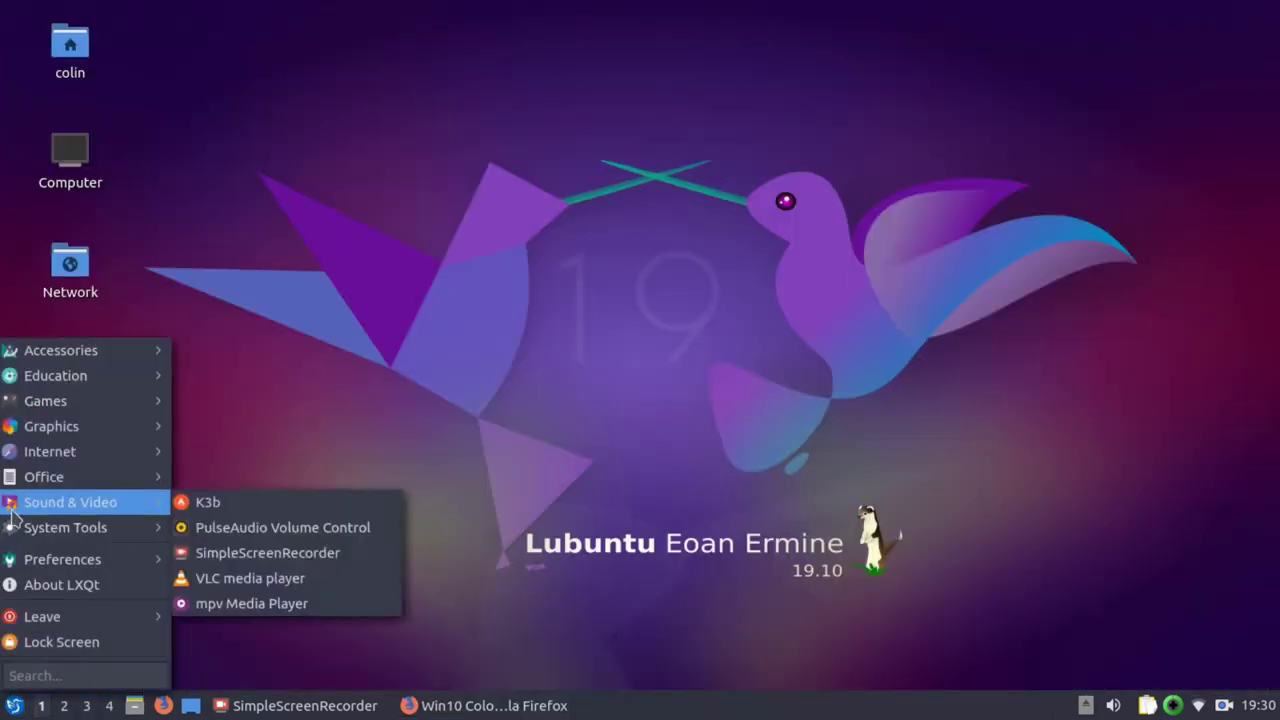
{"action": "mouse_move", "coordinate": [45, 566]}
{"action": "mouse_move", "coordinate": [335, 478]}
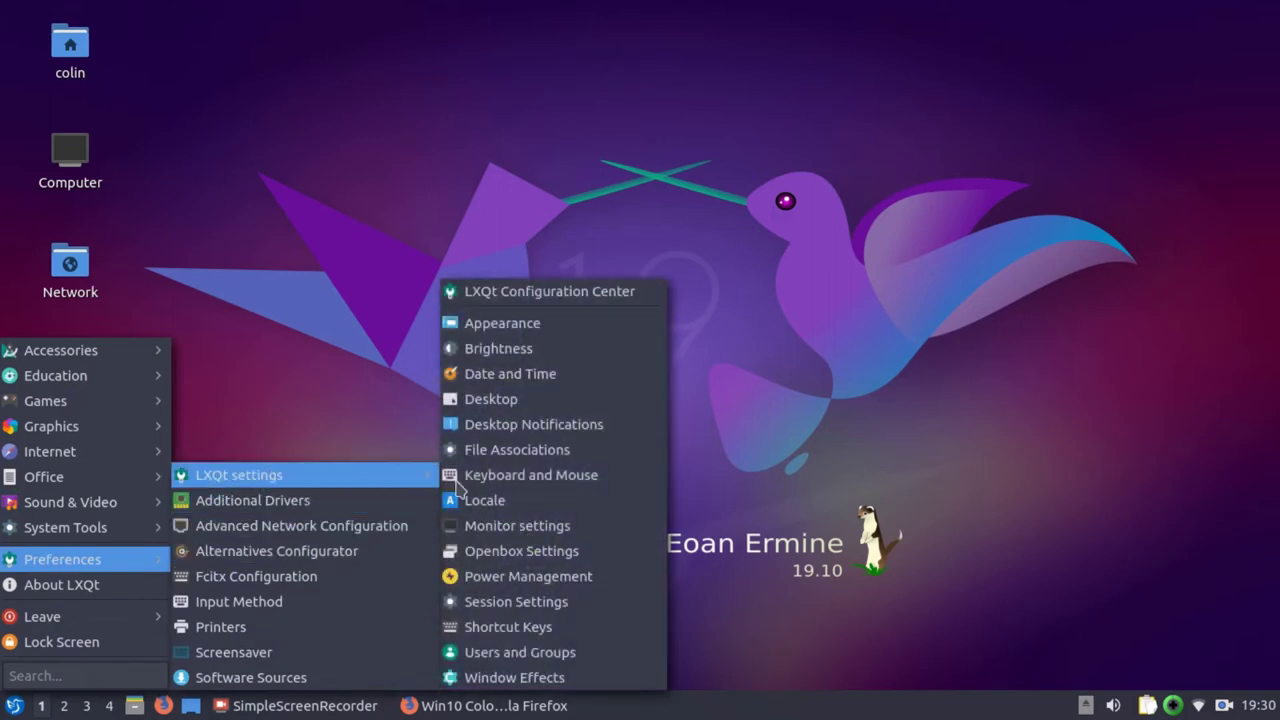
{"action": "left_click", "coordinate": [586, 293]}
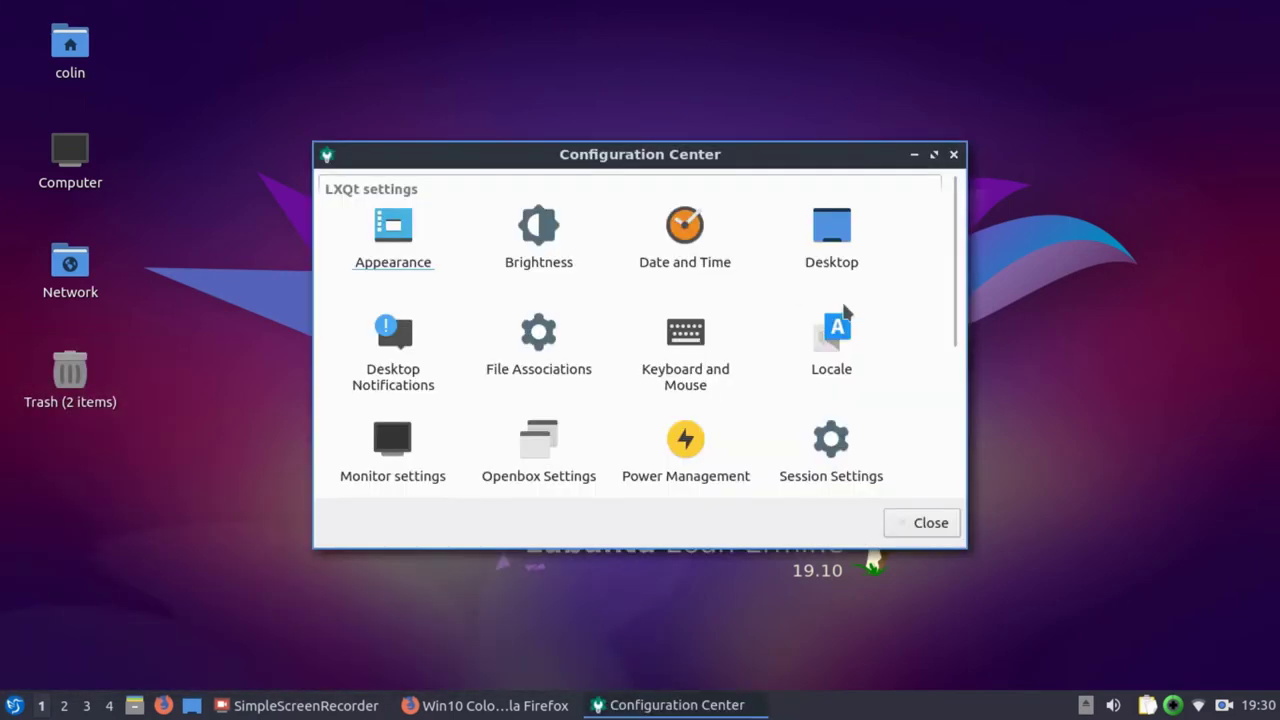
{"action": "left_click", "coordinate": [391, 234]}
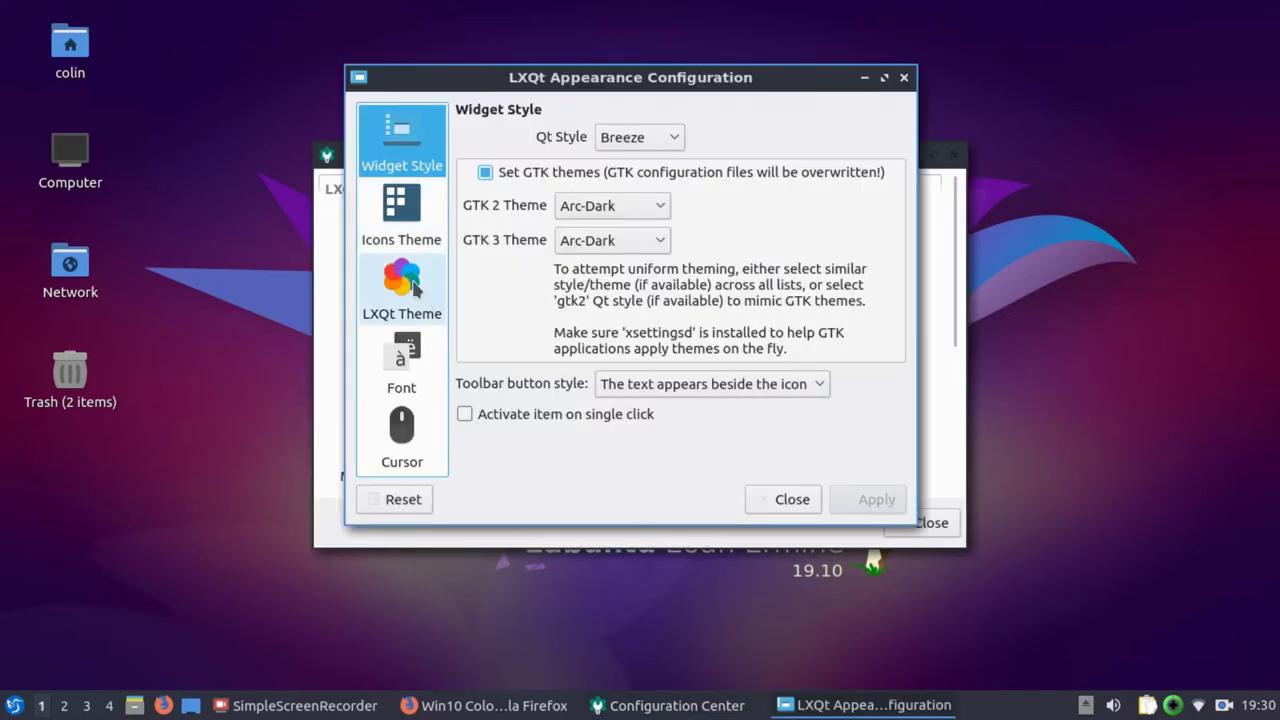
{"action": "left_click", "coordinate": [795, 497]}
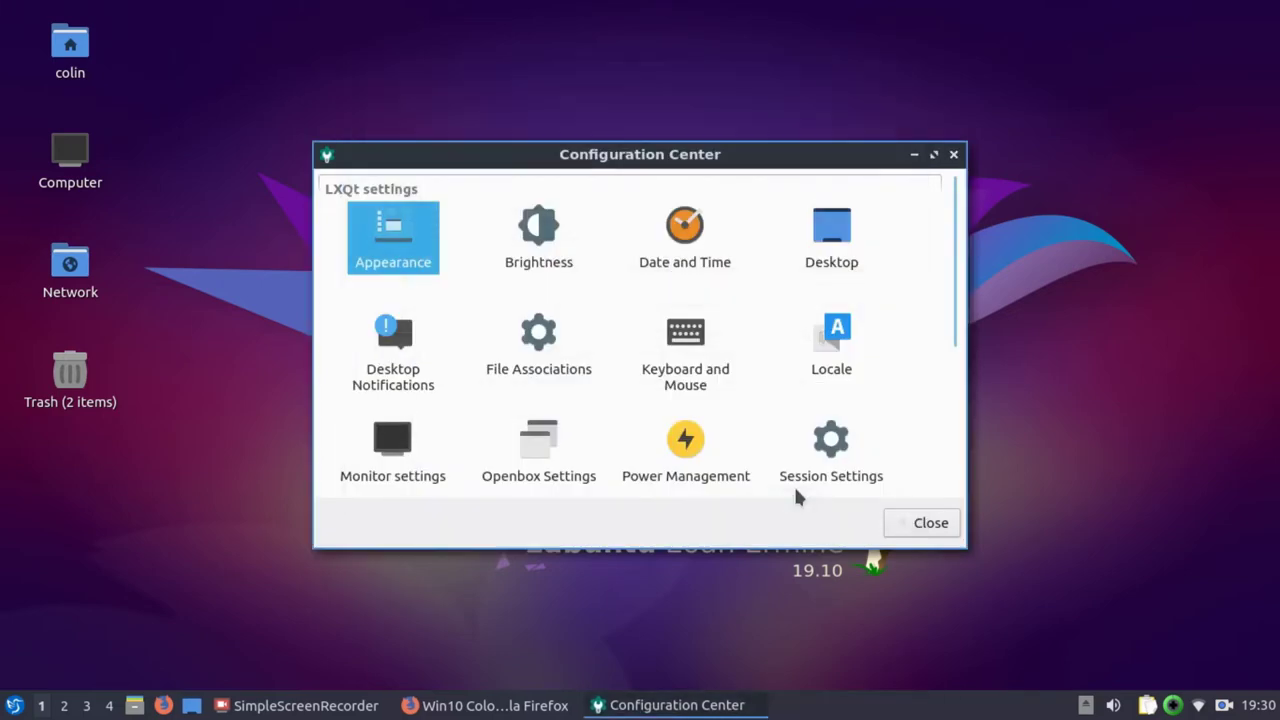
{"action": "scroll", "coordinate": [700, 360], "scroll_direction": "down", "scroll_amount": 3}
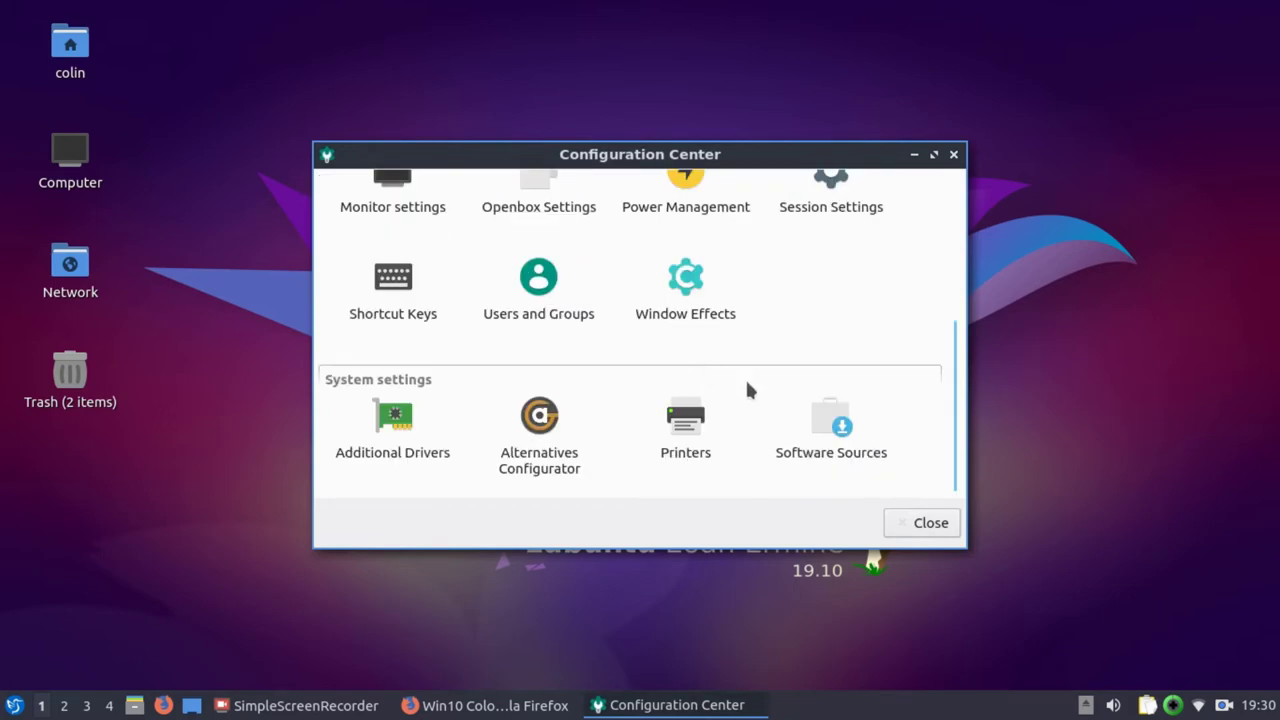
{"action": "left_click", "coordinate": [683, 290]}
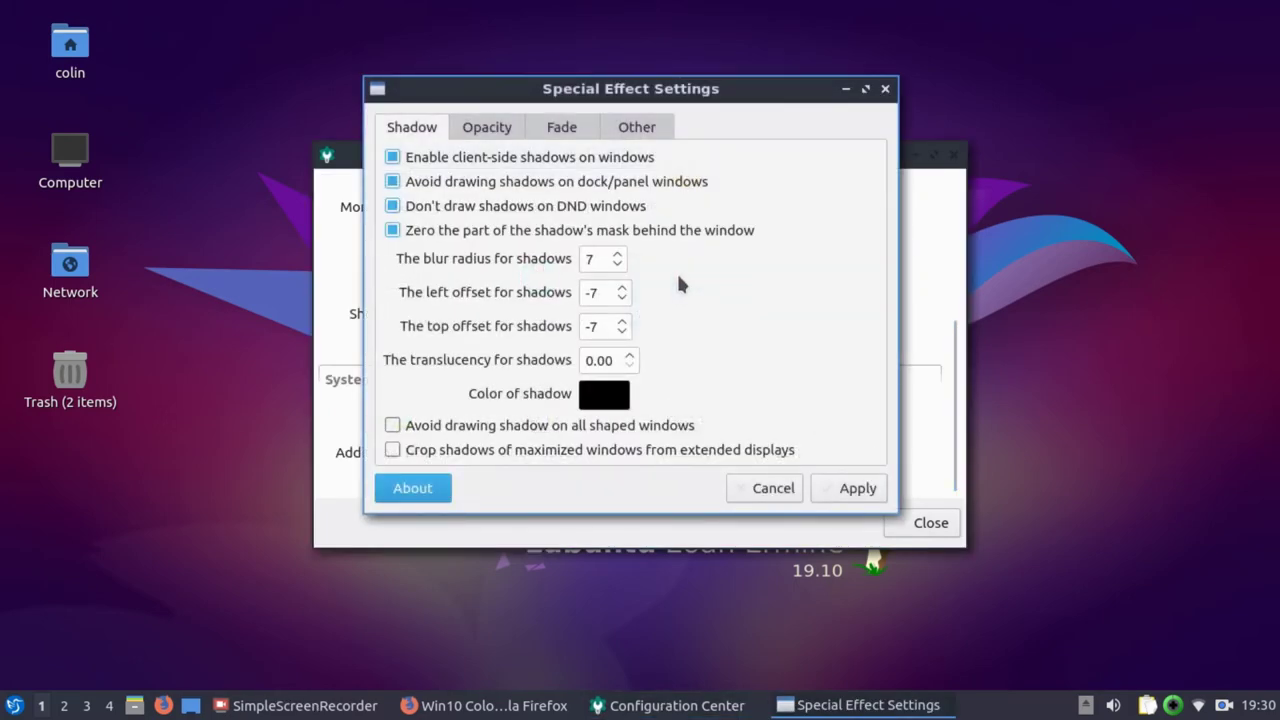
{"action": "left_click", "coordinate": [637, 127]}
{"action": "left_click", "coordinate": [758, 489]}
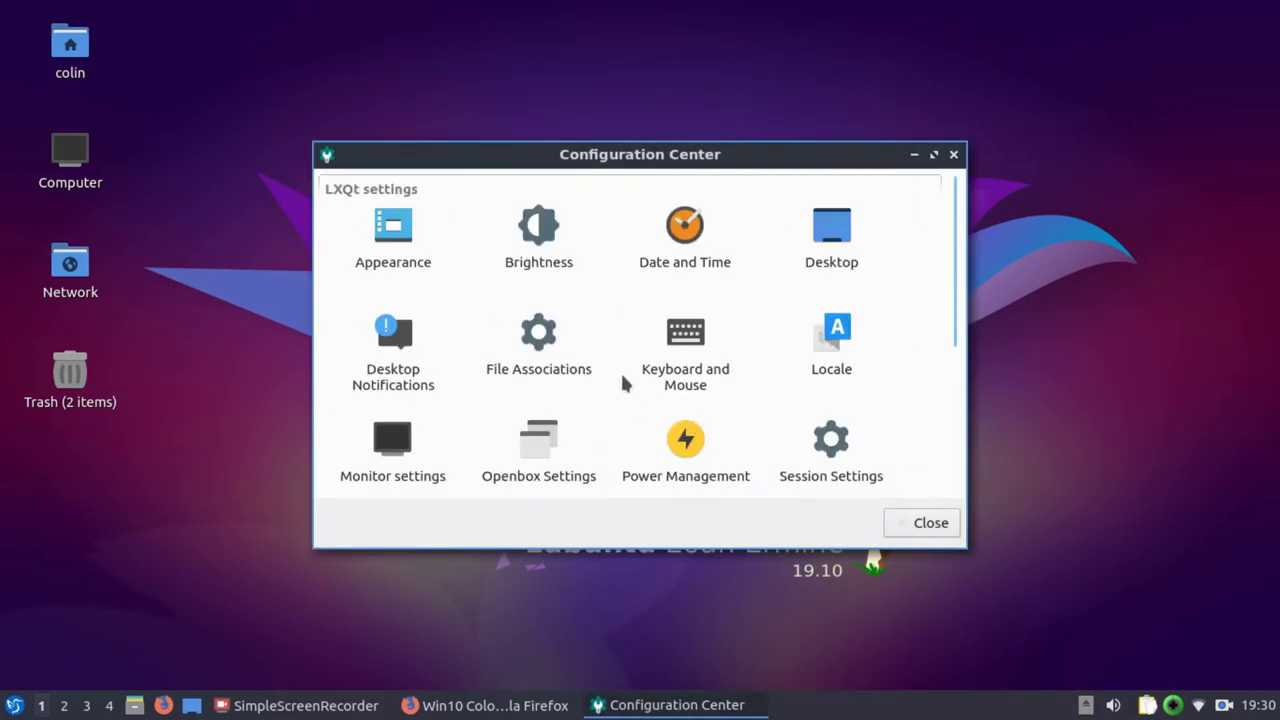
- Preview Lubuntu Arc and Win10-Lite-Colors, settle on Win10-Dark-Colors, and close Openbox Settings
{"action": "left_click", "coordinate": [532, 432]}
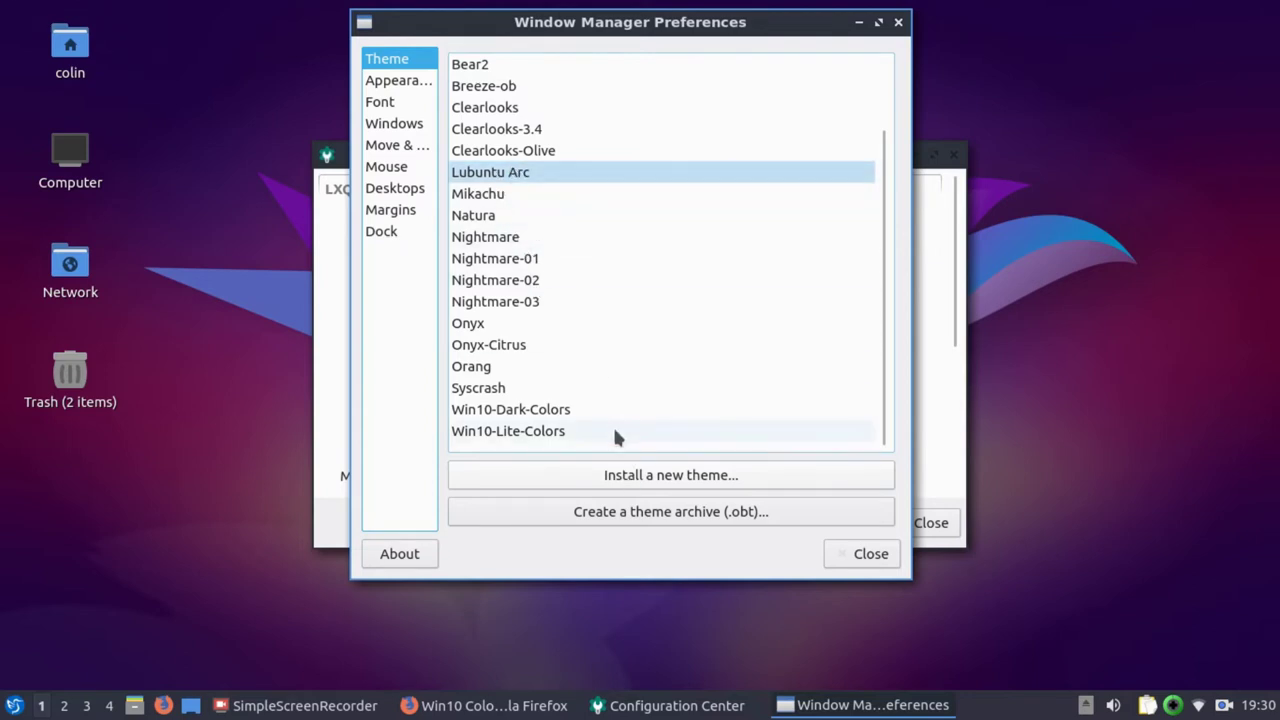
{"action": "left_click", "coordinate": [550, 411]}
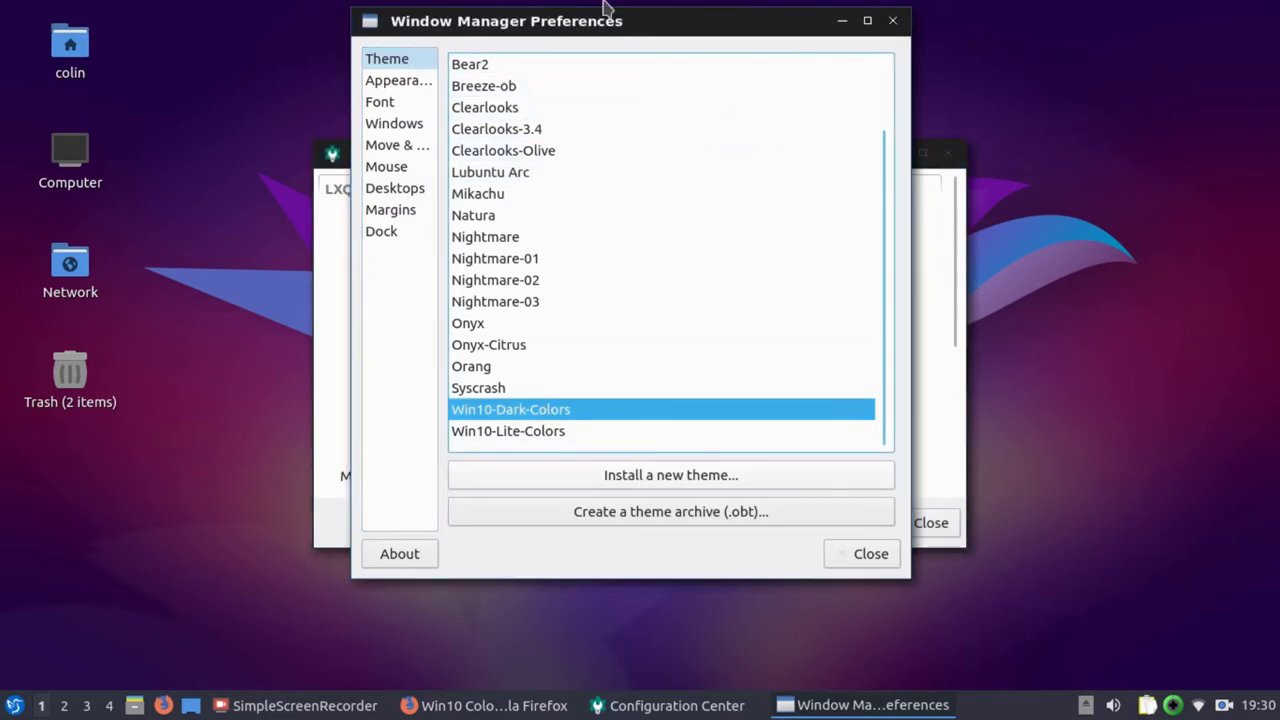
{"action": "left_click_drag", "start_coordinate": [671, 20], "coordinate": [615, 14]}
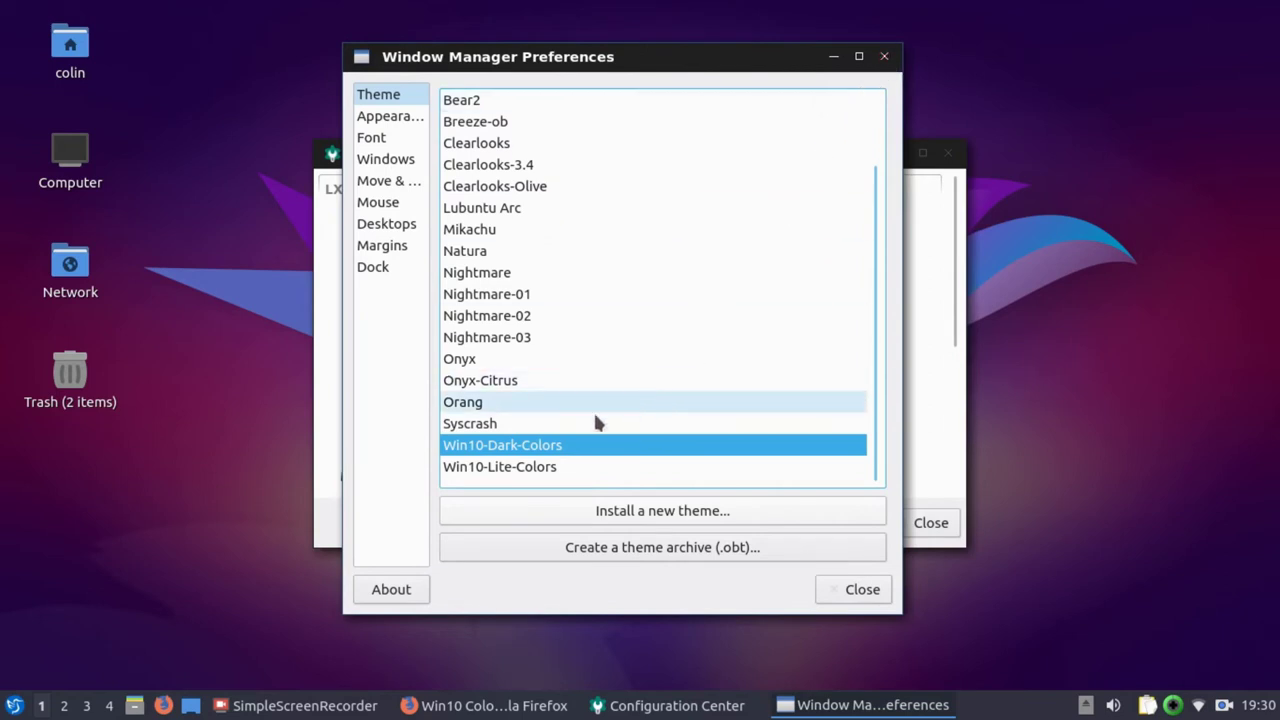
{"action": "left_click", "coordinate": [500, 208]}
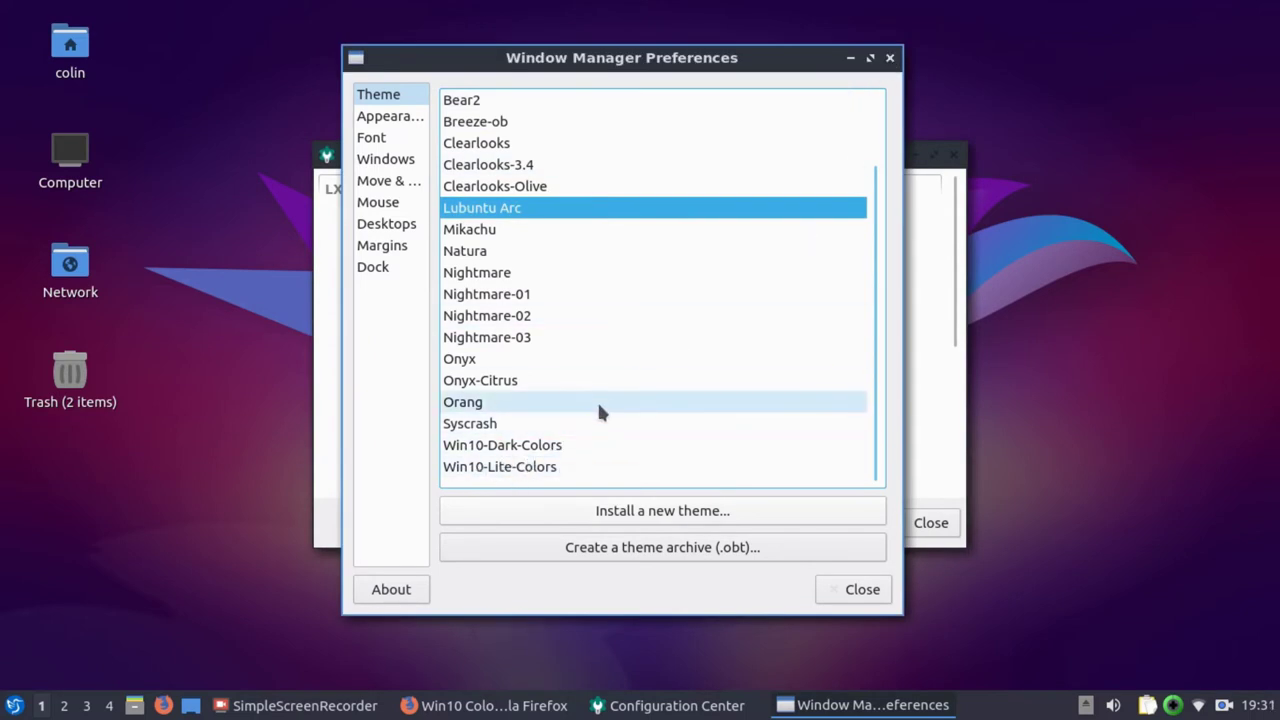
{"action": "left_click", "coordinate": [485, 470]}
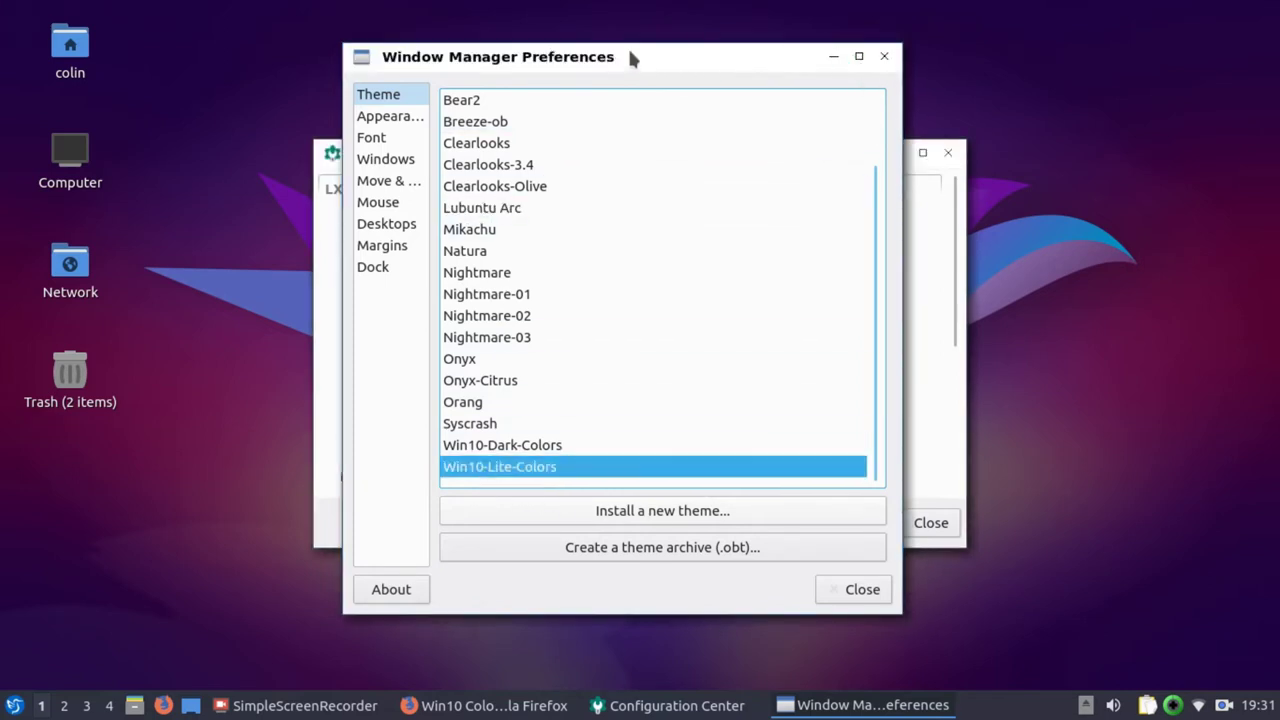
{"action": "left_click", "coordinate": [500, 445]}
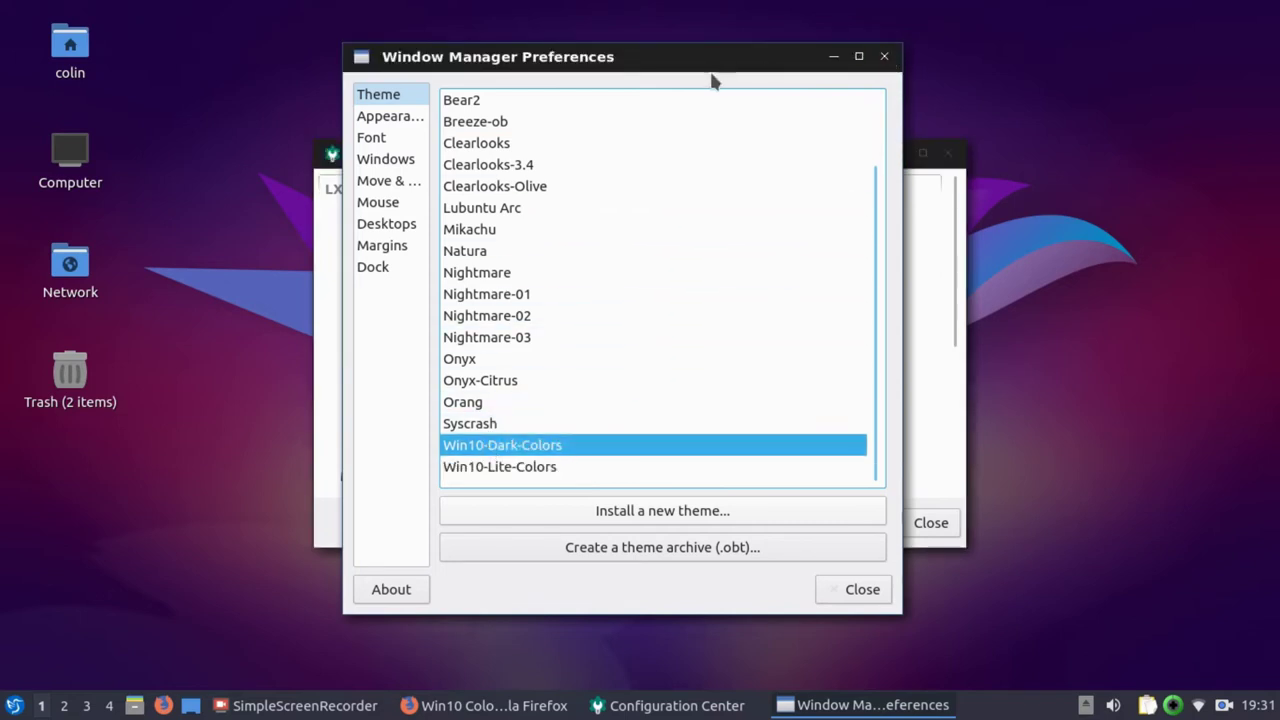
{"action": "left_click_drag", "start_coordinate": [662, 62], "coordinate": [774, 118]}
{"action": "left_click", "coordinate": [996, 116]}
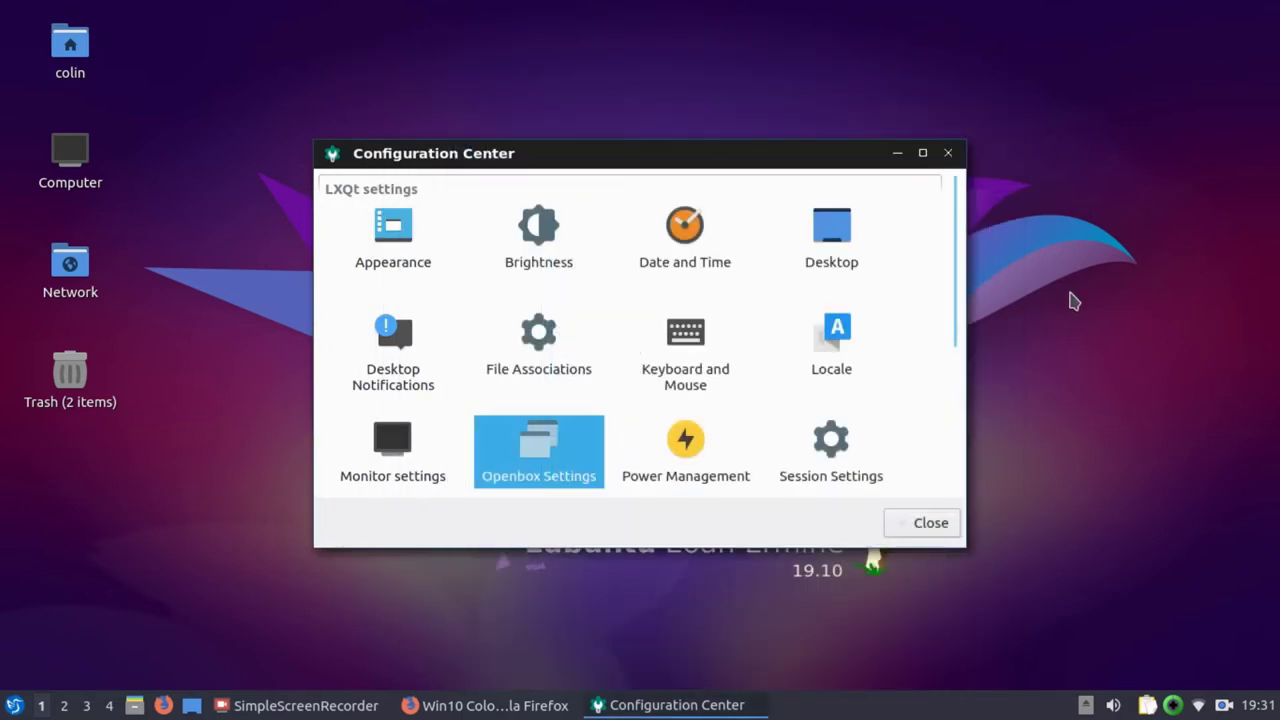
{"action": "double_click", "coordinate": [820, 445]}
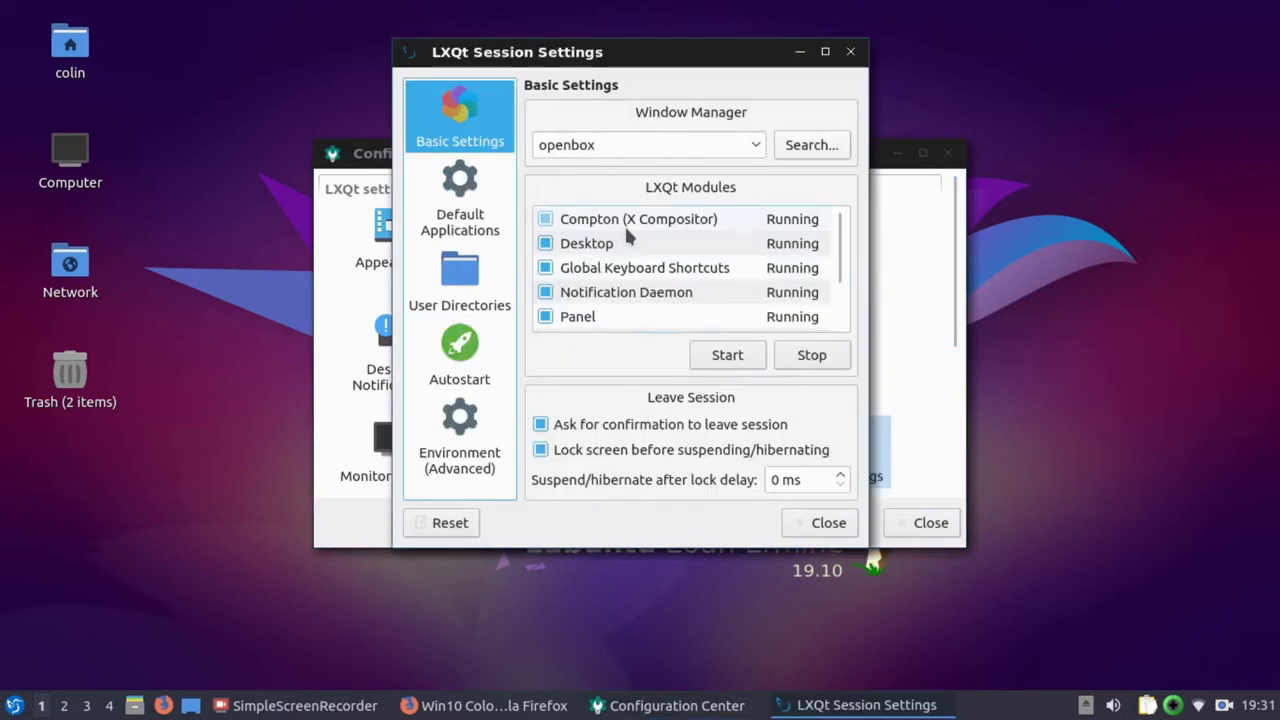
{"action": "left_click", "coordinate": [822, 520]}
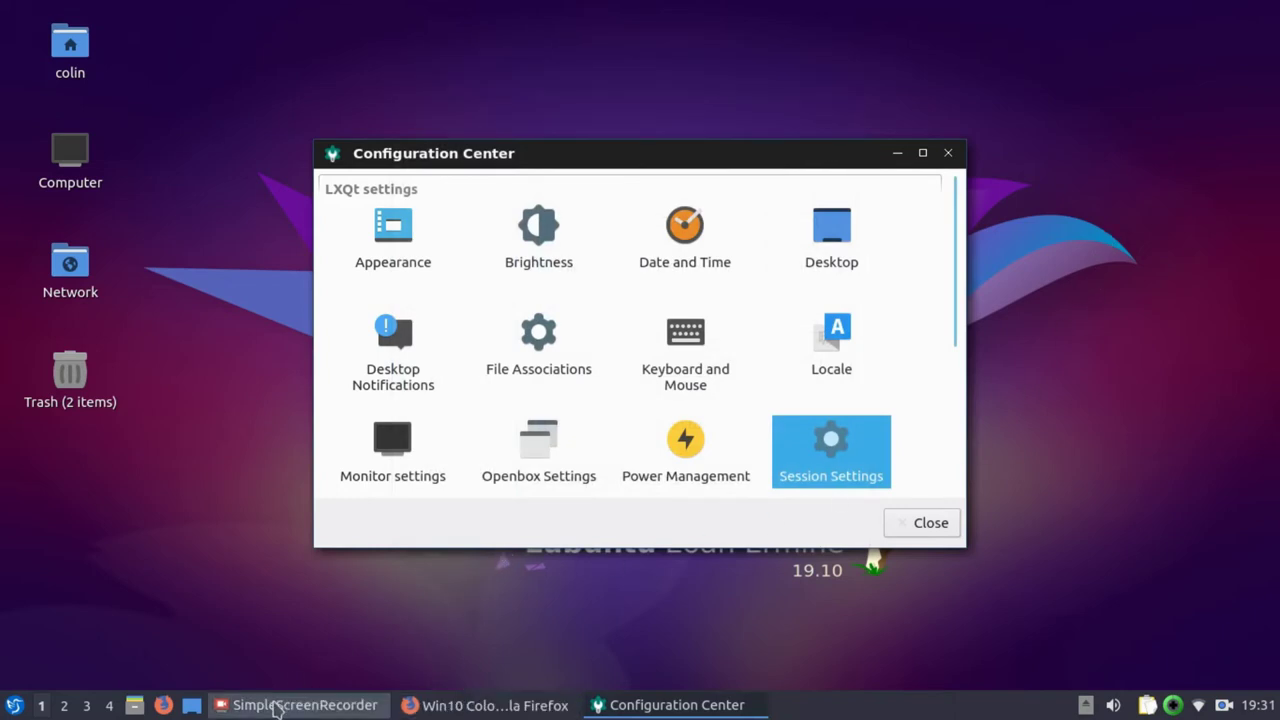
{"action": "left_click", "coordinate": [135, 707]}
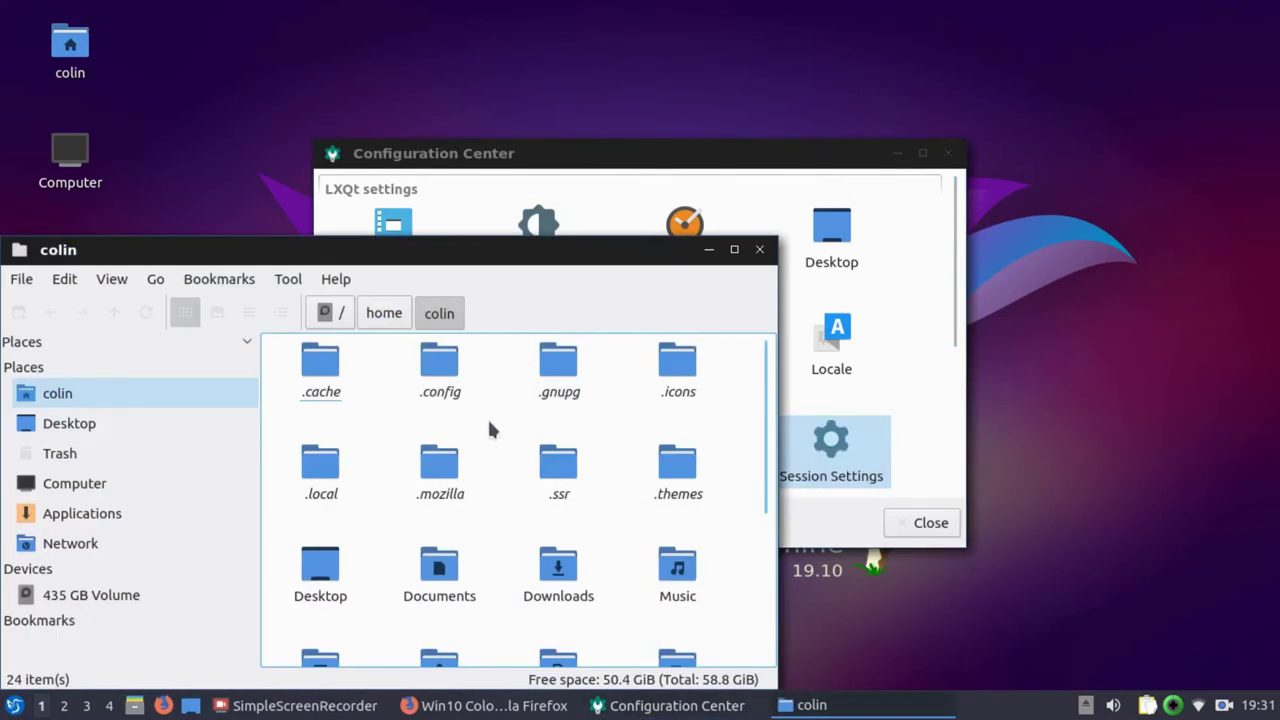
{"action": "scroll", "coordinate": [490, 429], "scroll_direction": "down", "scroll_amount": 3}
{"action": "scroll", "coordinate": [490, 450], "scroll_direction": "up", "scroll_amount": 5}
{"action": "double_click", "coordinate": [440, 365]}
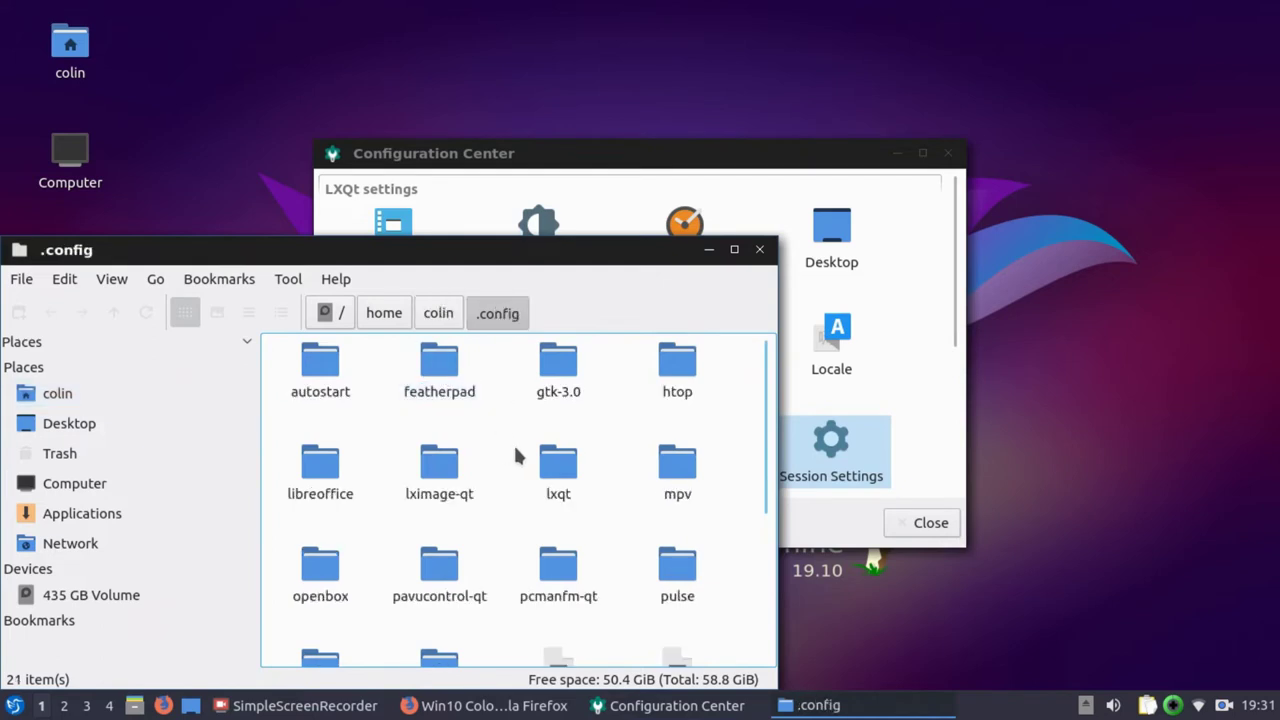
{"action": "scroll", "coordinate": [513, 442], "scroll_direction": "down", "scroll_amount": 5}
{"action": "left_click", "coordinate": [560, 390]}
{"action": "double_click", "coordinate": [560, 390]}
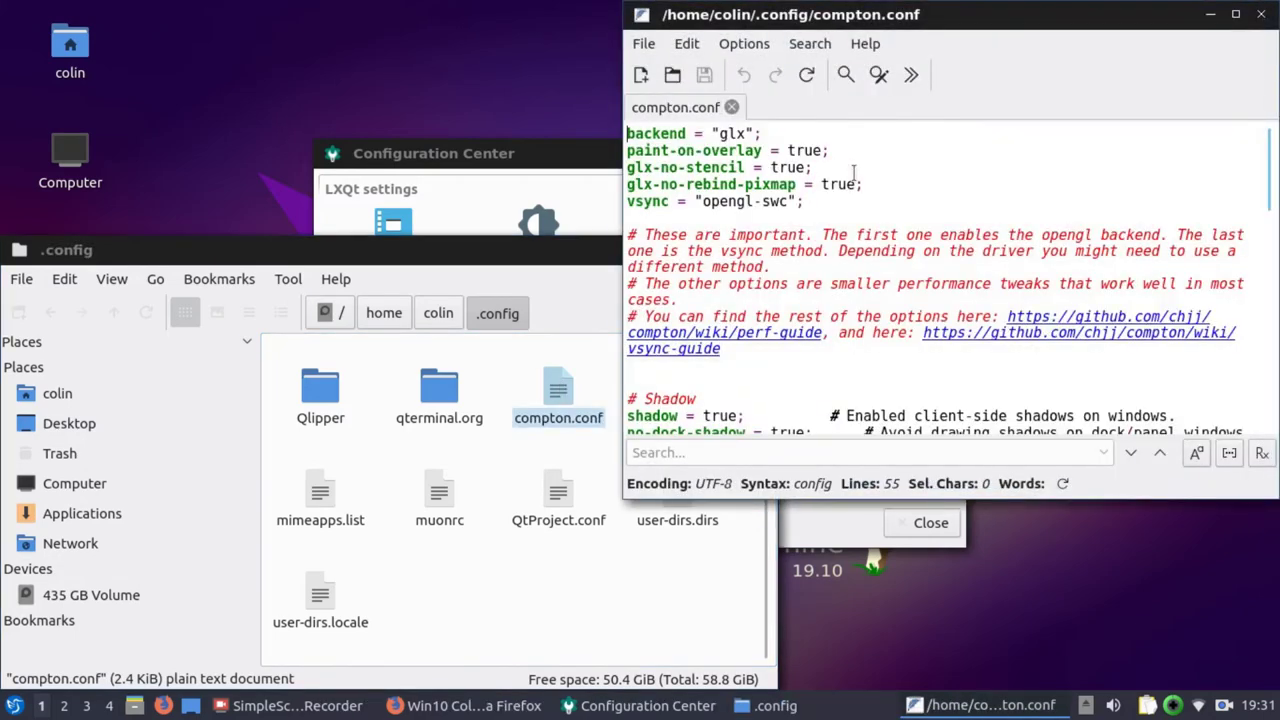
{"action": "scroll", "coordinate": [853, 173], "scroll_direction": "down", "scroll_amount": 10}
{"action": "scroll", "coordinate": [880, 140], "scroll_direction": "up", "scroll_amount": 10}
{"action": "left_click_drag", "start_coordinate": [990, 17], "coordinate": [754, 102]}
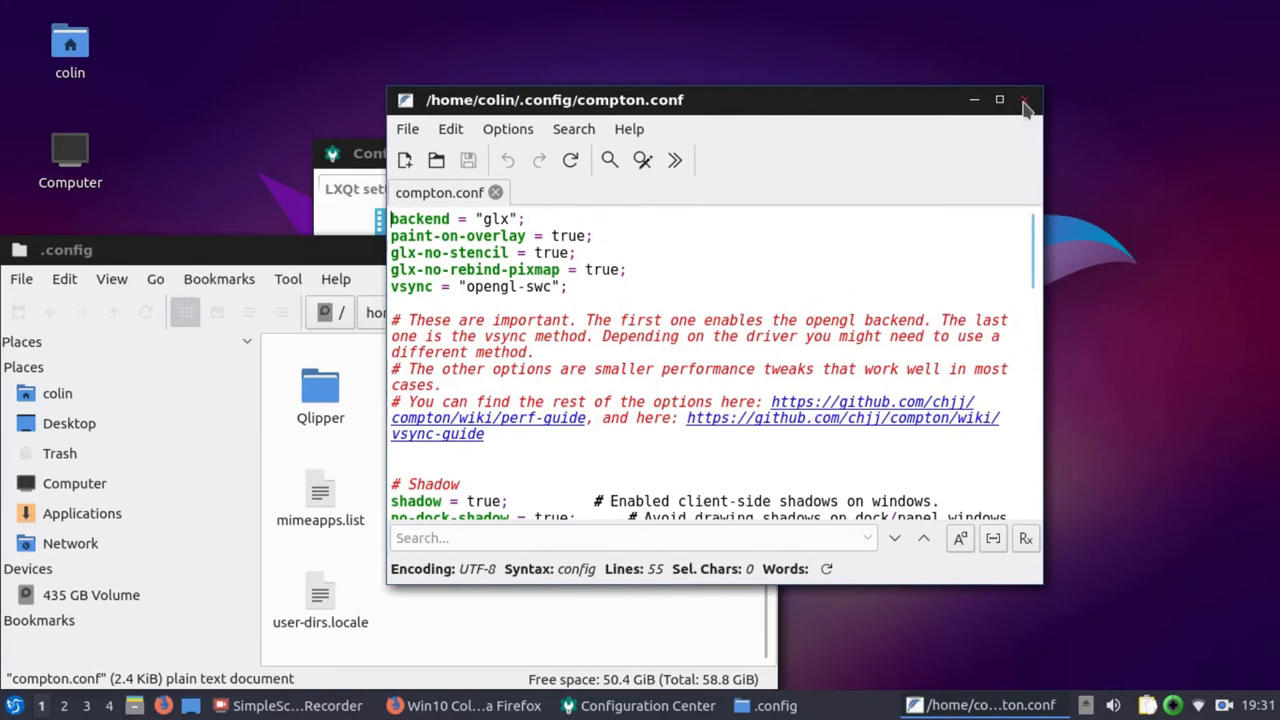
{"action": "scroll", "coordinate": [667, 246], "scroll_direction": "down", "scroll_amount": 16}
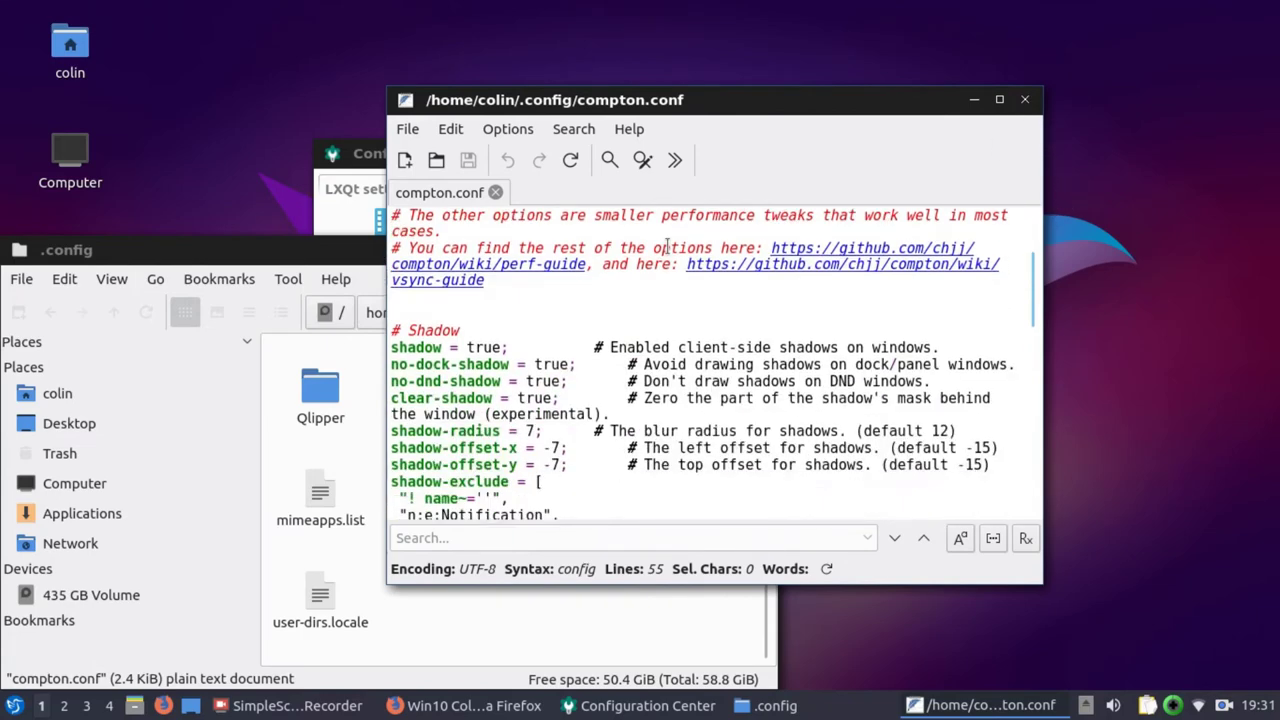
{"action": "scroll", "coordinate": [663, 258], "scroll_direction": "up", "scroll_amount": 10}
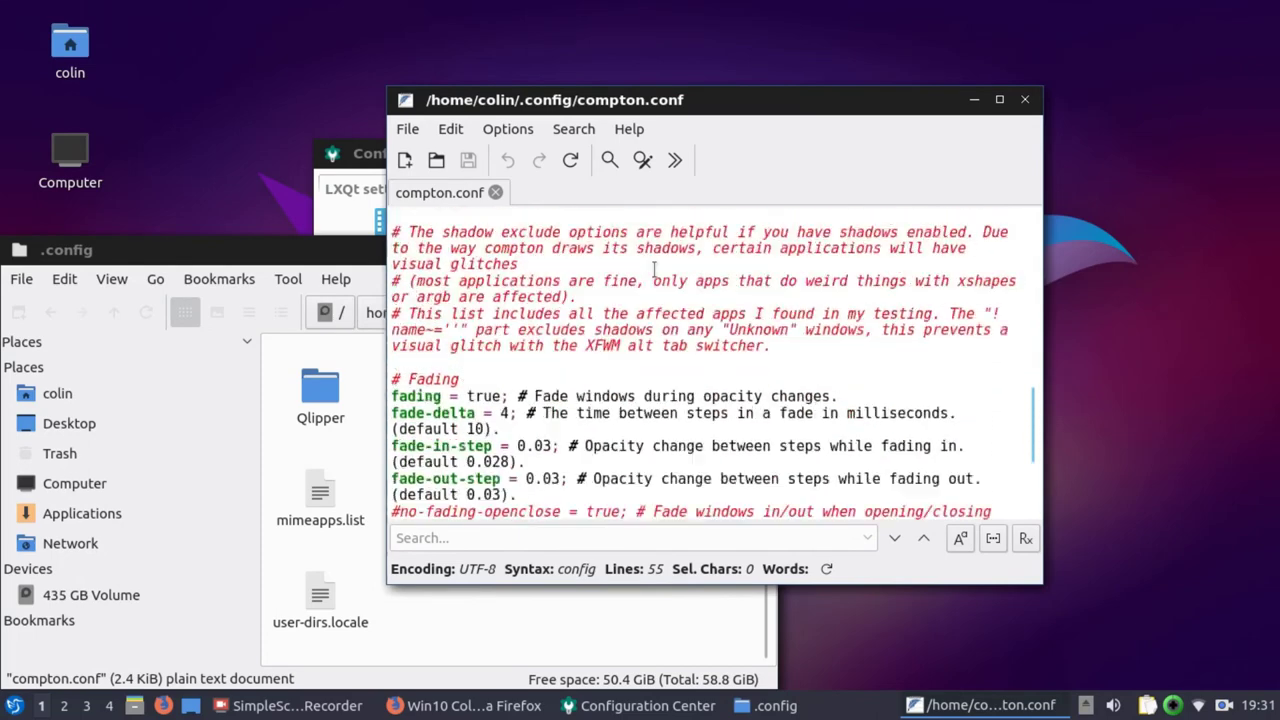
{"action": "left_click", "coordinate": [1026, 101]}
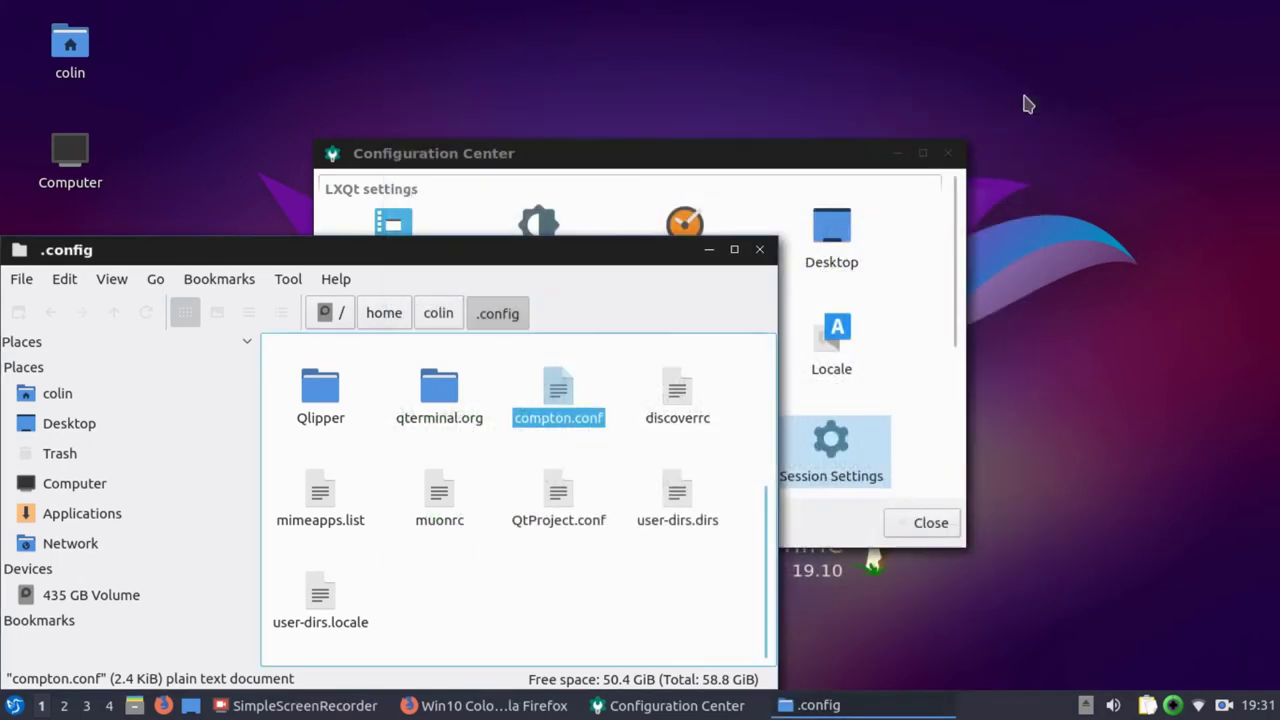
{"action": "left_click_drag", "start_coordinate": [491, 257], "coordinate": [804, 150]}
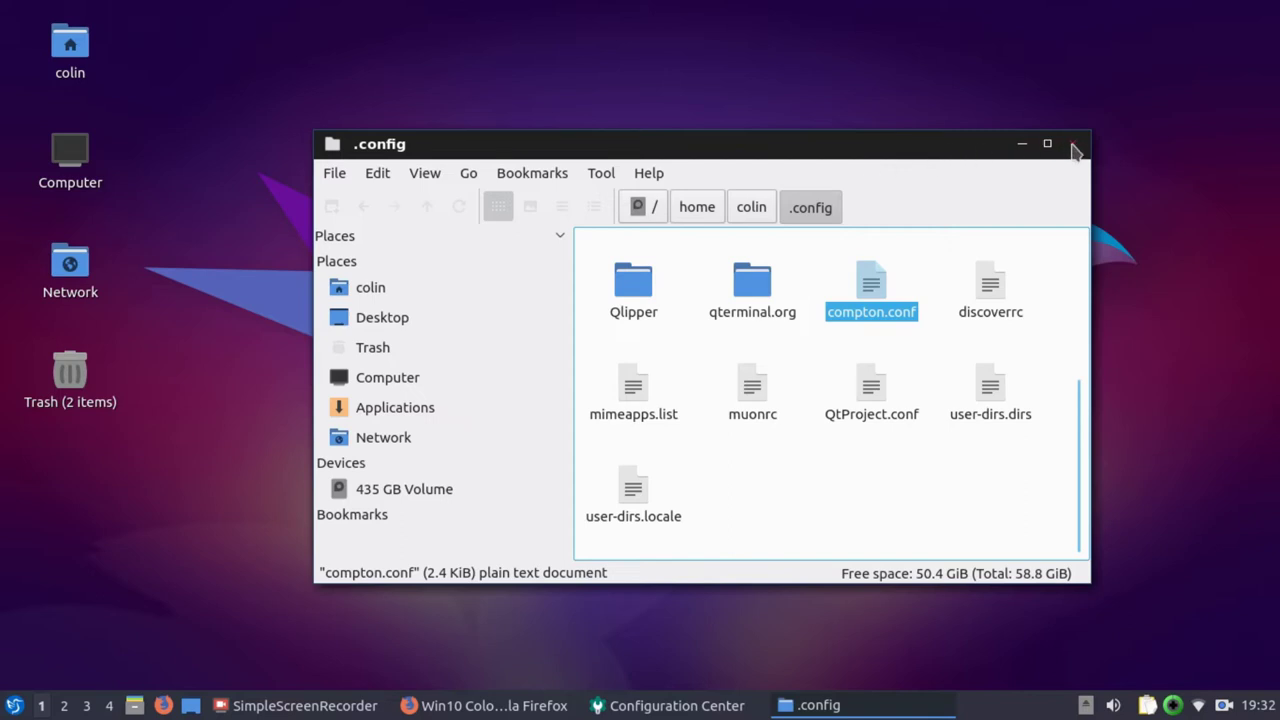
{"action": "left_click_drag", "start_coordinate": [840, 152], "coordinate": [743, 172]}
{"action": "left_click", "coordinate": [965, 168]}
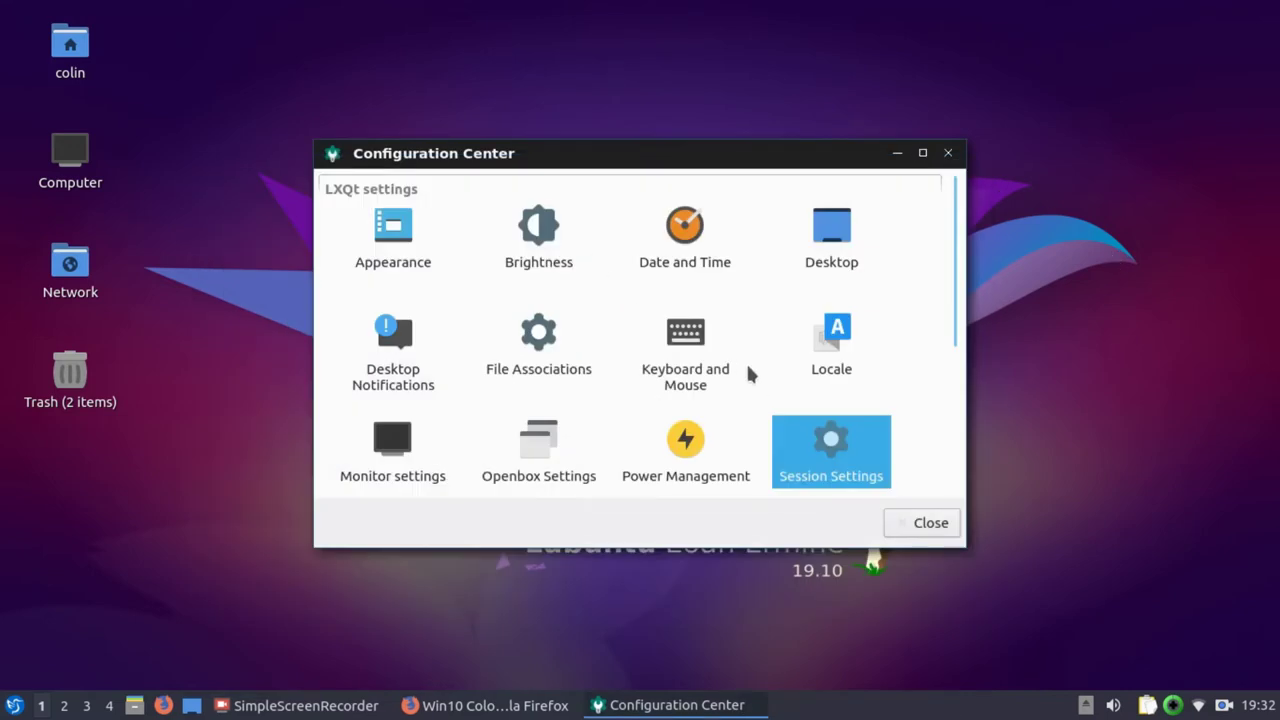
{"action": "scroll", "coordinate": [745, 368], "scroll_direction": "down", "scroll_amount": 3}
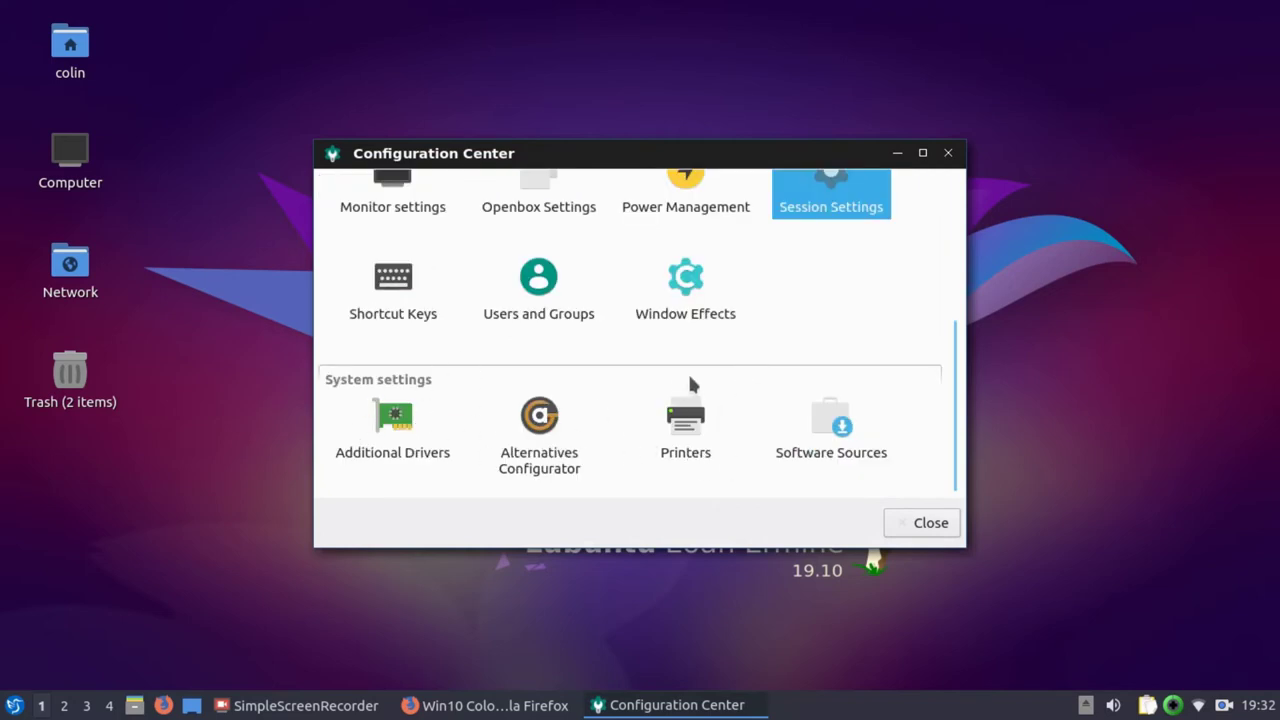
{"action": "double_click", "coordinate": [684, 282]}
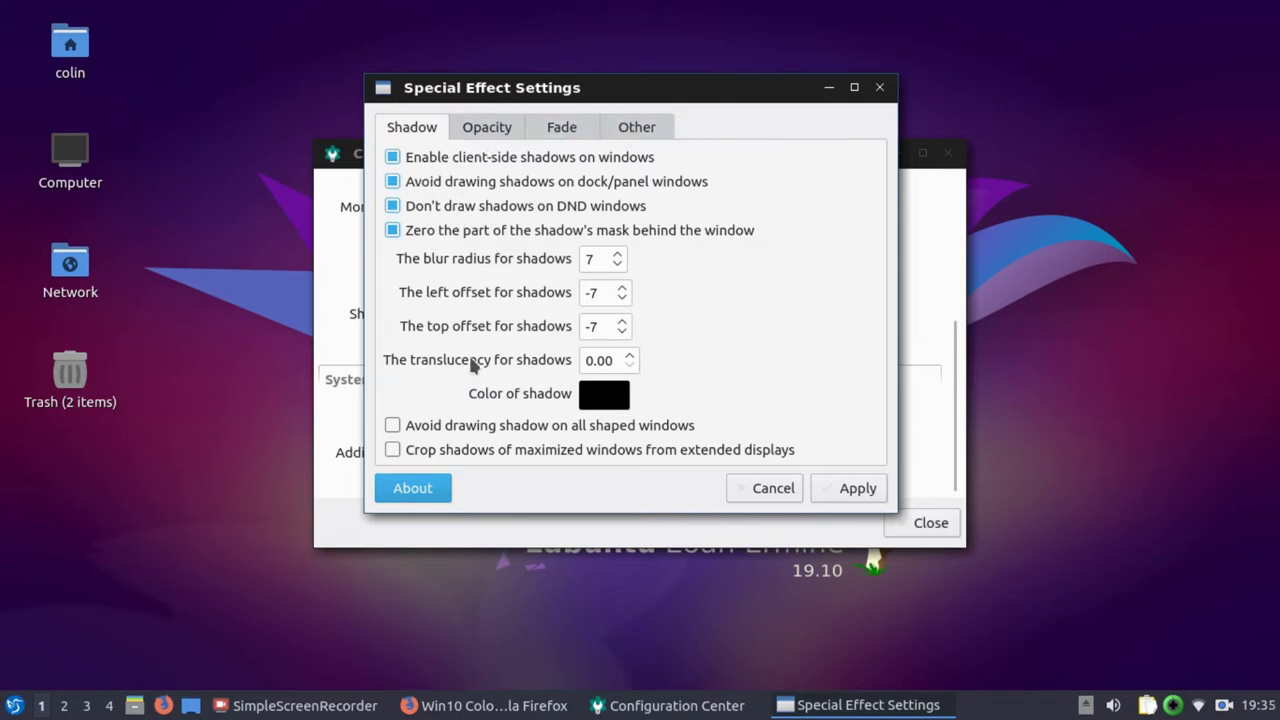
{"action": "left_click", "coordinate": [760, 488]}
{"action": "scroll", "coordinate": [545, 362], "scroll_direction": "up", "scroll_amount": 5}
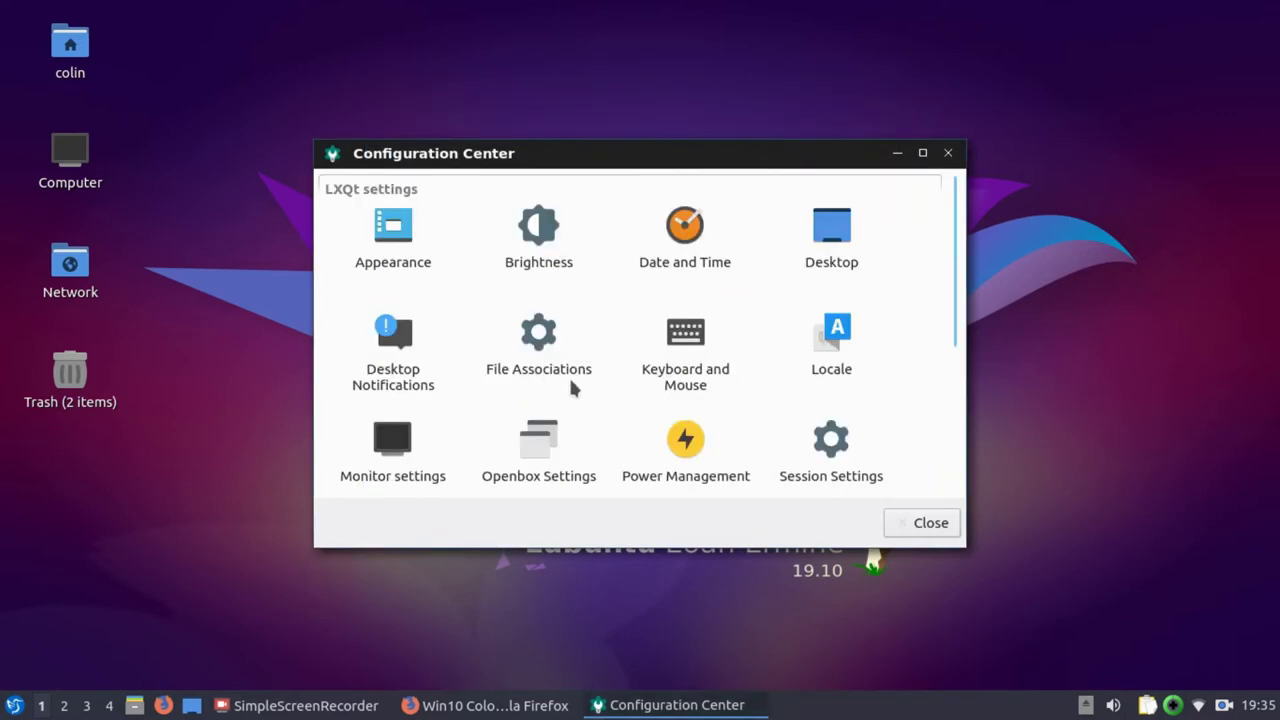
- Browse the Windows, Appearance and Move & Resize pages and stop updating window contents while resizing
{"action": "left_click", "coordinate": [546, 452]}
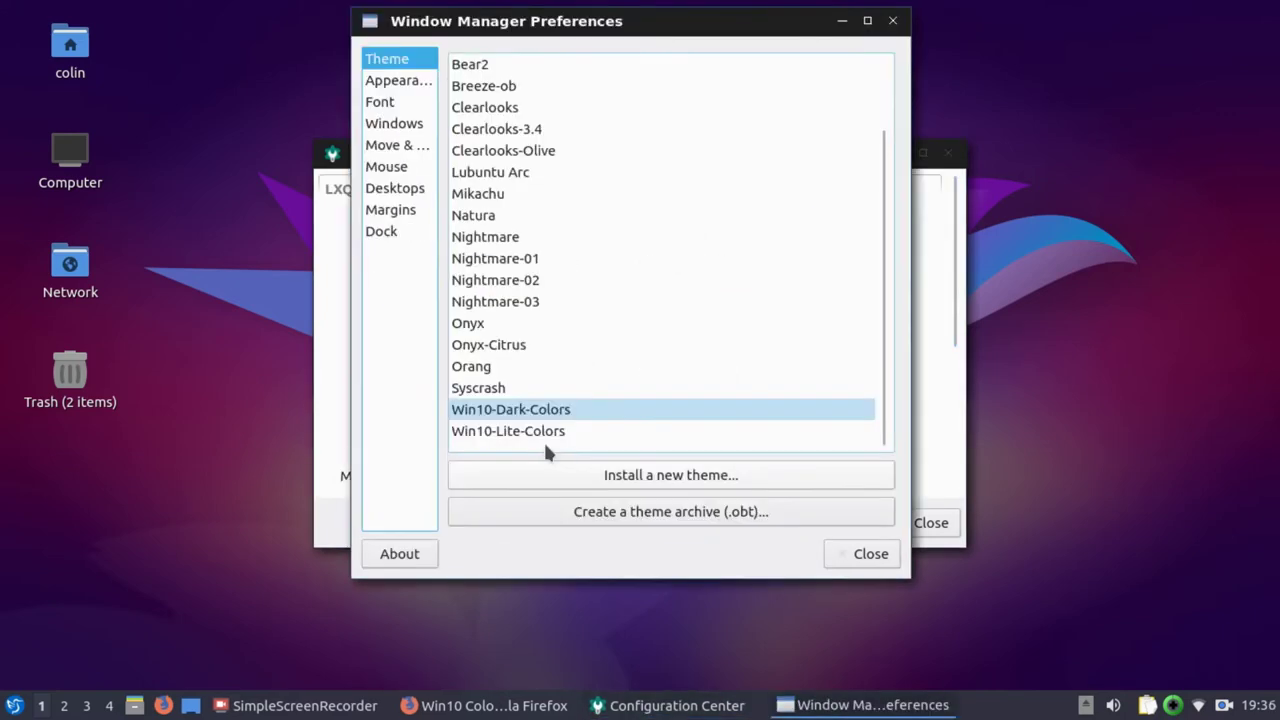
{"action": "left_click", "coordinate": [392, 125]}
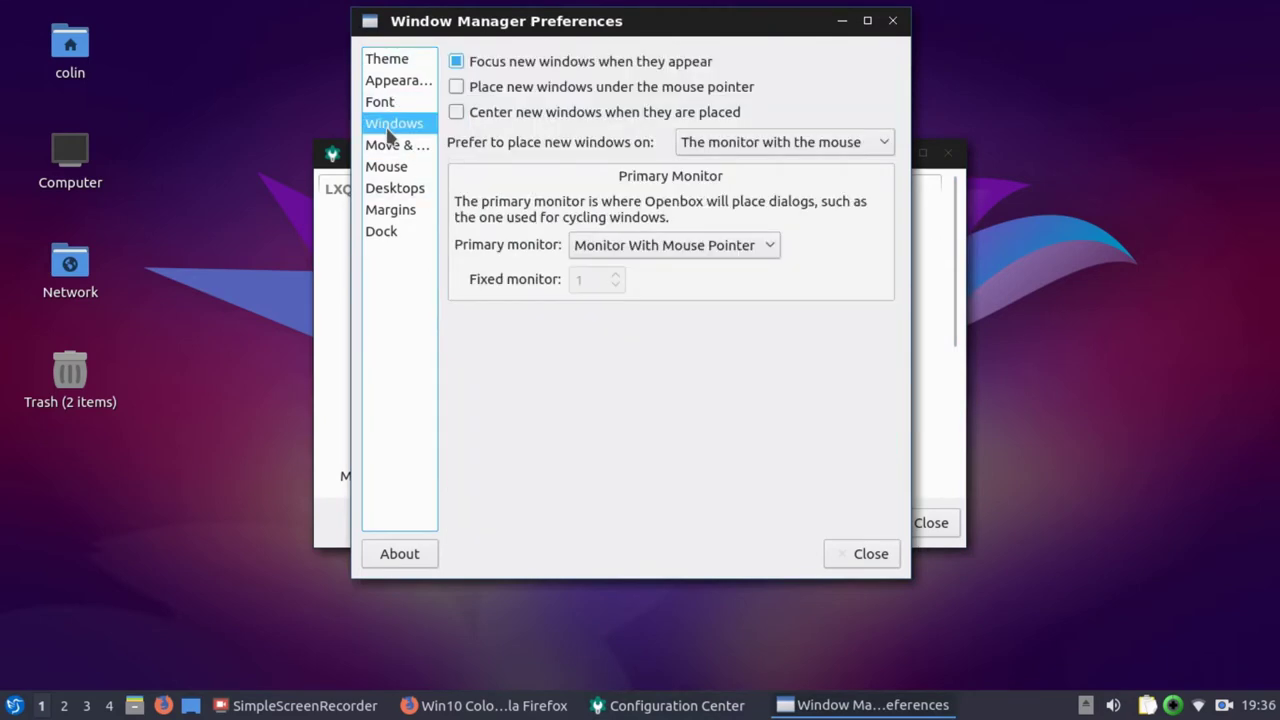
{"action": "left_click", "coordinate": [398, 88]}
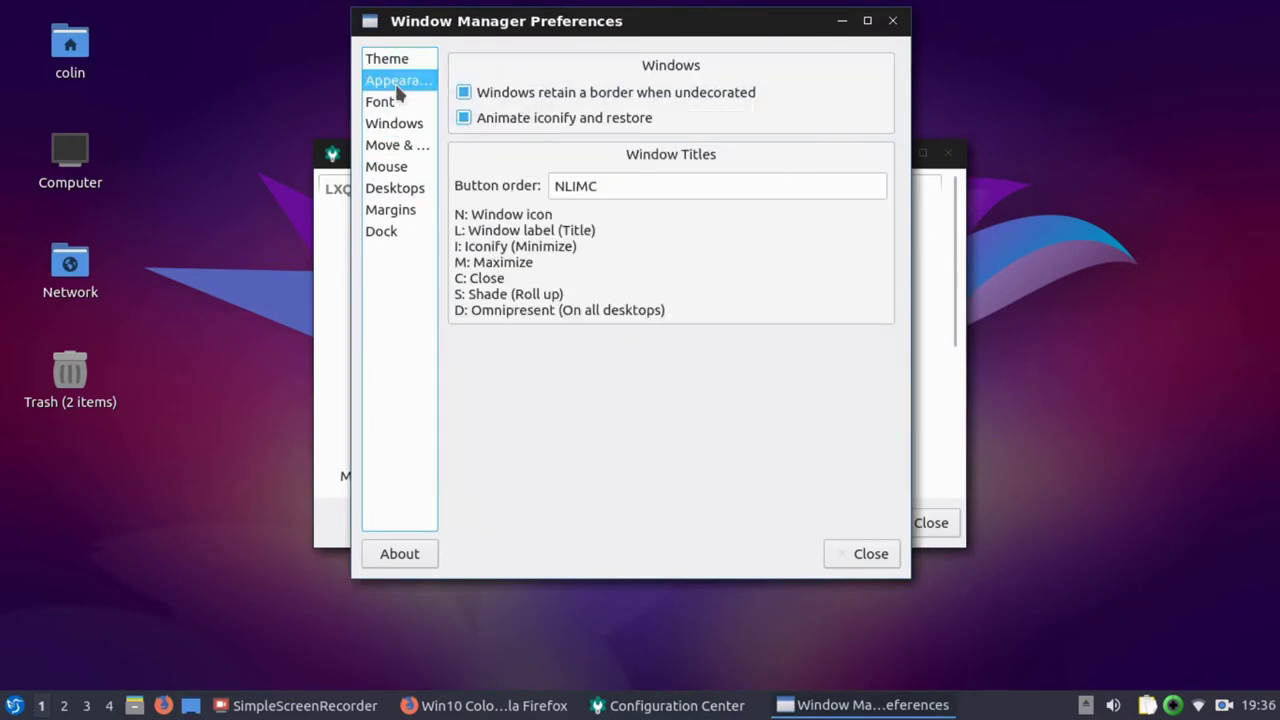
{"action": "left_click", "coordinate": [396, 145]}
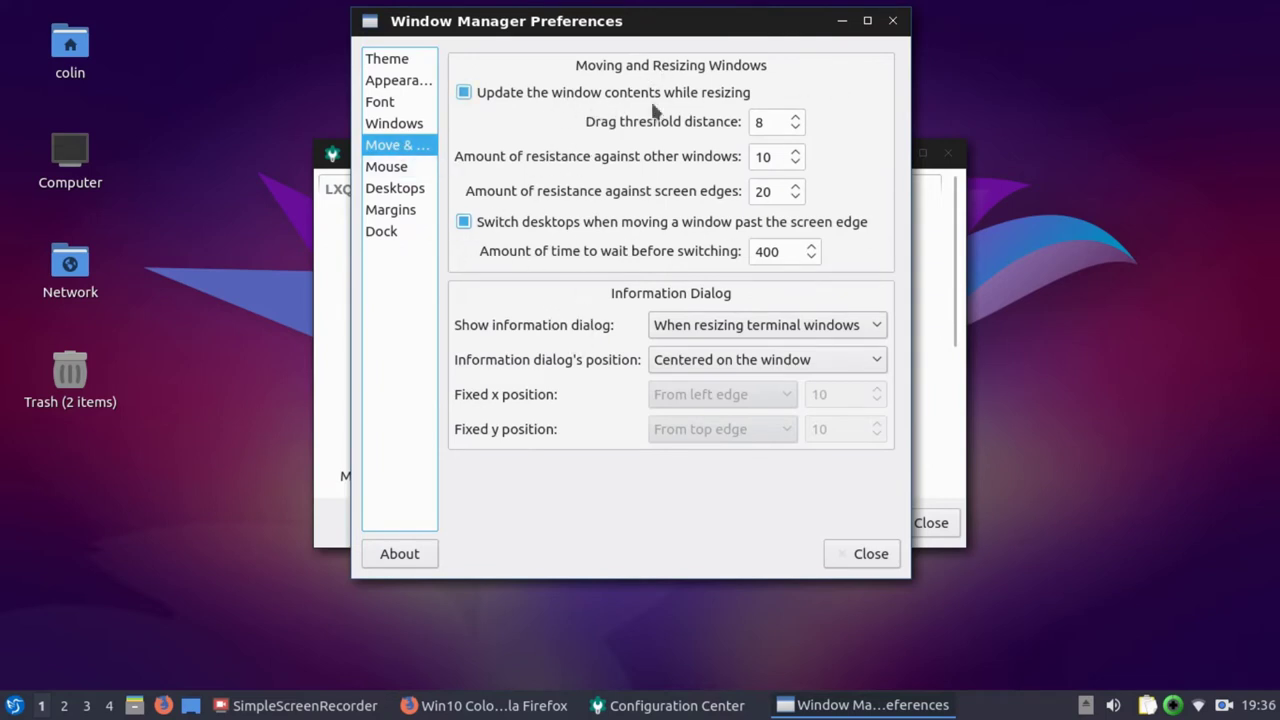
{"action": "left_click", "coordinate": [463, 92]}
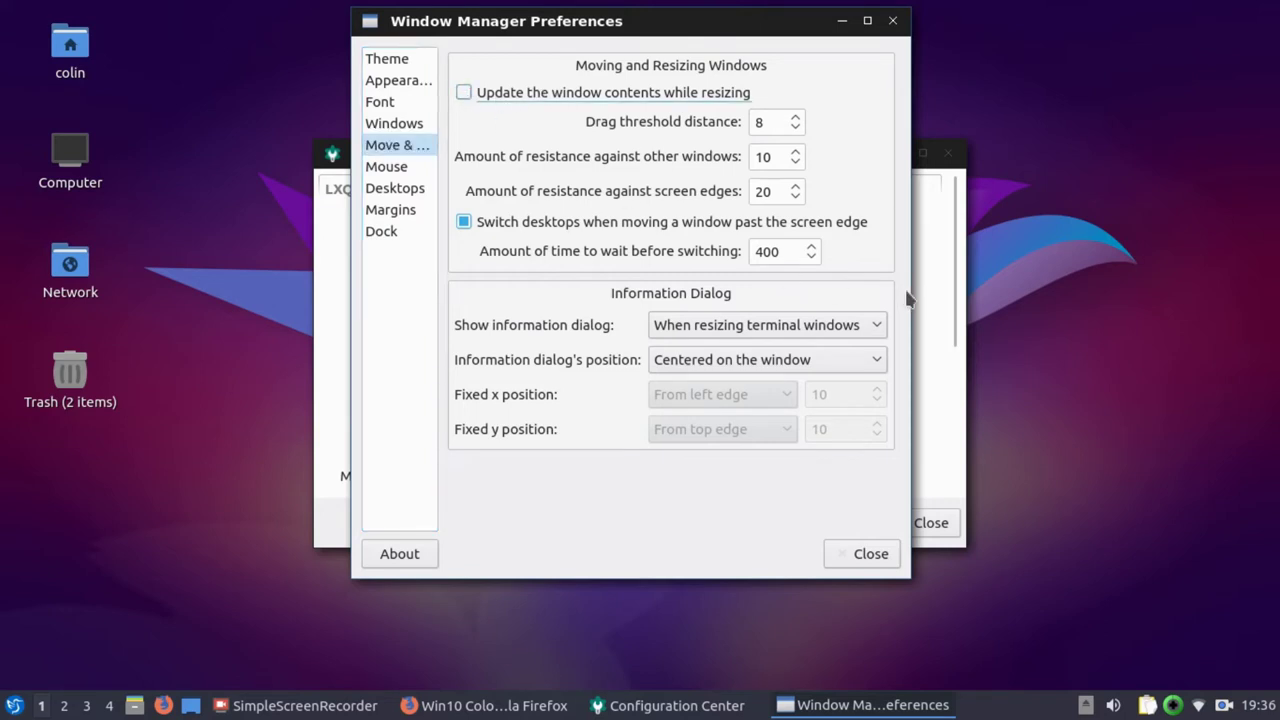
- Resize the preferences window by its edges so all section names fit
{"action": "left_click_drag", "start_coordinate": [903, 295], "coordinate": [970, 304]}
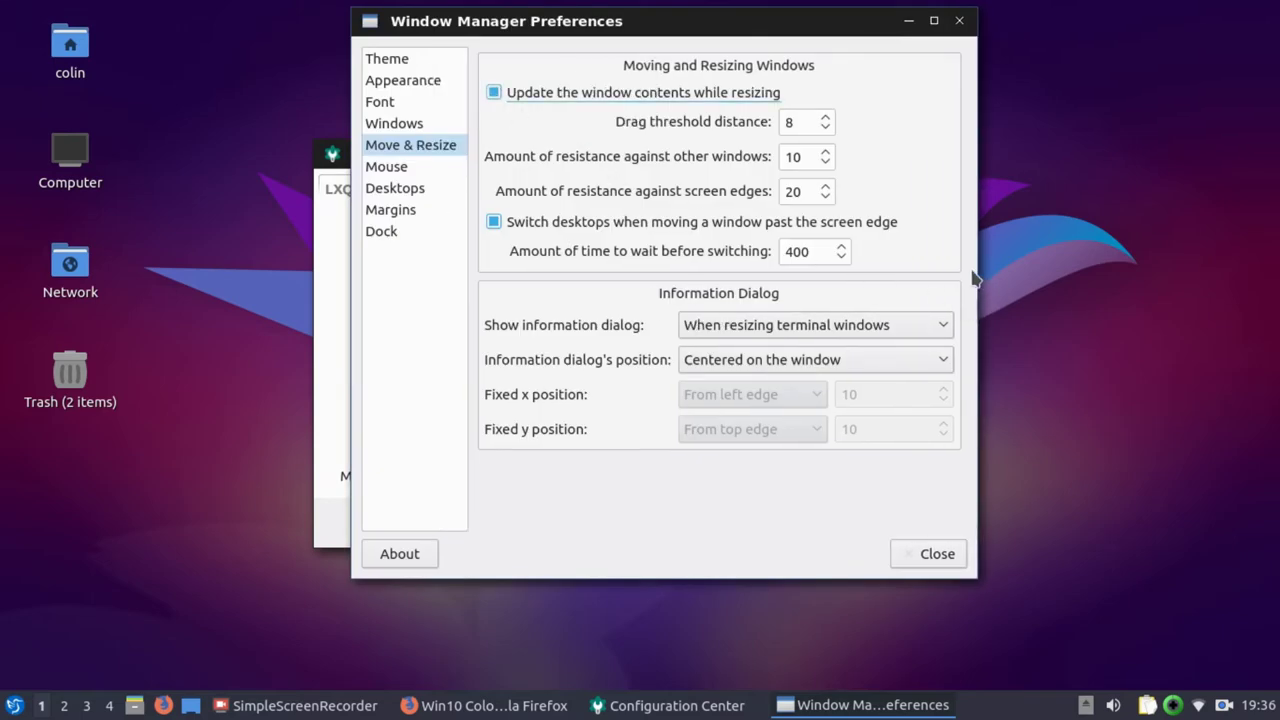
{"action": "left_click_drag", "start_coordinate": [975, 281], "coordinate": [916, 269]}
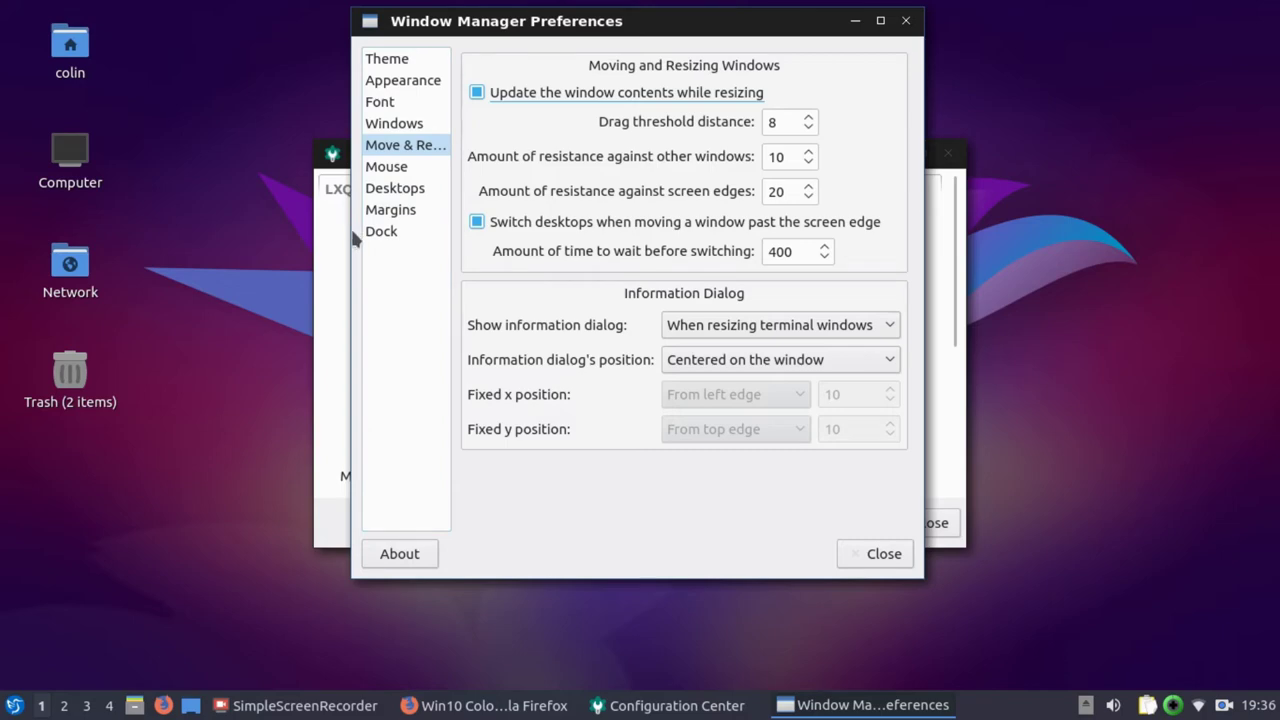
{"action": "left_click_drag", "start_coordinate": [356, 231], "coordinate": [320, 240]}
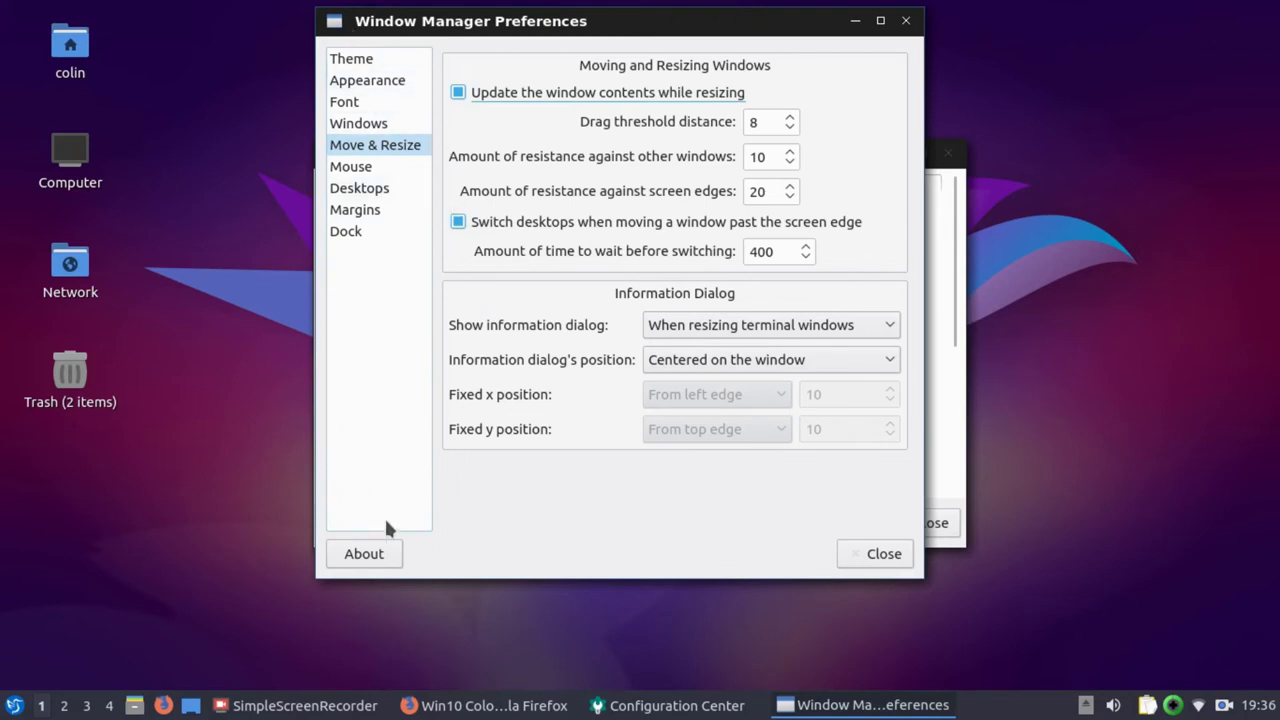
- Browse the Dock, Margins, Desktops, Windows and Move & Resize sections of Openbox preferences
{"action": "left_click", "coordinate": [364, 233]}
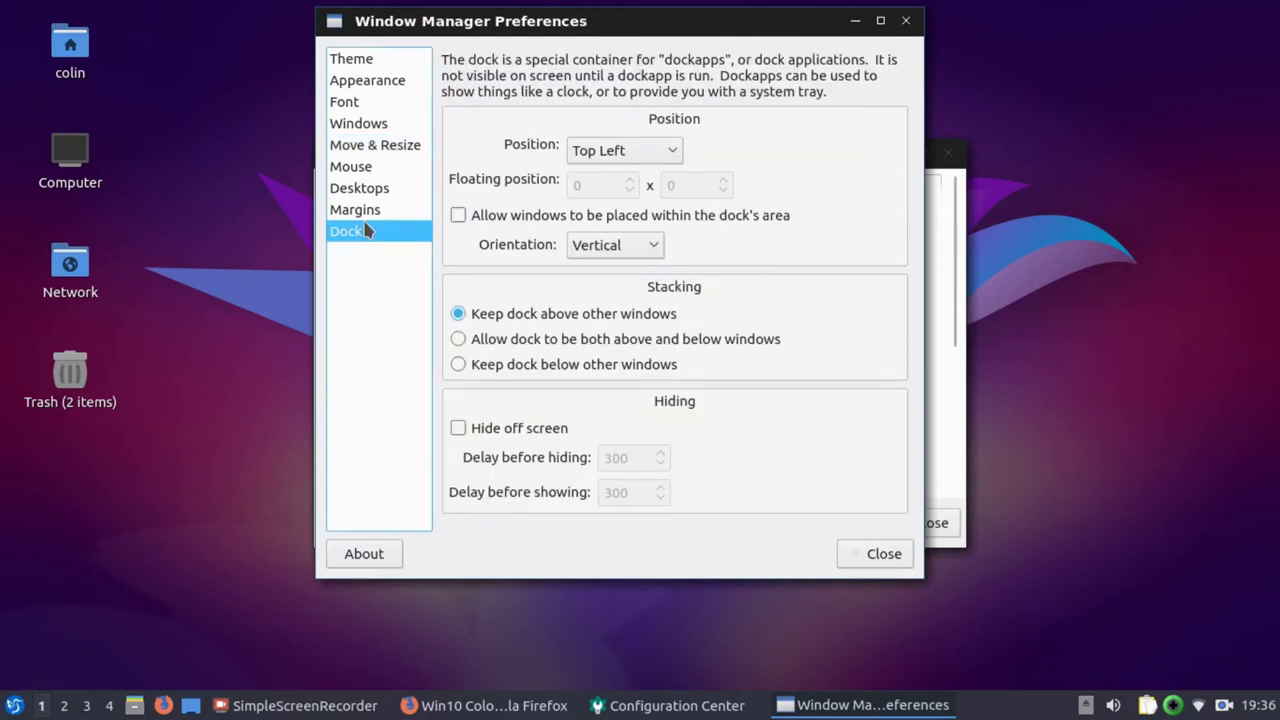
{"action": "left_click", "coordinate": [367, 212]}
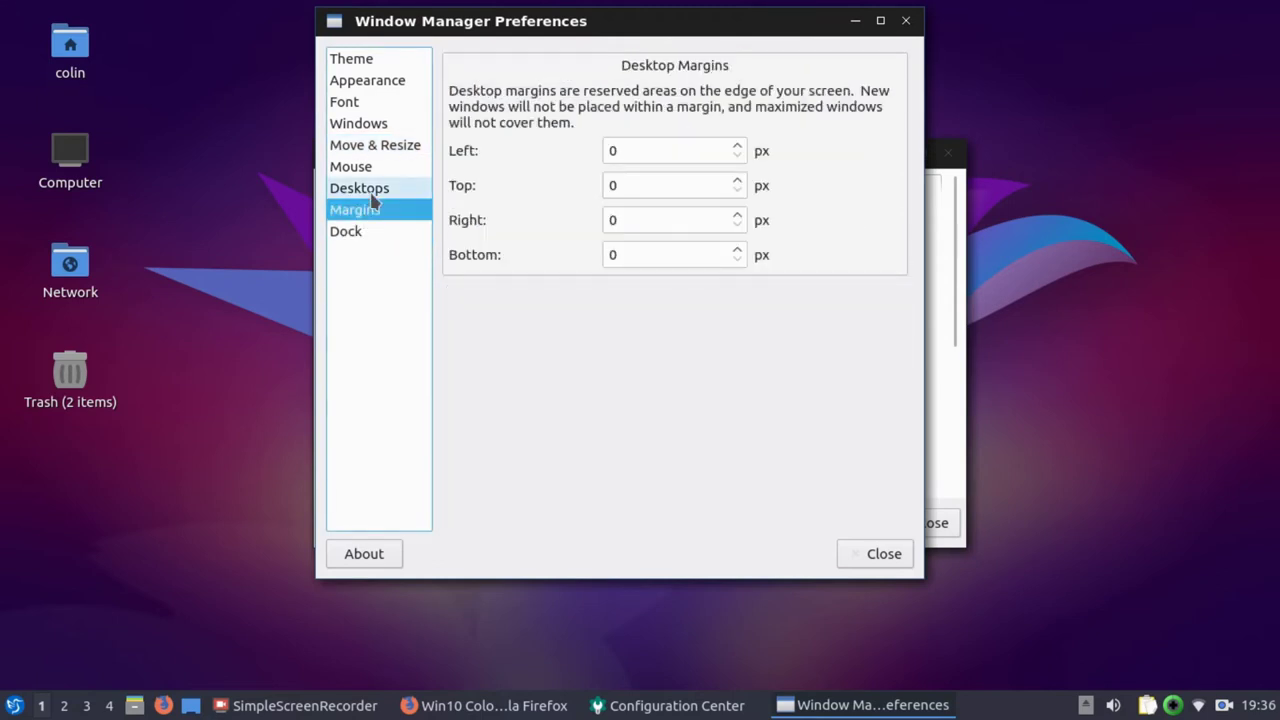
{"action": "left_click", "coordinate": [372, 195]}
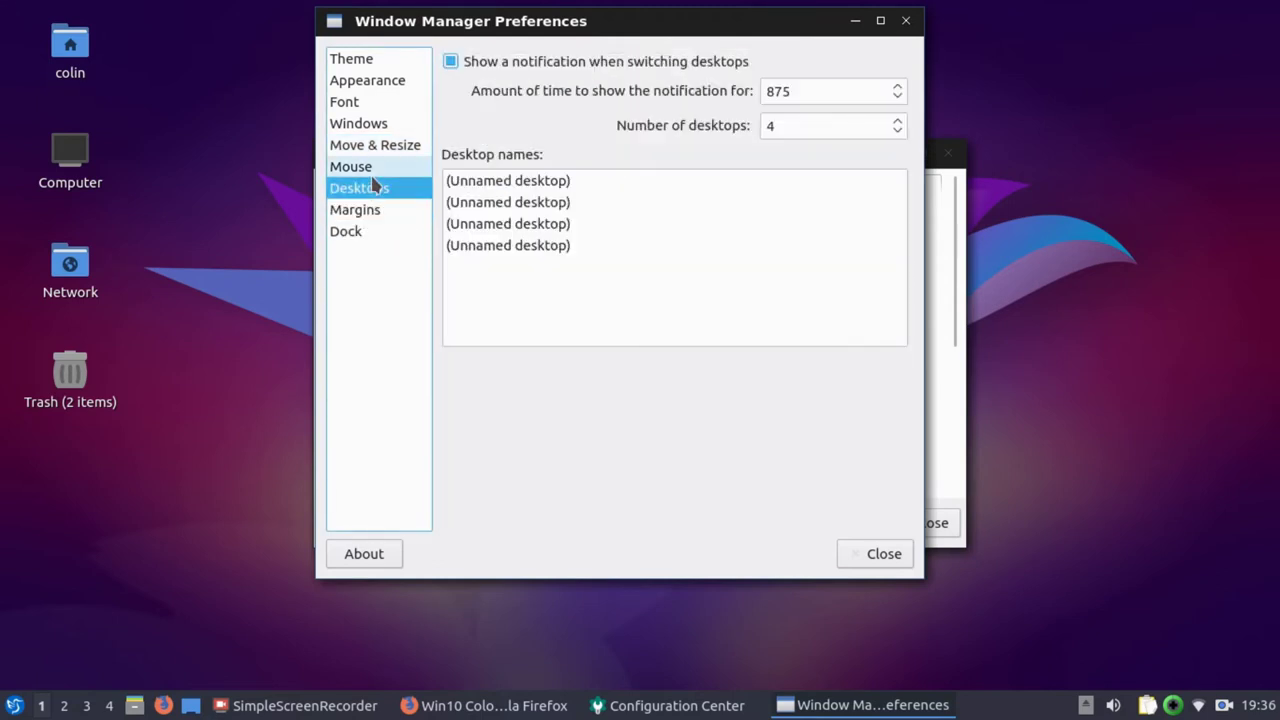
{"action": "left_click", "coordinate": [368, 166]}
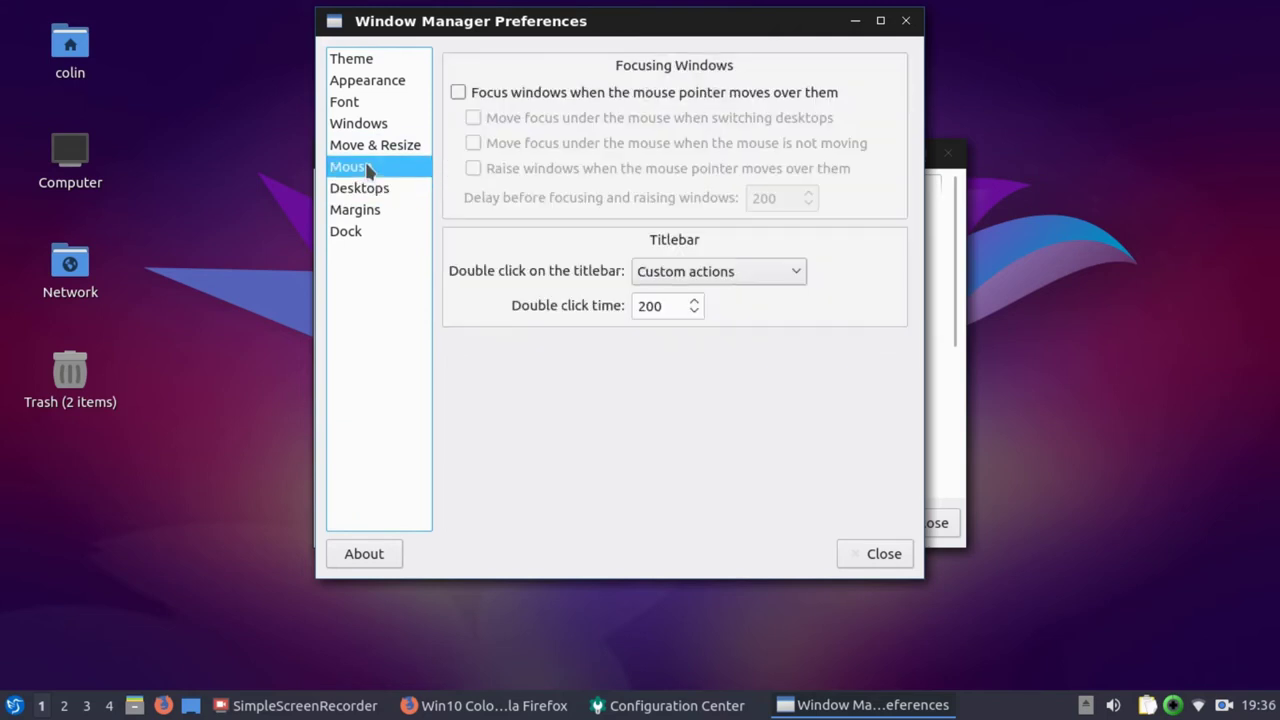
{"action": "left_click", "coordinate": [379, 148]}
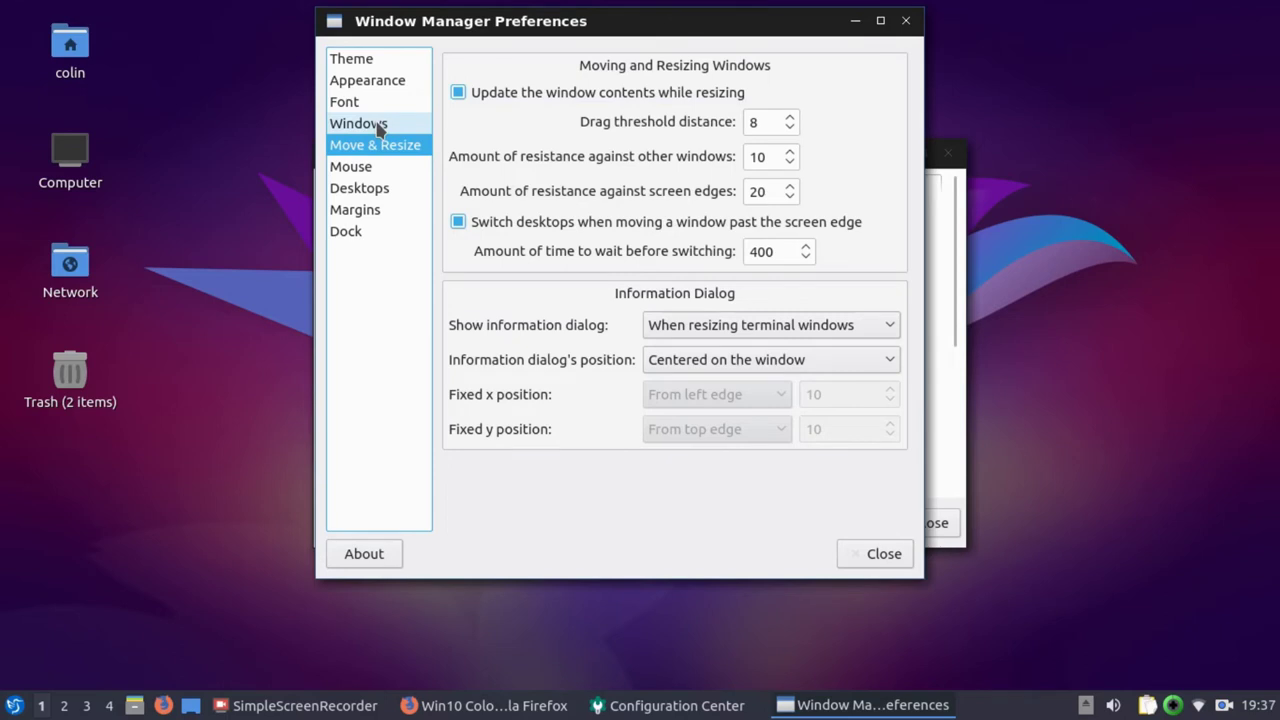
- Review placement, font and appearance, confirm Win10-Dark-Colors as theme, then open Desktop Notifications
{"action": "left_click", "coordinate": [380, 130]}
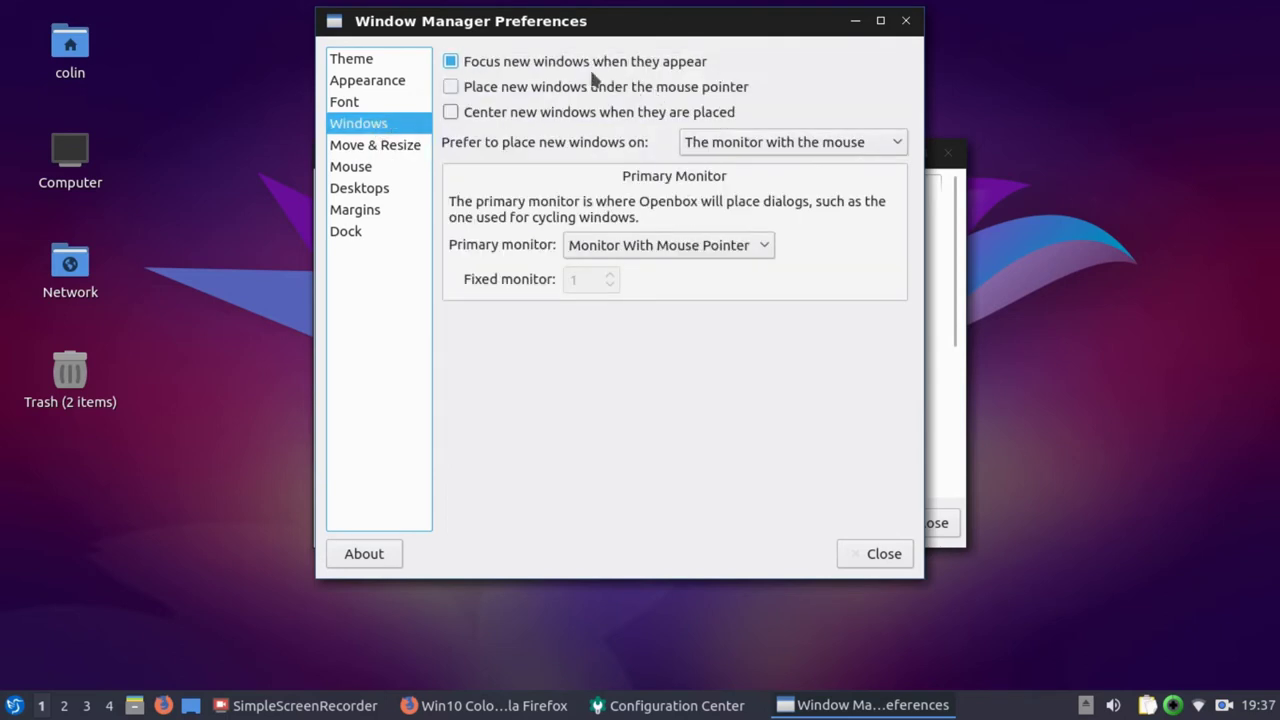
{"action": "left_click", "coordinate": [363, 106]}
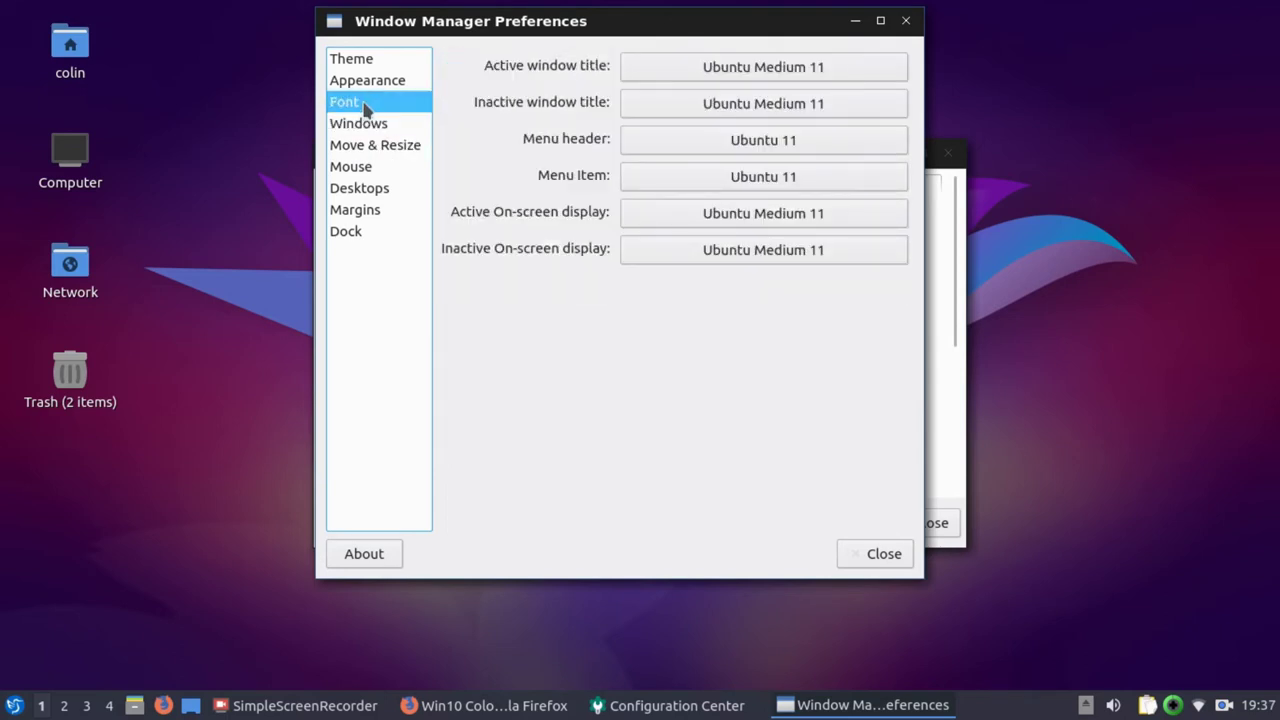
{"action": "left_click", "coordinate": [388, 81]}
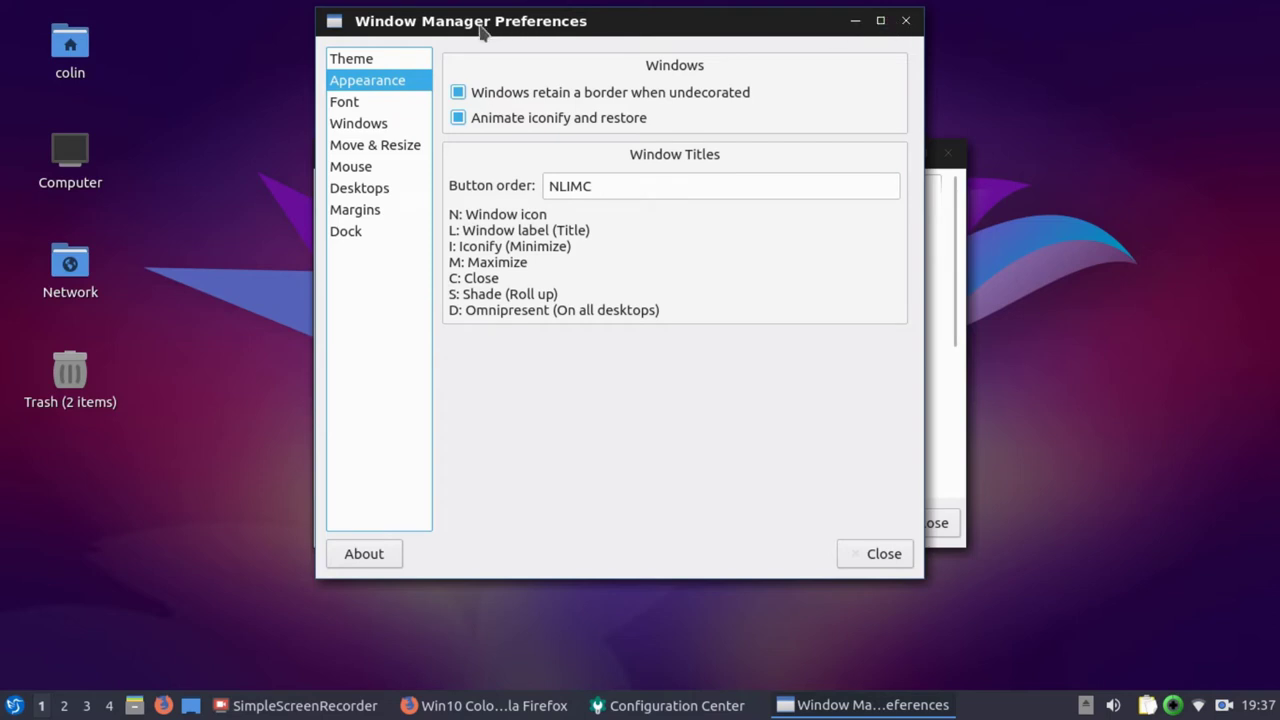
{"action": "left_click", "coordinate": [355, 59]}
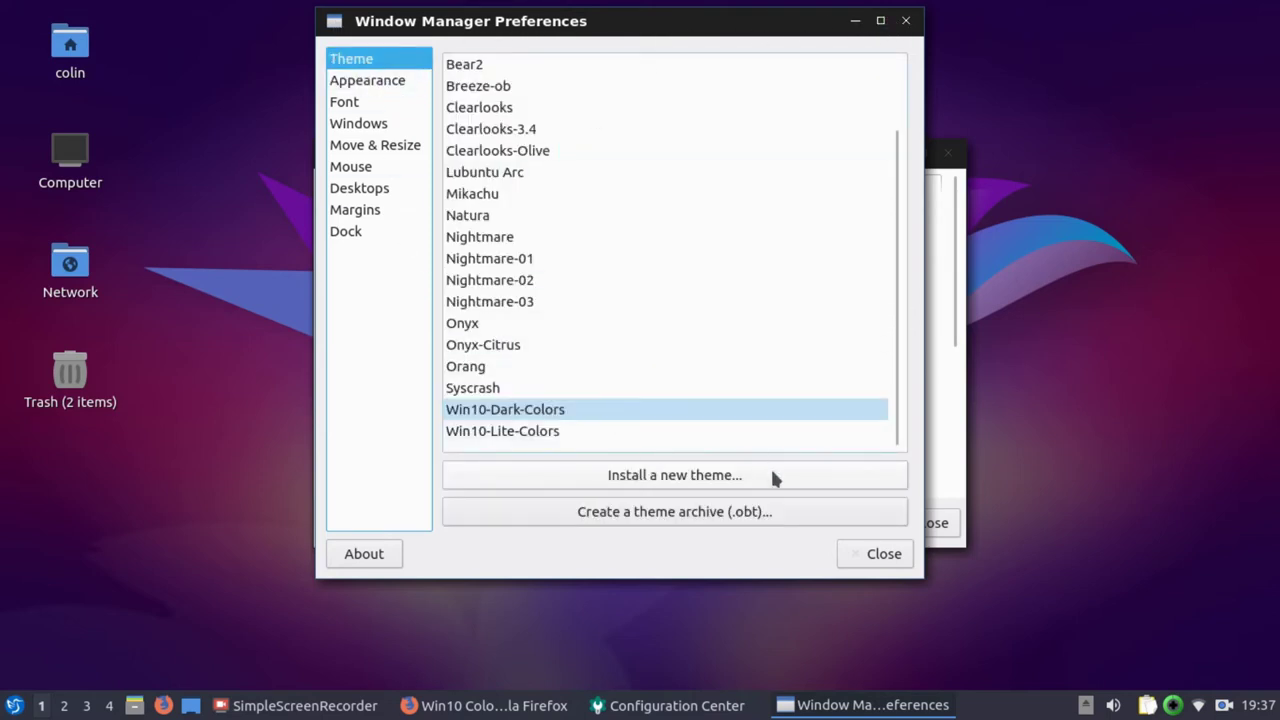
{"action": "left_click", "coordinate": [868, 550]}
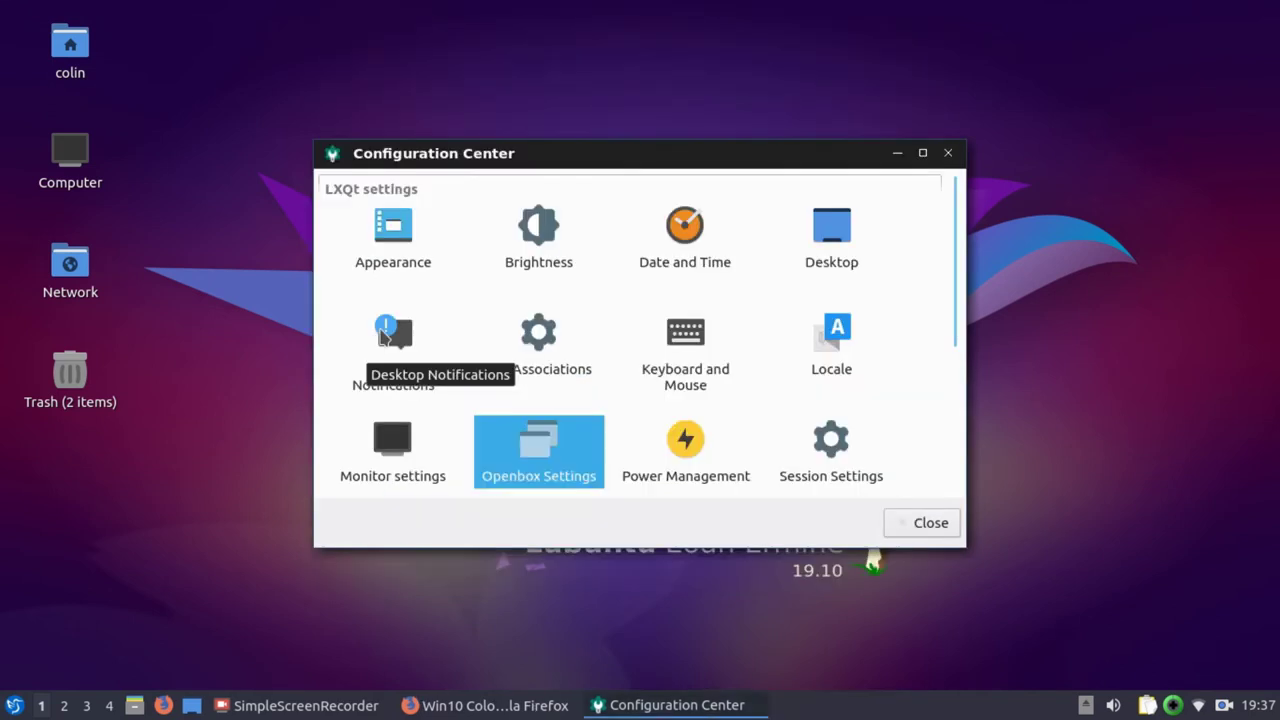
{"action": "left_click", "coordinate": [385, 340]}
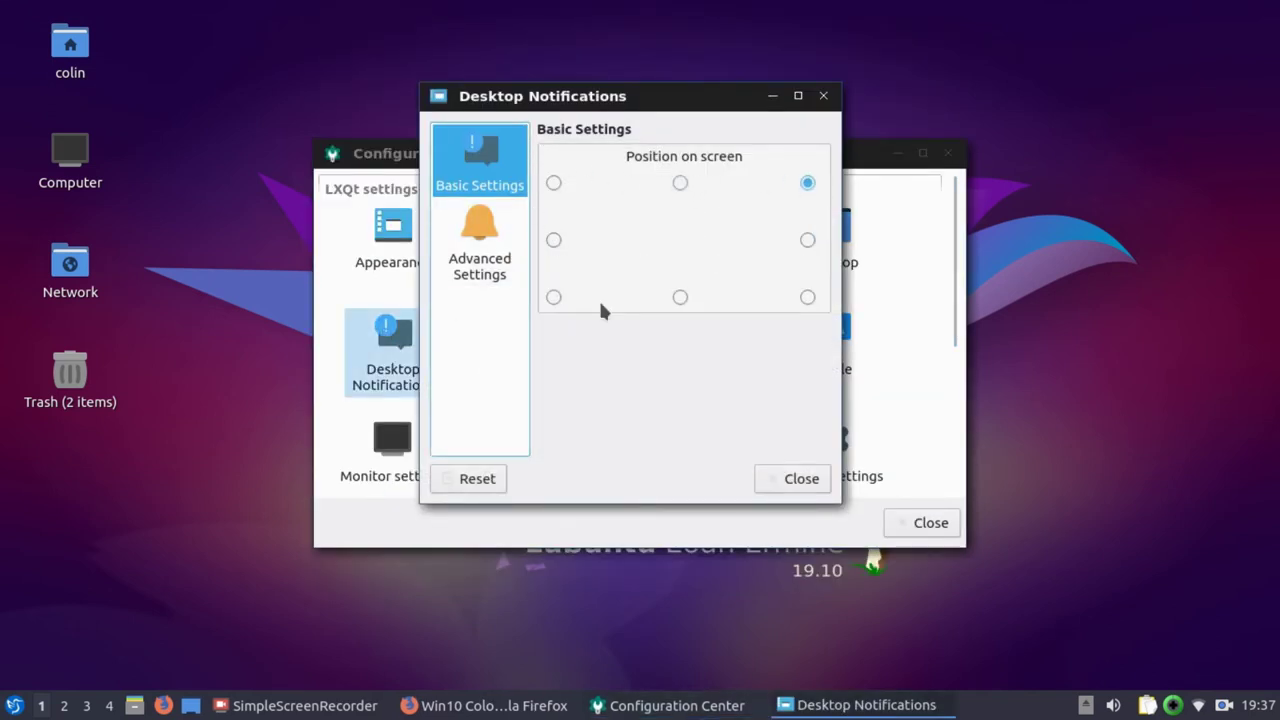
{"action": "left_click", "coordinate": [480, 245]}
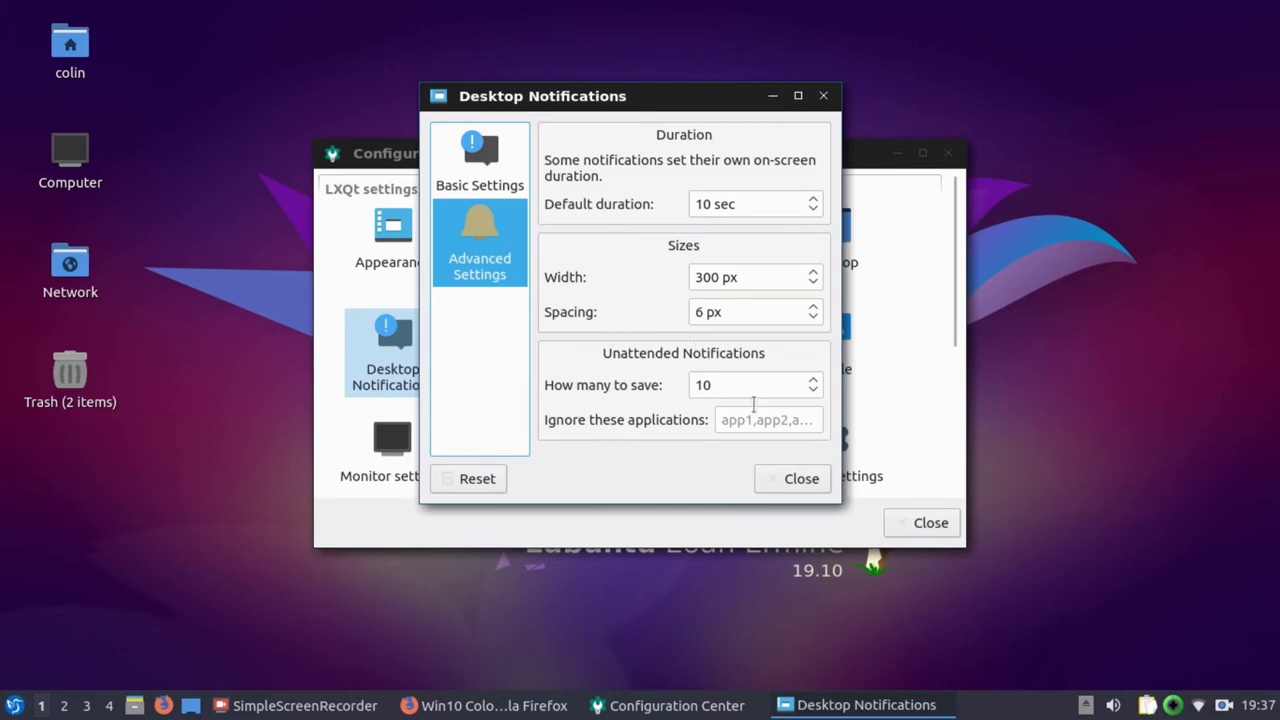
{"action": "left_click", "coordinate": [790, 478]}
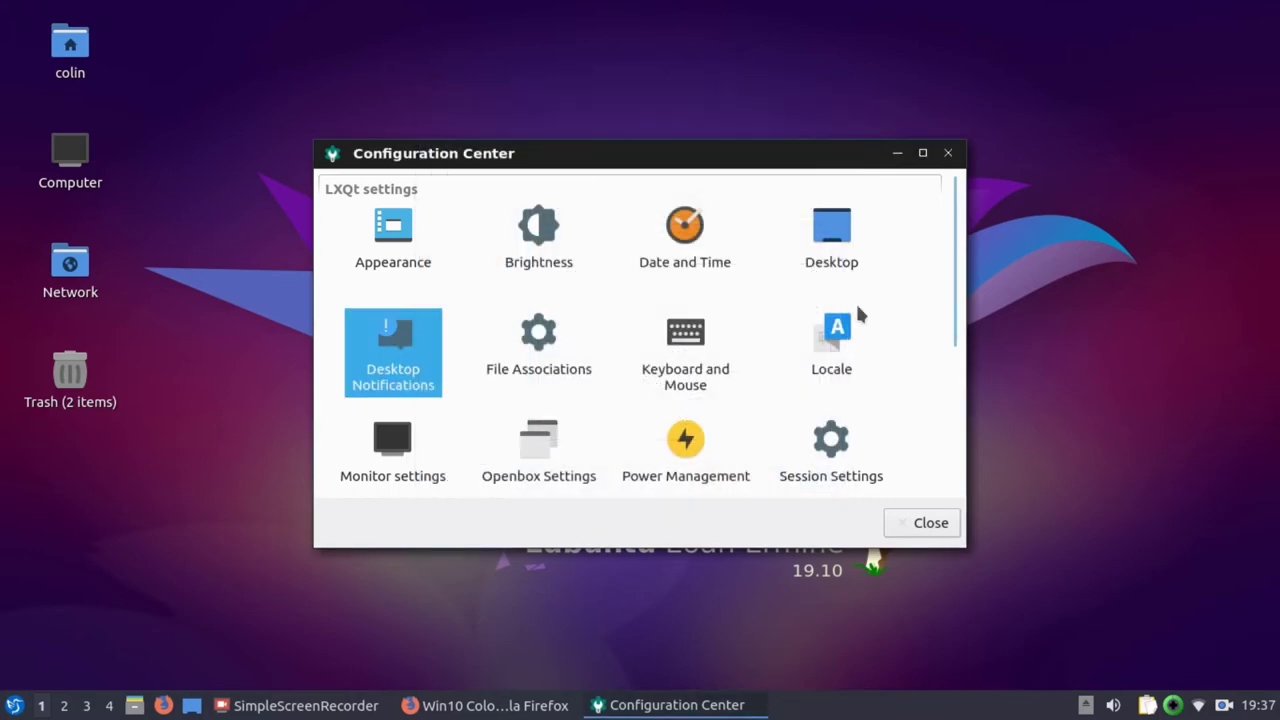
{"action": "left_click", "coordinate": [686, 441]}
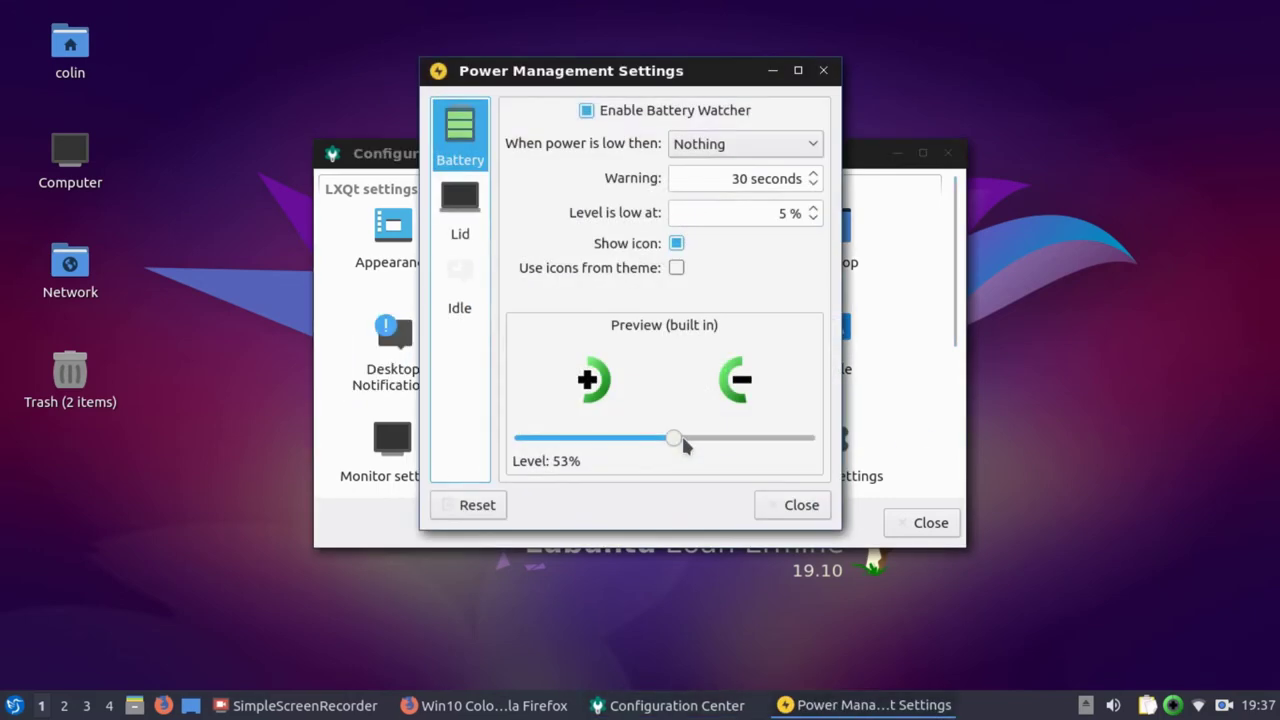
{"action": "left_click", "coordinate": [472, 208]}
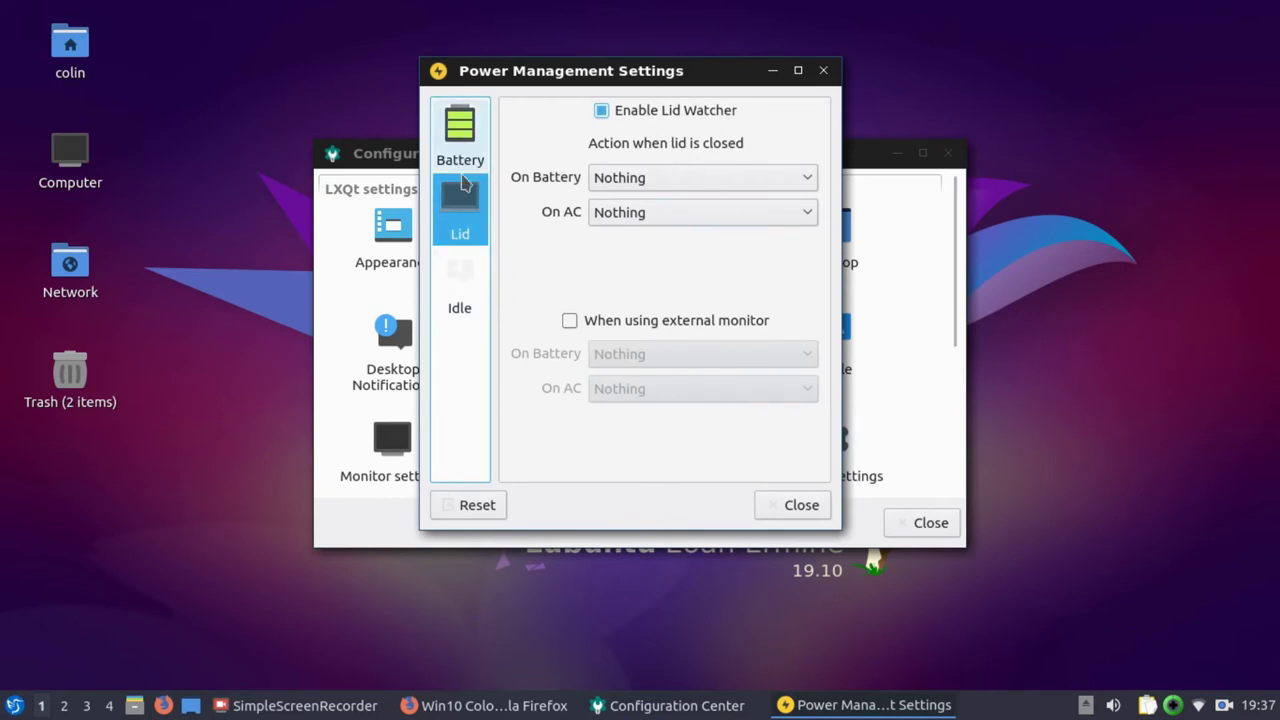
{"action": "left_click", "coordinate": [770, 179]}
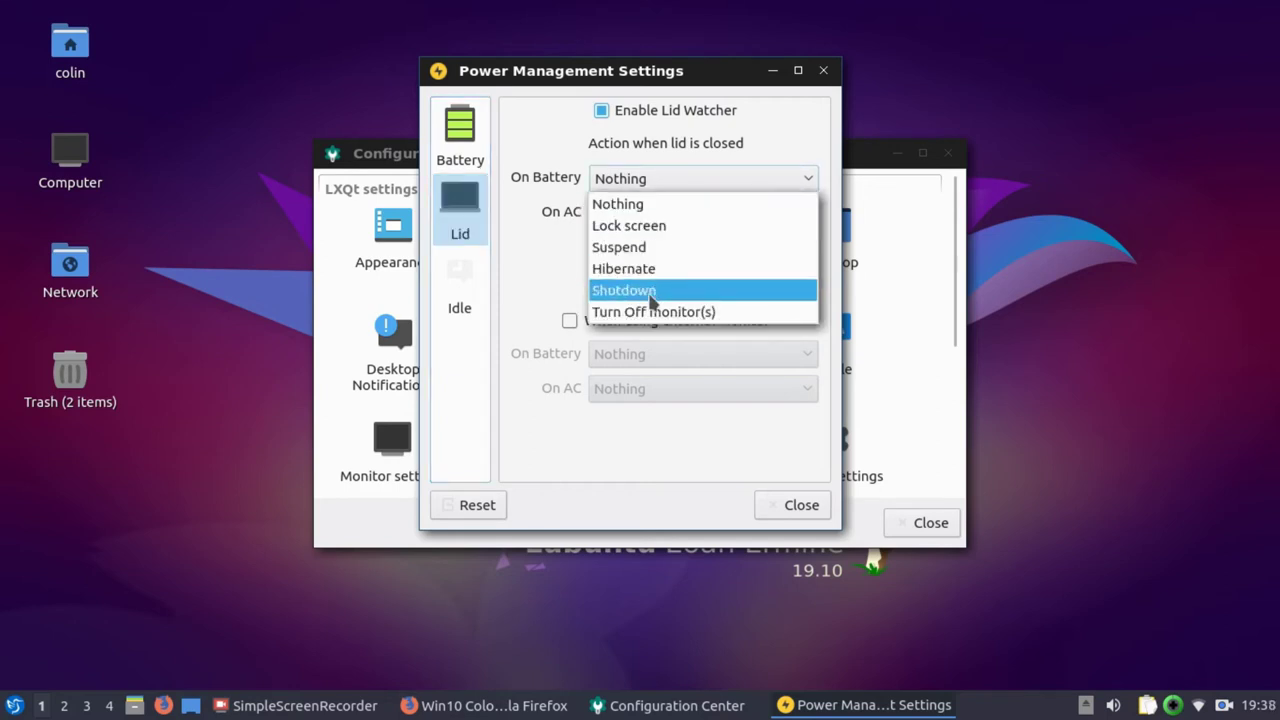
{"action": "left_click", "coordinate": [520, 250]}
{"action": "left_click", "coordinate": [638, 214]}
{"action": "left_click", "coordinate": [536, 264]}
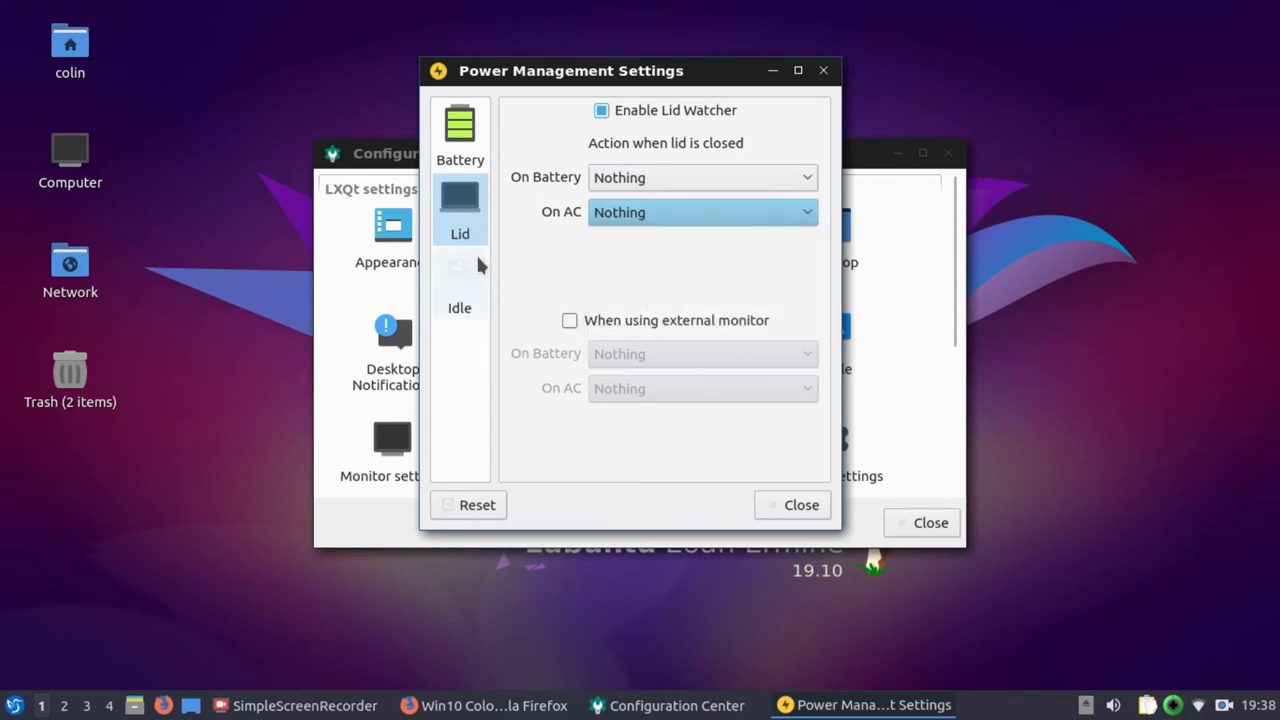
{"action": "left_click", "coordinate": [460, 308]}
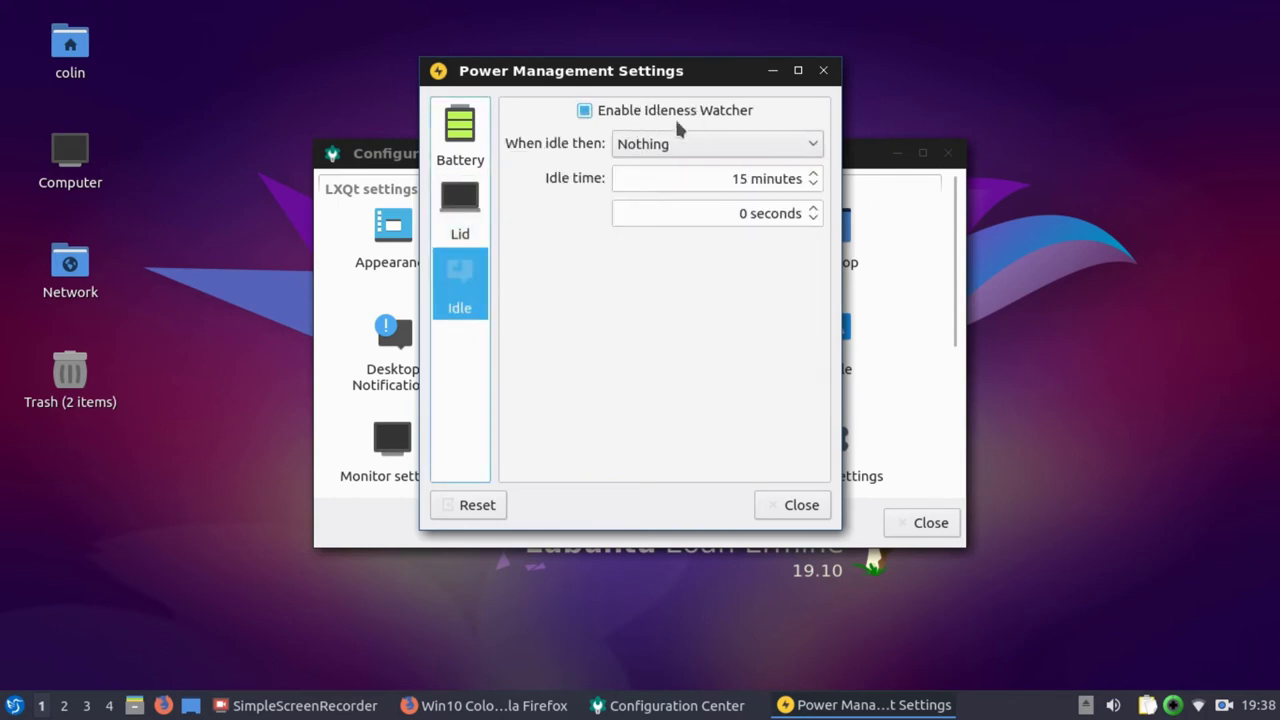
{"action": "left_click", "coordinate": [784, 506]}
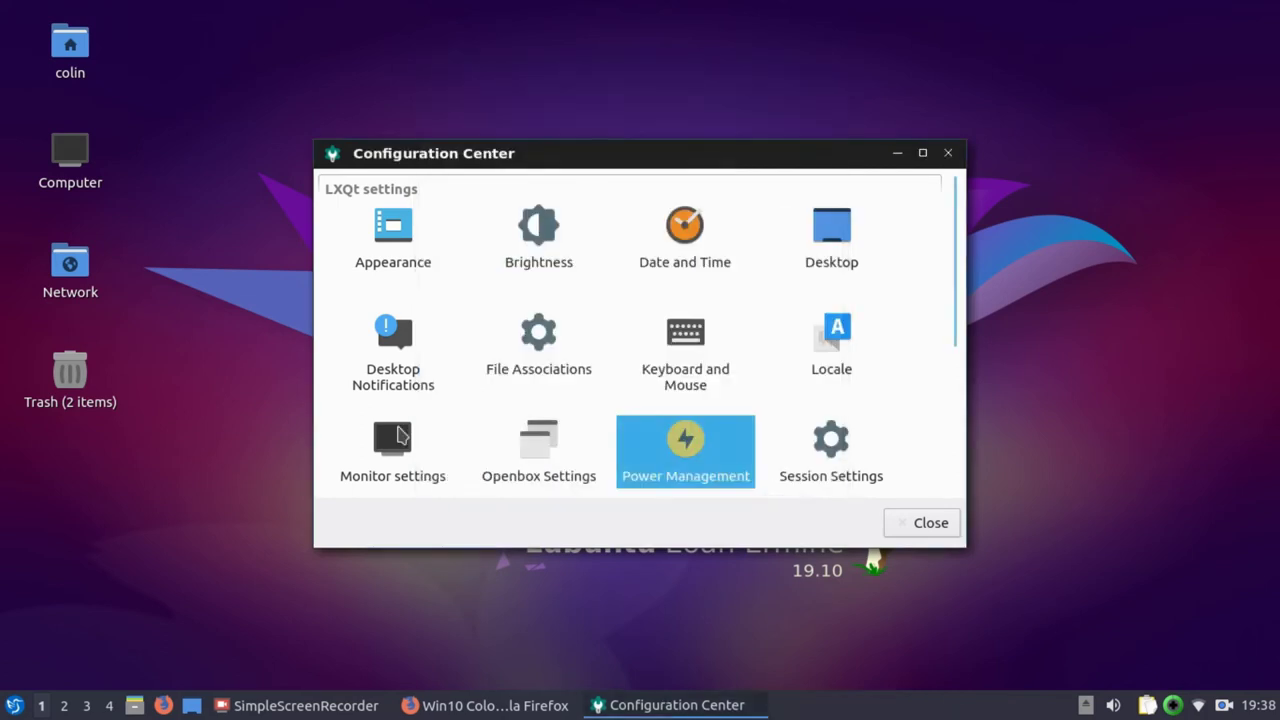
{"action": "left_click", "coordinate": [392, 440]}
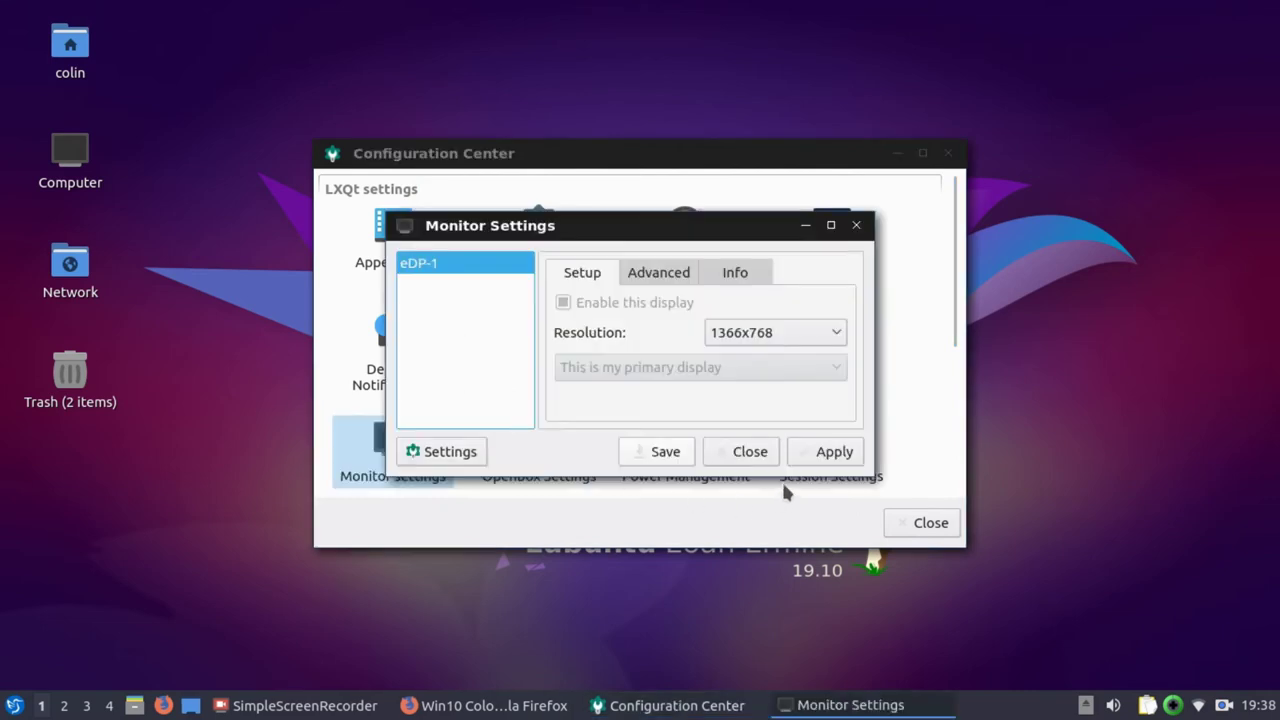
{"action": "left_click", "coordinate": [763, 455]}
{"action": "scroll", "coordinate": [650, 380], "scroll_direction": "down", "scroll_amount": 3}
{"action": "left_click", "coordinate": [549, 283]}
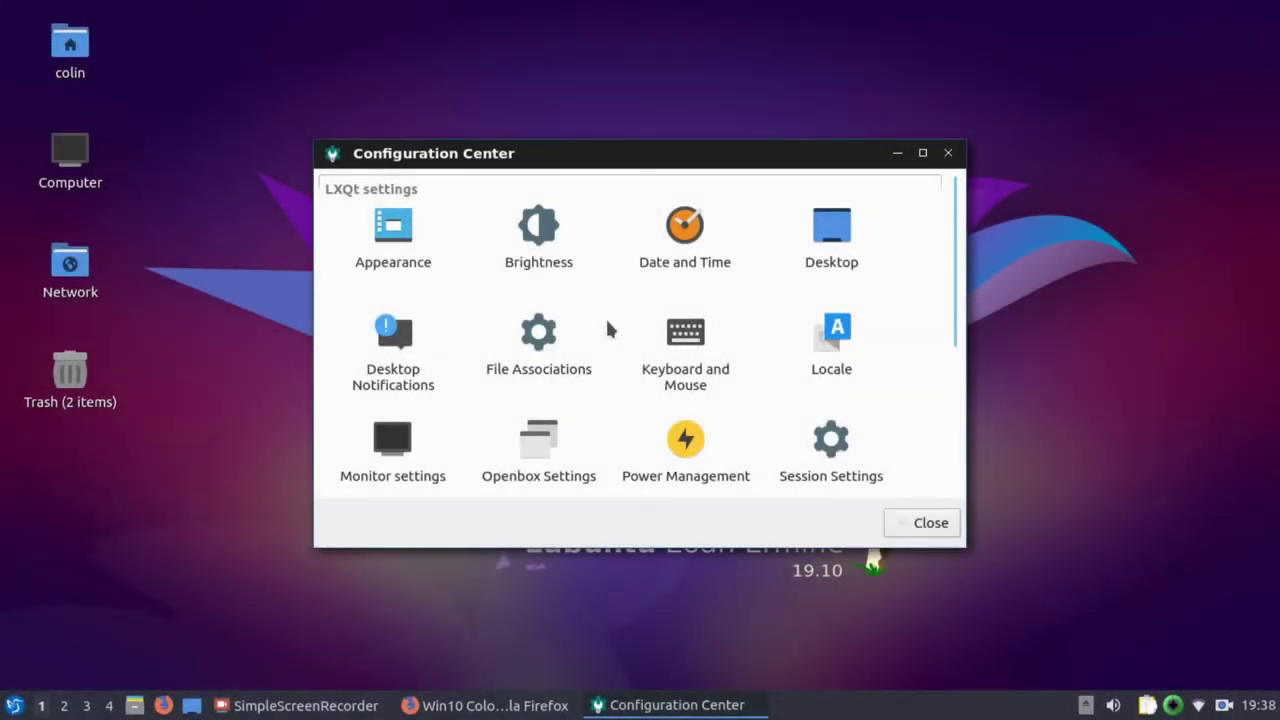
{"action": "left_click", "coordinate": [695, 322]}
- Open Keyboard and Mouse Settings and browse its Keyboard, Cursor, Mouse and Touchpad and Keyboard Layout pages
{"action": "double_click", "coordinate": [698, 318]}
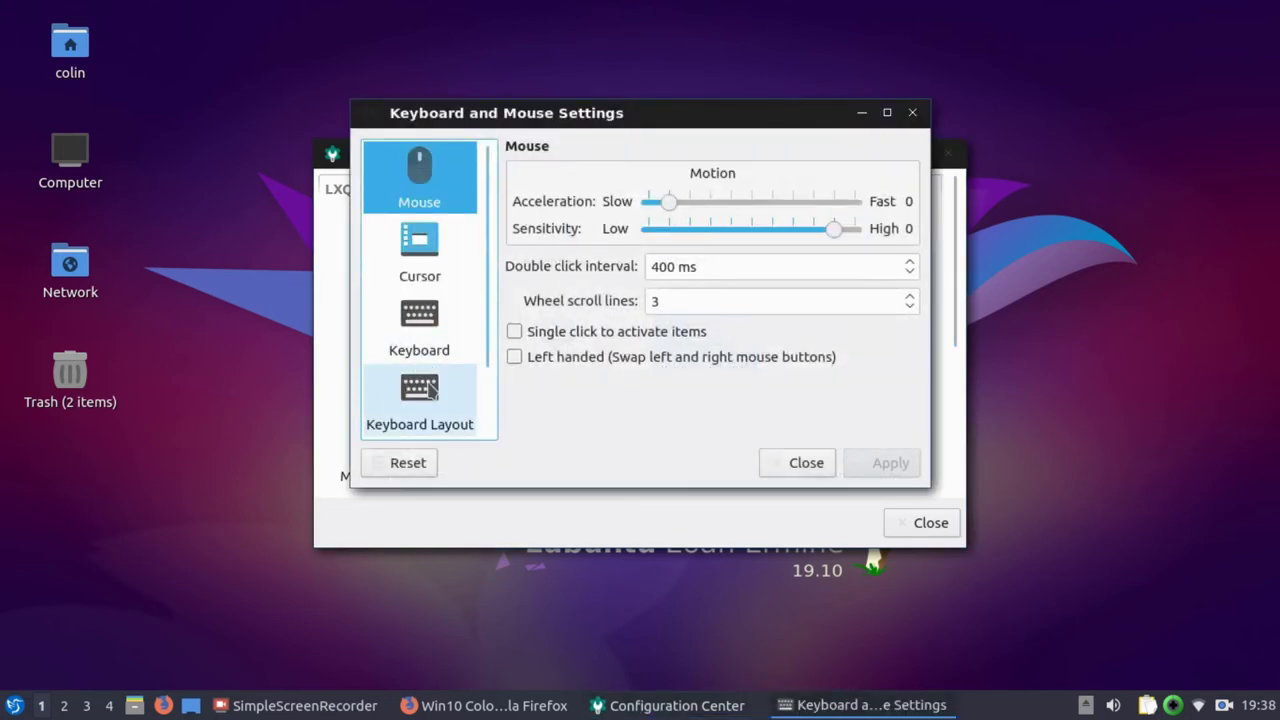
{"action": "left_click", "coordinate": [430, 325]}
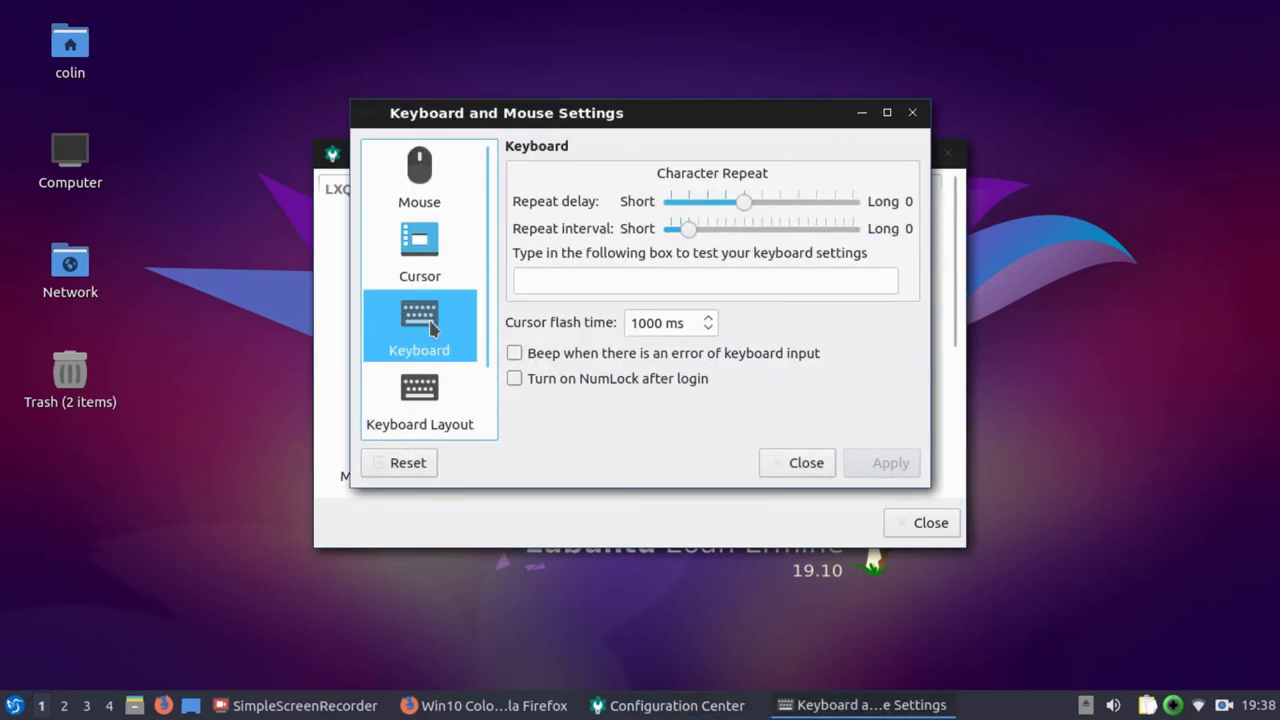
{"action": "left_click", "coordinate": [418, 251]}
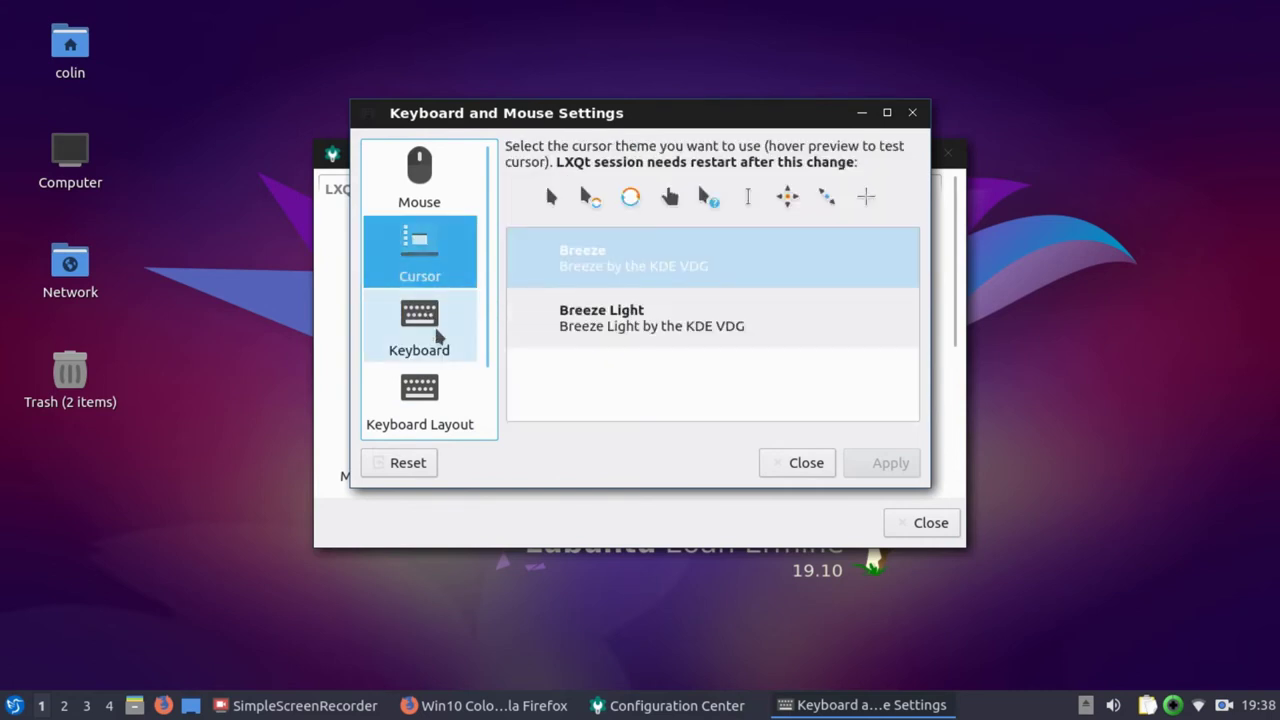
{"action": "scroll", "coordinate": [430, 312], "scroll_direction": "down", "scroll_amount": 1}
{"action": "left_click", "coordinate": [424, 375]}
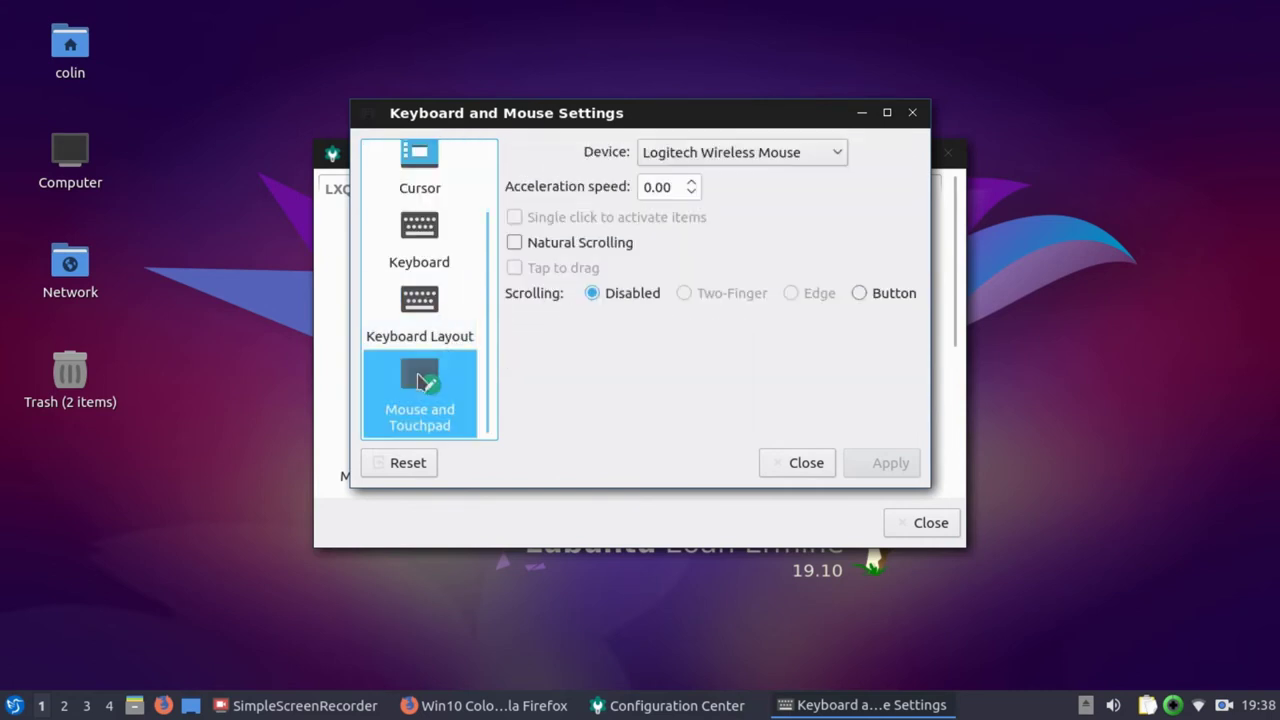
{"action": "left_click", "coordinate": [432, 302]}
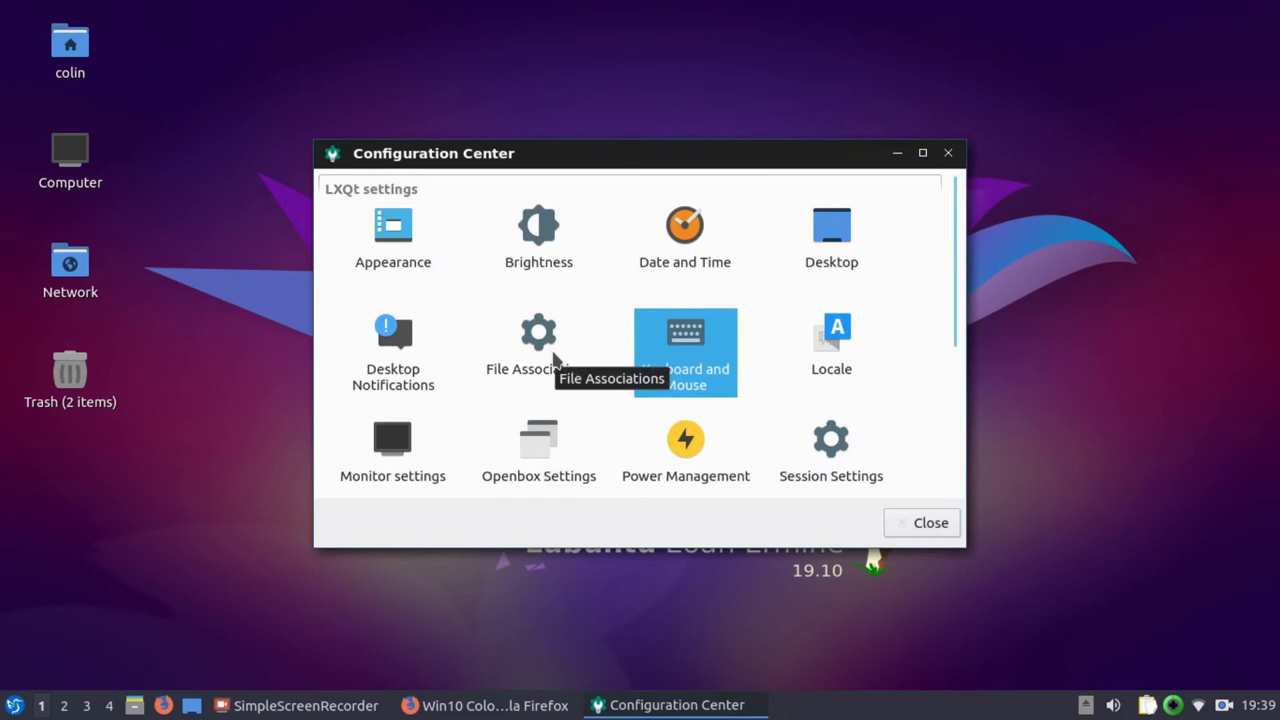
{"action": "scroll", "coordinate": [553, 358], "scroll_direction": "down", "scroll_amount": 3}
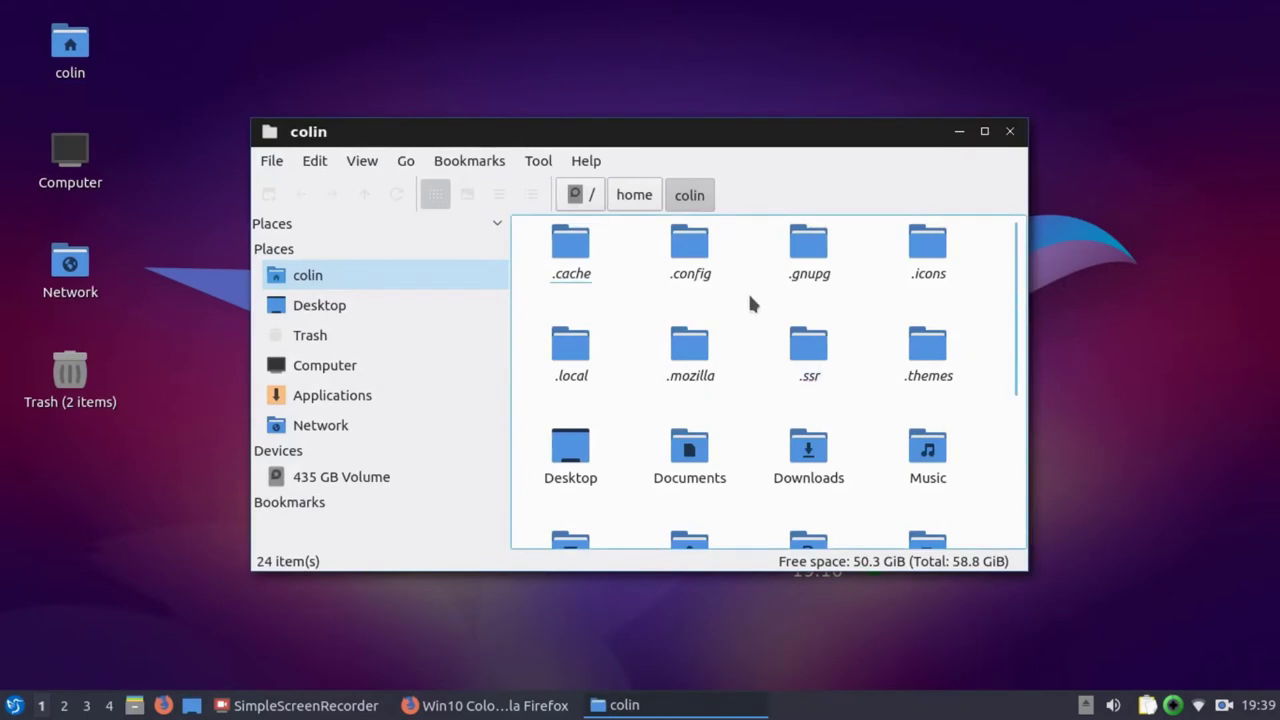
- Turn off Show Hidden in the home folder view, then browse the menu bar's menus
{"action": "right_click", "coordinate": [751, 303]}
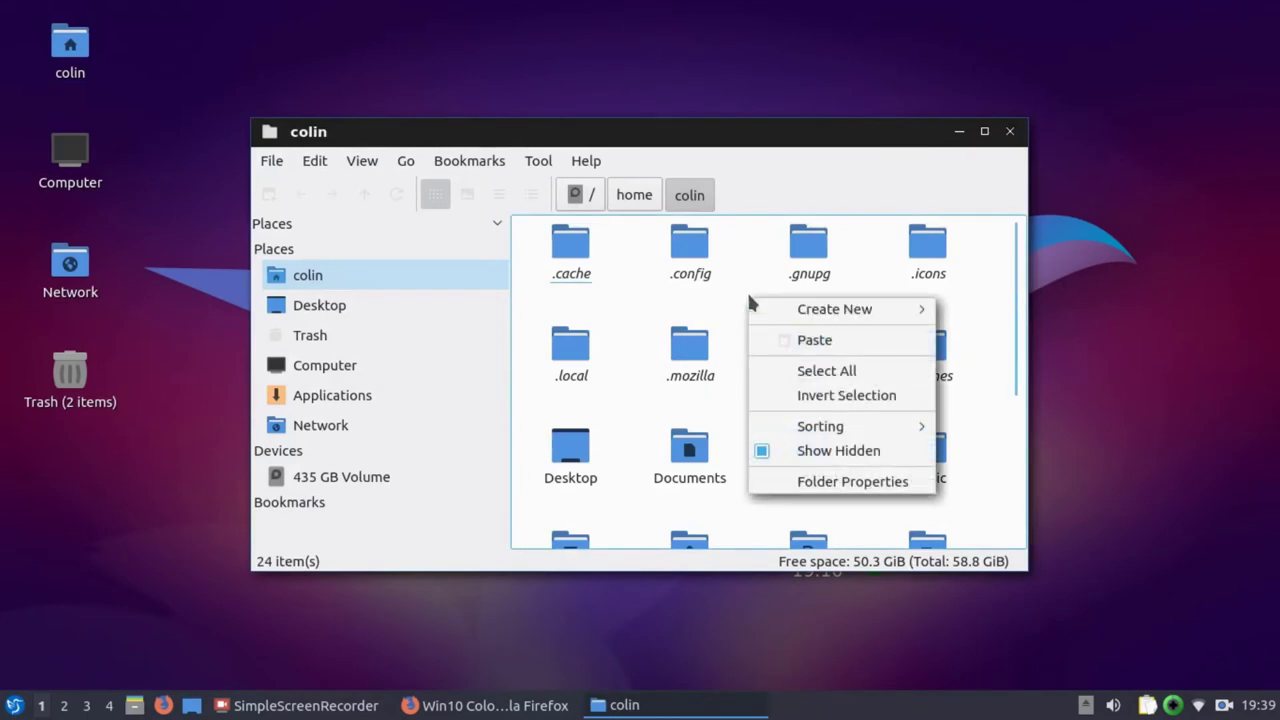
{"action": "left_click", "coordinate": [840, 451]}
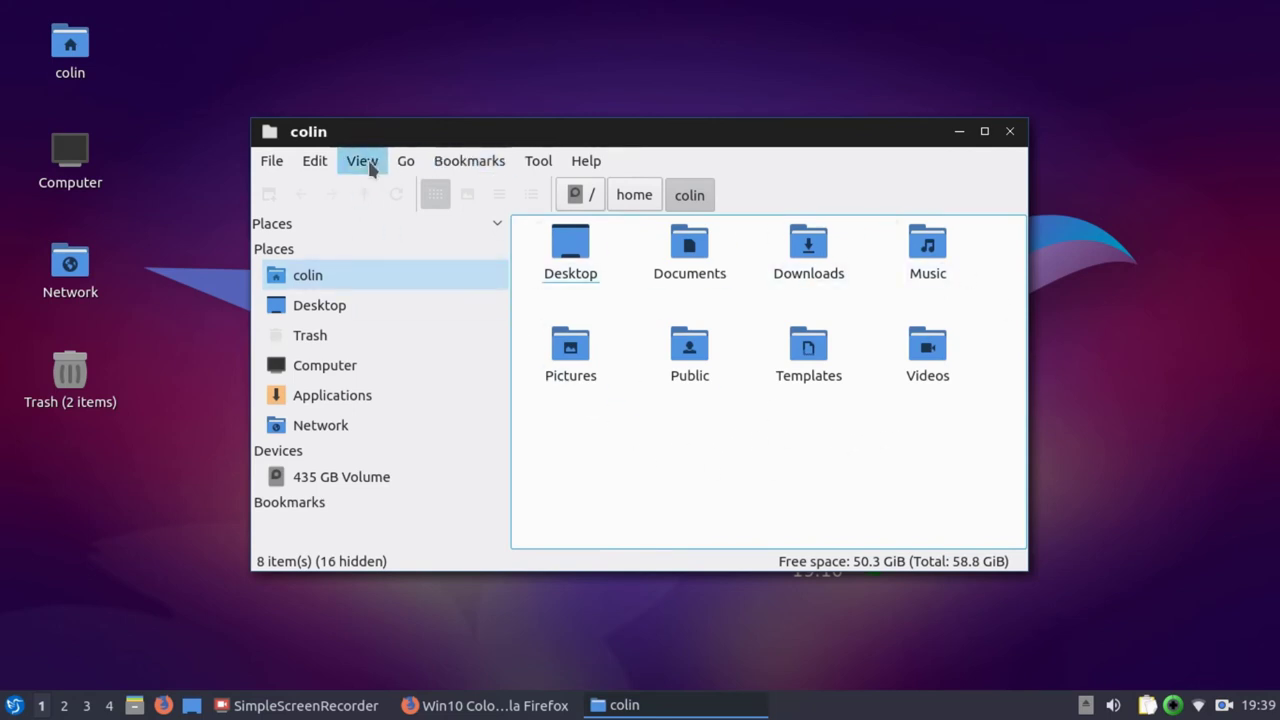
{"action": "left_click", "coordinate": [272, 161]}
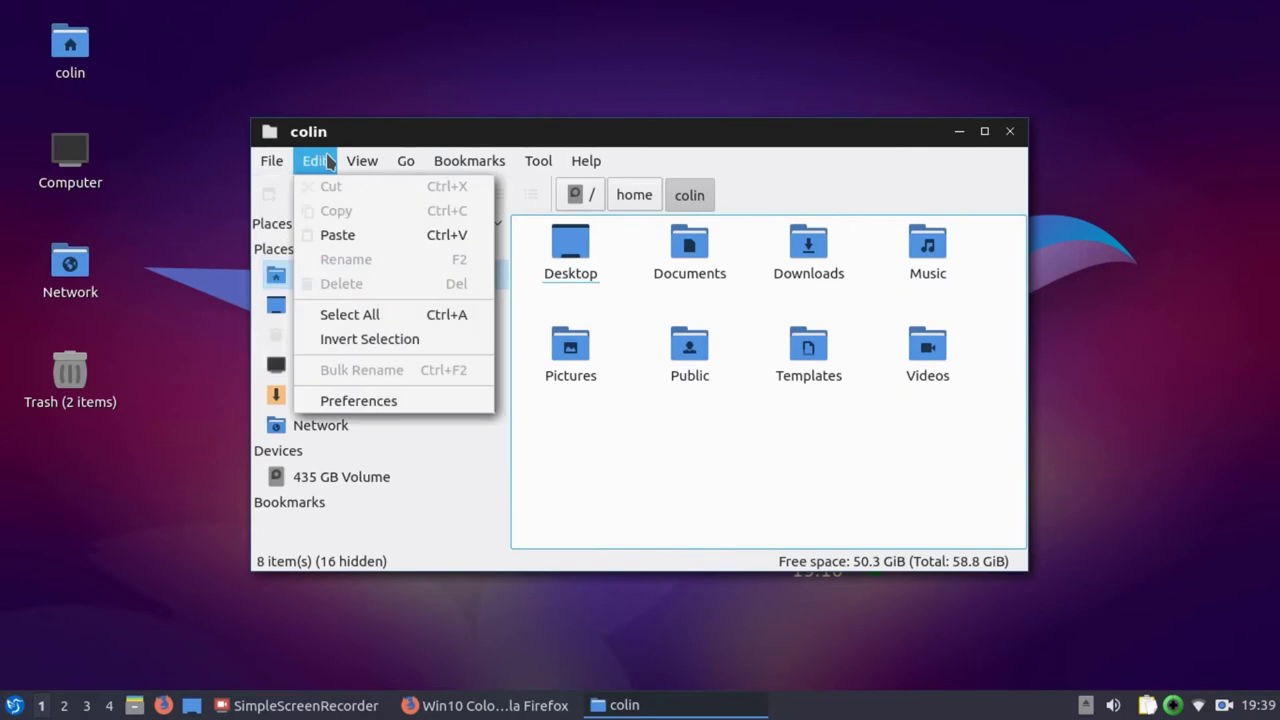
{"action": "mouse_move", "coordinate": [365, 163]}
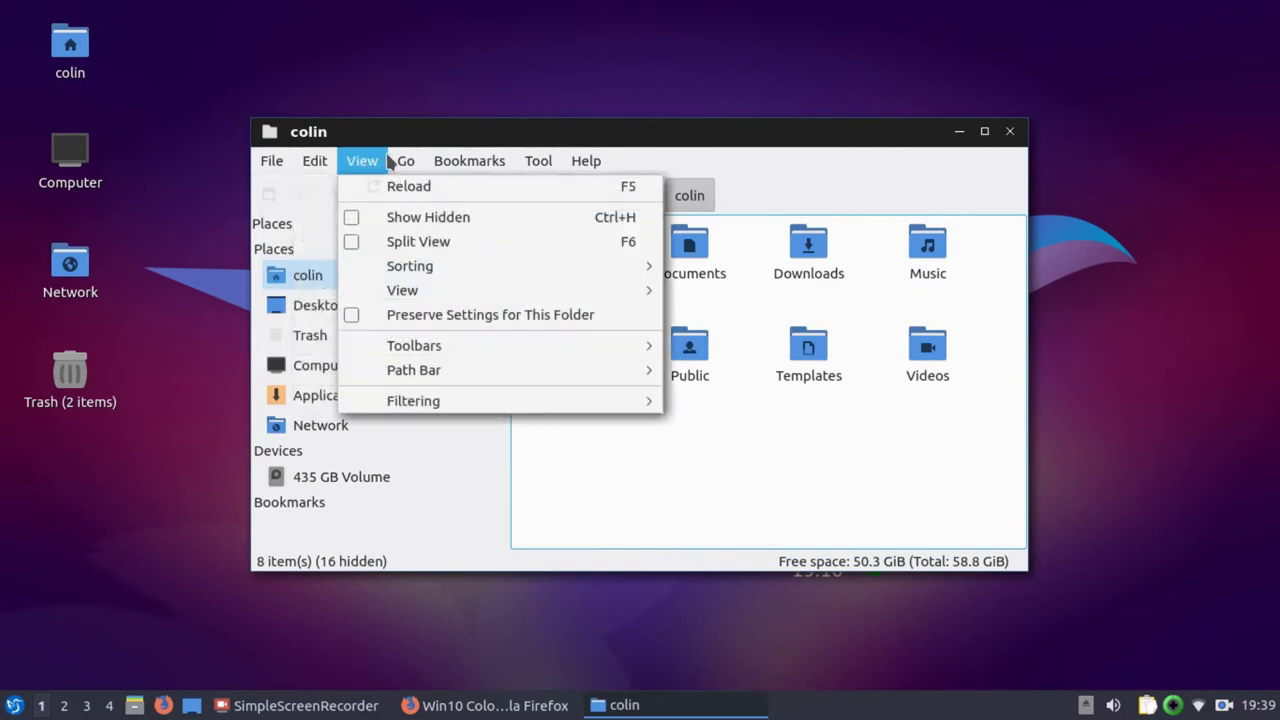
{"action": "mouse_move", "coordinate": [453, 163]}
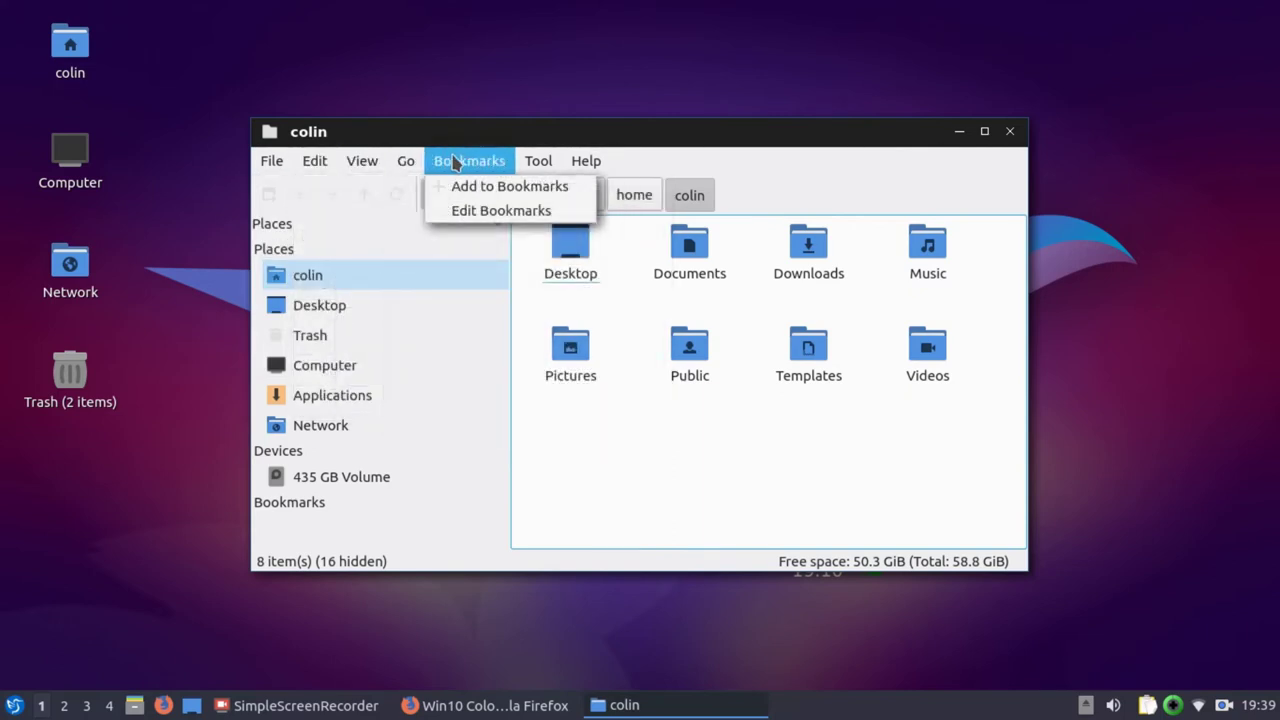
{"action": "mouse_move", "coordinate": [555, 166]}
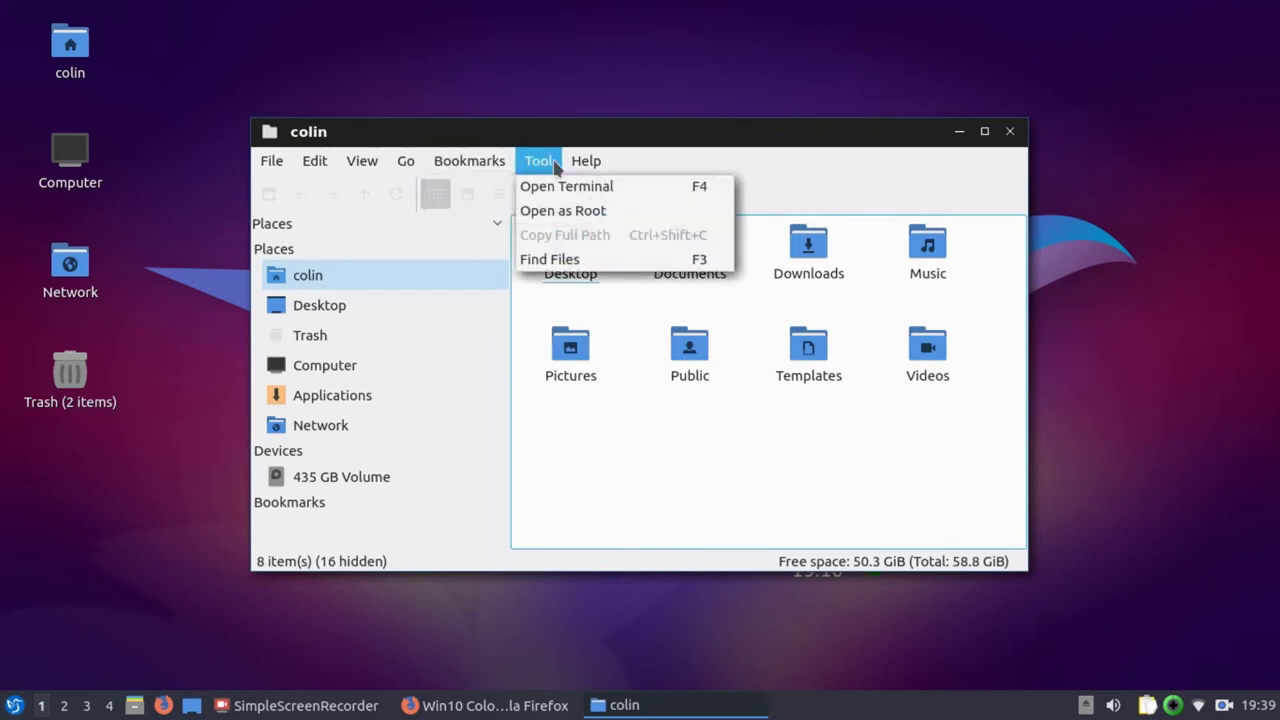
{"action": "left_click", "coordinate": [677, 459]}
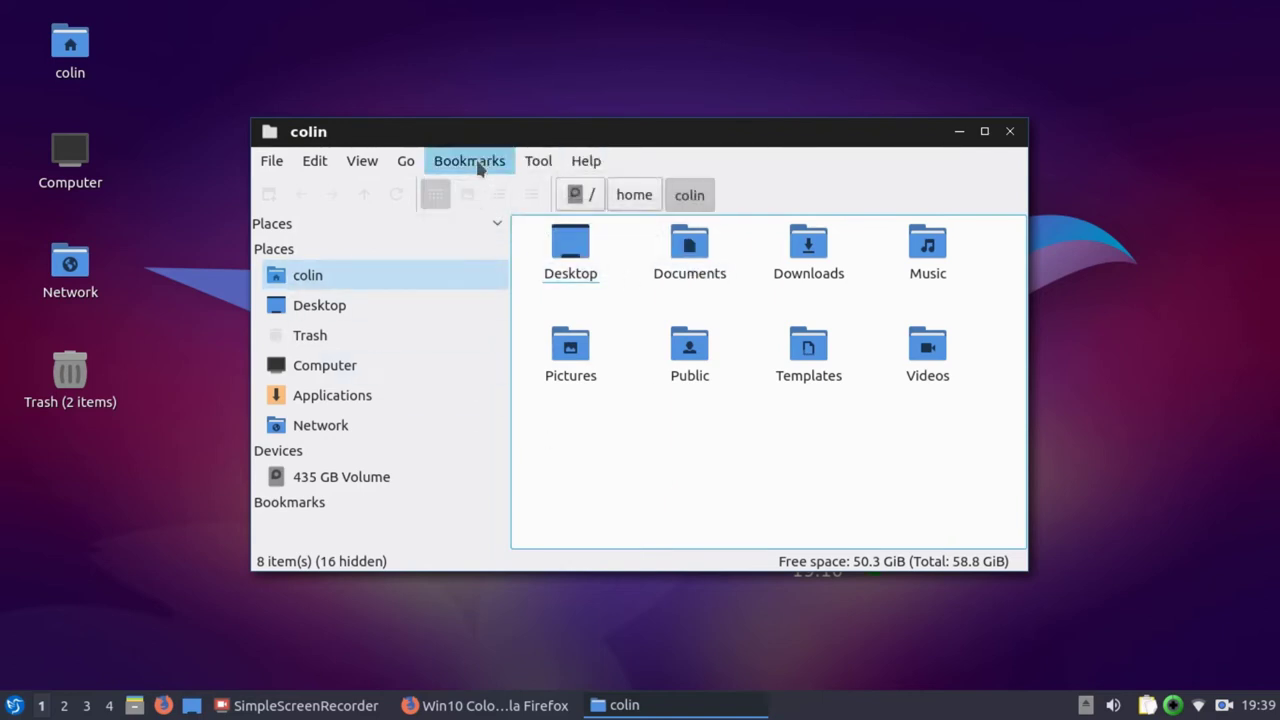
{"action": "left_click", "coordinate": [705, 260]}
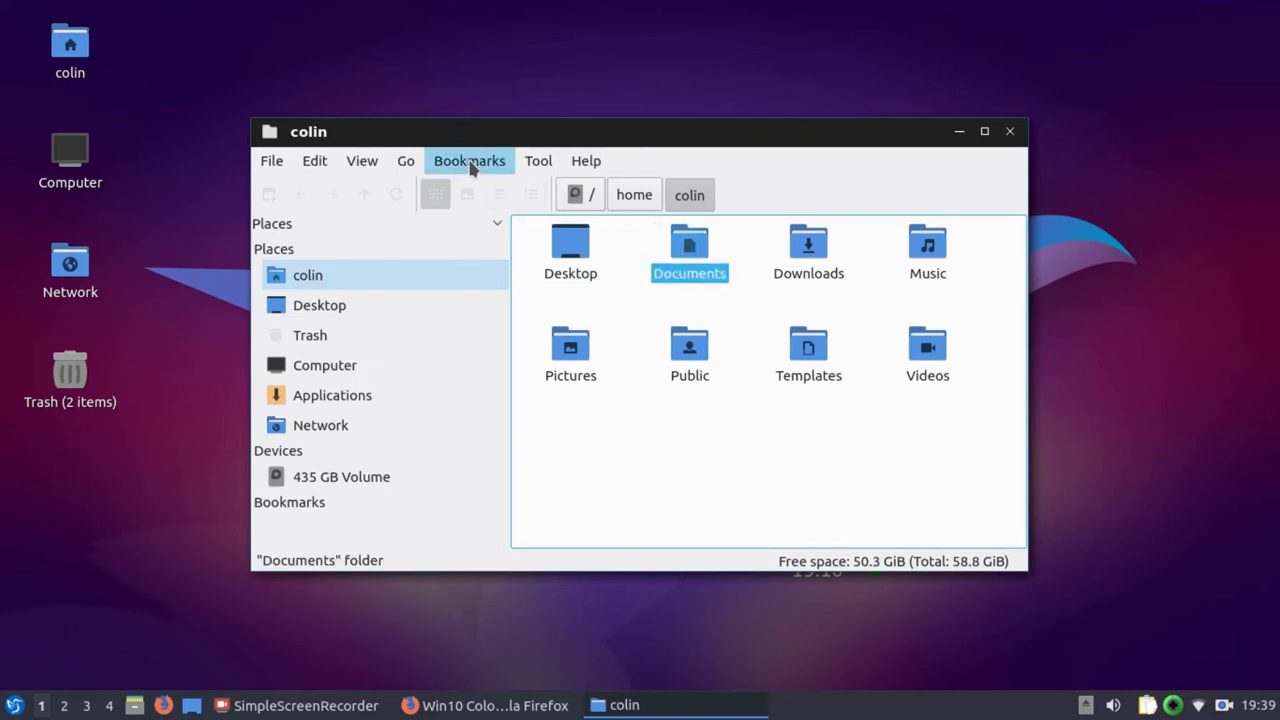
{"action": "left_click", "coordinate": [472, 165]}
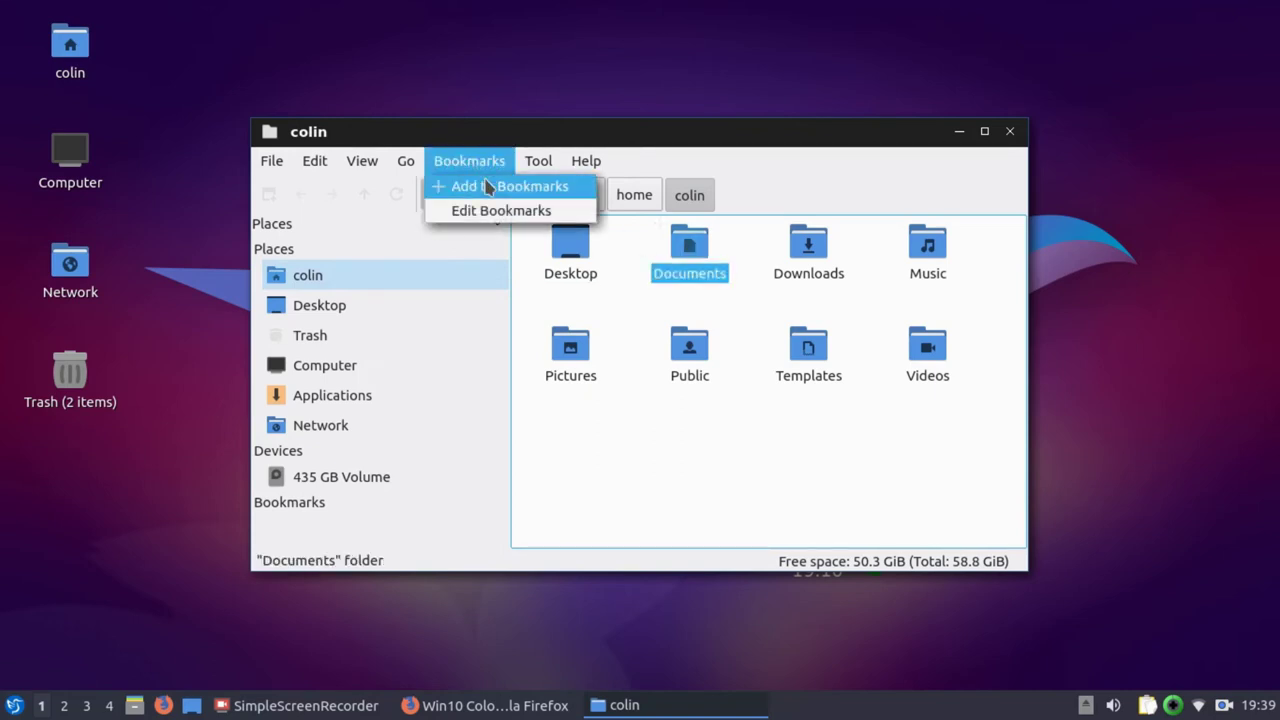
{"action": "left_click", "coordinate": [488, 187]}
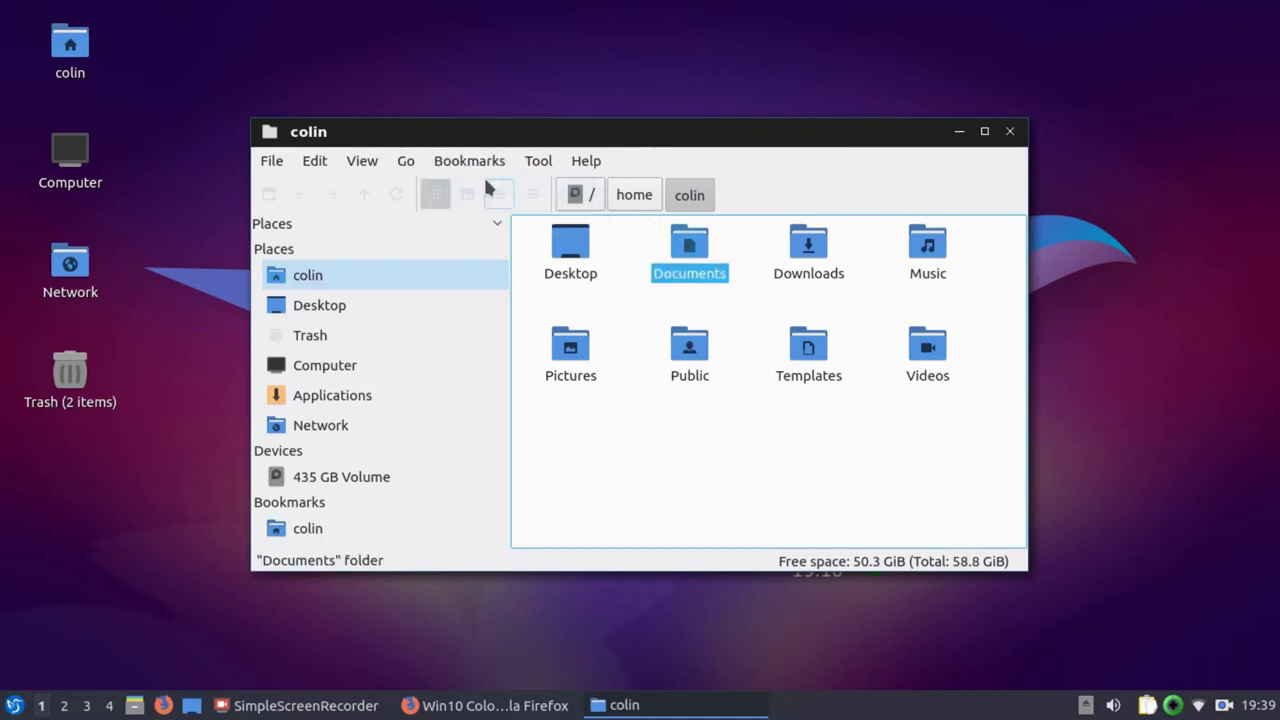
{"action": "left_click", "coordinate": [279, 530]}
{"action": "right_click", "coordinate": [279, 530]}
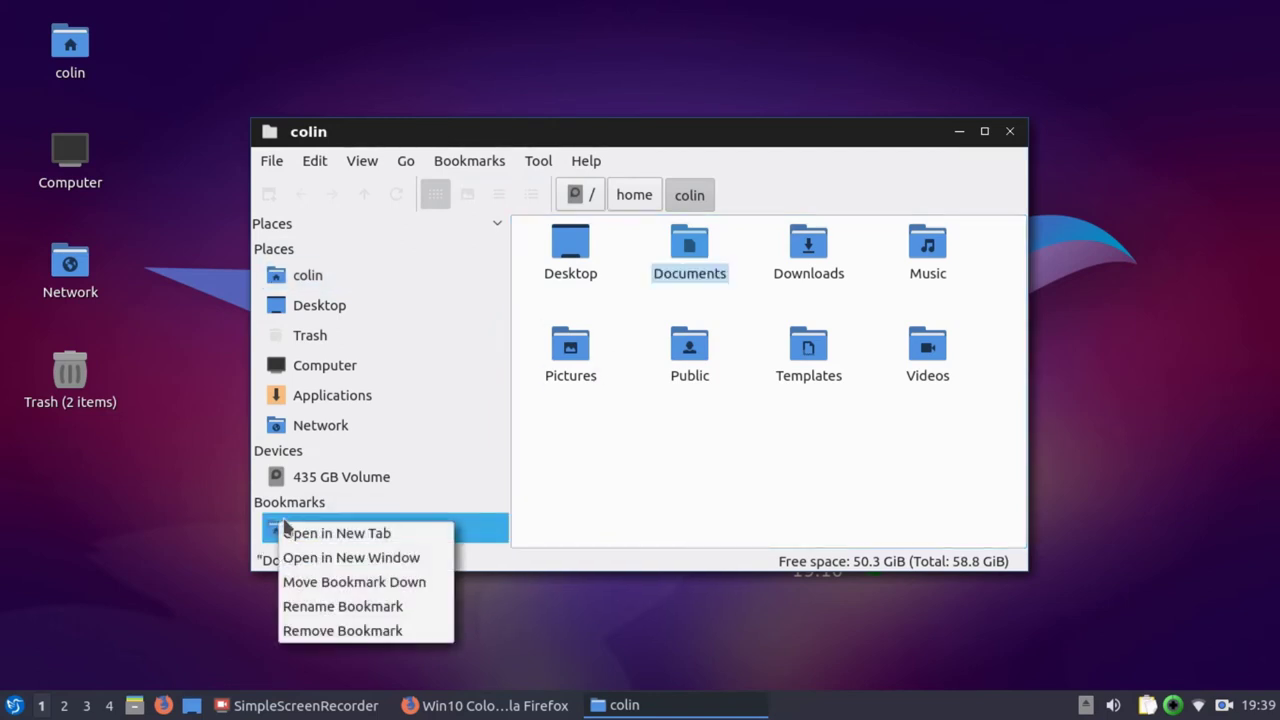
{"action": "left_click", "coordinate": [357, 632]}
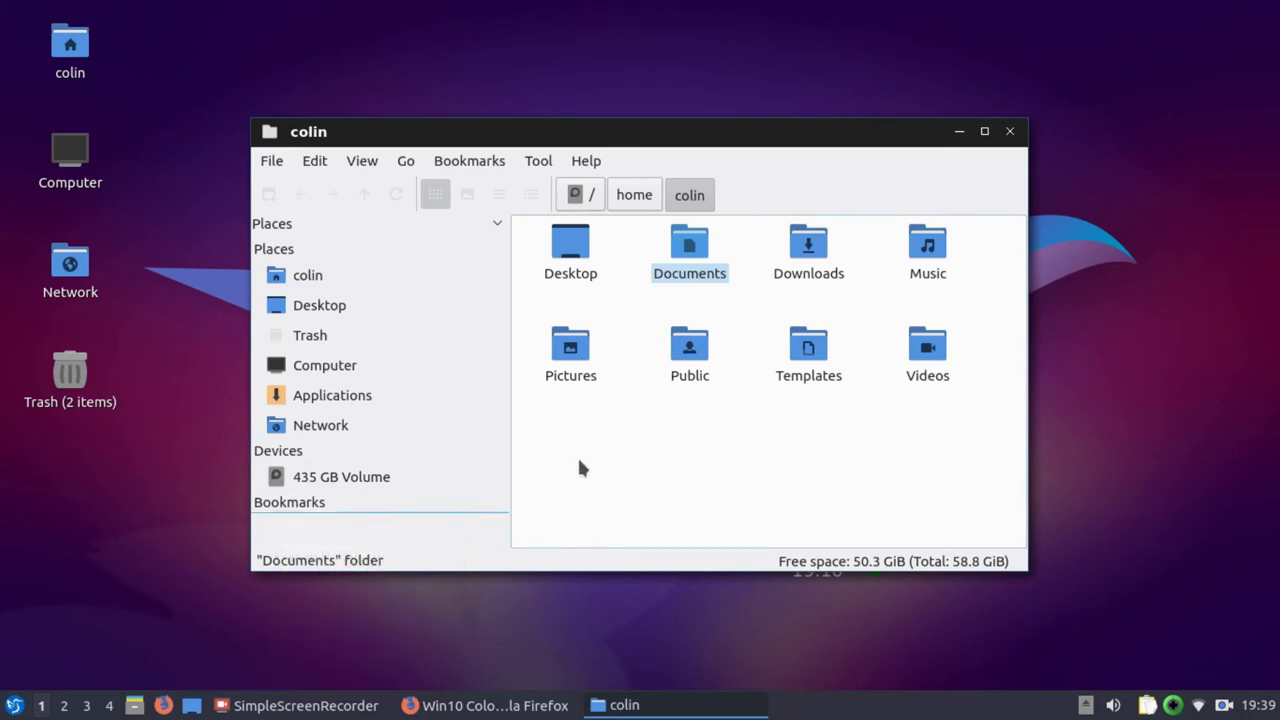
{"action": "left_click_drag", "start_coordinate": [700, 246], "coordinate": [353, 284]}
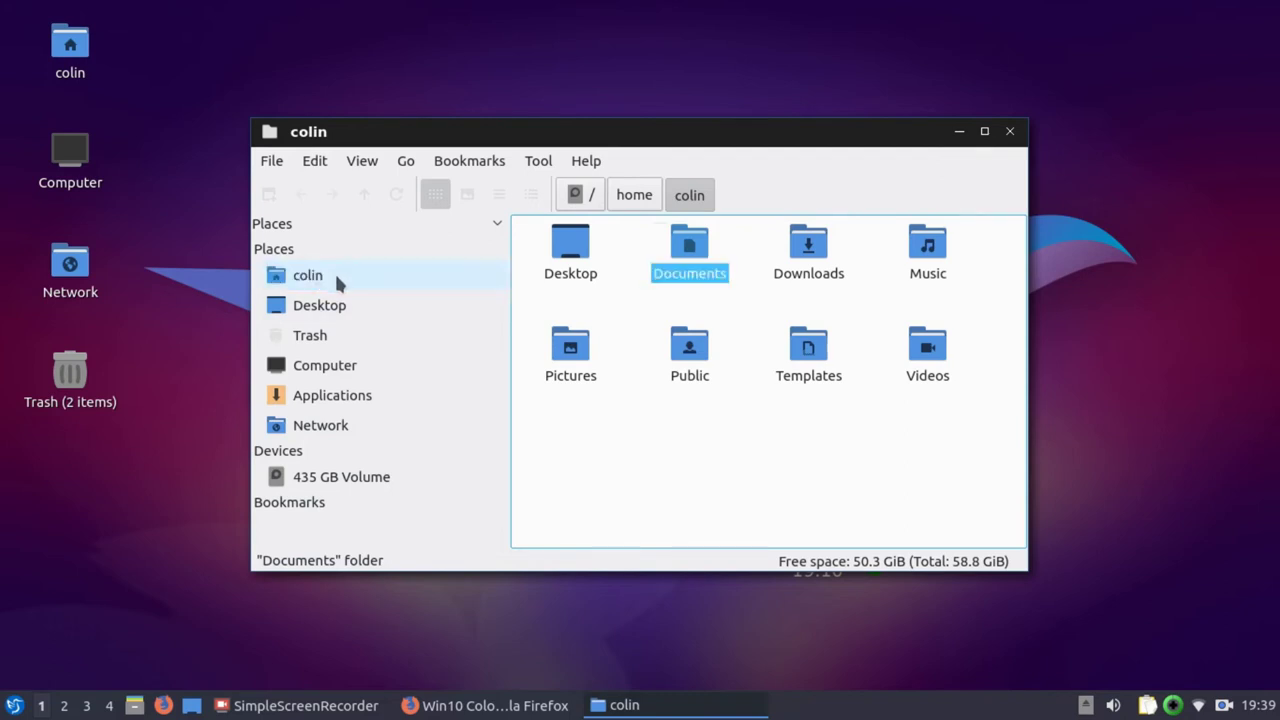
- Open the Documents folder and add it to Bookmarks
{"action": "left_click", "coordinate": [467, 162]}
{"action": "left_click", "coordinate": [636, 205]}
{"action": "double_click", "coordinate": [700, 245]}
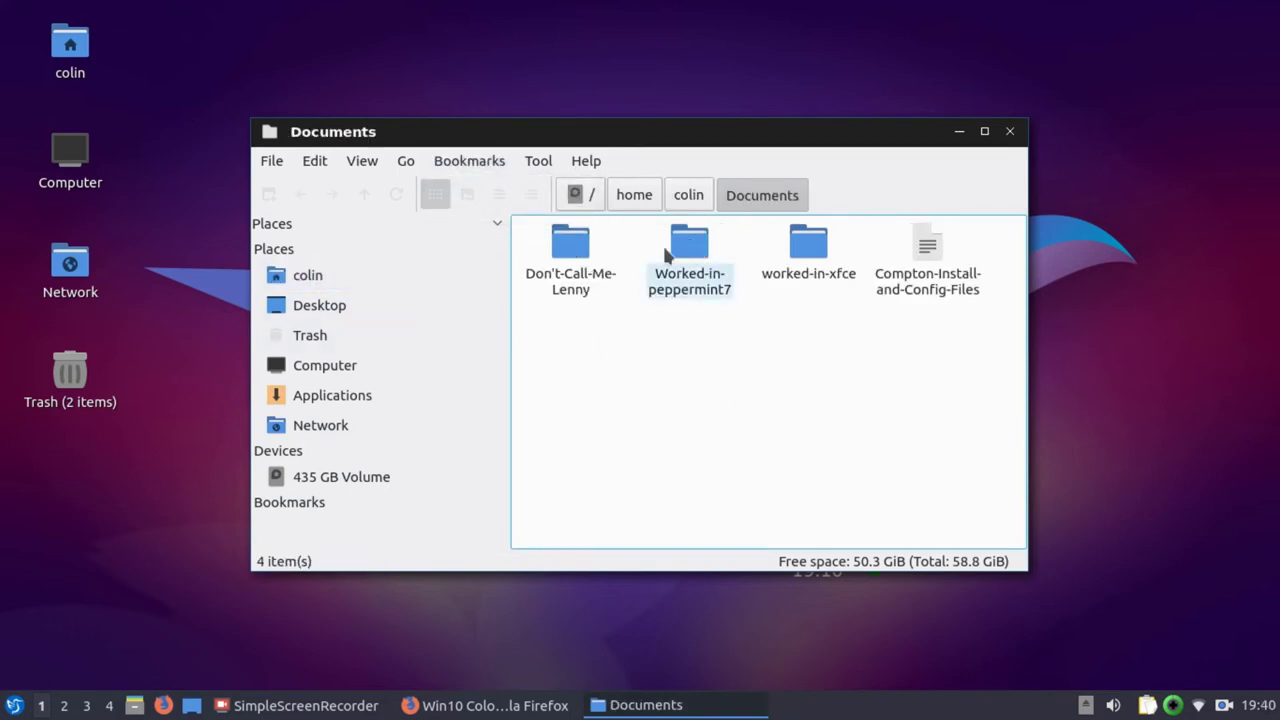
{"action": "left_click", "coordinate": [470, 162]}
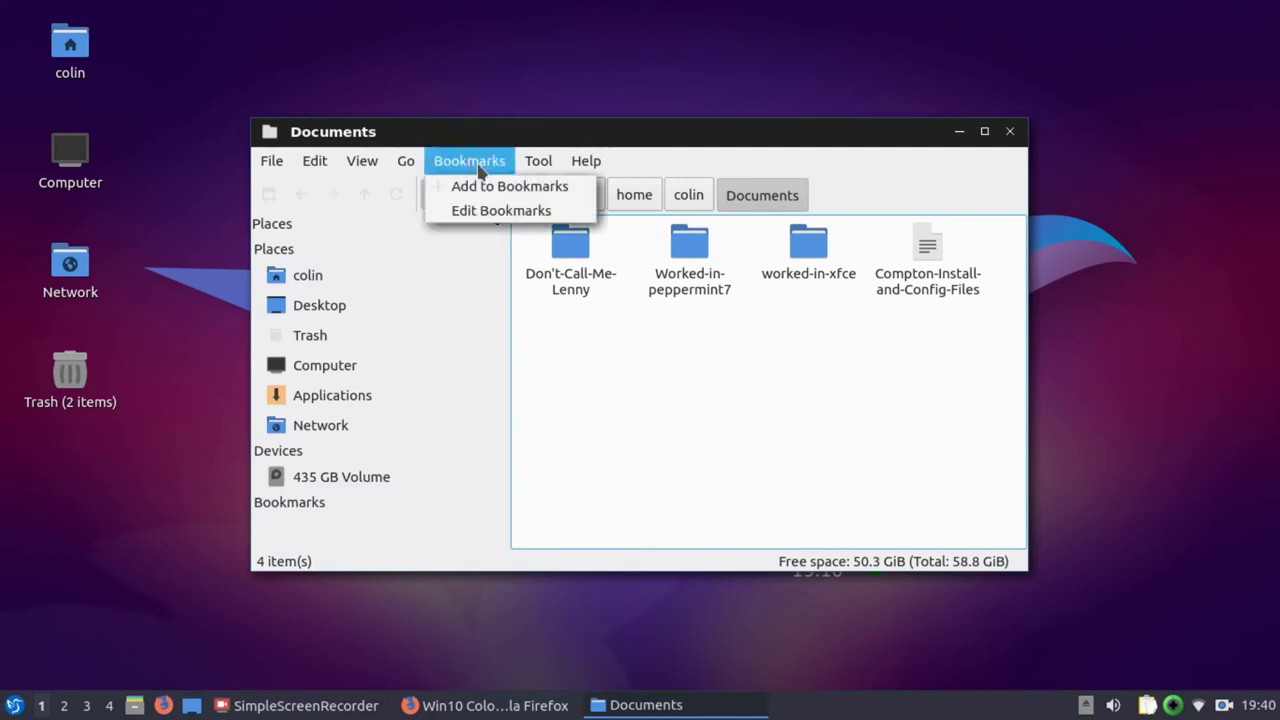
{"action": "left_click", "coordinate": [445, 183]}
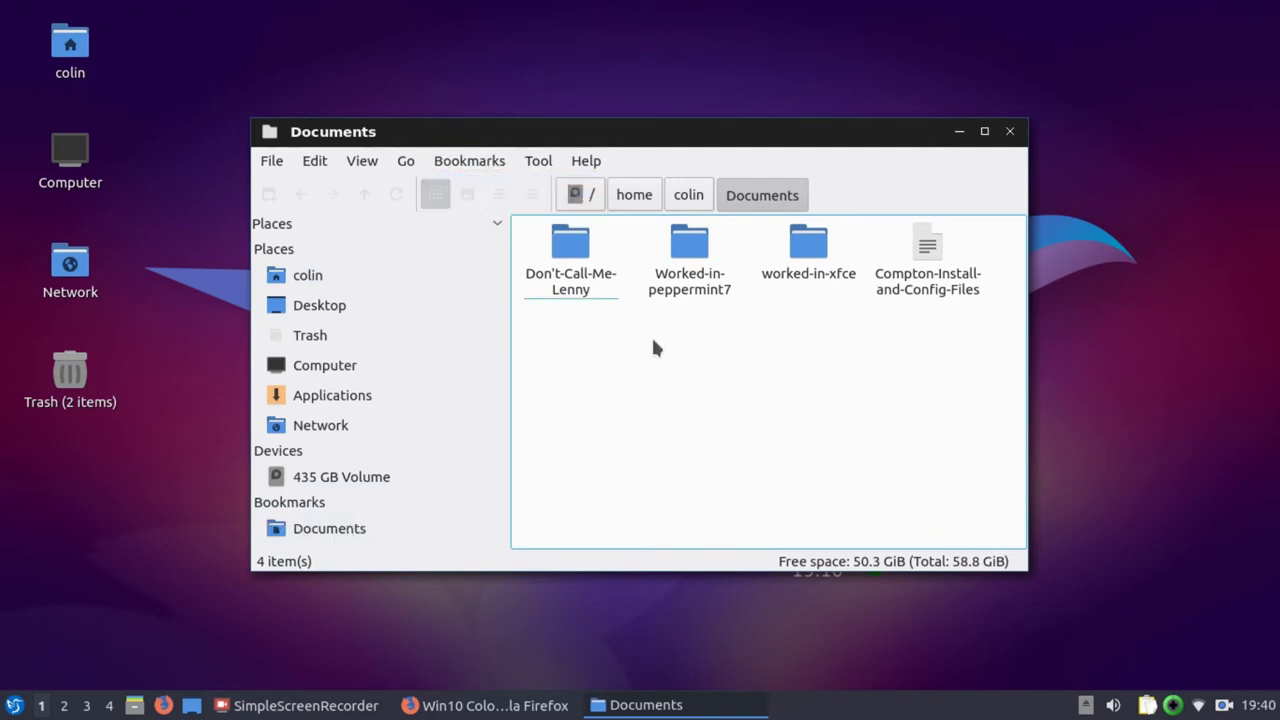
- Return to the colin home folder, open Downloads, and add it to Bookmarks
{"action": "left_click", "coordinate": [689, 196]}
{"action": "right_click", "coordinate": [810, 258]}
{"action": "left_click", "coordinate": [830, 249]}
{"action": "left_click", "coordinate": [690, 198]}
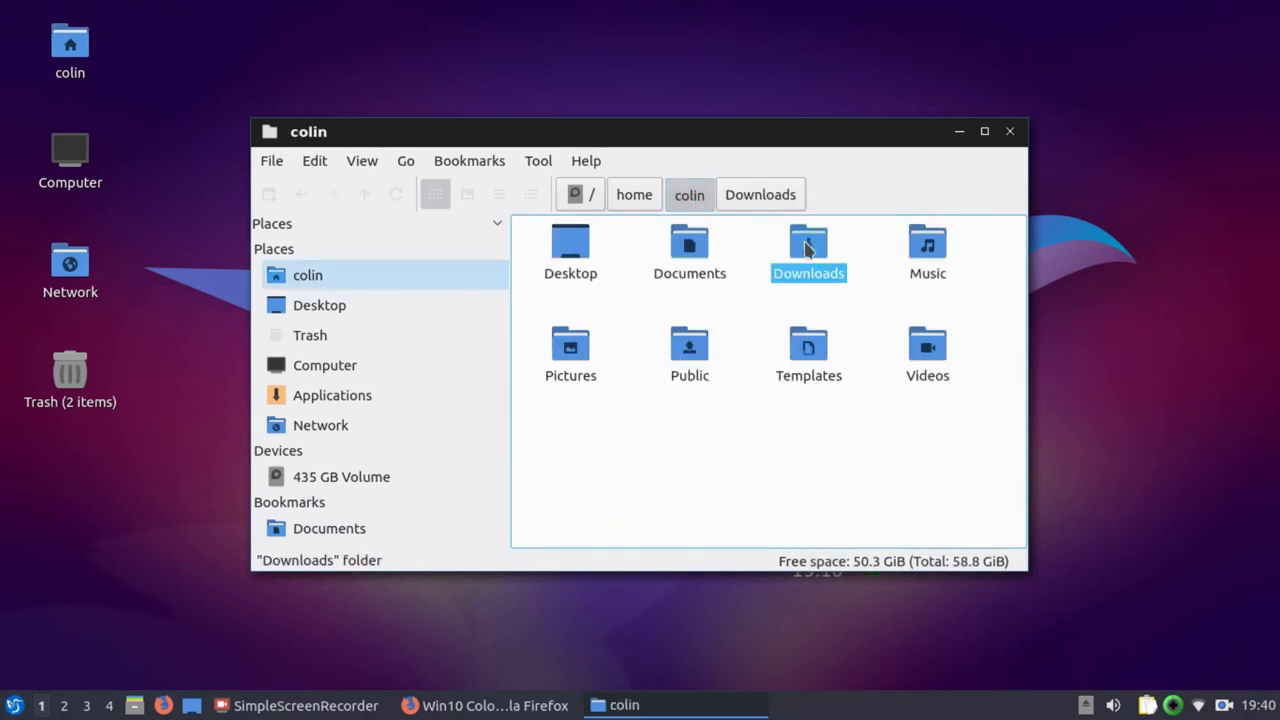
{"action": "right_click", "coordinate": [806, 245]}
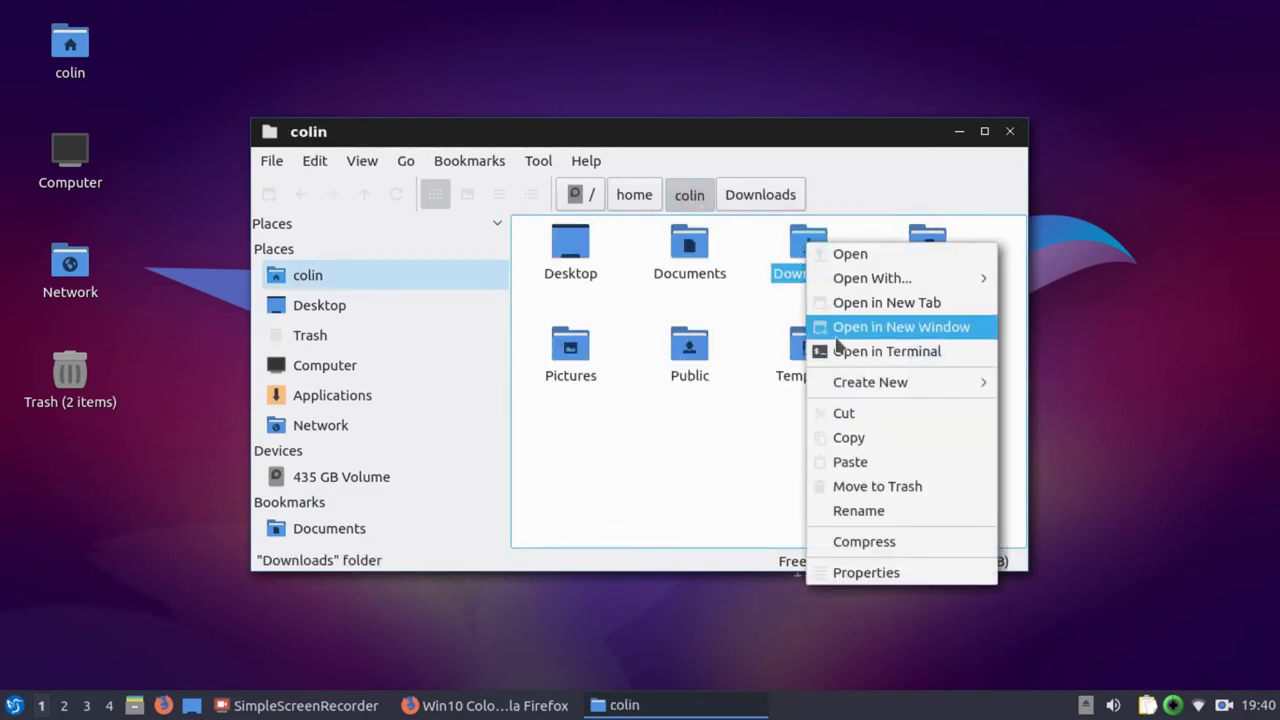
{"action": "left_click", "coordinate": [730, 459]}
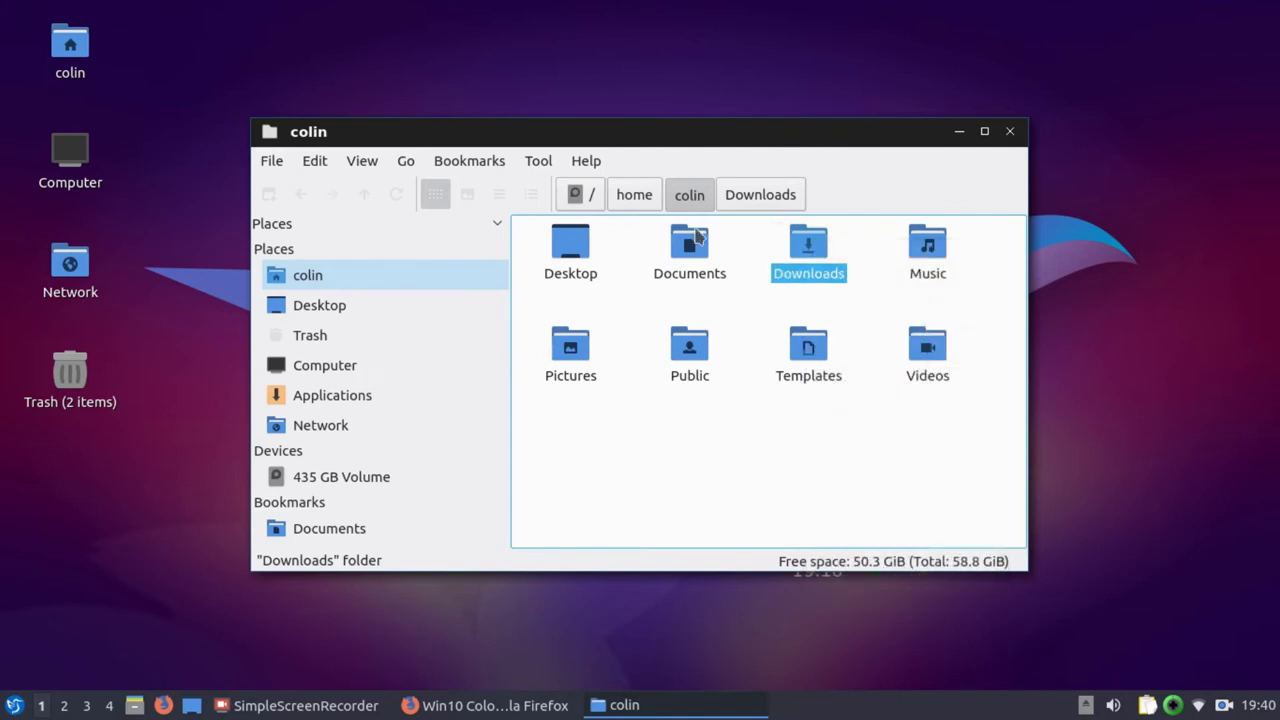
{"action": "double_click", "coordinate": [816, 256]}
{"action": "left_click", "coordinate": [466, 162]}
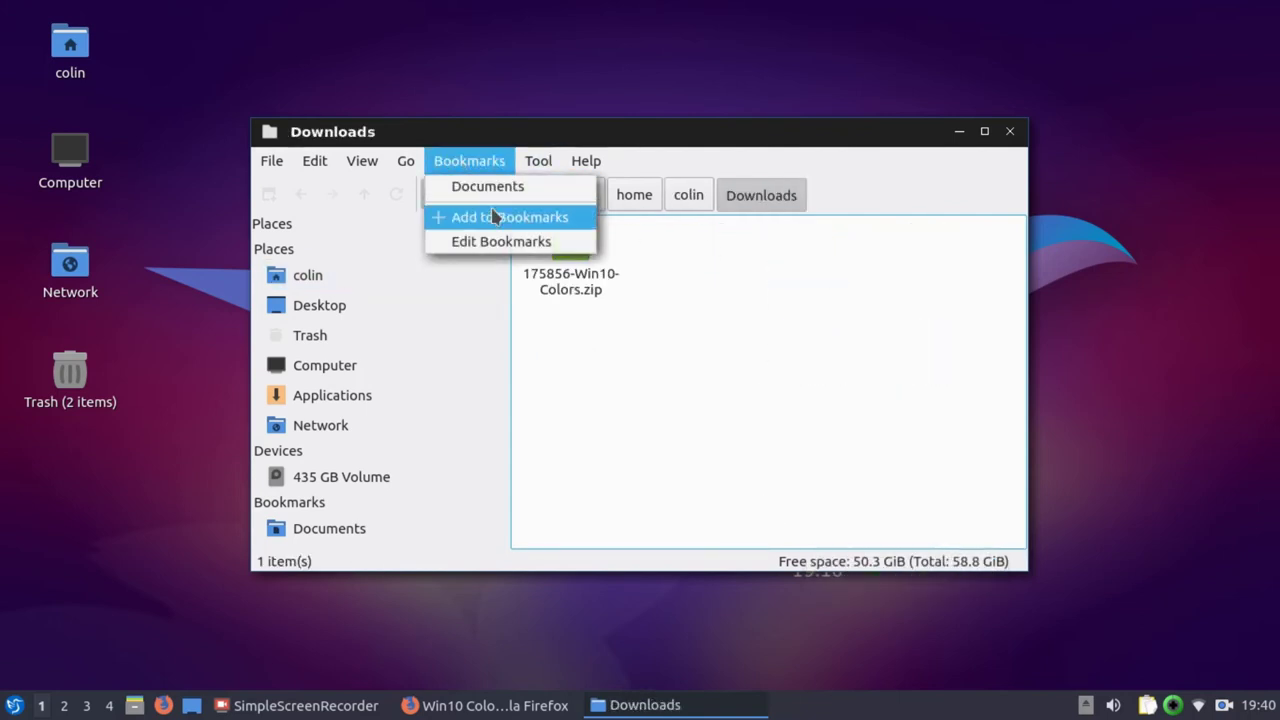
{"action": "left_click", "coordinate": [494, 214]}
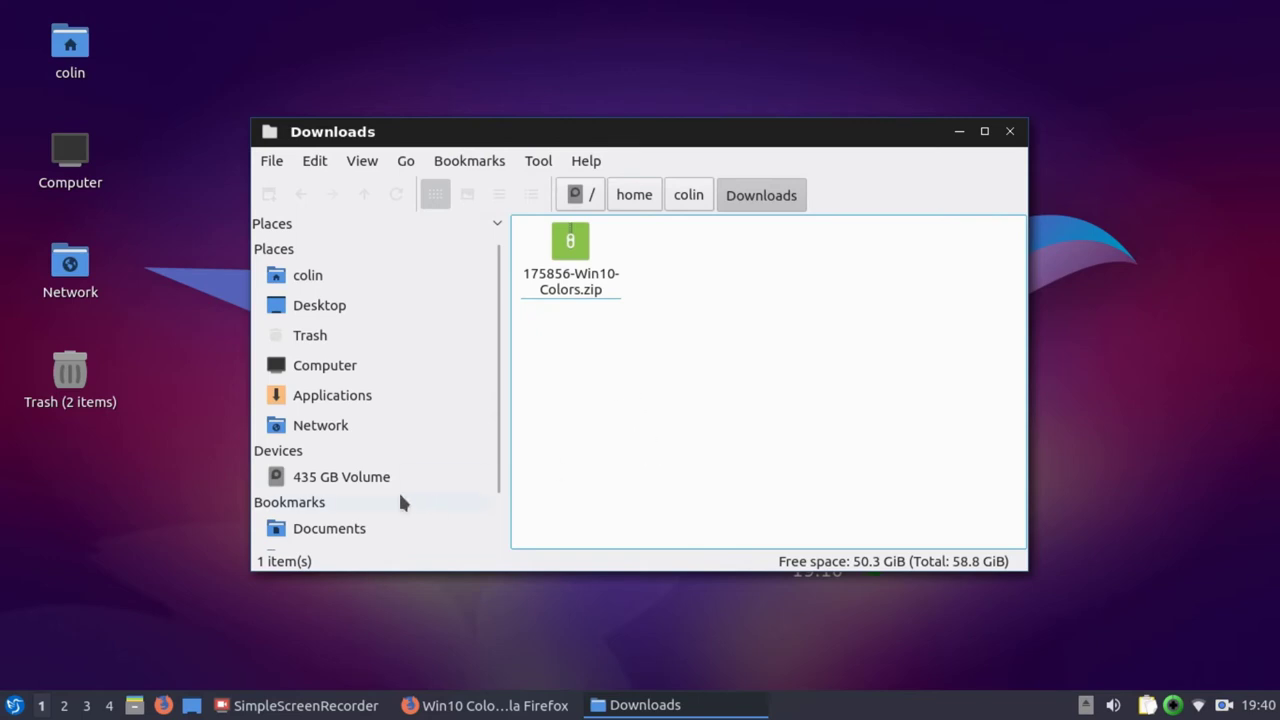
{"action": "scroll", "coordinate": [398, 501], "scroll_direction": "down", "scroll_amount": 1}
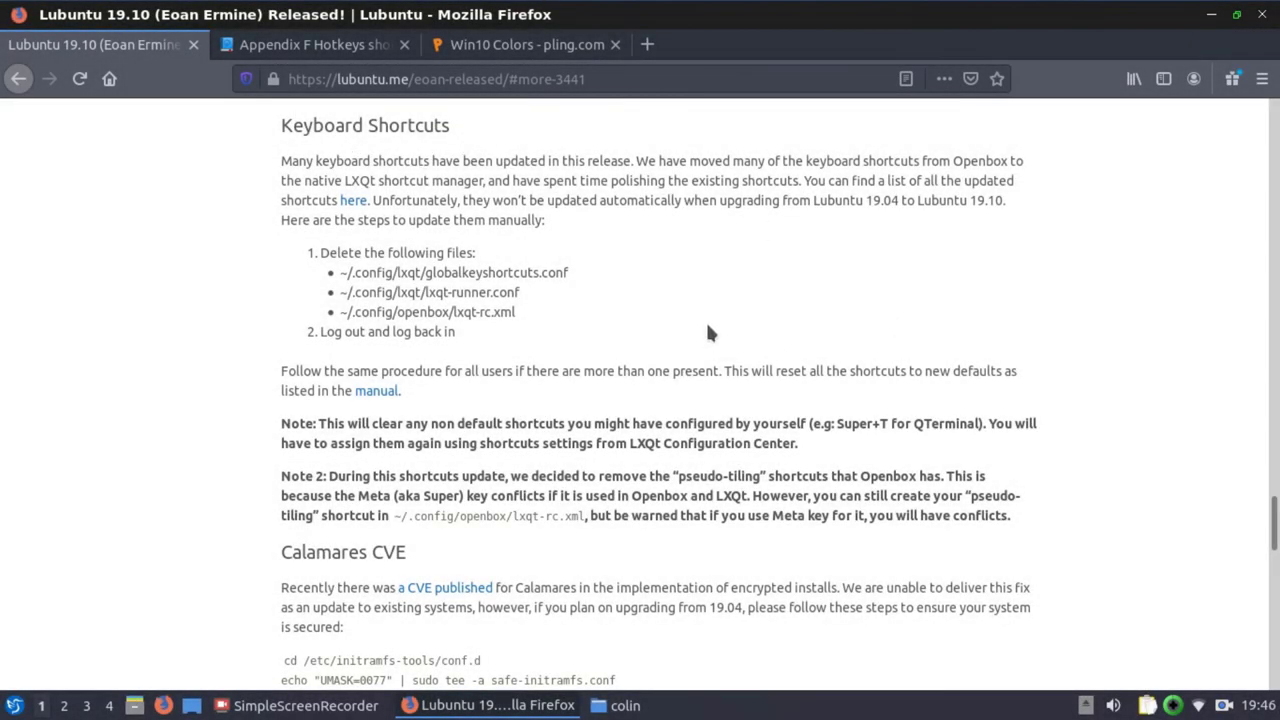
- Open the Appendix F Hotkeys tab and try Ctrl+Alt+Right/Left workspace switching
{"action": "left_click", "coordinate": [330, 46]}
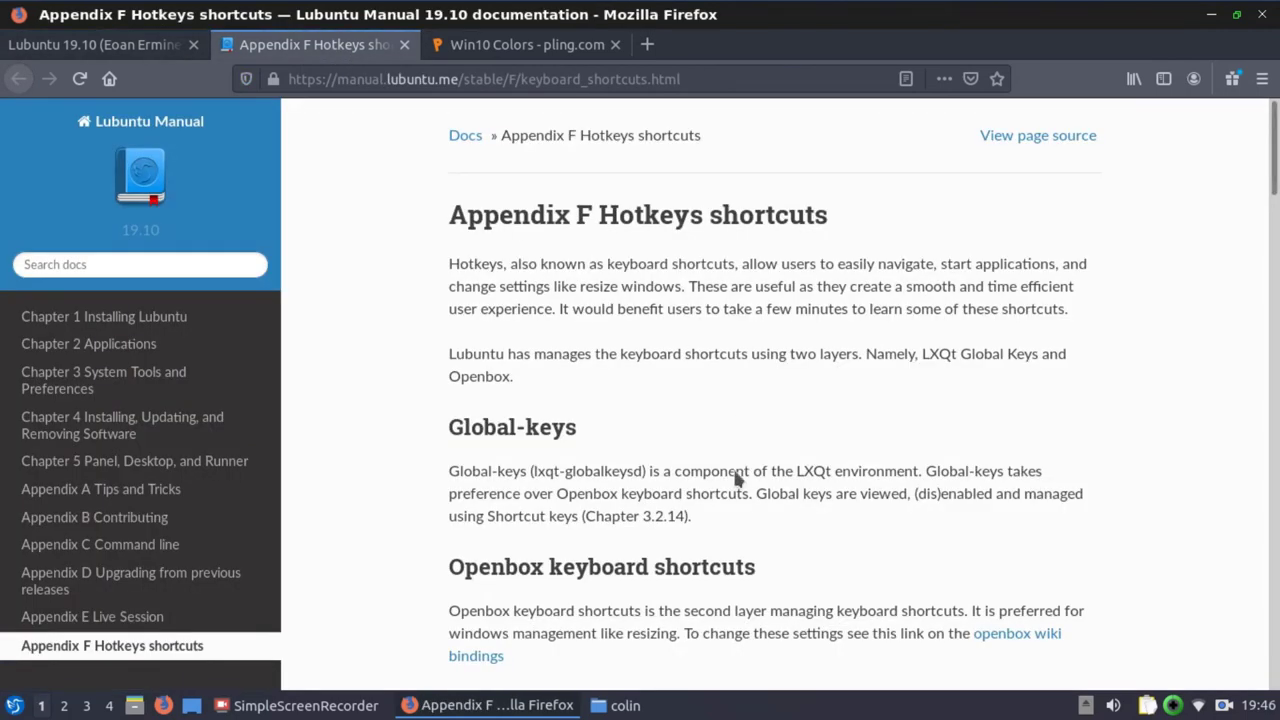
{"action": "scroll", "coordinate": [578, 415], "scroll_direction": "down", "scroll_amount": 10}
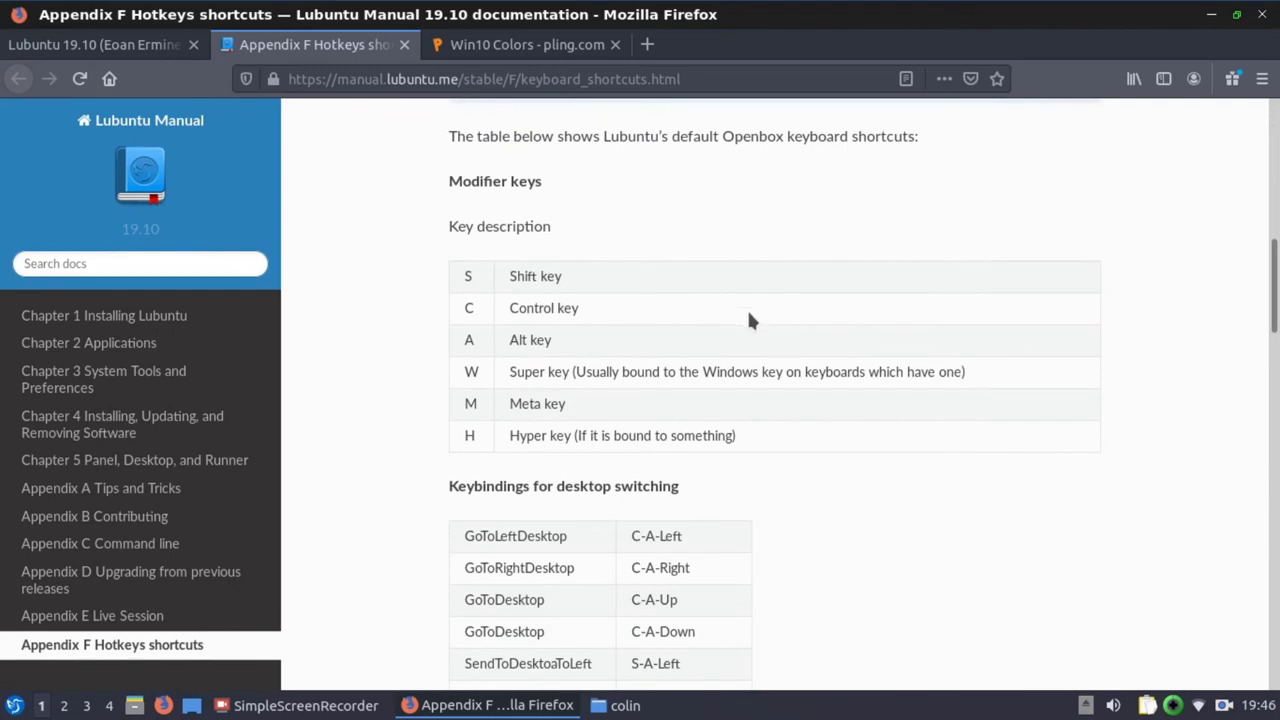
{"action": "scroll", "coordinate": [585, 308], "scroll_direction": "down", "scroll_amount": 5}
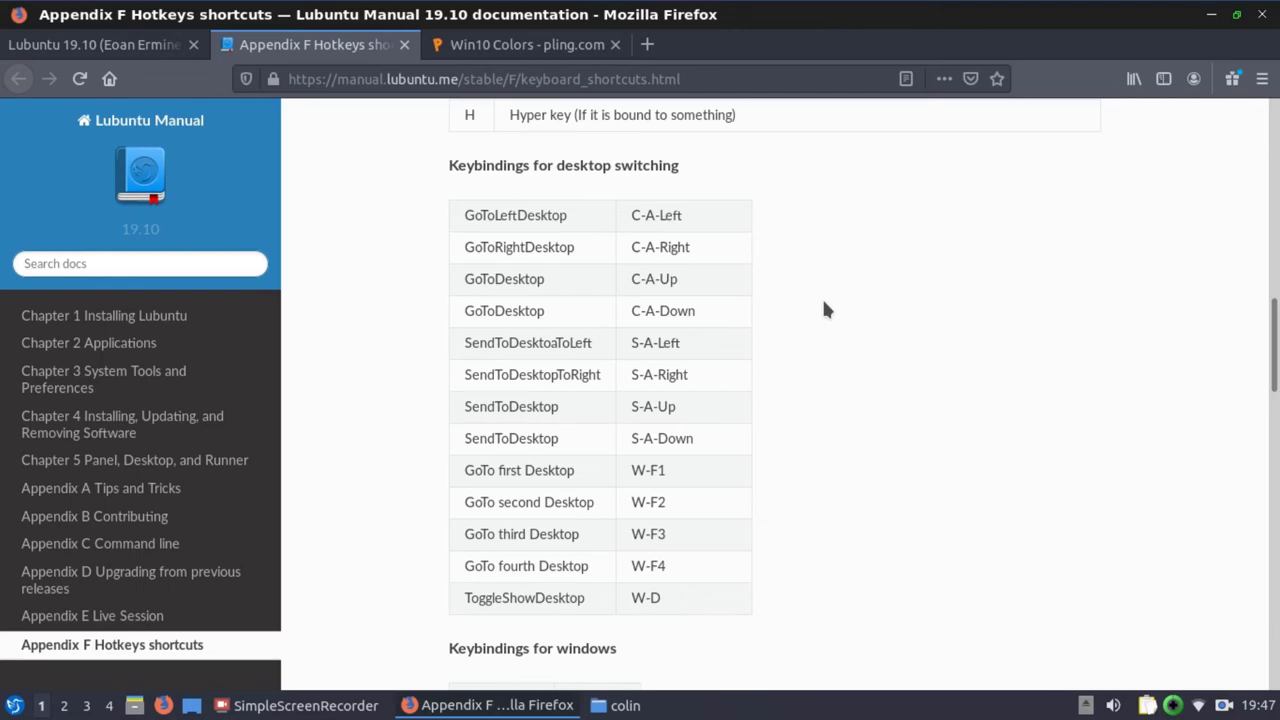
{"action": "key", "text": "ctrl+alt+Right"}
{"action": "key", "text": "ctrl+alt+Left"}
- Scroll through the keybinding tables from desktop switching down to the volume controls
{"action": "scroll", "coordinate": [809, 442], "scroll_direction": "up", "scroll_amount": 2}
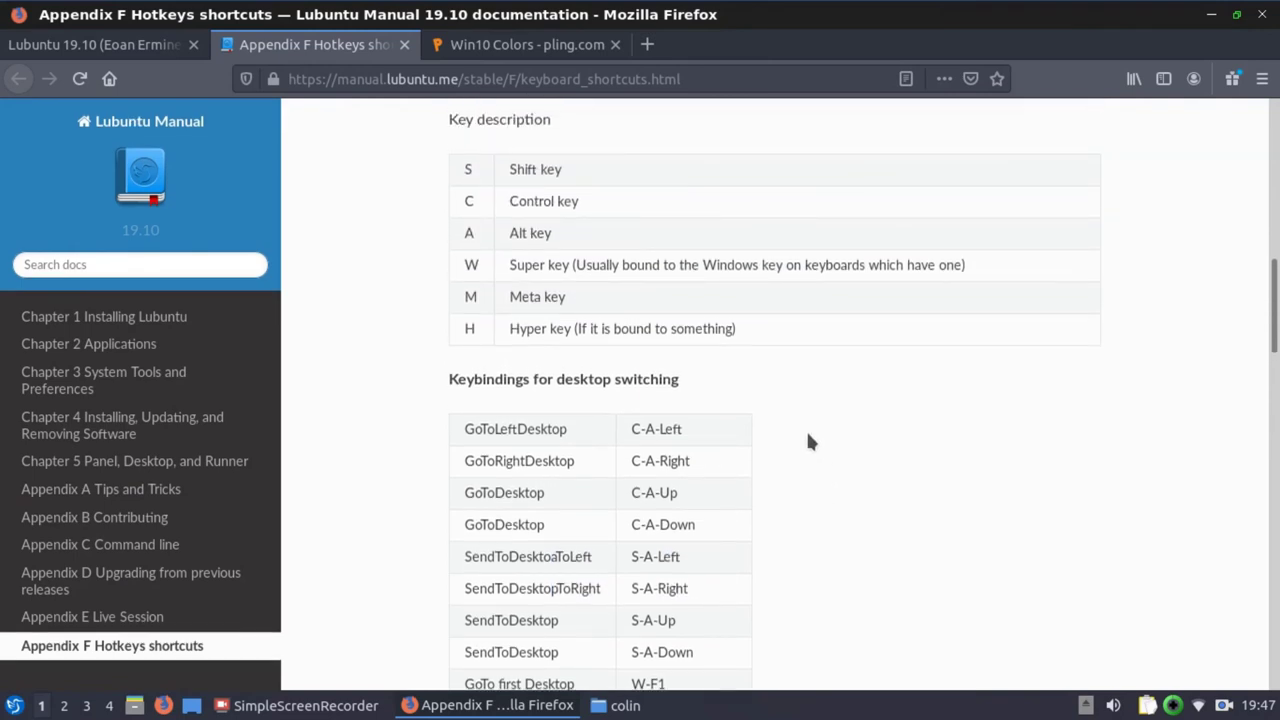
{"action": "scroll", "coordinate": [810, 442], "scroll_direction": "down", "scroll_amount": 3}
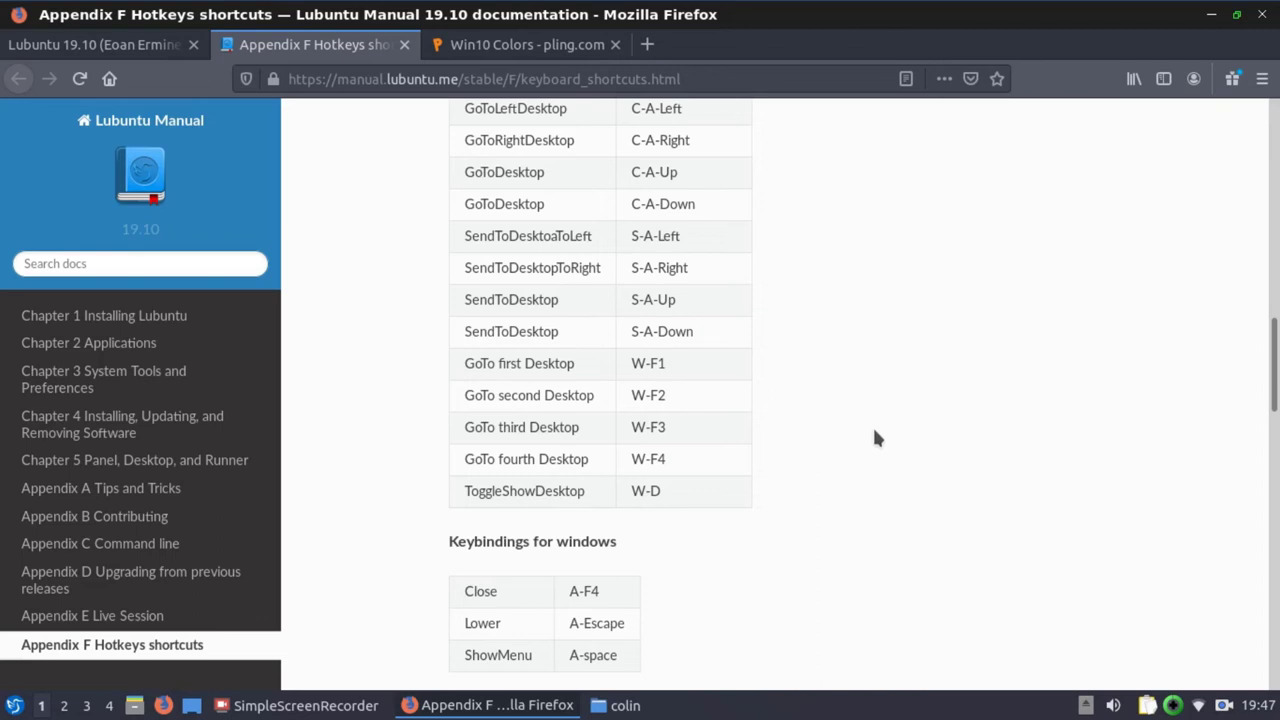
{"action": "scroll", "coordinate": [873, 432], "scroll_direction": "up", "scroll_amount": 3}
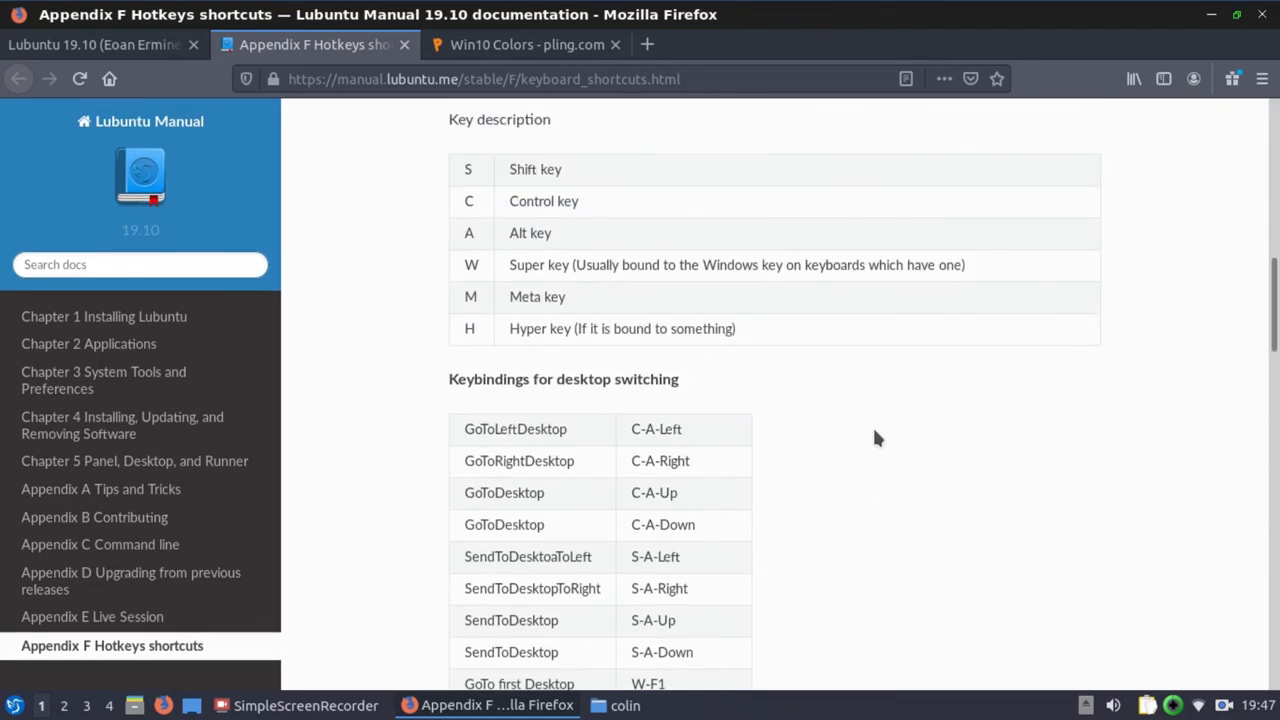
{"action": "scroll", "coordinate": [874, 432], "scroll_direction": "down", "scroll_amount": 3}
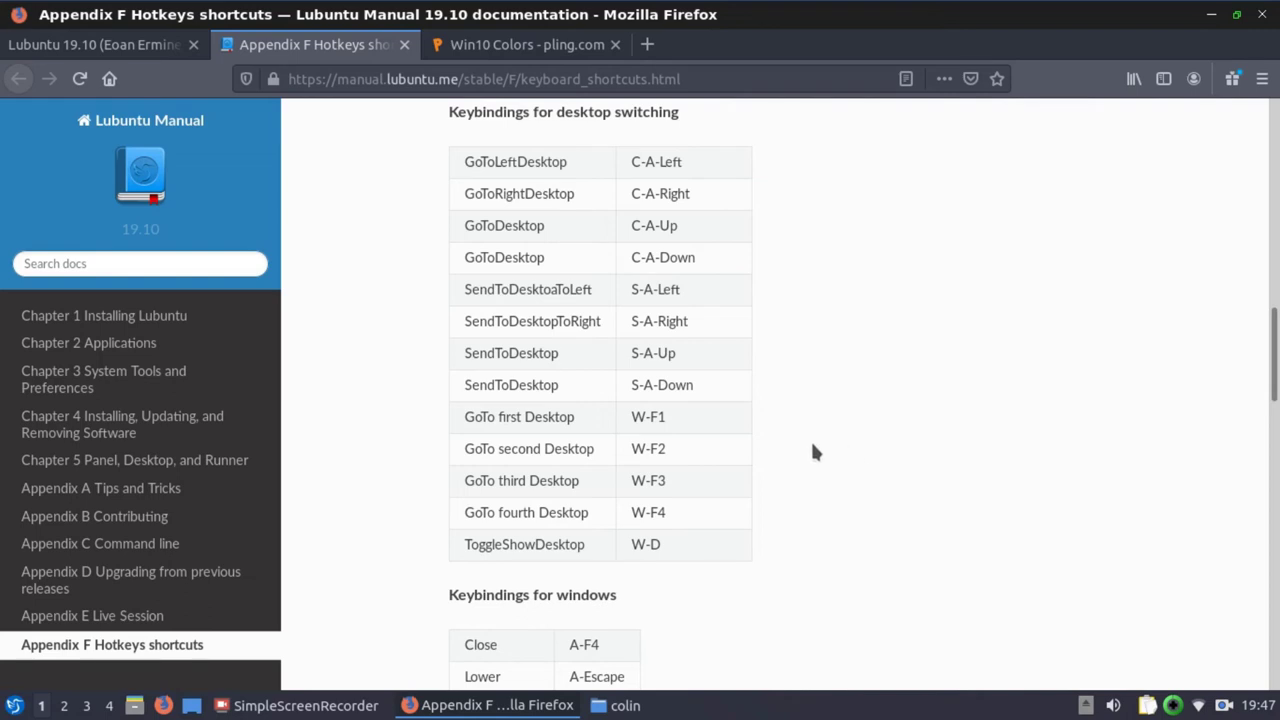
{"action": "scroll", "coordinate": [814, 450], "scroll_direction": "up", "scroll_amount": 4}
{"action": "scroll", "coordinate": [814, 450], "scroll_direction": "down", "scroll_amount": 3}
{"action": "scroll", "coordinate": [814, 453], "scroll_direction": "down", "scroll_amount": 3}
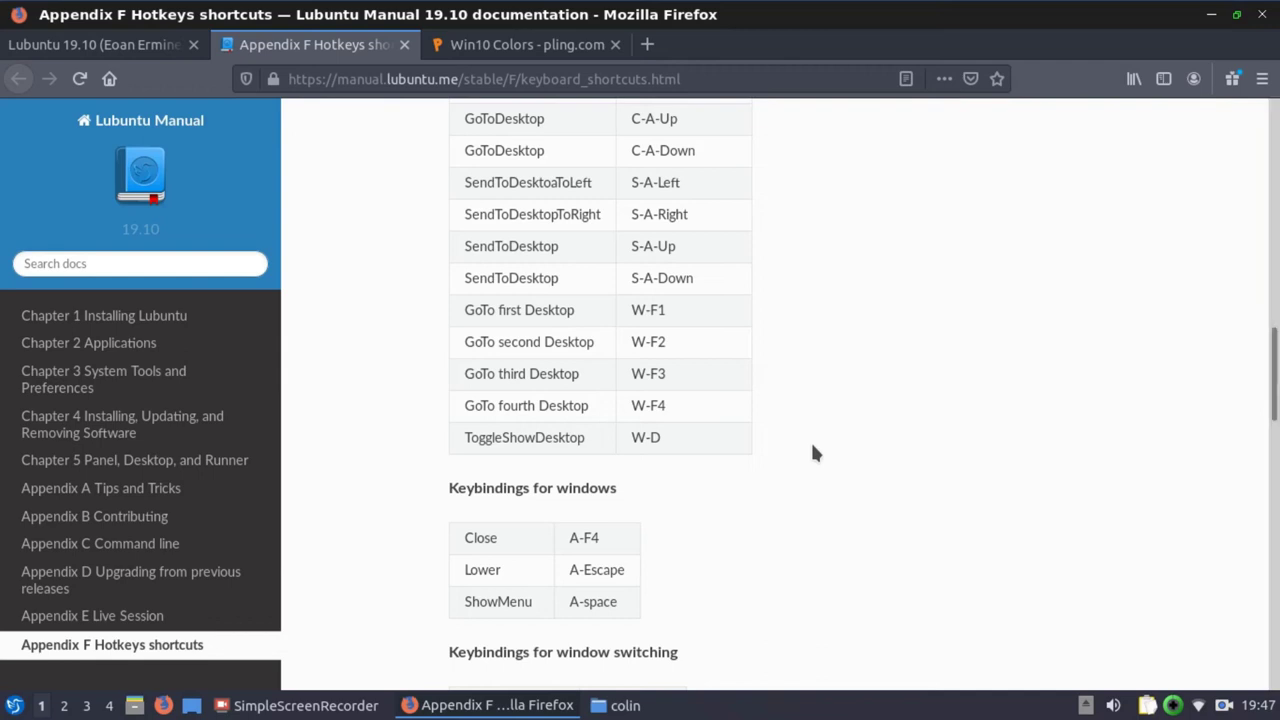
{"action": "scroll", "coordinate": [818, 430], "scroll_direction": "down", "scroll_amount": 5}
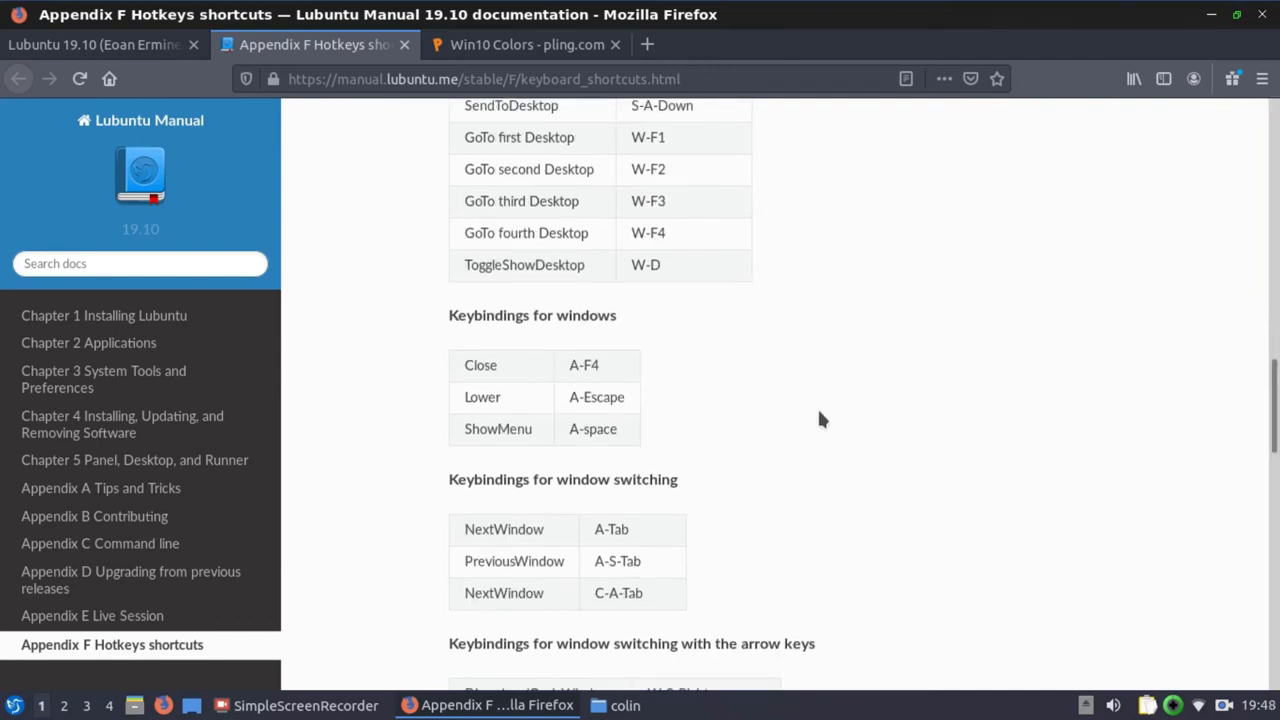
{"action": "scroll", "coordinate": [818, 420], "scroll_direction": "down", "scroll_amount": 5}
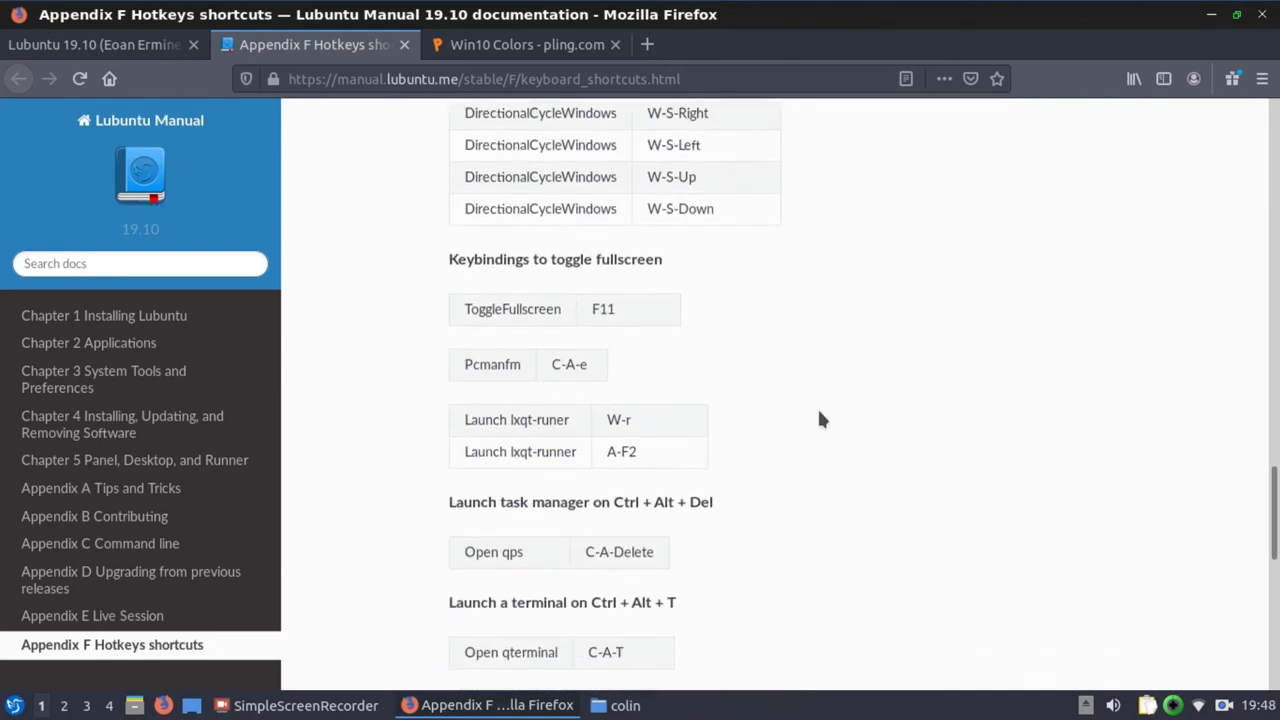
{"action": "scroll", "coordinate": [818, 420], "scroll_direction": "down", "scroll_amount": 3}
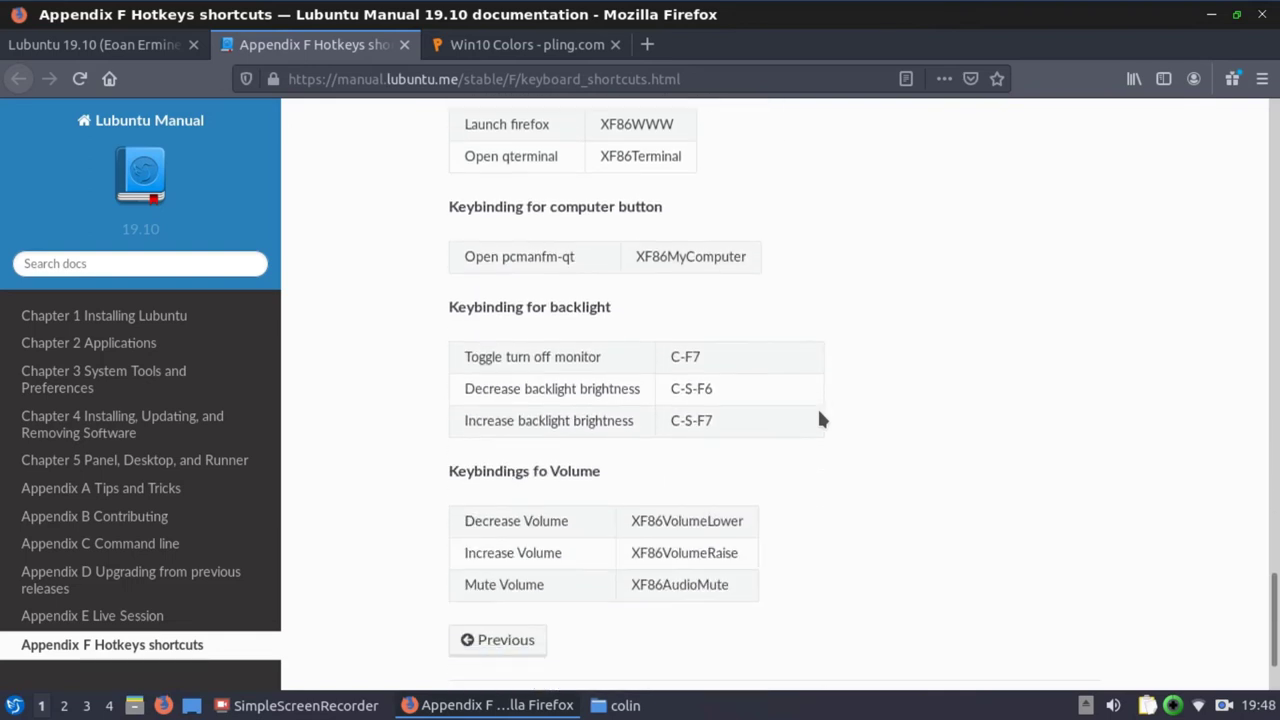
{"action": "scroll", "coordinate": [818, 420], "scroll_direction": "up", "scroll_amount": 14}
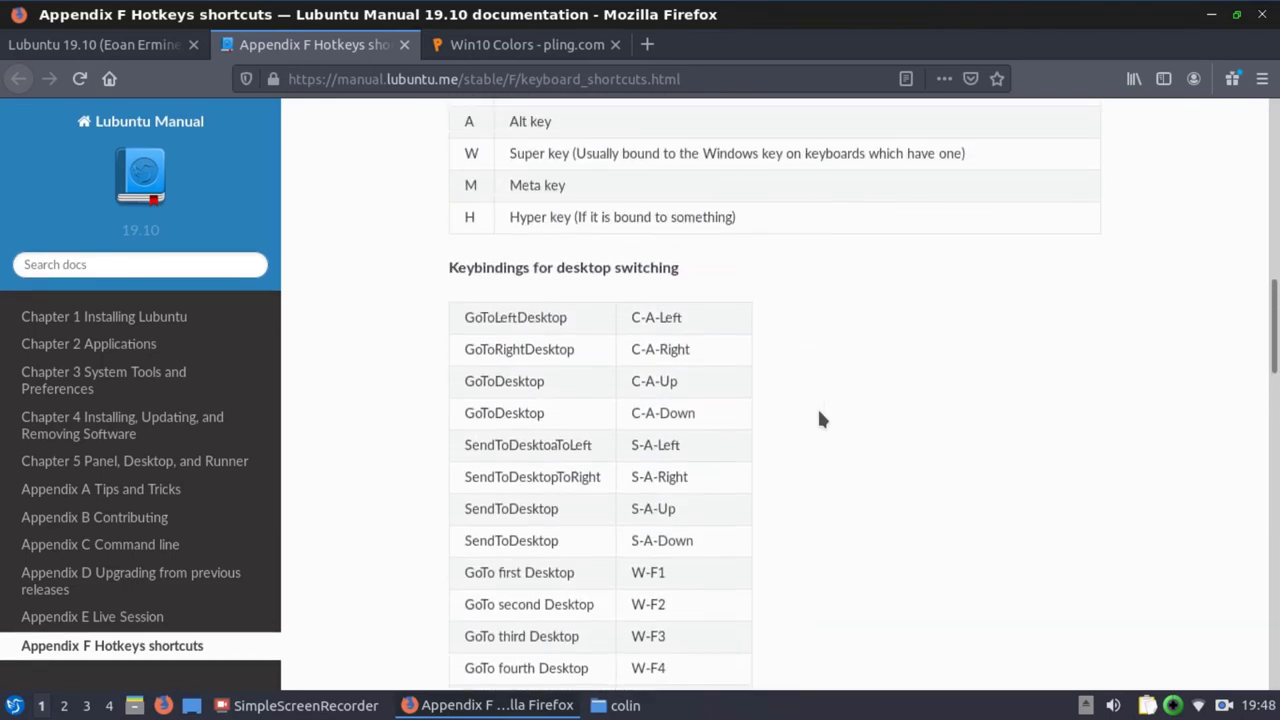
{"action": "scroll", "coordinate": [818, 420], "scroll_direction": "down", "scroll_amount": 2}
{"action": "scroll", "coordinate": [818, 412], "scroll_direction": "down", "scroll_amount": 2}
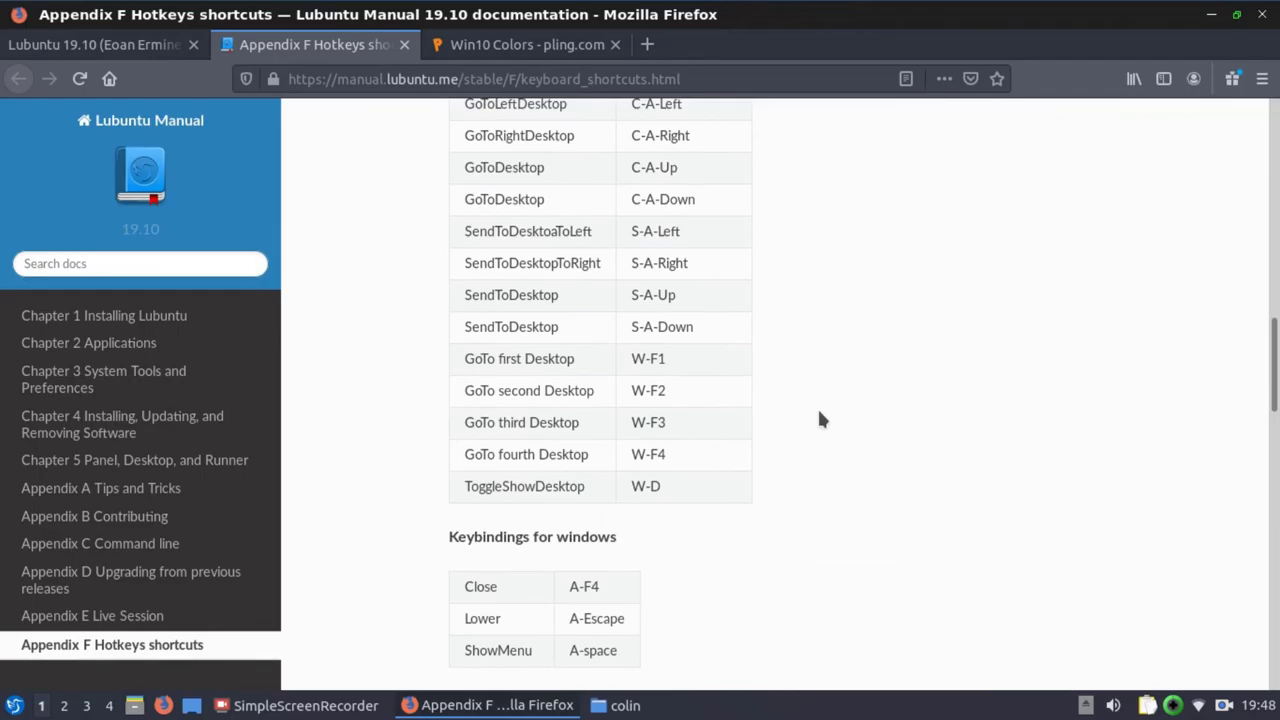
{"action": "key", "text": "ctrl+alt+Right"}
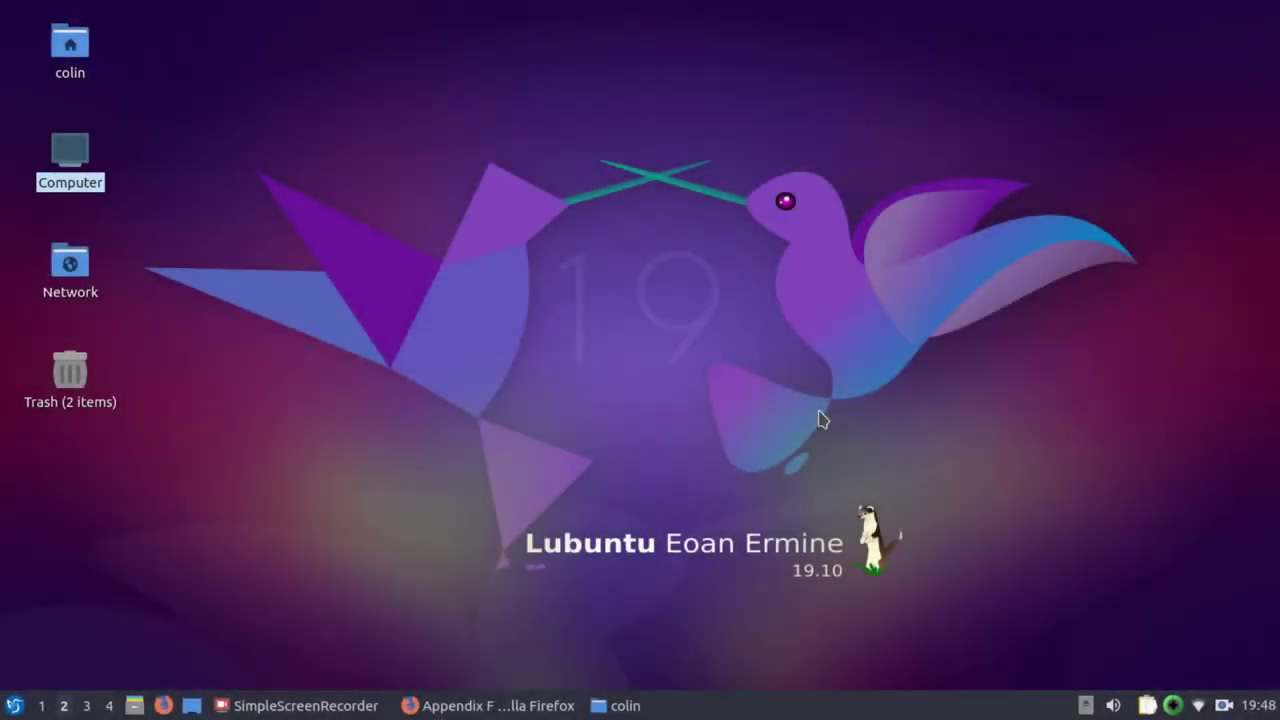
{"action": "key", "text": "ctrl+alt+Right"}
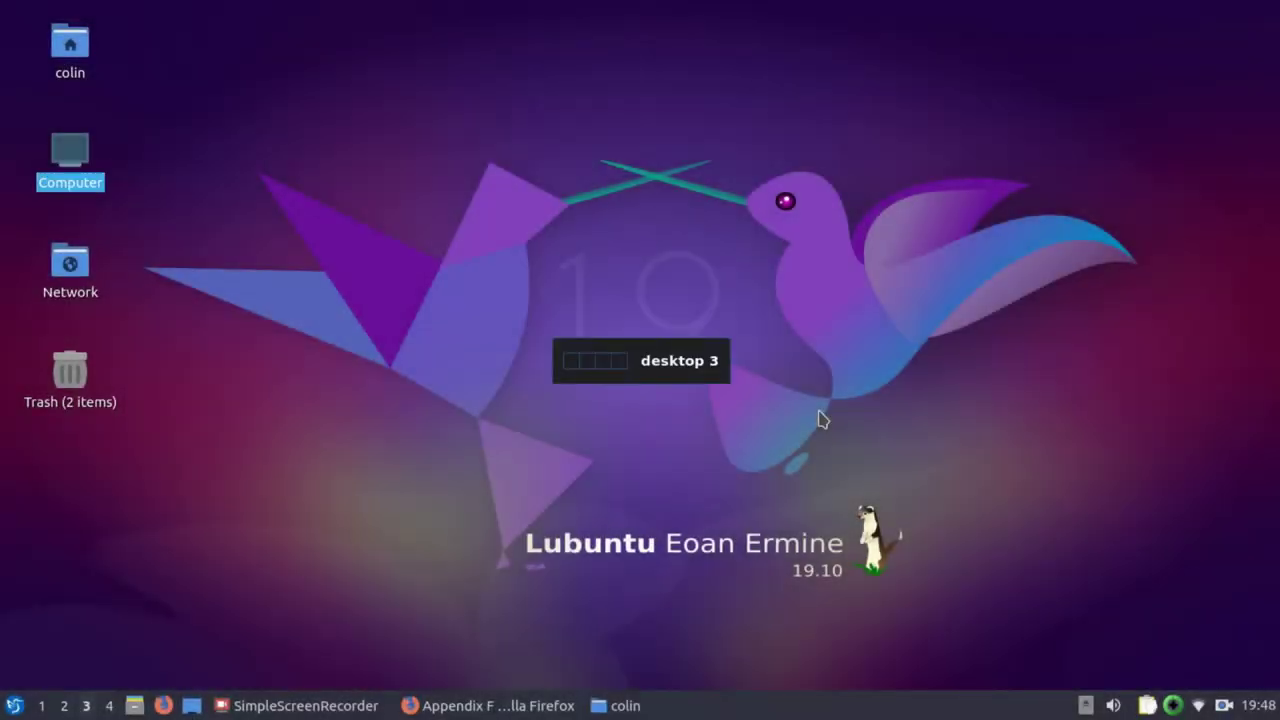
{"action": "key", "text": "ctrl+alt+Left"}
{"action": "key", "text": "ctrl+alt+Left"}
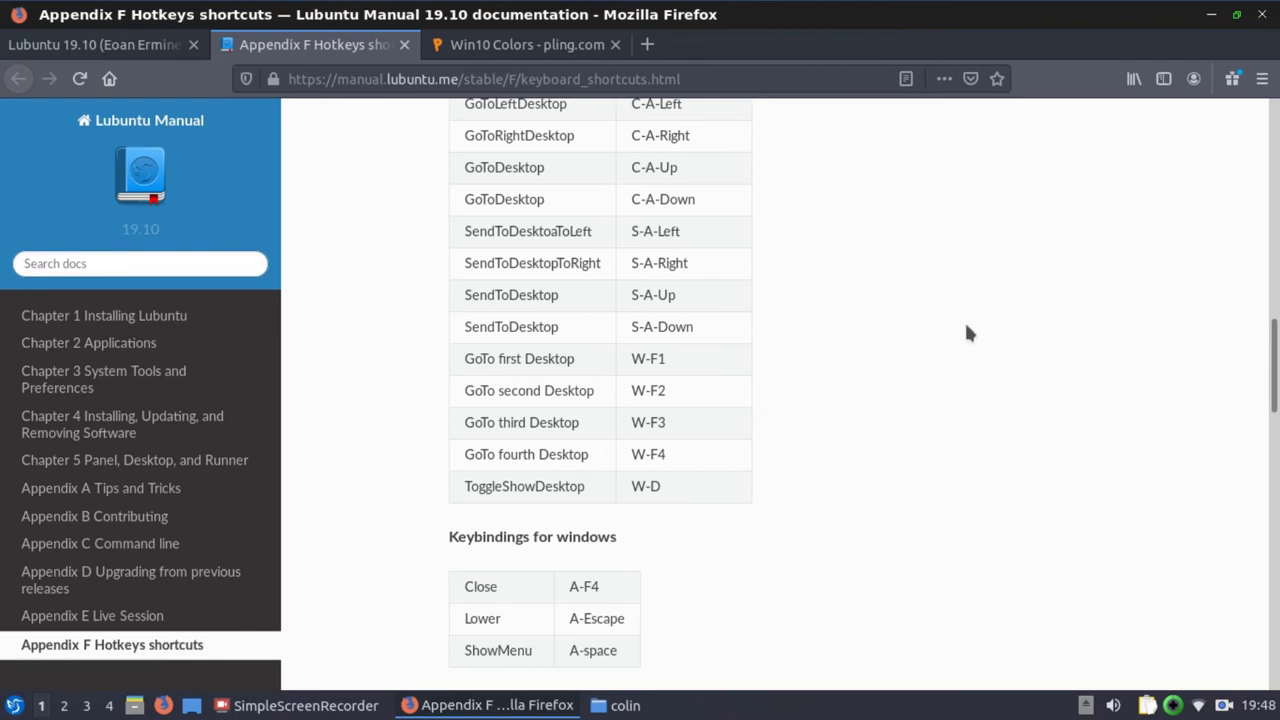
- Minimize Firefox, start Trojitá, cancel its Settings, then close it so it stays in the tray
{"action": "left_click", "coordinate": [1211, 14]}
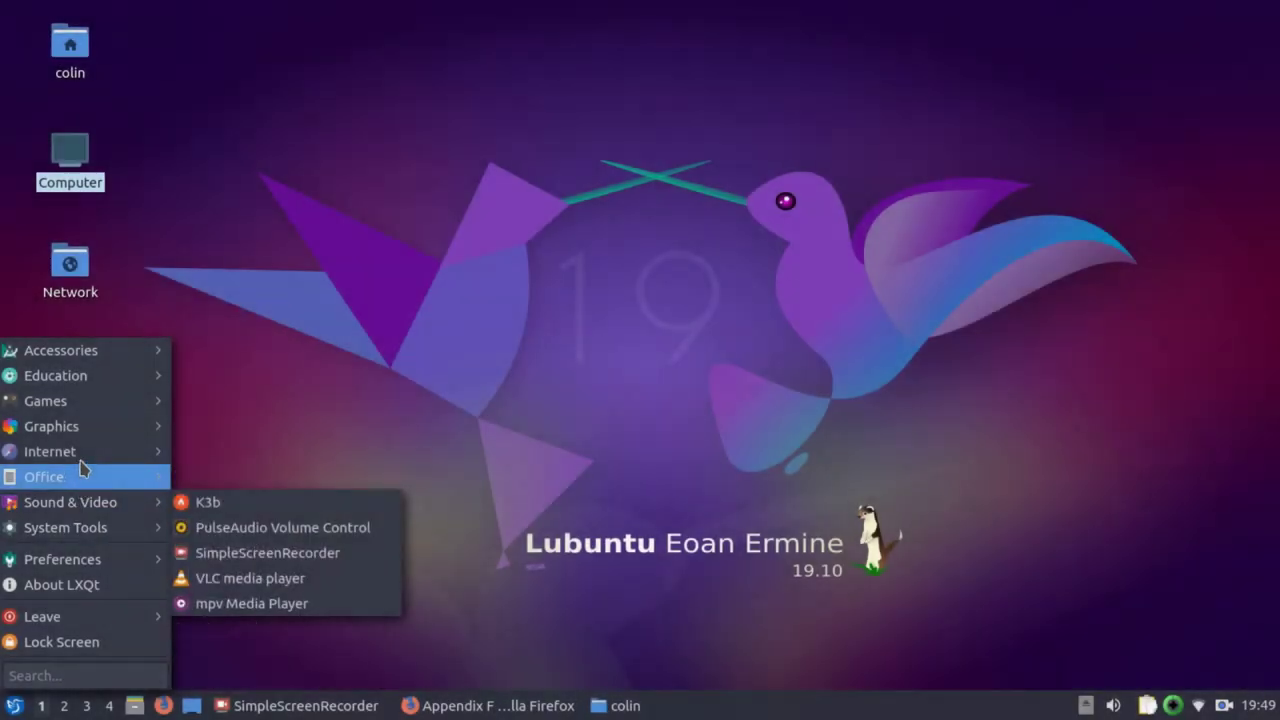
{"action": "mouse_move", "coordinate": [84, 457]}
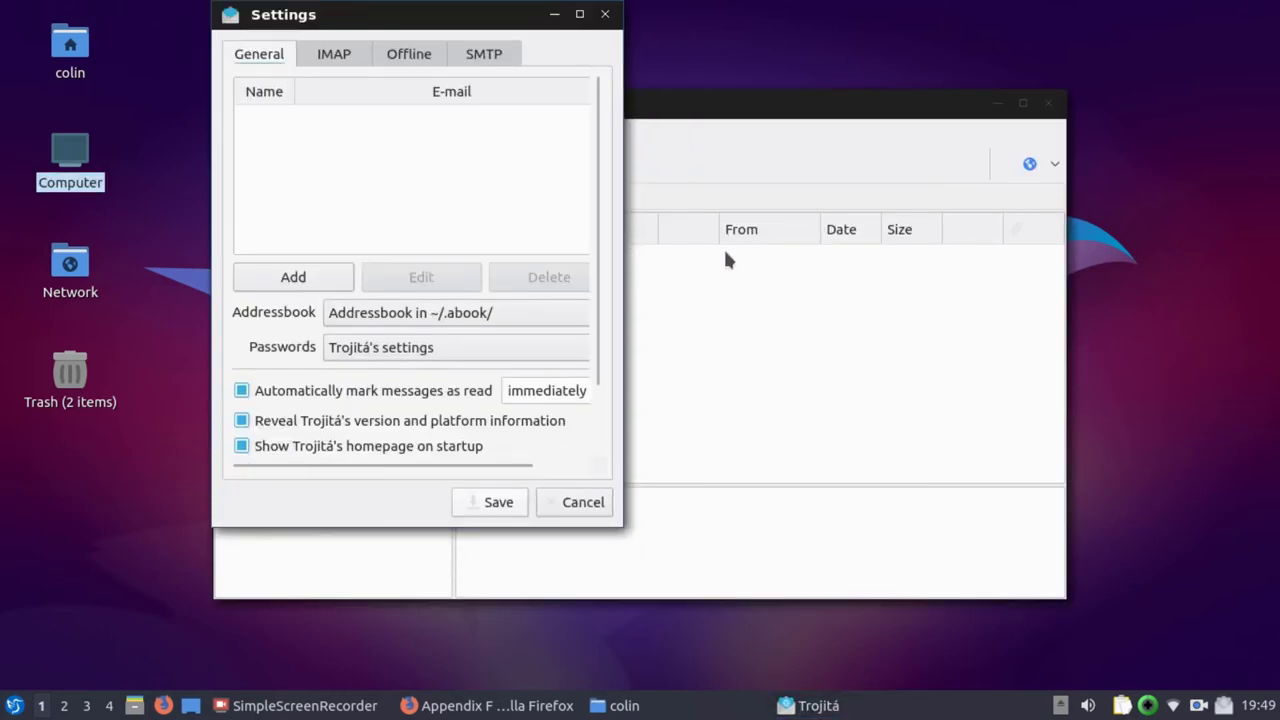
{"action": "left_click_drag", "start_coordinate": [412, 9], "coordinate": [553, 83]}
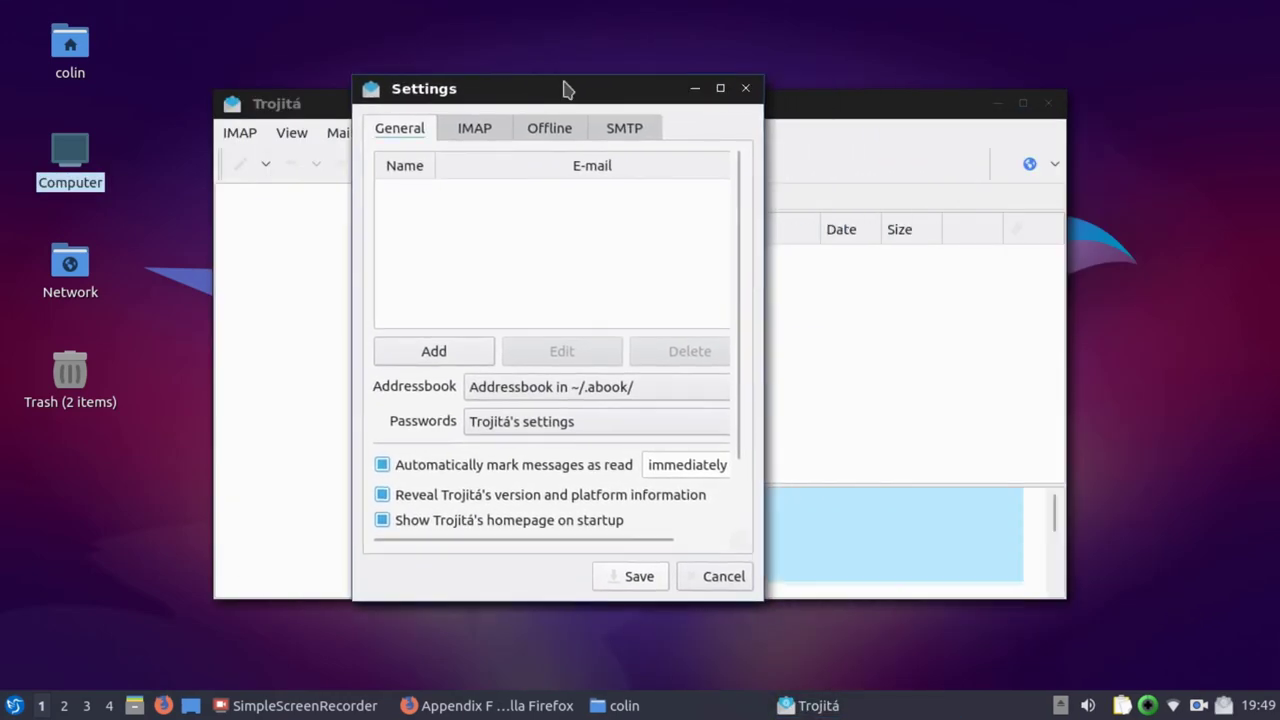
{"action": "left_click", "coordinate": [714, 577]}
{"action": "left_click", "coordinate": [824, 360]}
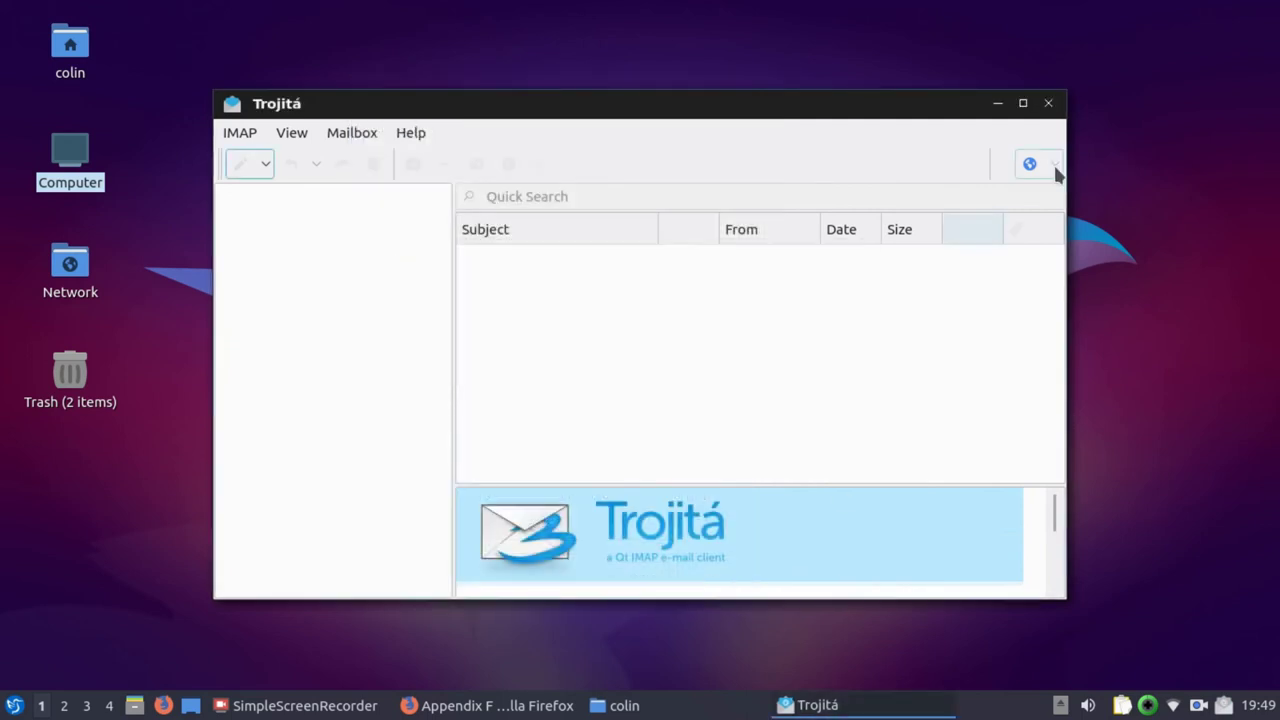
{"action": "left_click", "coordinate": [1053, 104]}
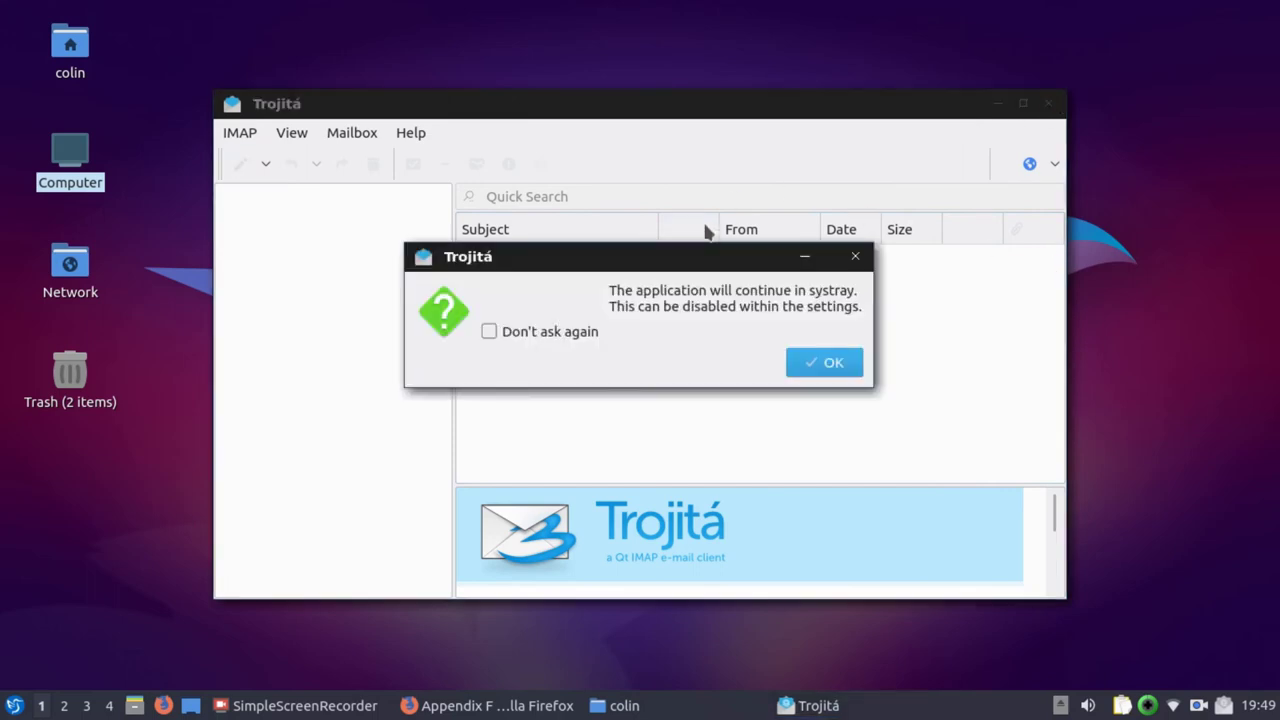
{"action": "left_click", "coordinate": [825, 362]}
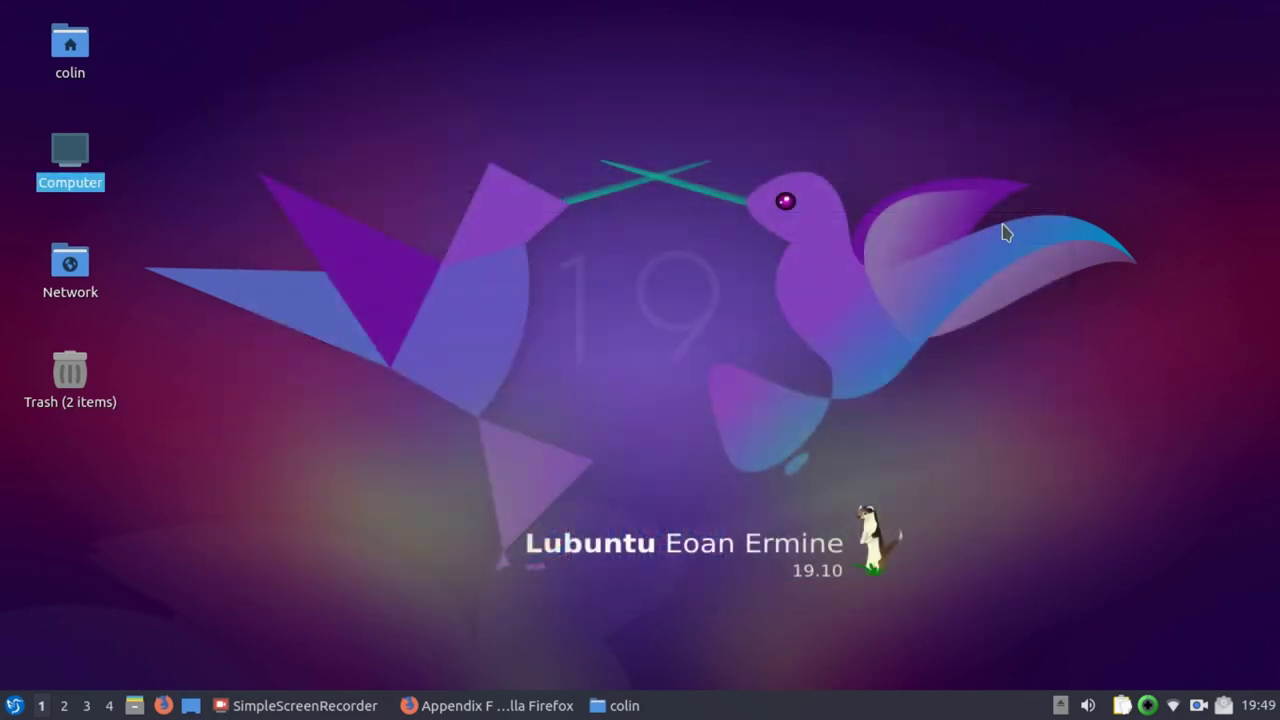
{"action": "right_click", "coordinate": [545, 183]}
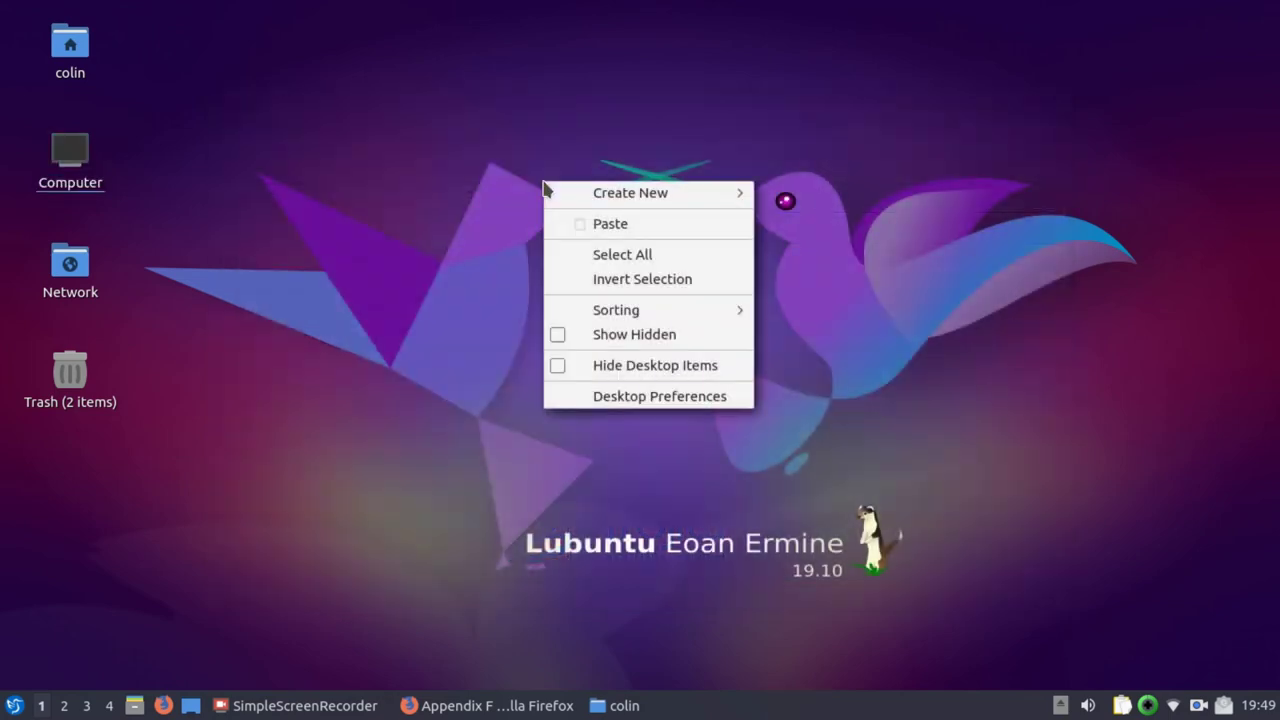
{"action": "left_click", "coordinate": [659, 396]}
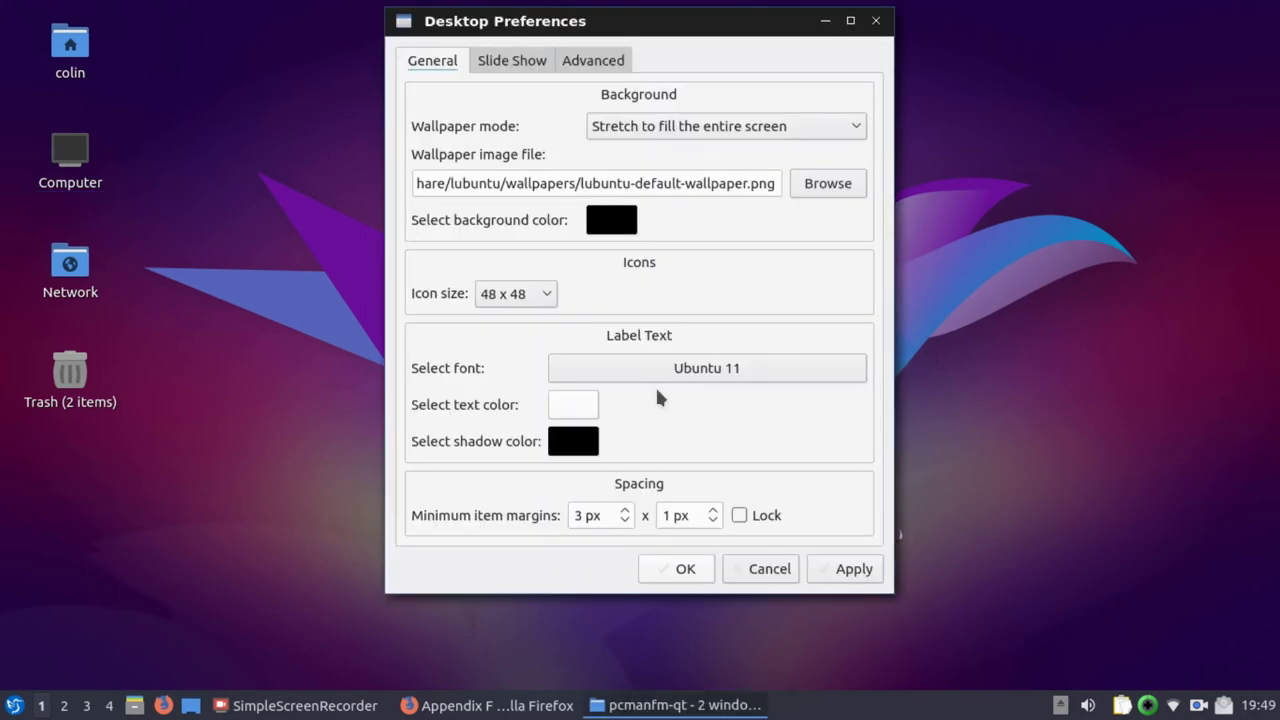
{"action": "left_click", "coordinate": [505, 62]}
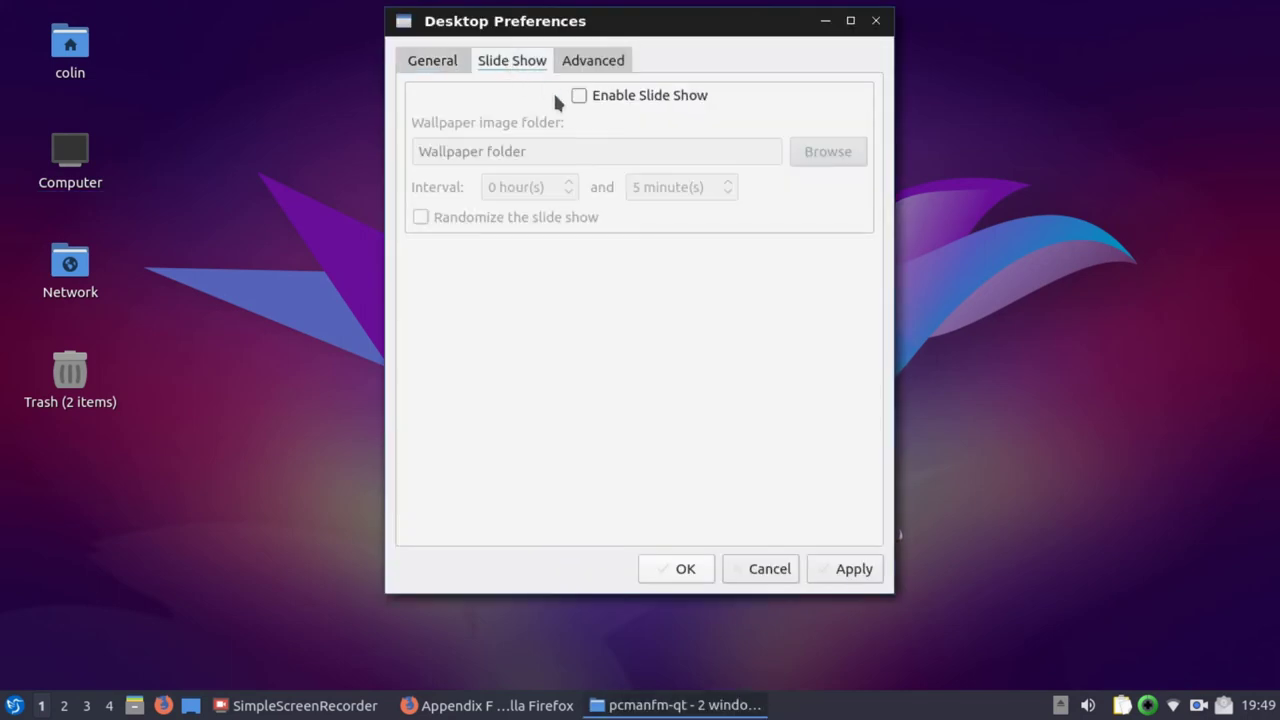
{"action": "left_click", "coordinate": [624, 68]}
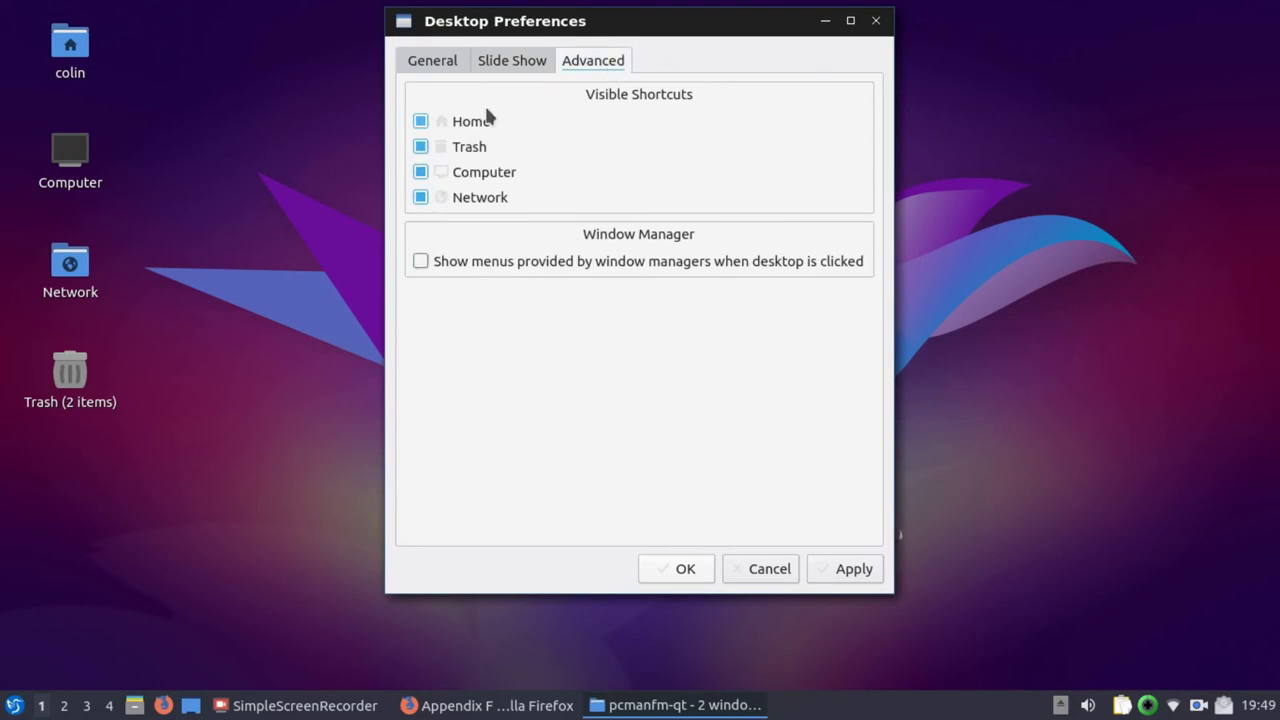
{"action": "left_click", "coordinate": [421, 121]}
{"action": "left_click", "coordinate": [421, 146]}
{"action": "left_click", "coordinate": [421, 172]}
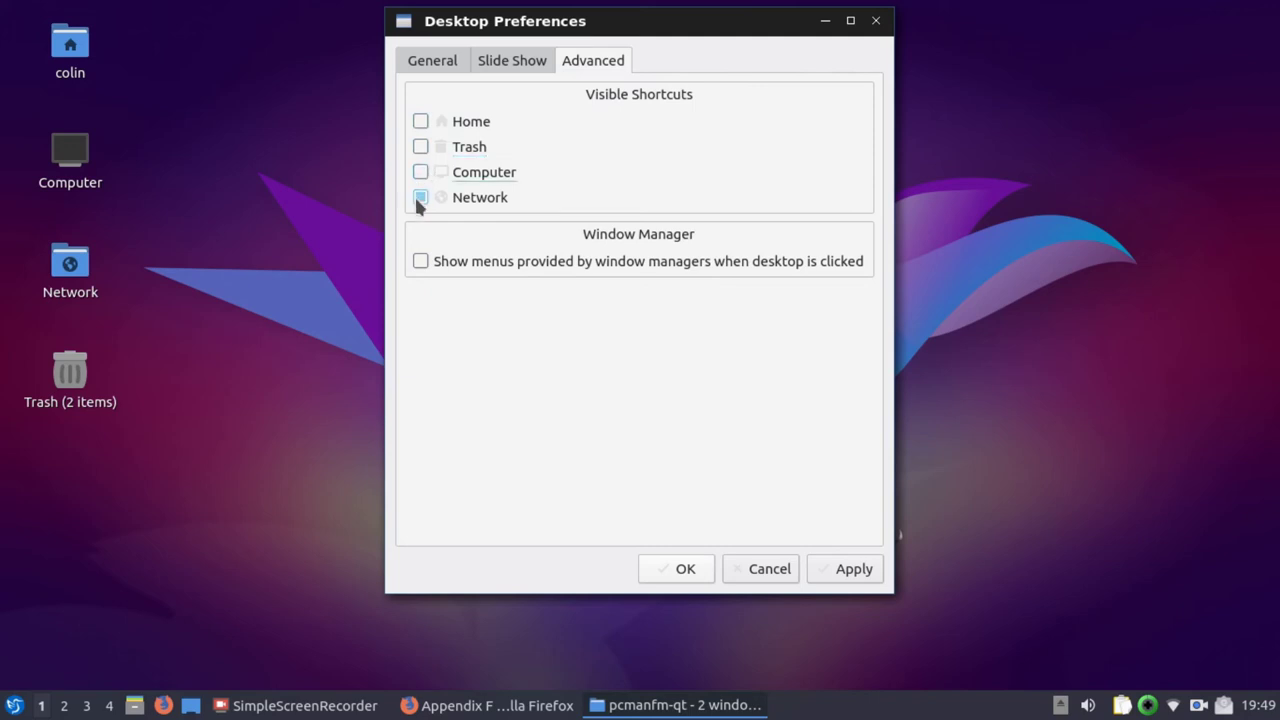
{"action": "left_click", "coordinate": [420, 197]}
{"action": "left_click", "coordinate": [855, 570]}
{"action": "left_click", "coordinate": [421, 172]}
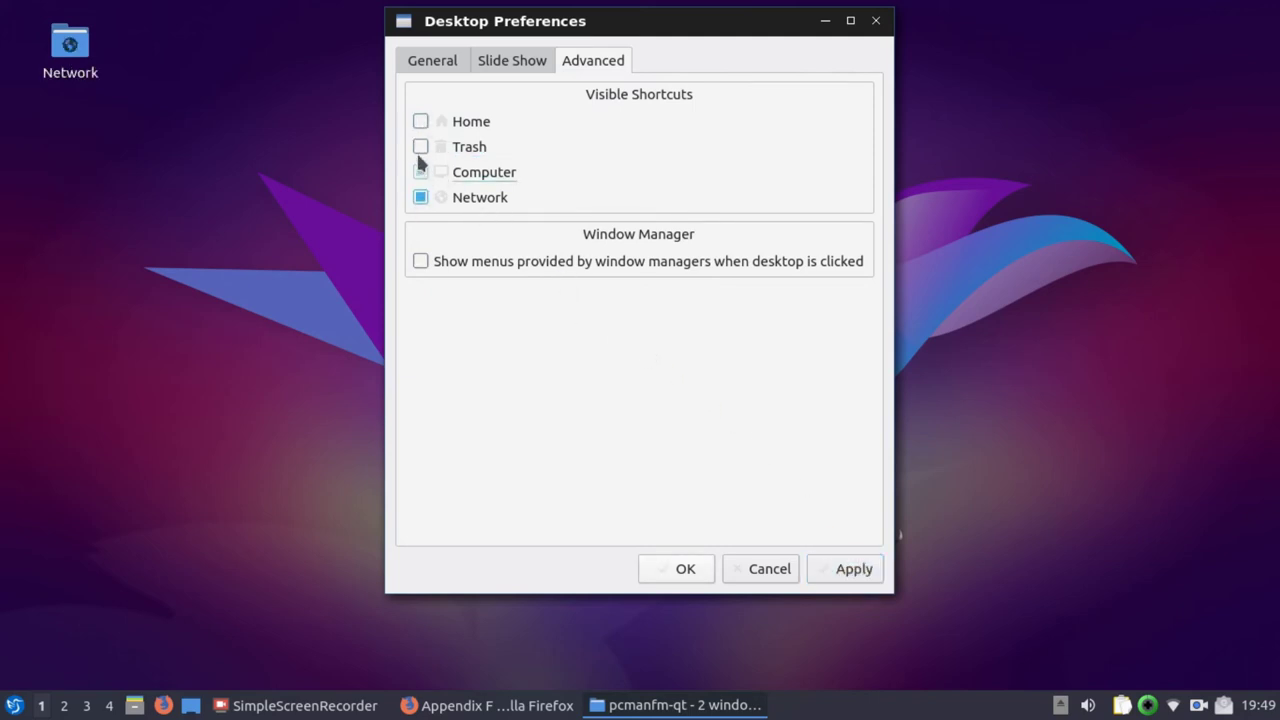
{"action": "left_click", "coordinate": [420, 147]}
{"action": "left_click", "coordinate": [421, 122]}
{"action": "left_click", "coordinate": [852, 567]}
{"action": "left_click", "coordinate": [876, 20]}
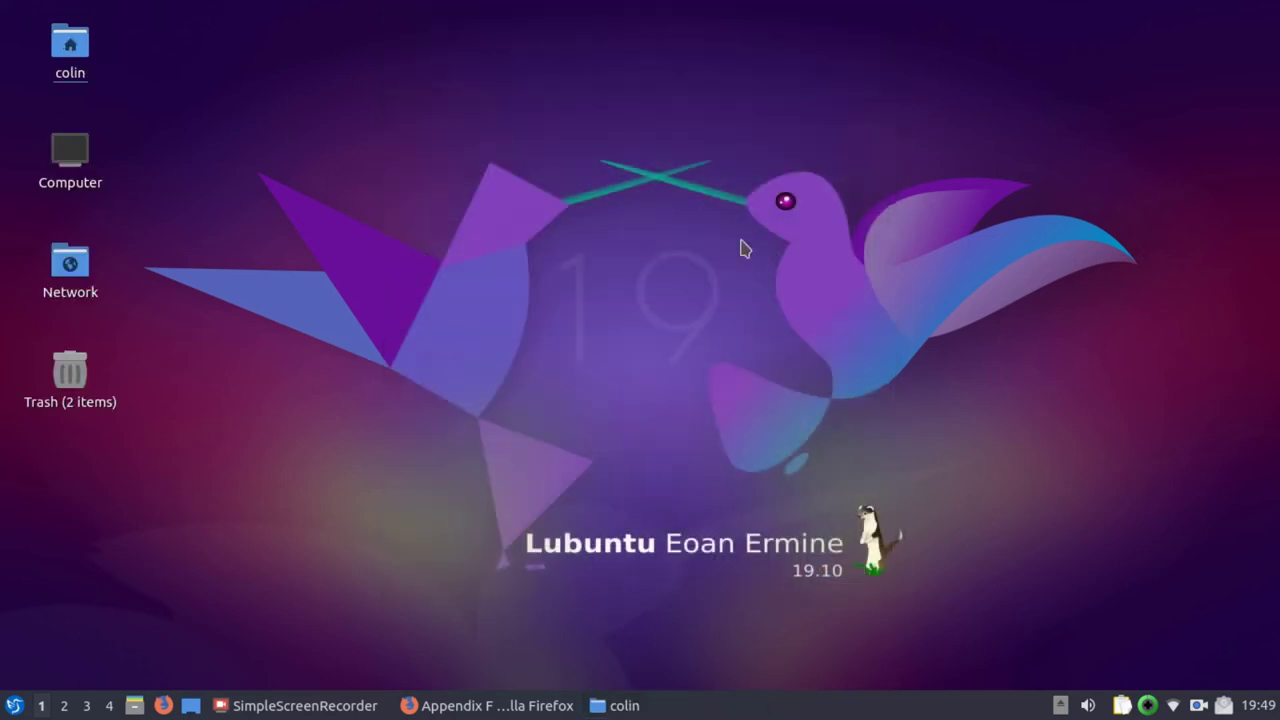
{"action": "right_click", "coordinate": [549, 150]}
{"action": "mouse_move", "coordinate": [549, 152]}
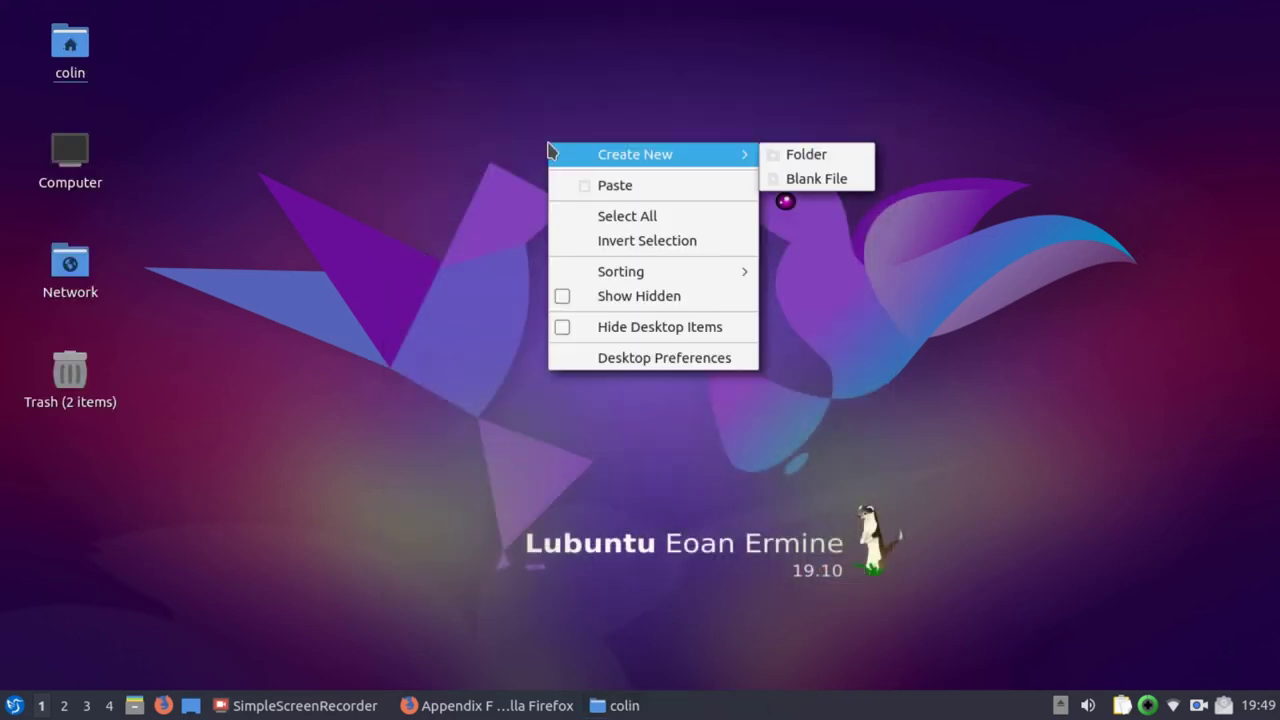
{"action": "left_click", "coordinate": [680, 336]}
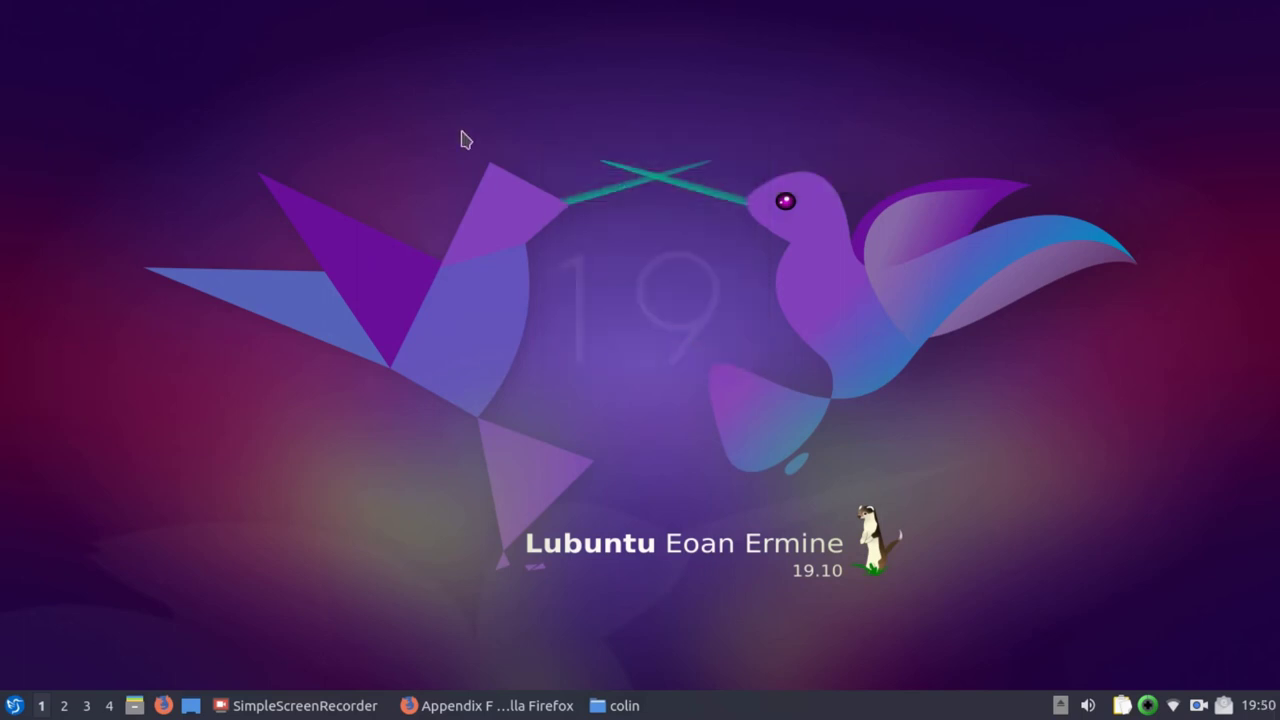
{"action": "right_click", "coordinate": [564, 158]}
{"action": "mouse_move", "coordinate": [565, 160]}
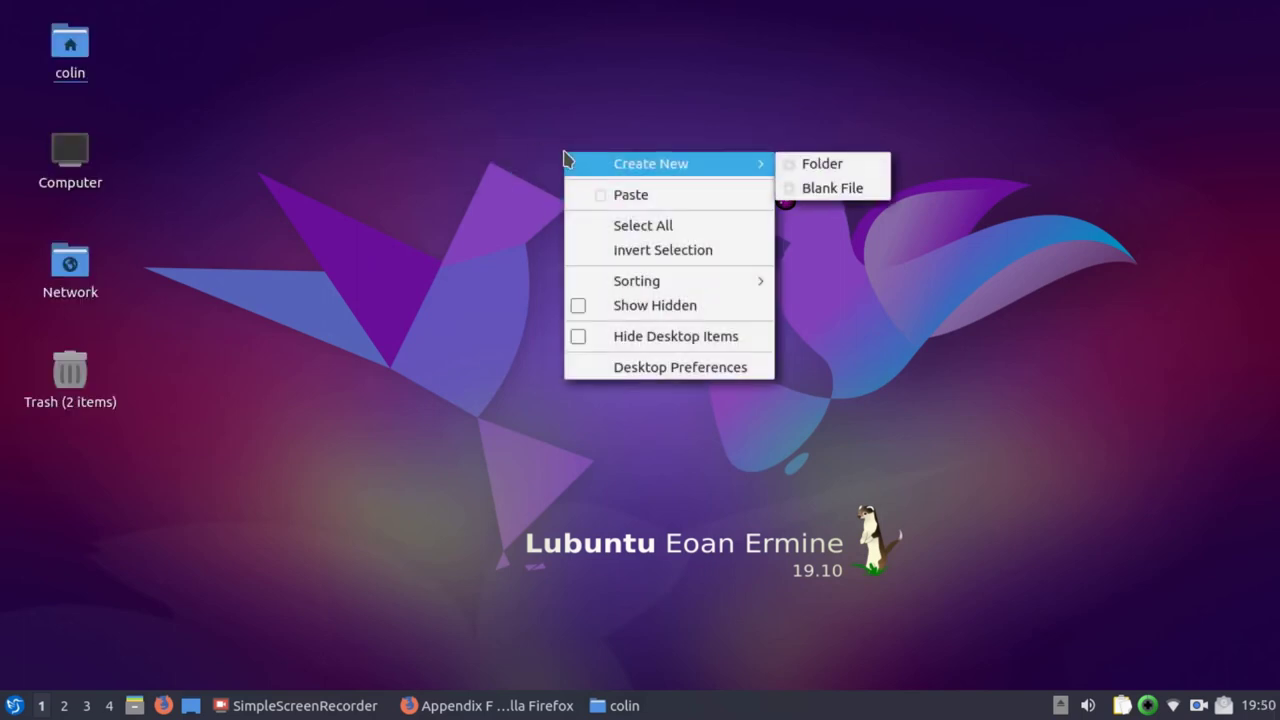
{"action": "left_click", "coordinate": [643, 336]}
{"action": "right_click", "coordinate": [600, 198]}
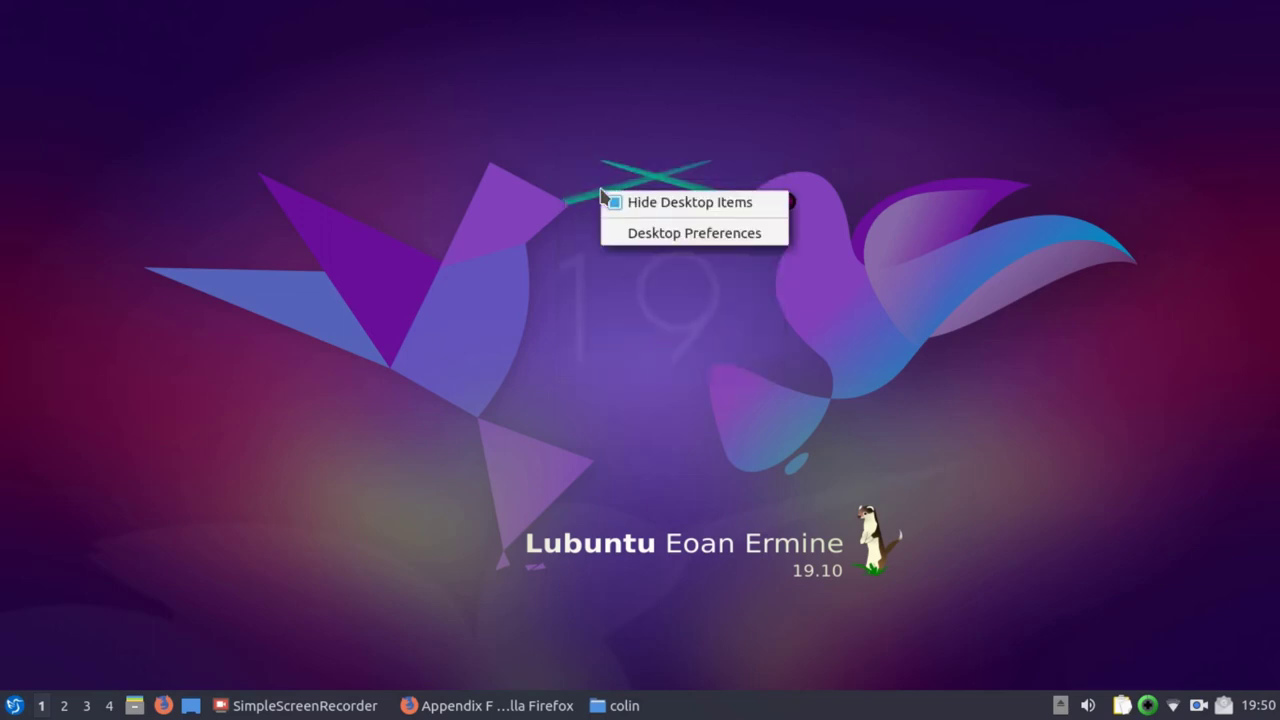
{"action": "left_click", "coordinate": [616, 200]}
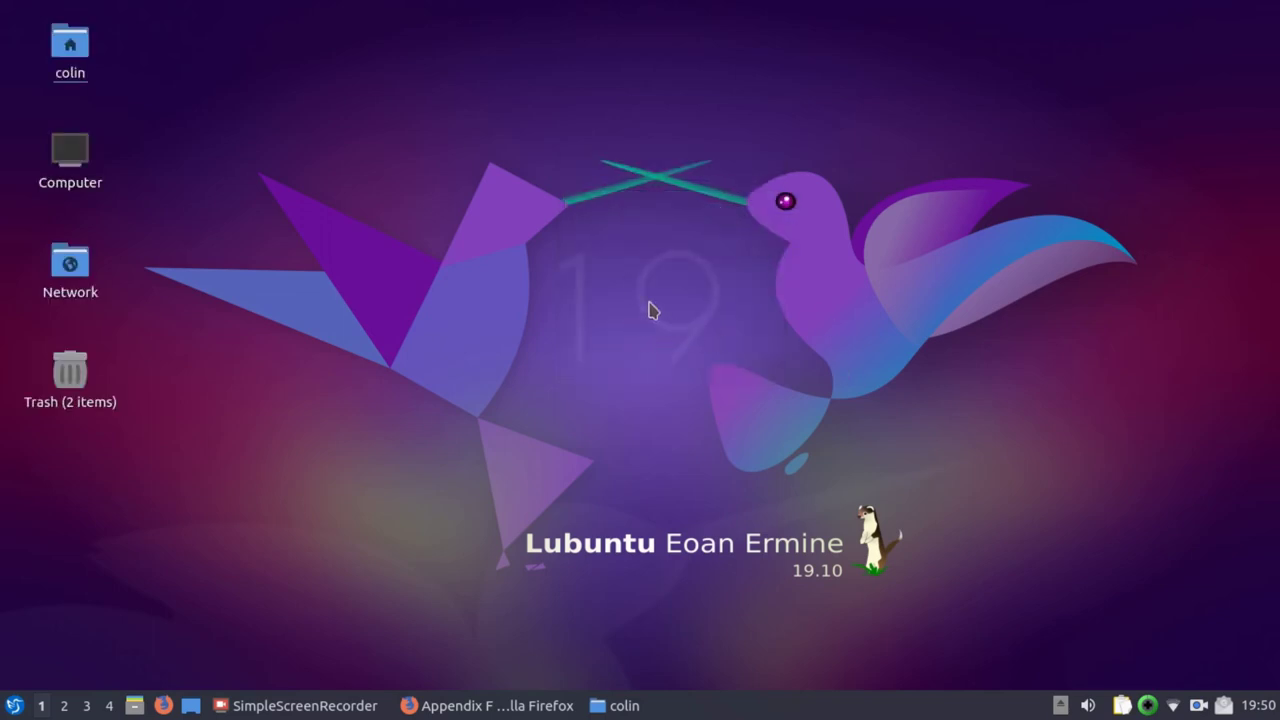
{"action": "right_click", "coordinate": [618, 253]}
{"action": "mouse_move", "coordinate": [620, 258]}
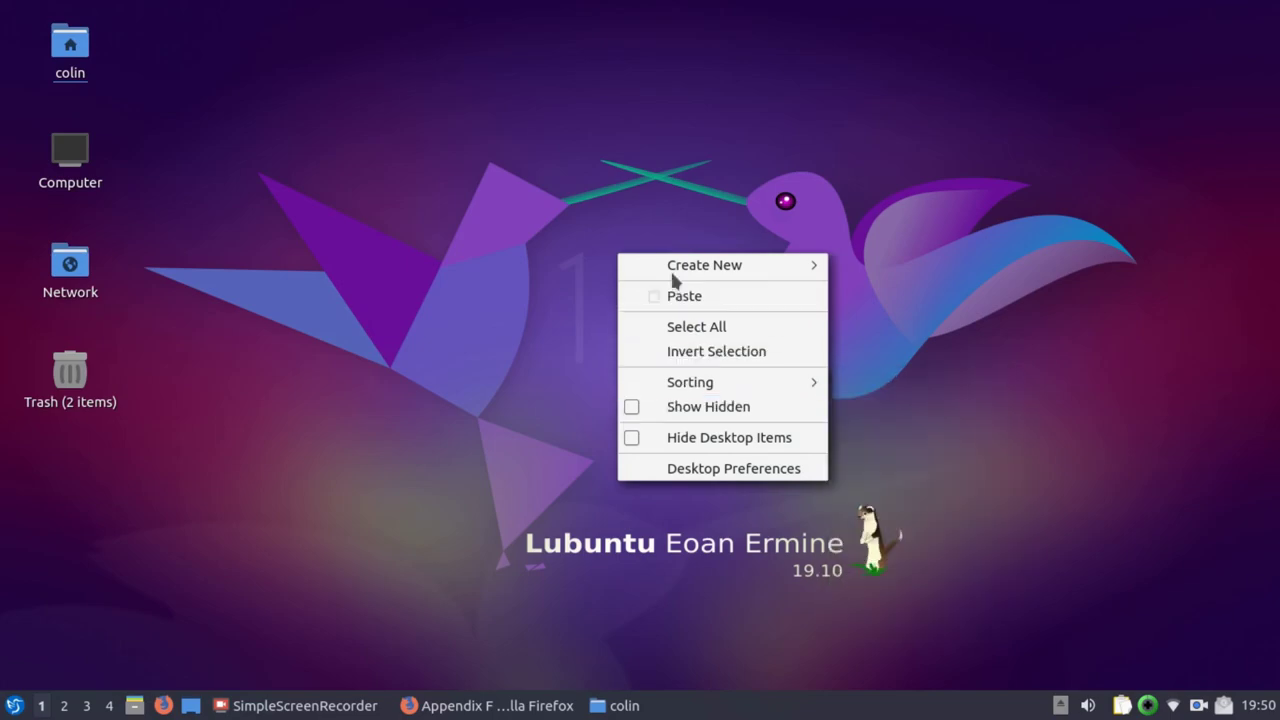
{"action": "left_click", "coordinate": [529, 171]}
{"action": "left_click", "coordinate": [15, 707]}
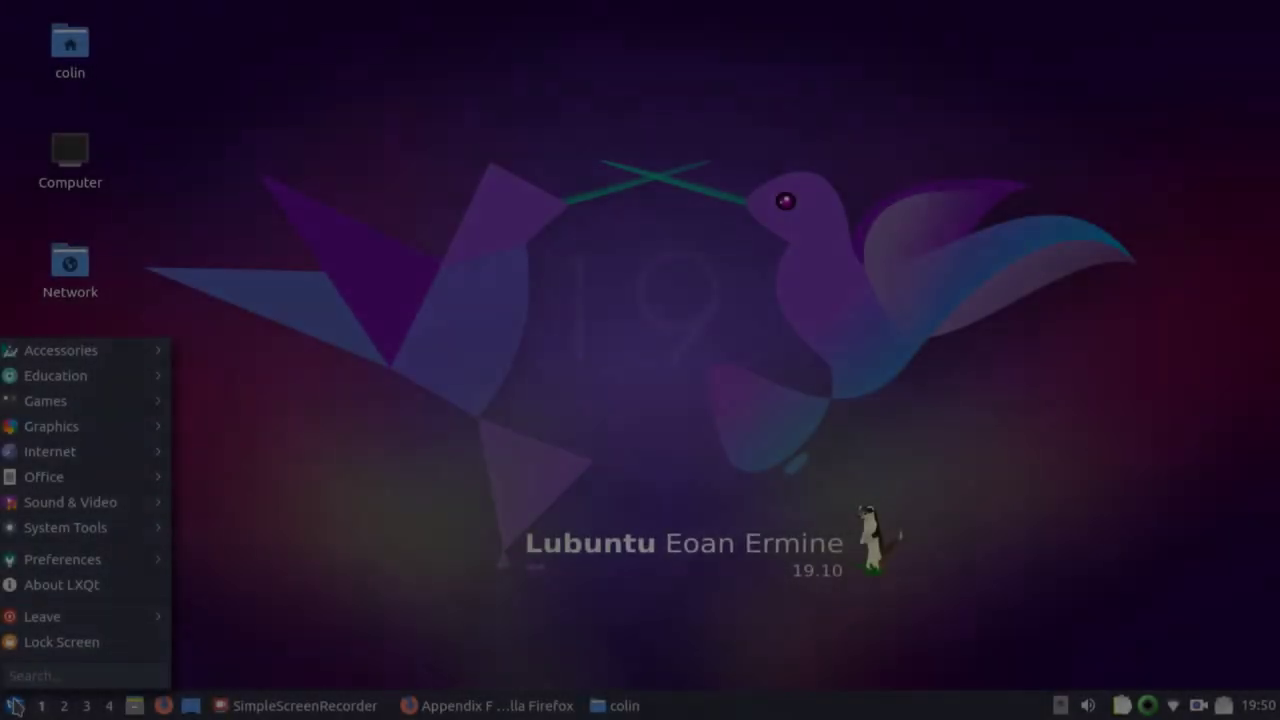
{"action": "type", "text": "libre"}
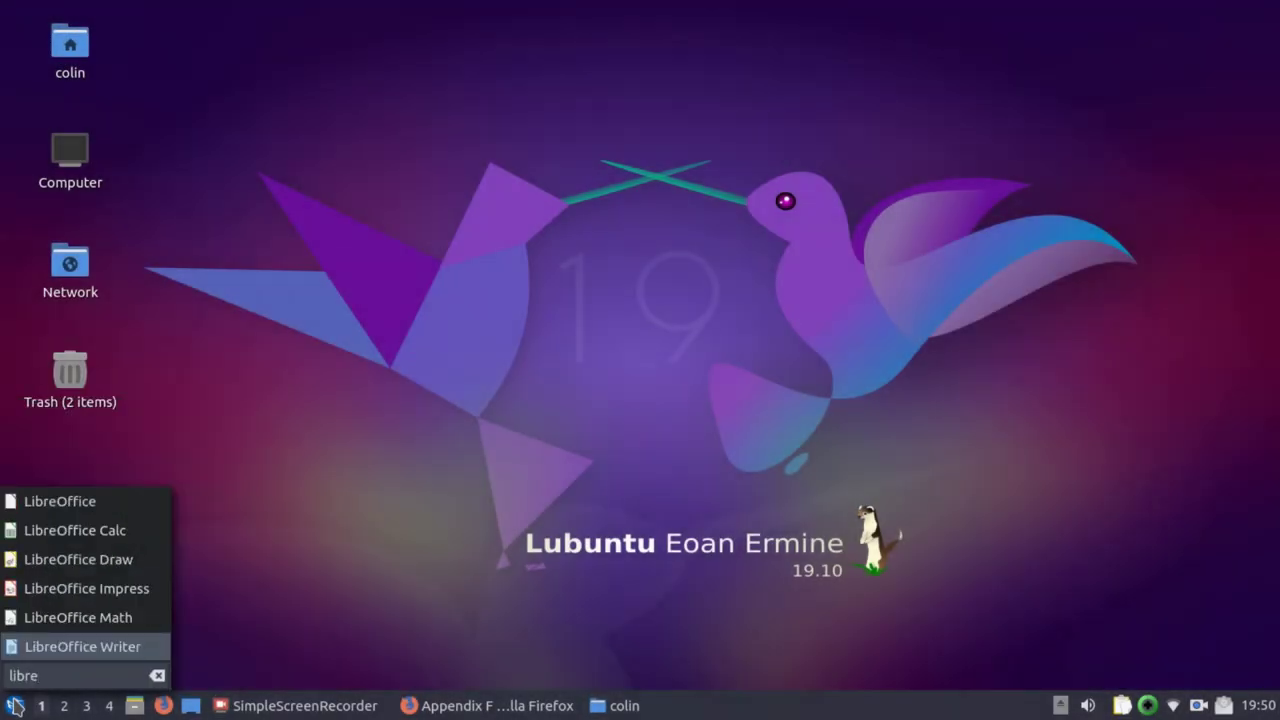
{"action": "key", "text": "BackSpace"}
{"action": "key", "text": "BackSpace"}
{"action": "key", "text": "BackSpace"}
{"action": "key", "text": "BackSpace"}
{"action": "key", "text": "BackSpace"}
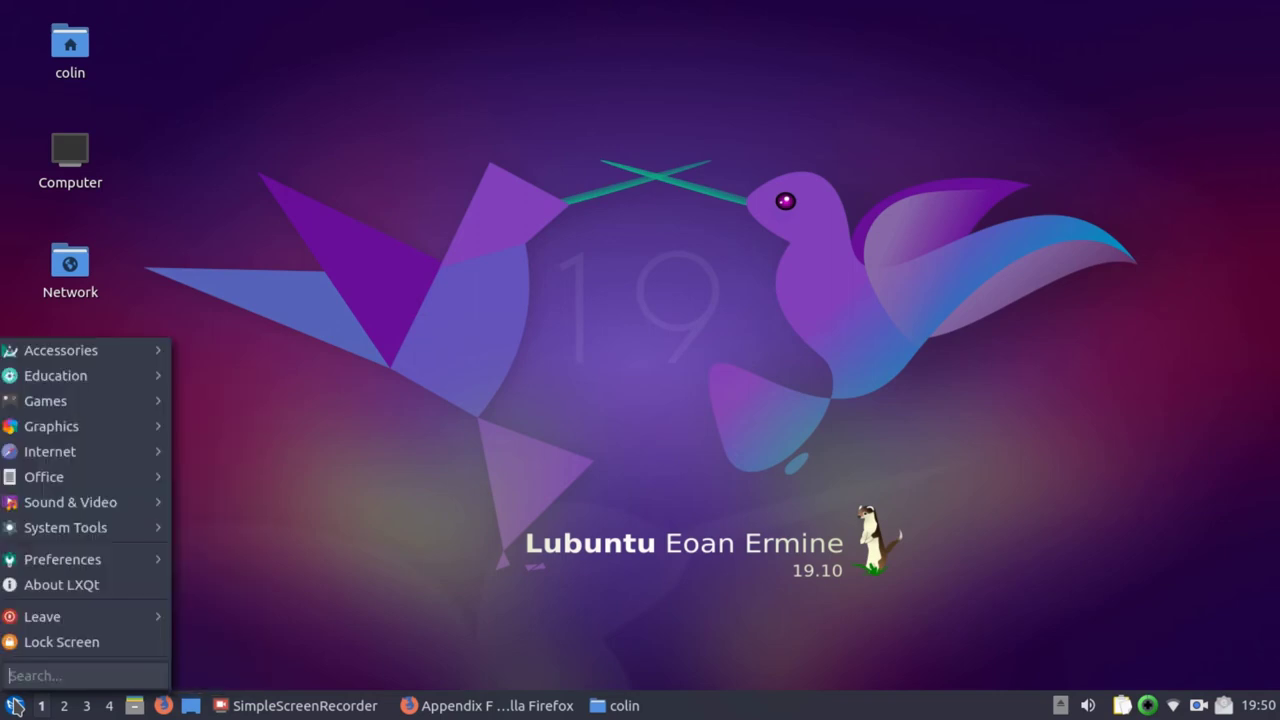
{"action": "type", "text": "fire"}
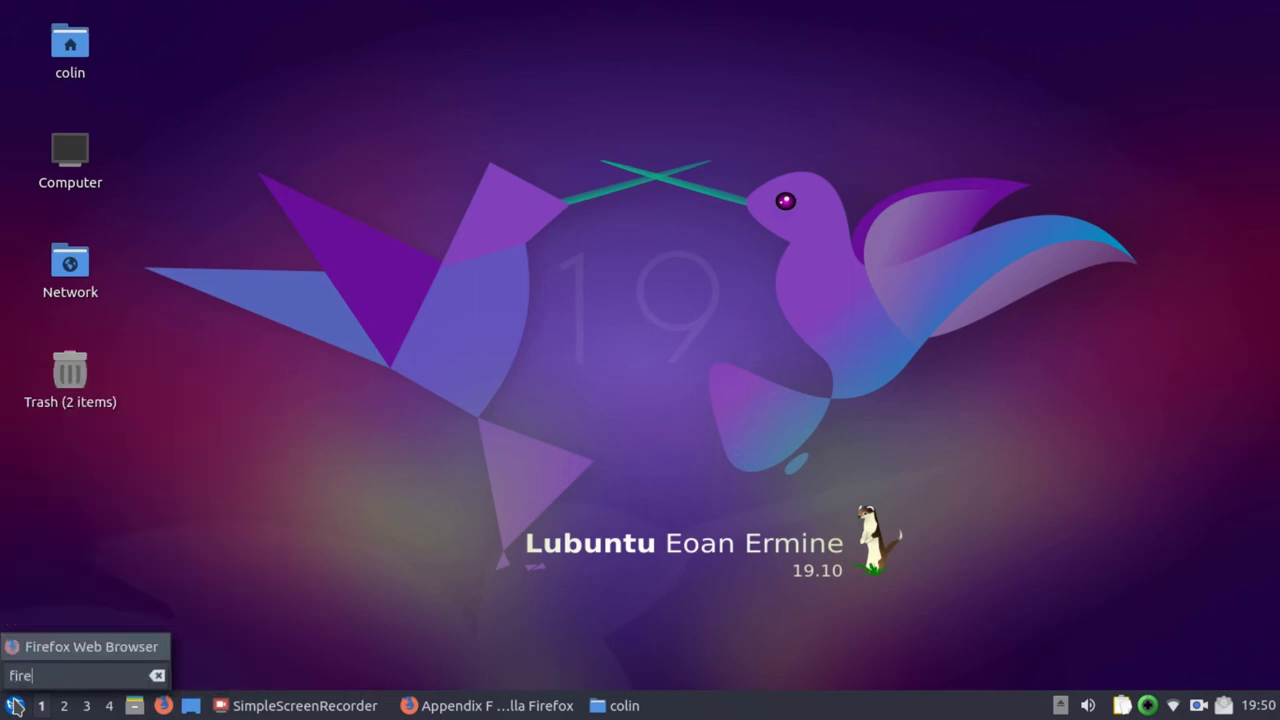
{"action": "key", "text": "BackSpace"}
{"action": "key", "text": "BackSpace"}
{"action": "key", "text": "BackSpace"}
{"action": "key", "text": "BackSpace"}
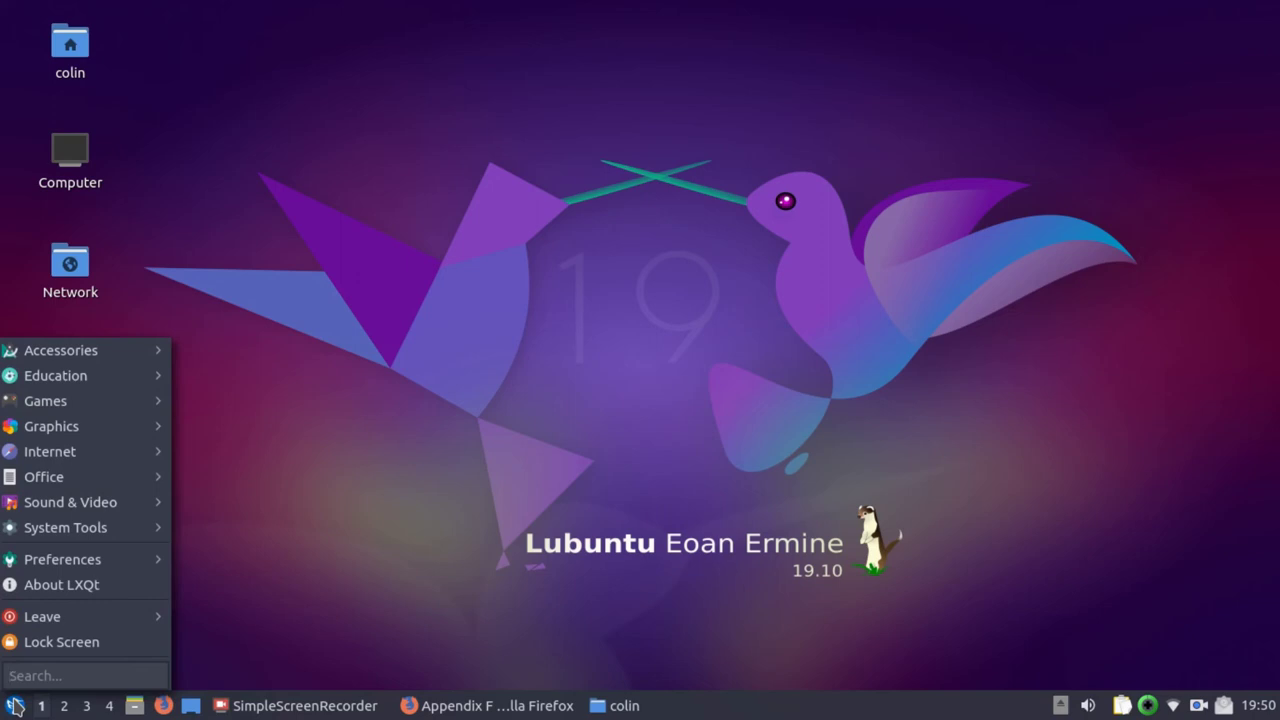
{"action": "type", "text": "shu"}
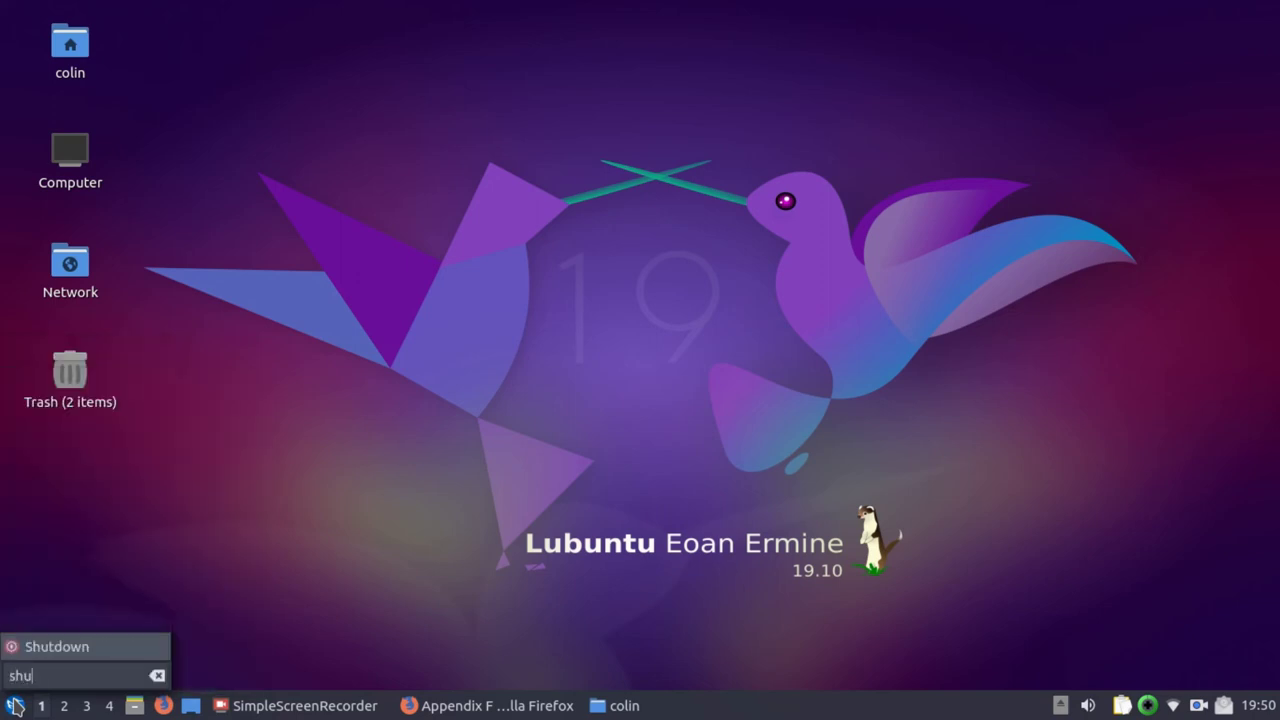
{"action": "key", "text": "BackSpace"}
{"action": "key", "text": "BackSpace"}
{"action": "key", "text": "BackSpace"}
{"action": "type", "text": "add"}
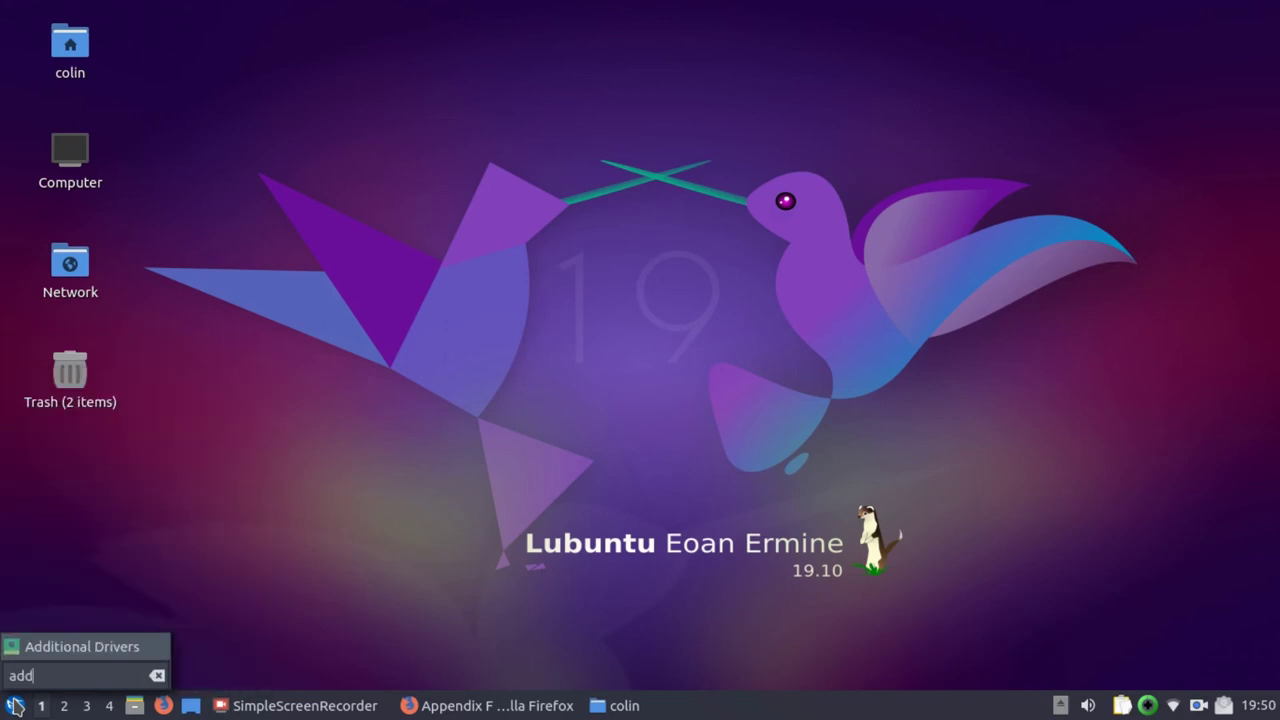
{"action": "key", "text": "BackSpace"}
{"action": "key", "text": "BackSpace"}
{"action": "key", "text": "BackSpace"}
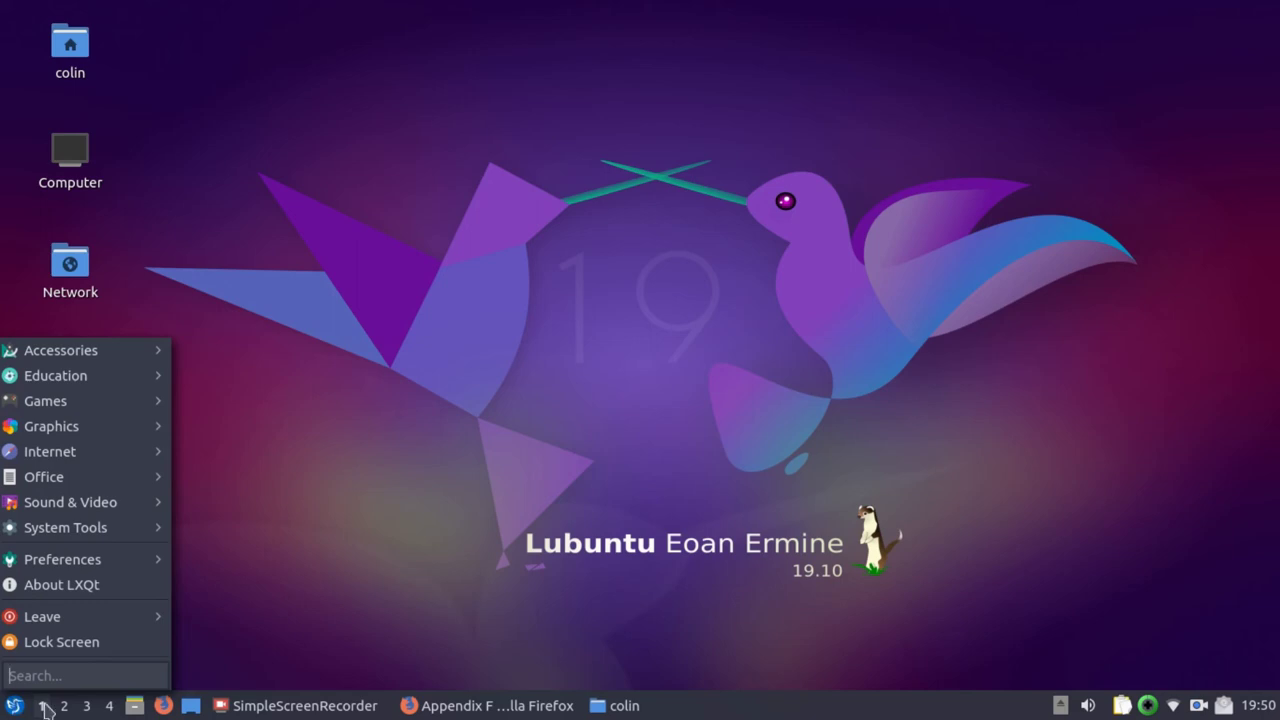
{"action": "type", "text": "fir"}
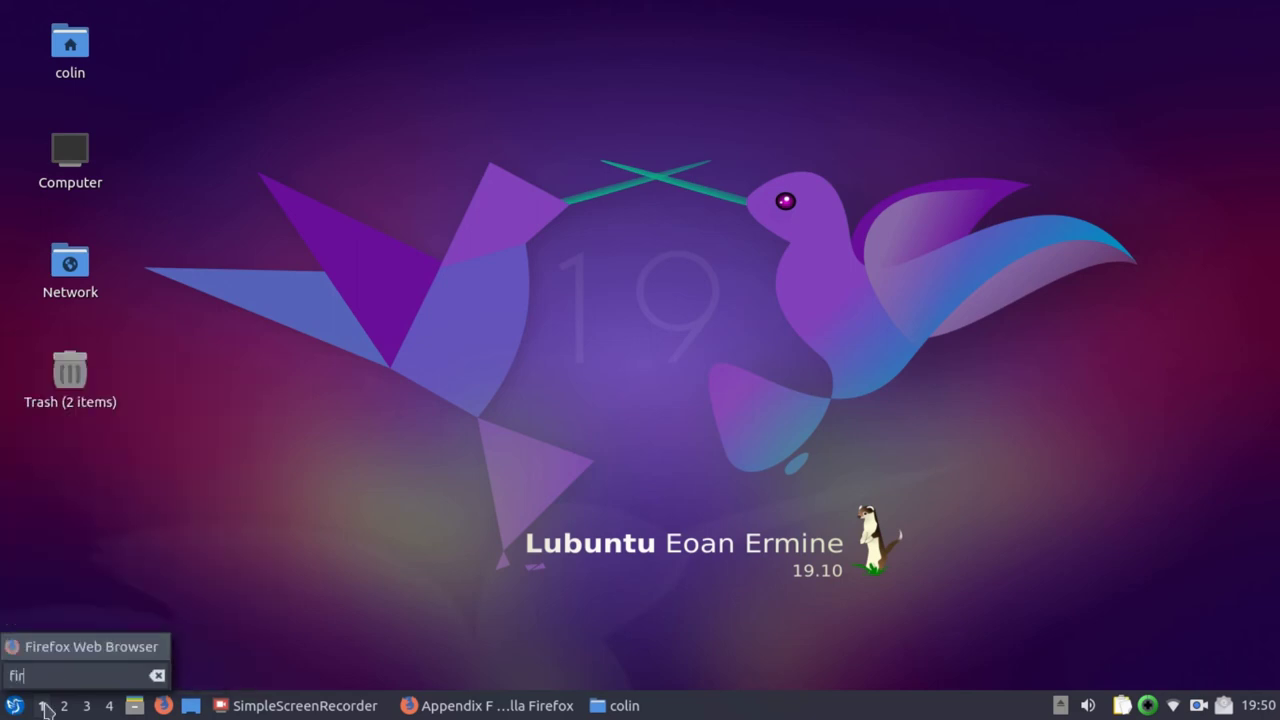
{"action": "key", "text": "Escape"}
{"action": "key", "text": "super"}
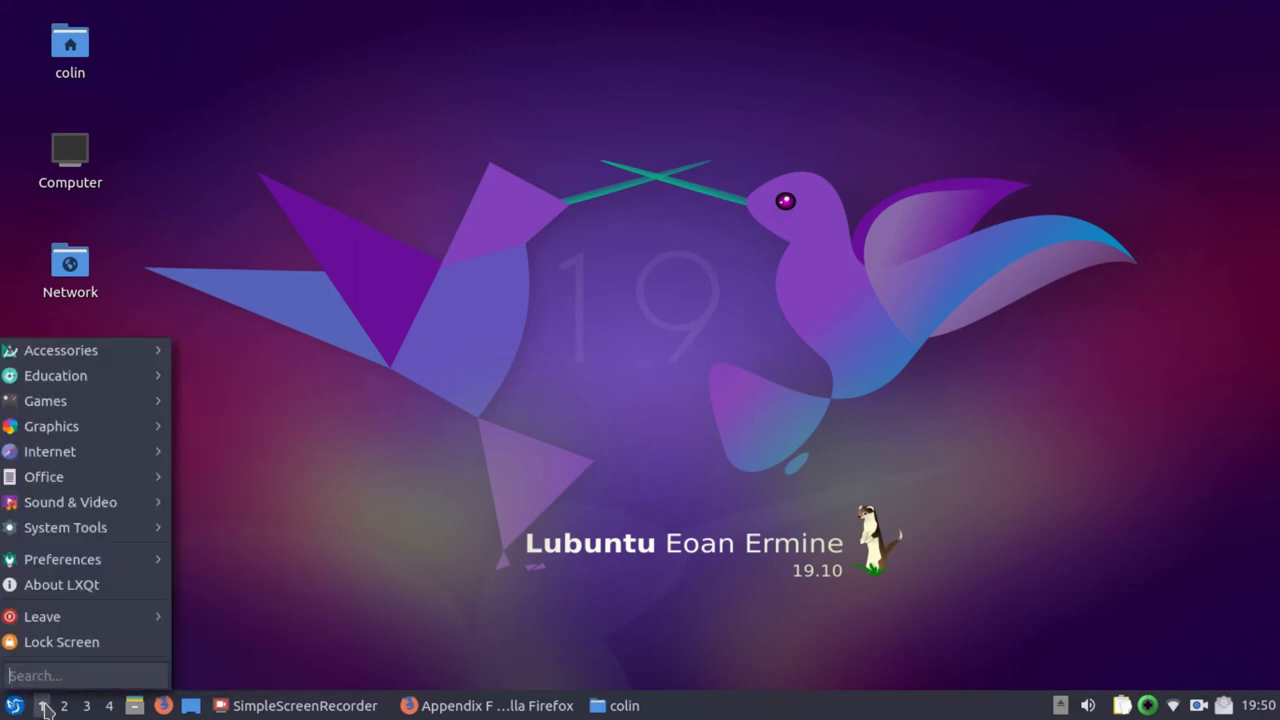
{"action": "key", "text": "Escape"}
{"action": "key", "text": "super"}
{"action": "type", "text": "fire"}
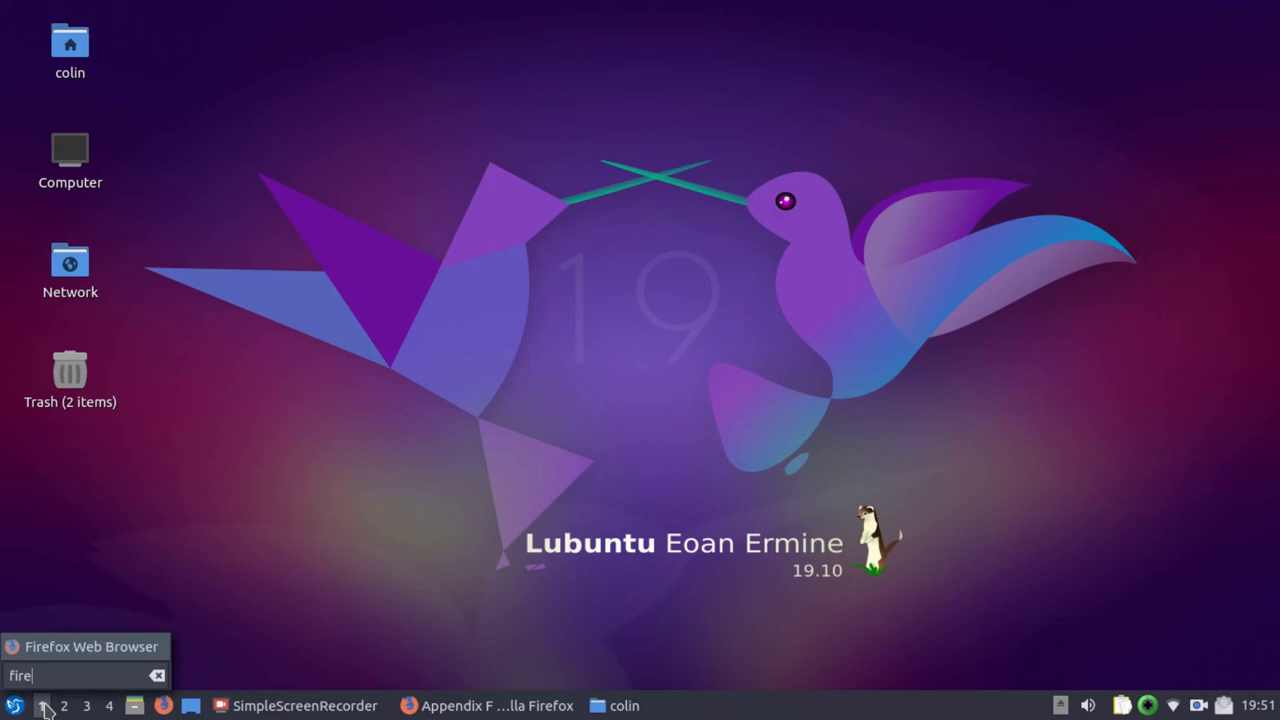
{"action": "key", "text": "Return"}
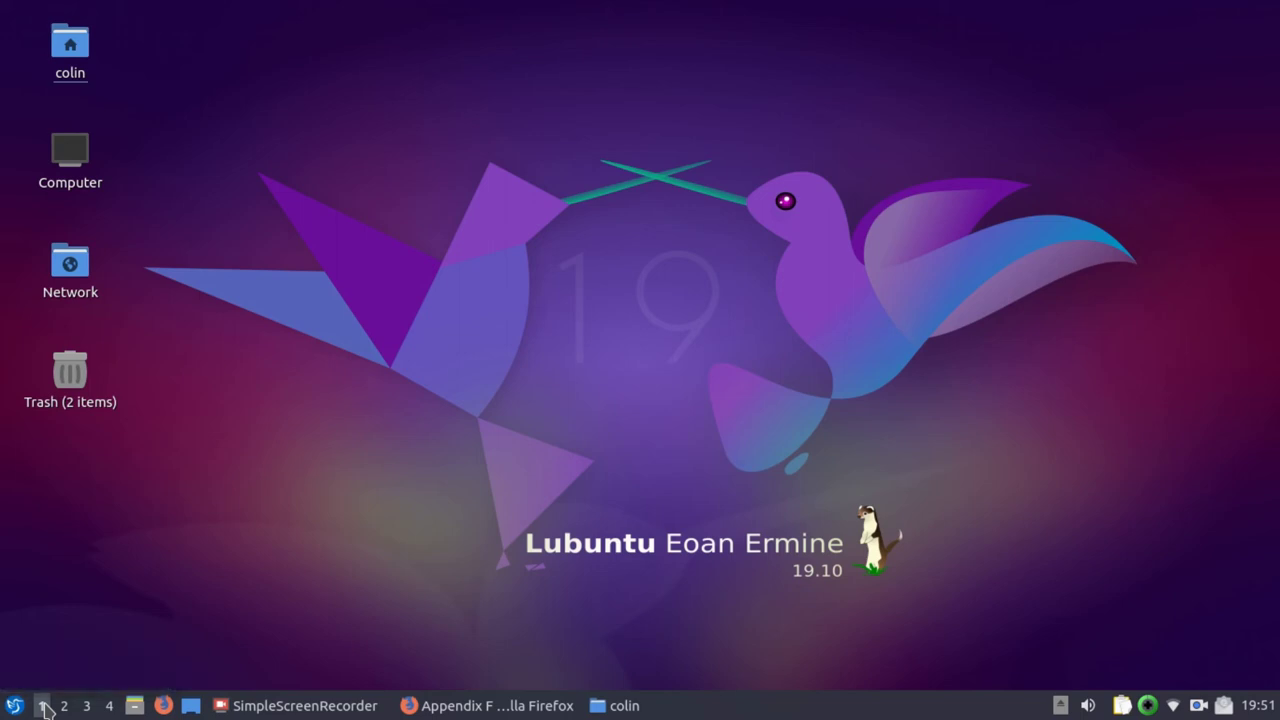
{"action": "key", "text": "super"}
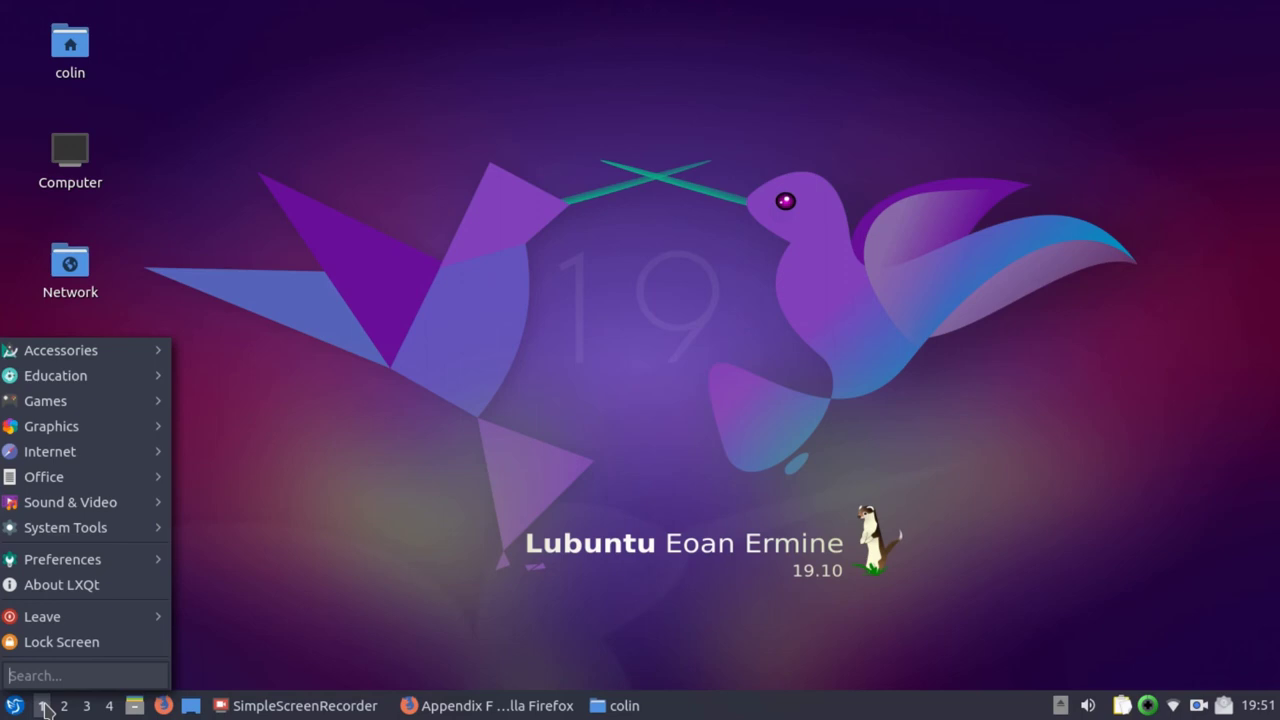
{"action": "left_click", "coordinate": [445, 484]}
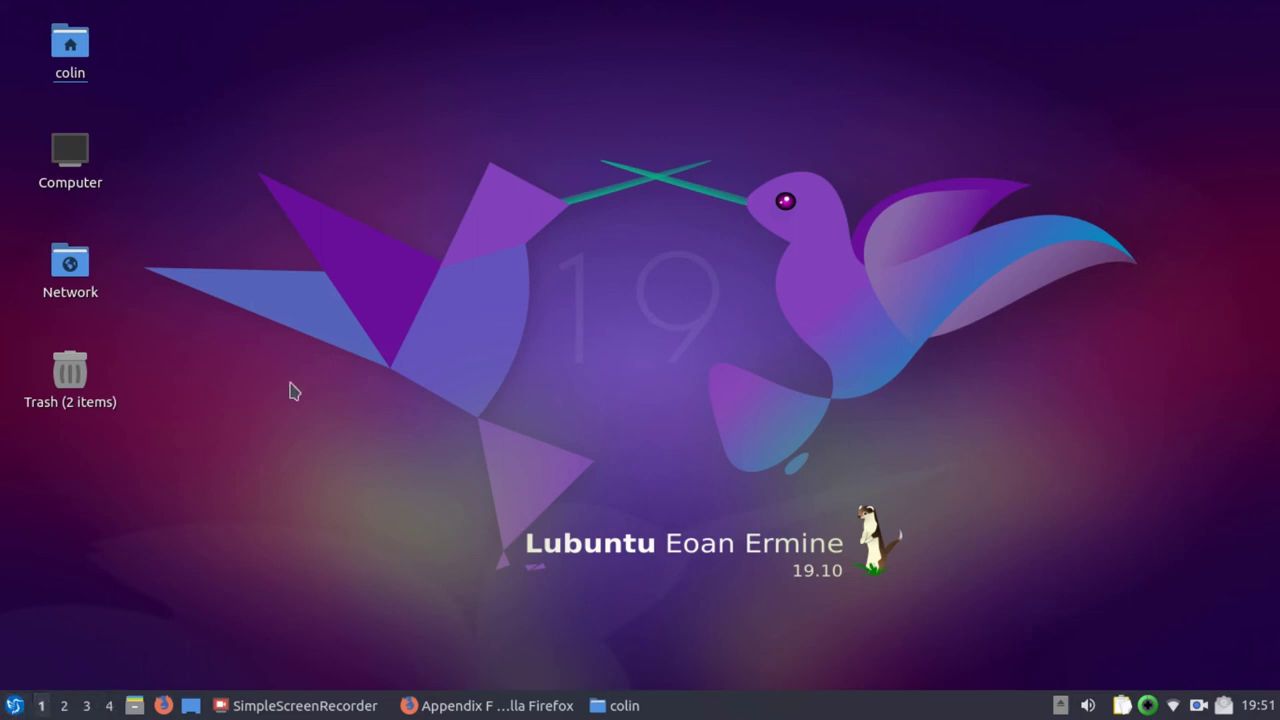
- Browse the menu's Accessories, Education and Games, then bring back Firefox's Appendix F Hotkeys page
{"action": "left_click", "coordinate": [8, 707]}
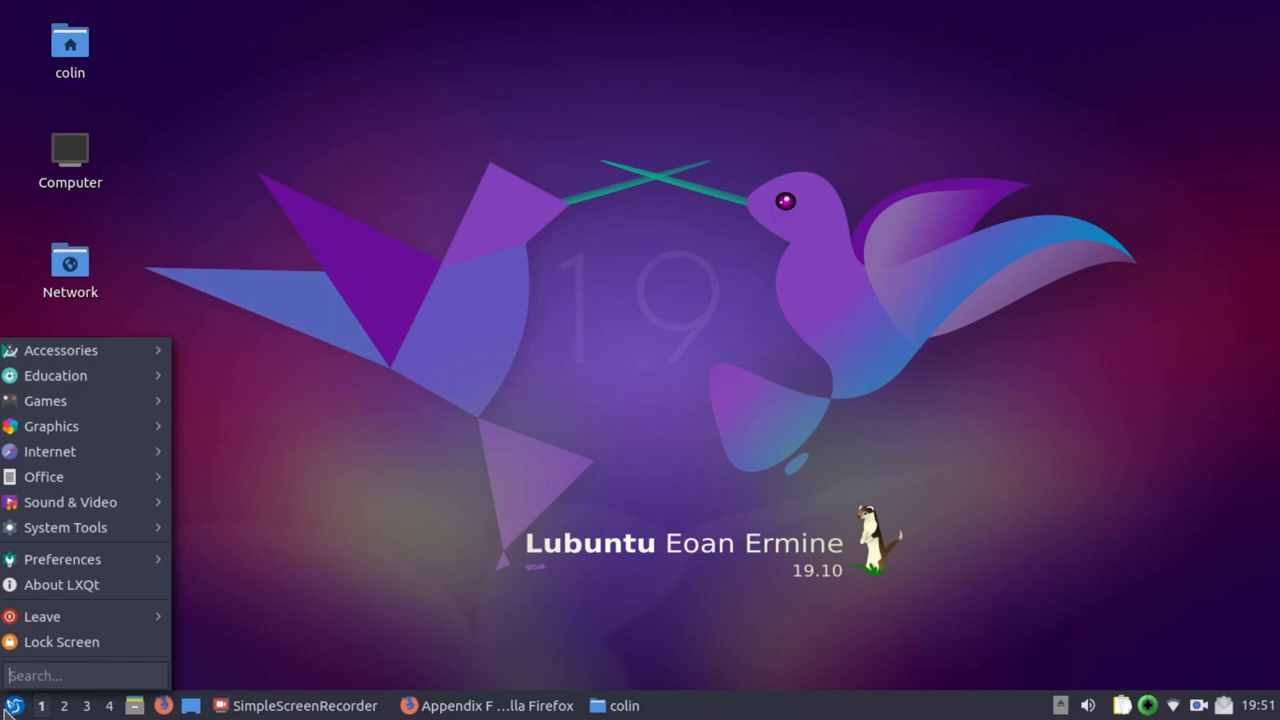
{"action": "mouse_move", "coordinate": [97, 355]}
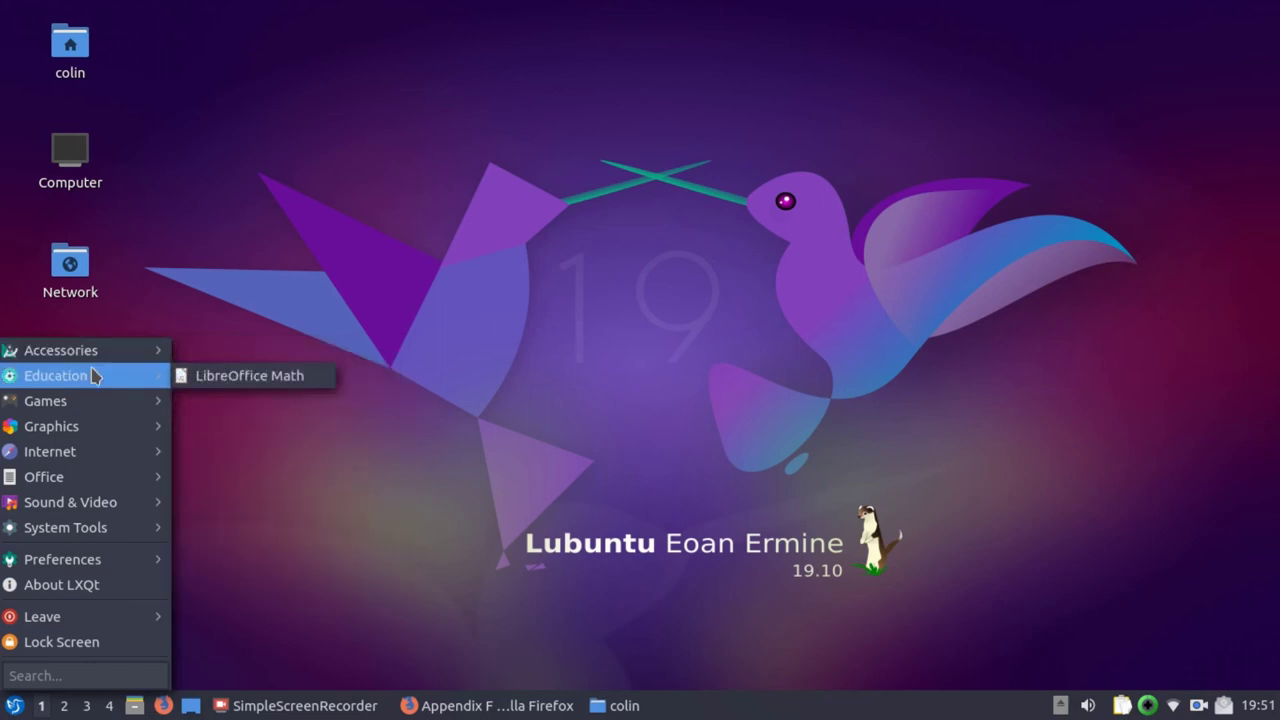
{"action": "mouse_move", "coordinate": [80, 412]}
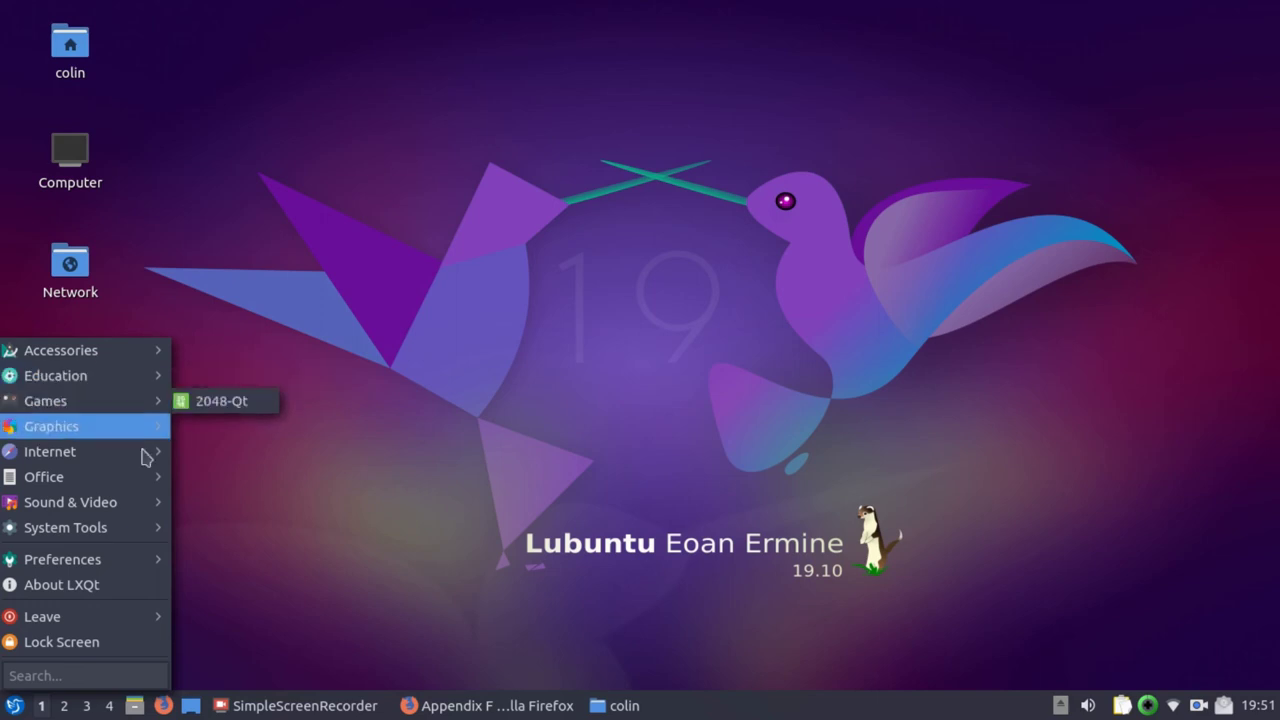
{"action": "left_click", "coordinate": [486, 634]}
{"action": "left_click", "coordinate": [474, 703]}
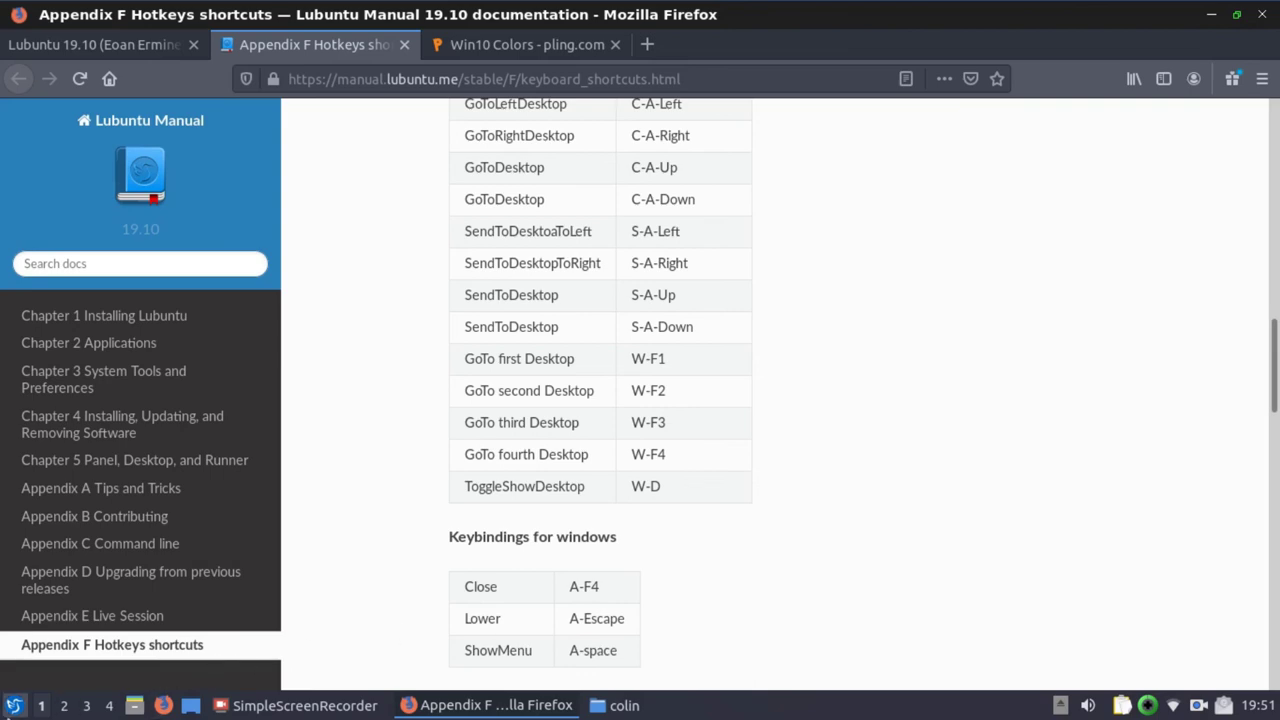
{"action": "left_click", "coordinate": [15, 705]}
{"action": "mouse_move", "coordinate": [100, 527]}
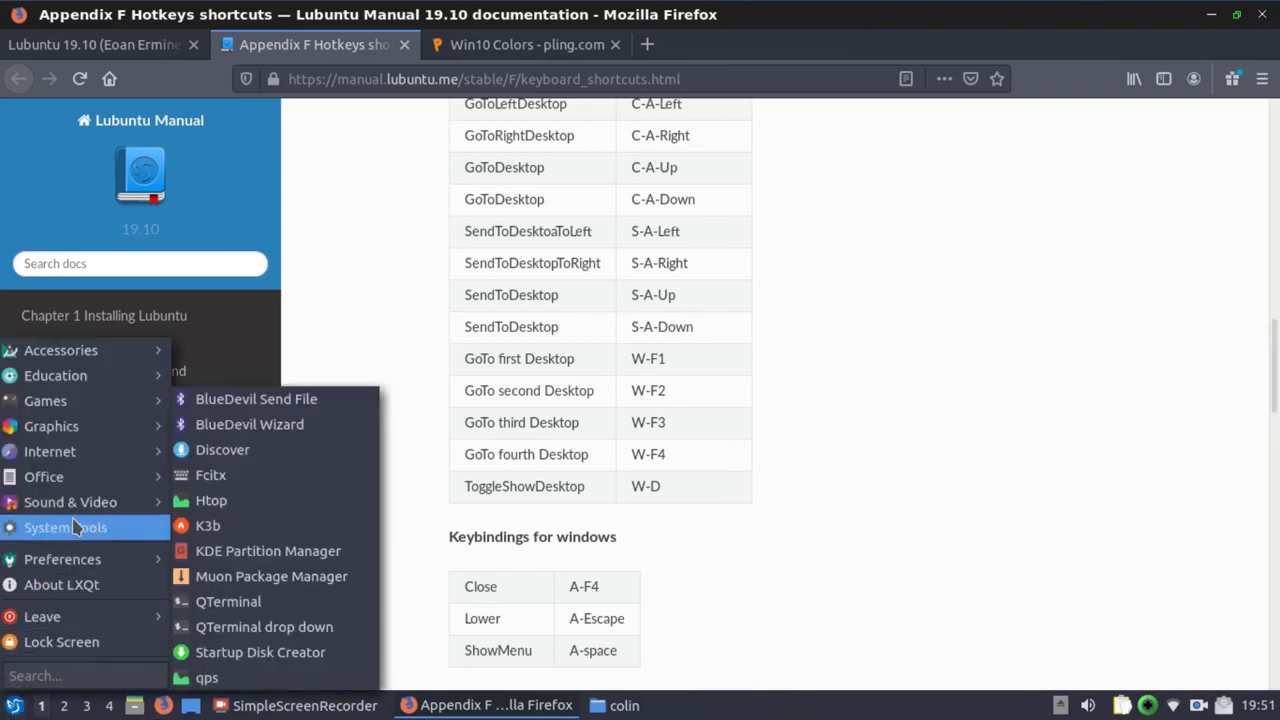
{"action": "left_click", "coordinate": [288, 510]}
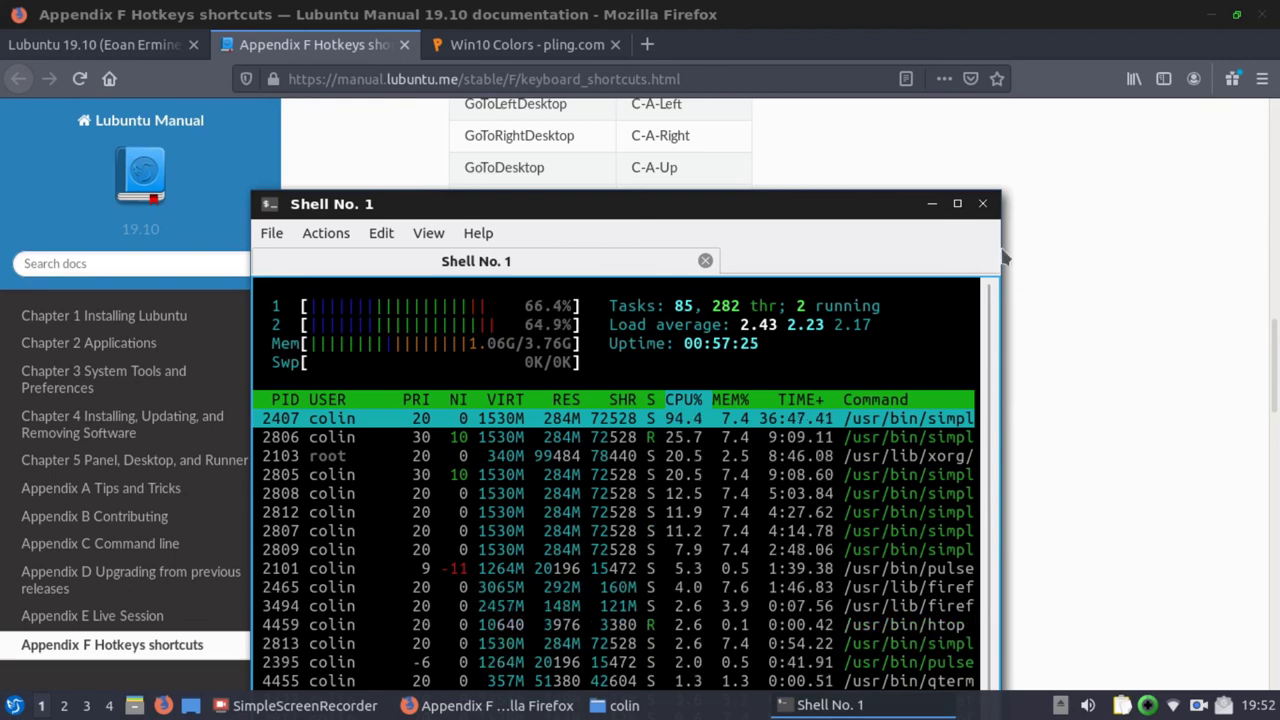
{"action": "left_click", "coordinate": [983, 203]}
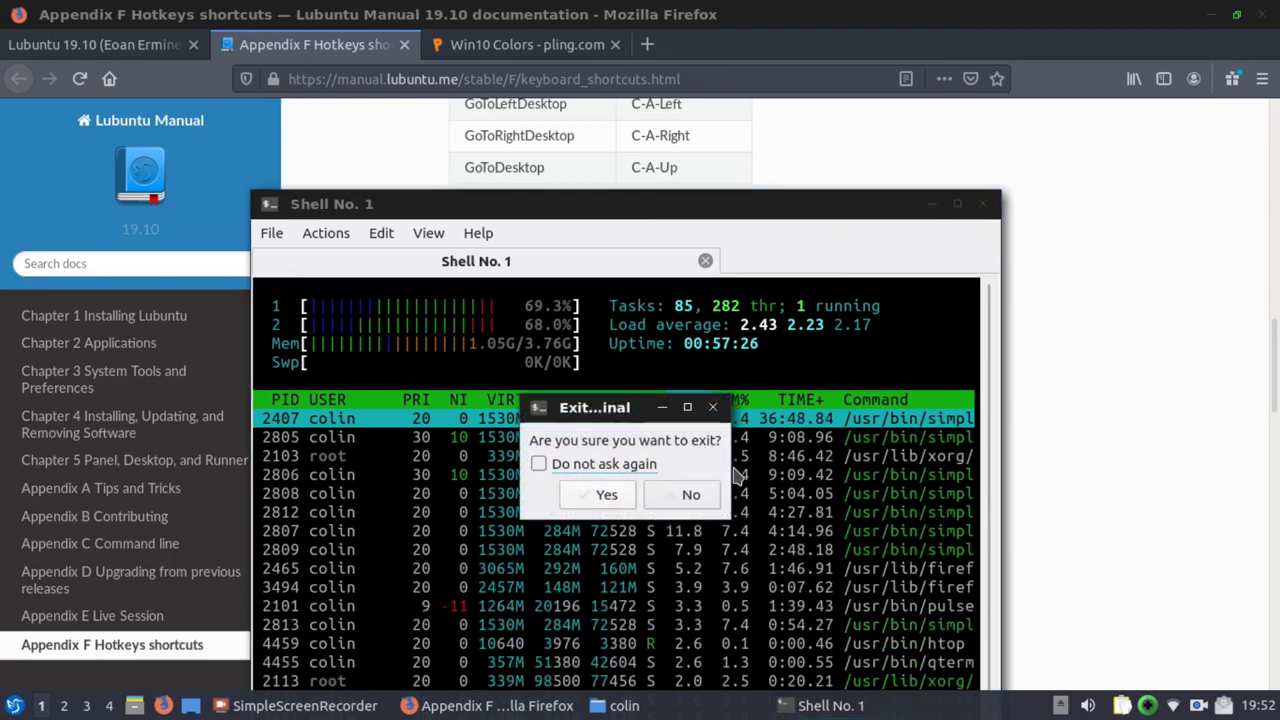
{"action": "left_click", "coordinate": [607, 497]}
- Launch the QTerminal drop-down terminal via a 'term' menu search and try running inxi
{"action": "left_click", "coordinate": [15, 705]}
{"action": "type", "text": "term"}
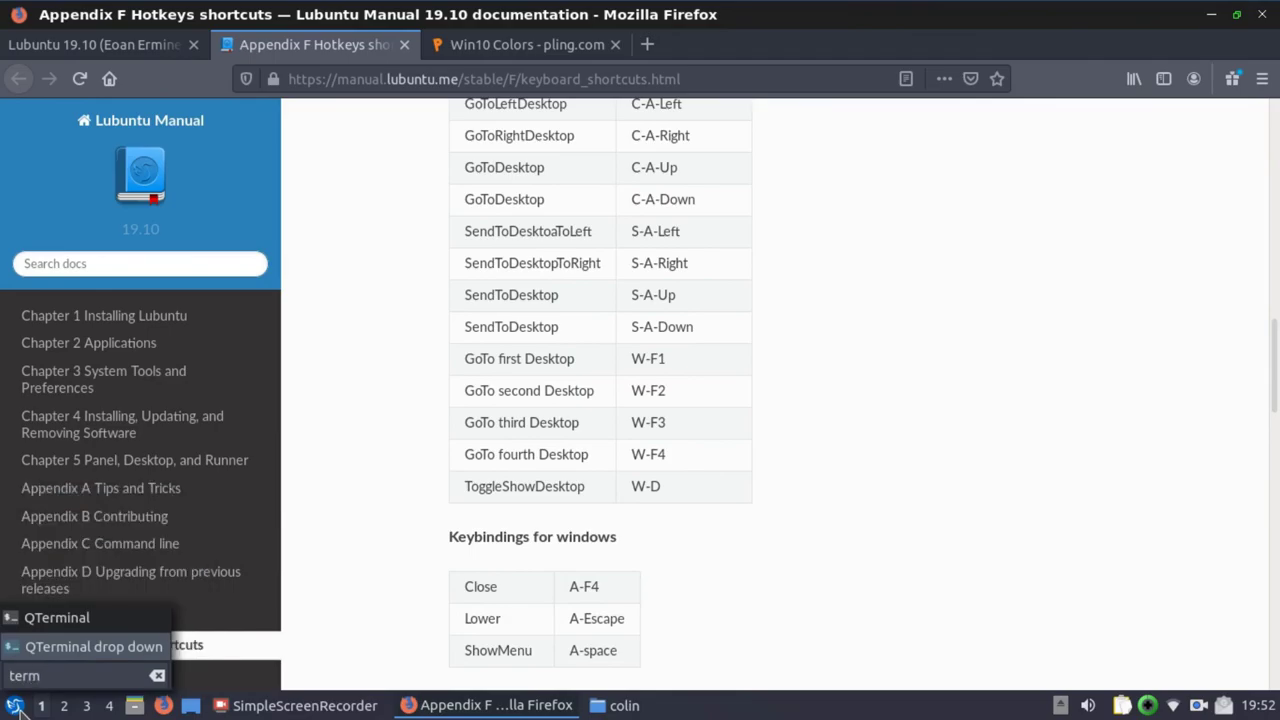
{"action": "key", "text": "Return"}
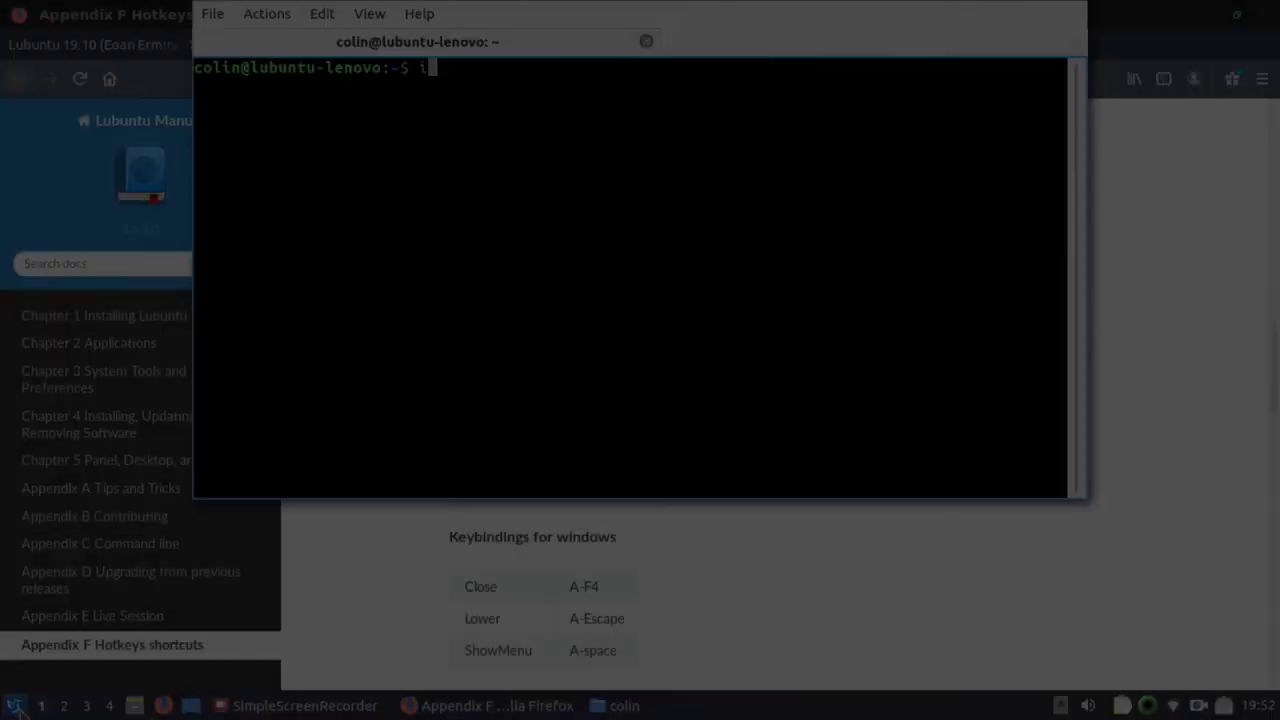
{"action": "type", "text": "inxi"}
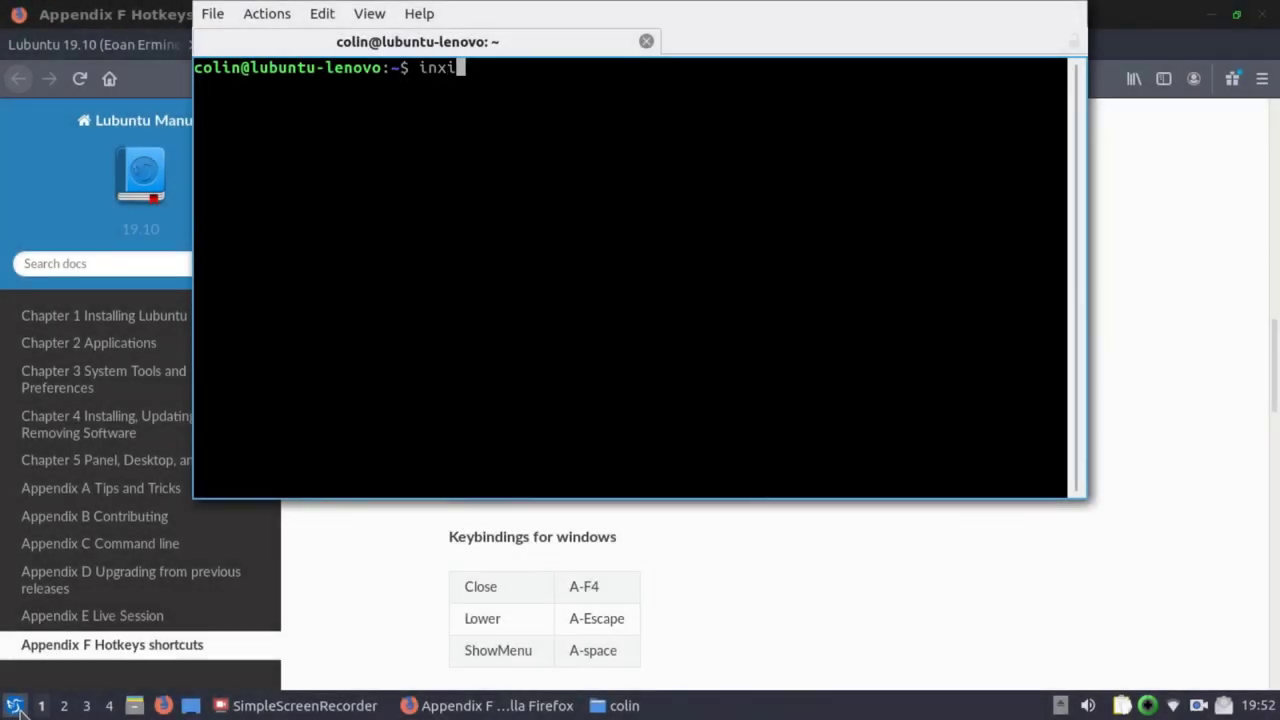
{"action": "key", "text": "Return"}
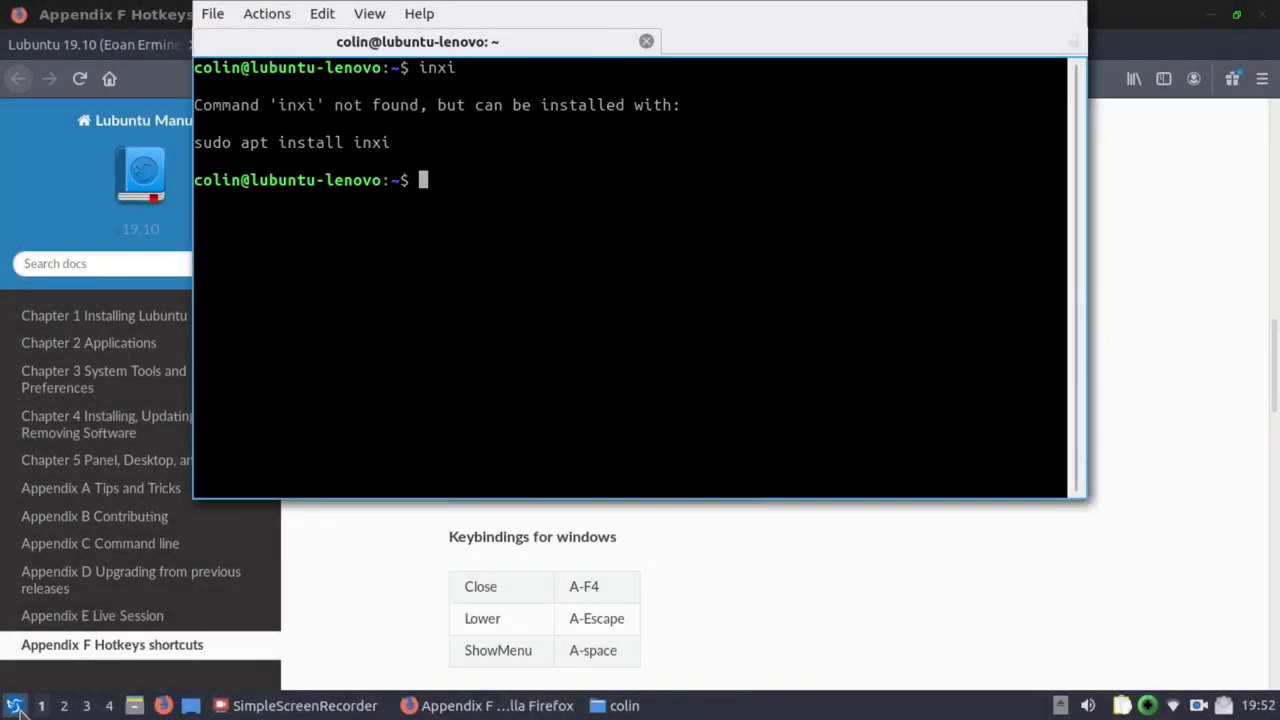
- Install inxi with 'sudo apt install inxi' and the account password, clear the screen, and enter 'inxi -F'
{"action": "type", "text": "sudo apt "}
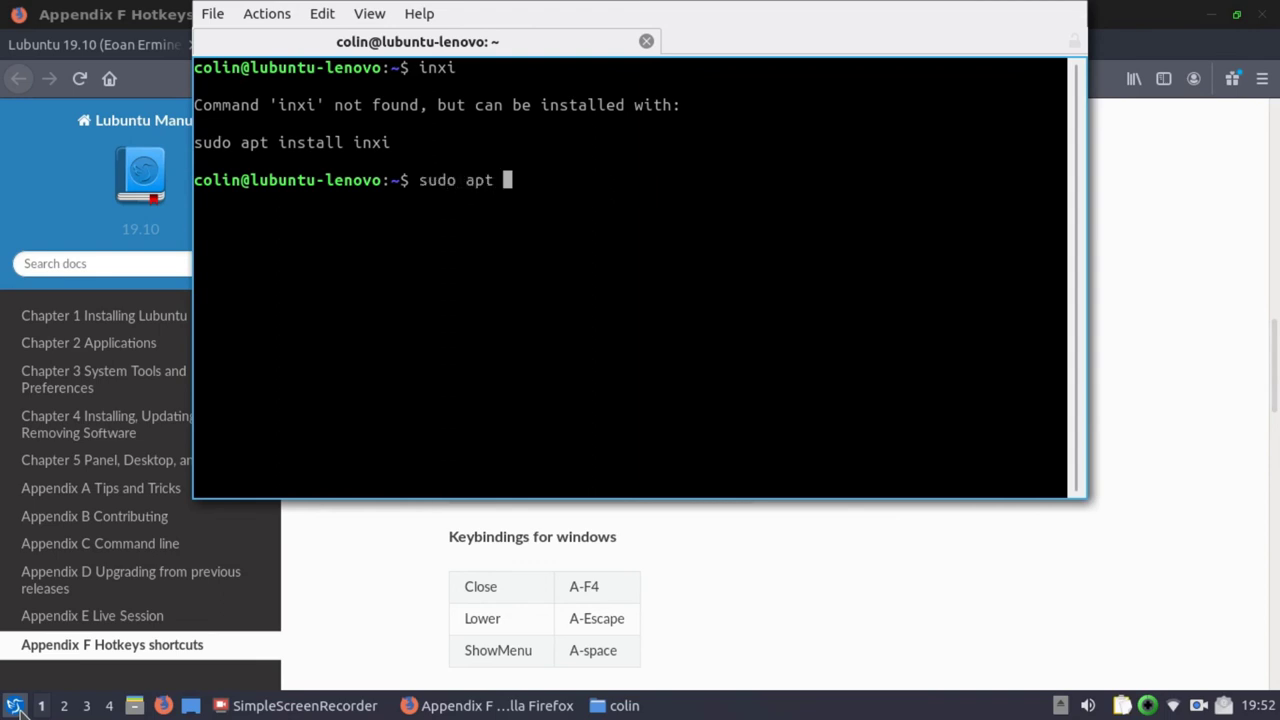
{"action": "type", "text": "install inxi"}
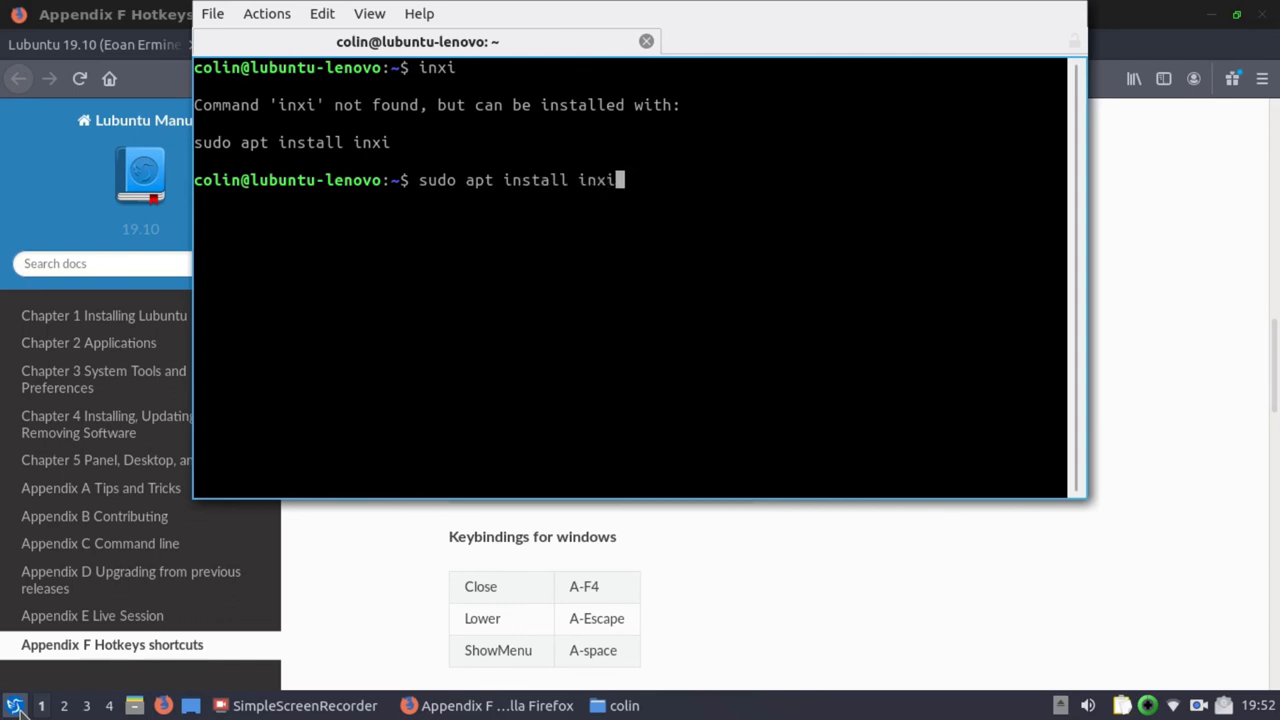
{"action": "key", "text": "Return"}
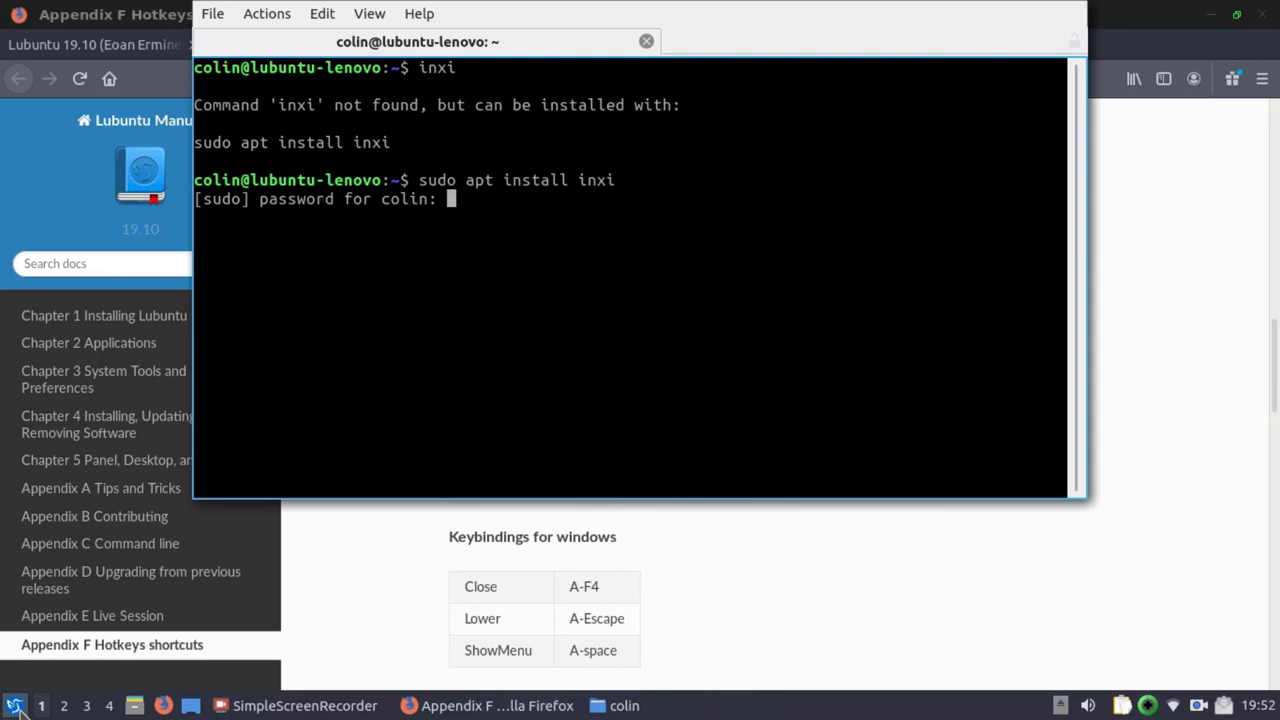
{"action": "key", "text": "Return"}
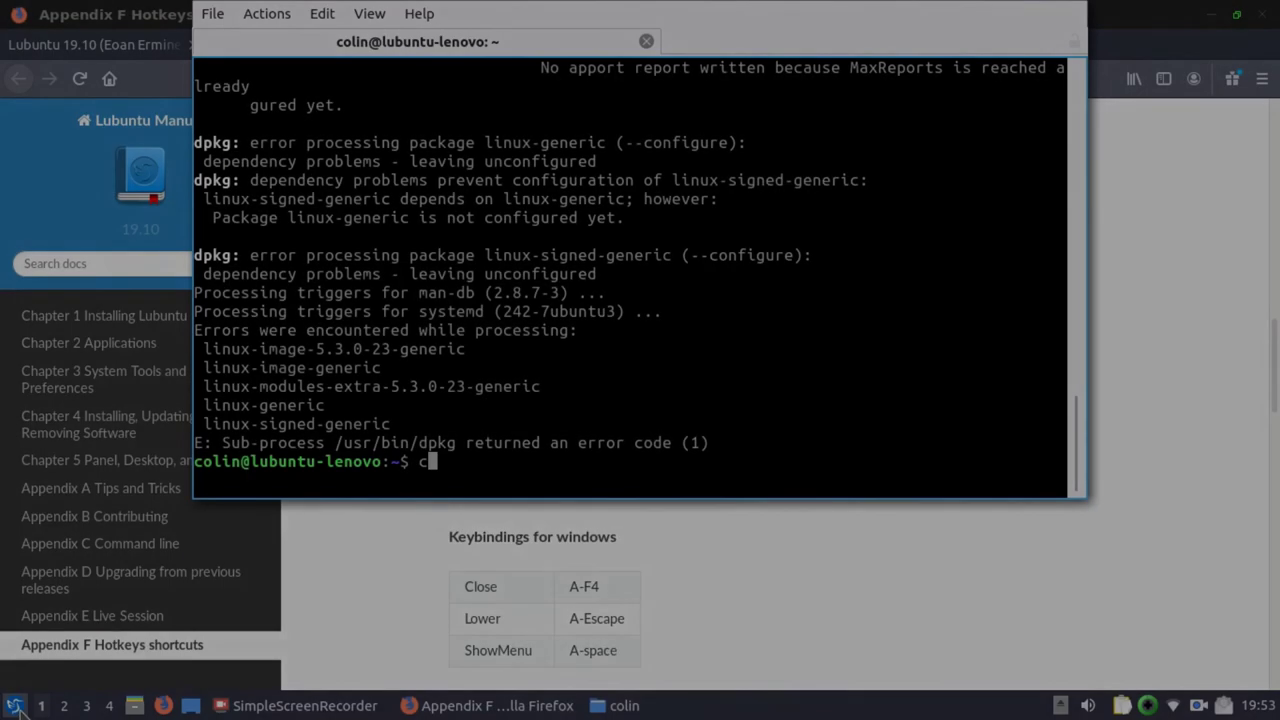
{"action": "type", "text": "clear"}
{"action": "key", "text": "Return"}
{"action": "type", "text": "inxi -"}
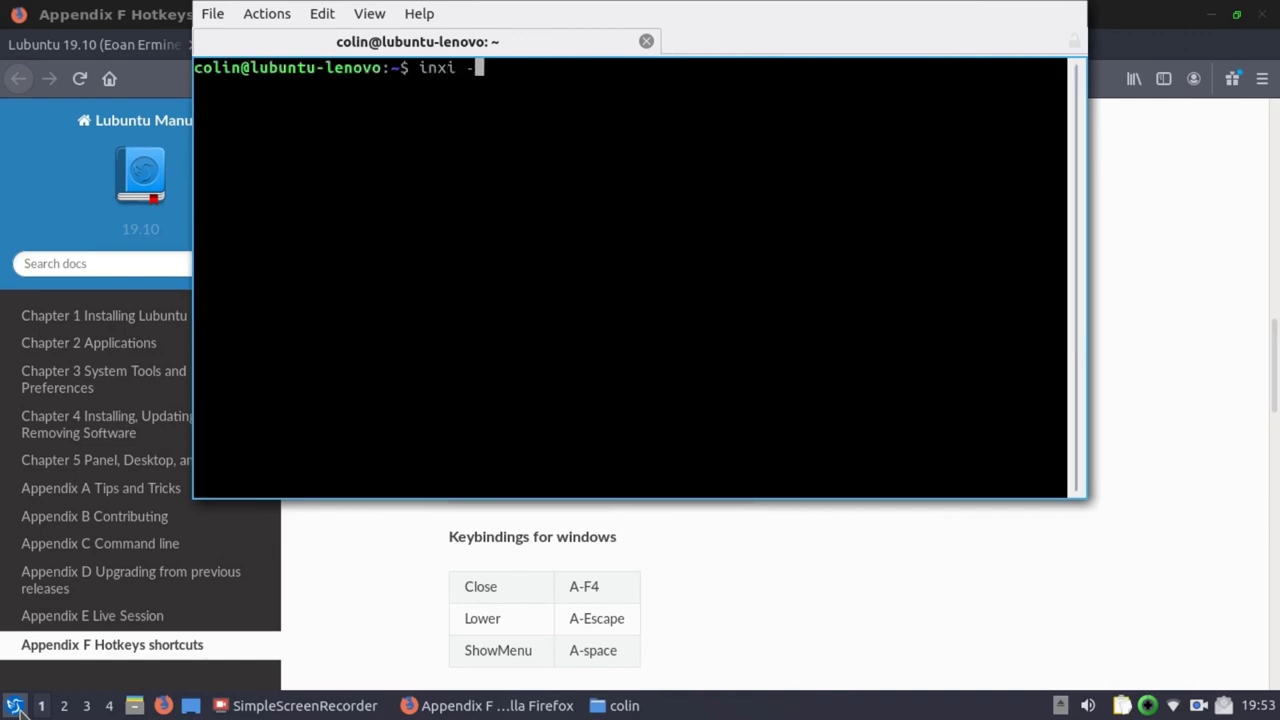
{"action": "type", "text": "F"}
- Run 'inxi -F' and scroll through the report showing the Celeron N3060 CPU and 465.76 GiB drive
{"action": "key", "text": "Return"}
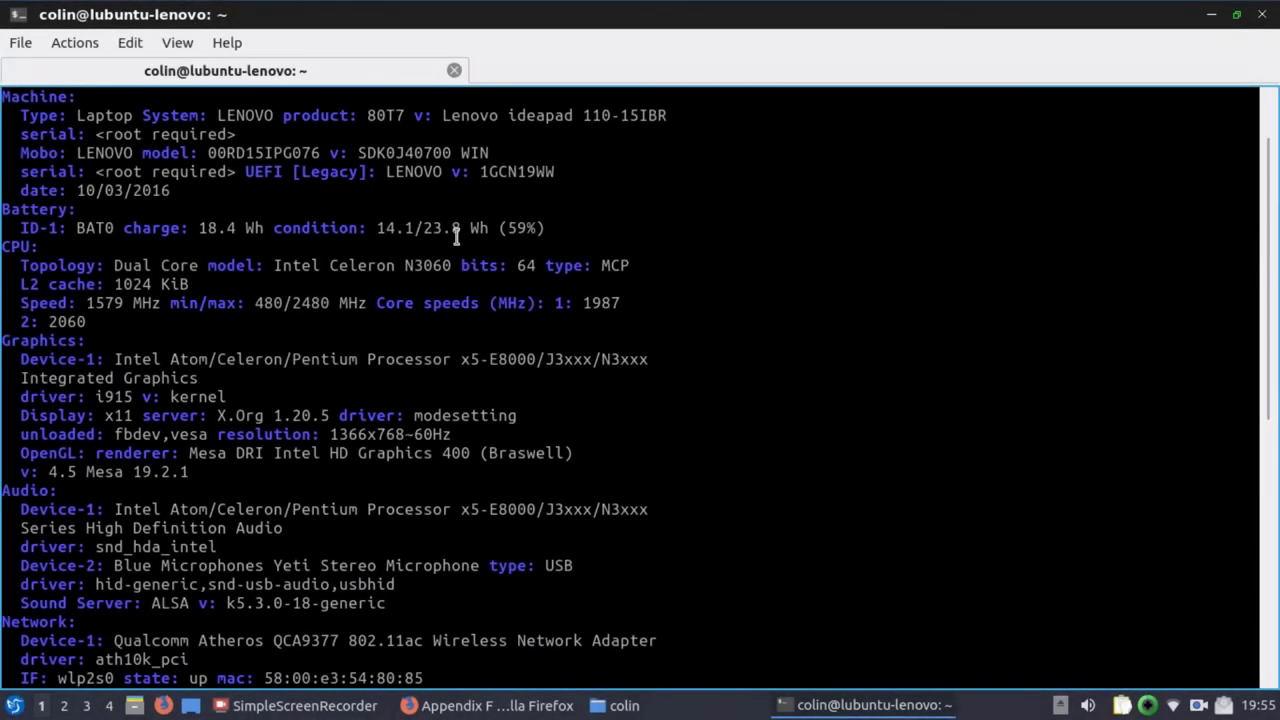
{"action": "scroll", "coordinate": [456, 237], "scroll_direction": "down", "scroll_amount": 2}
{"action": "scroll", "coordinate": [456, 237], "scroll_direction": "down", "scroll_amount": 2}
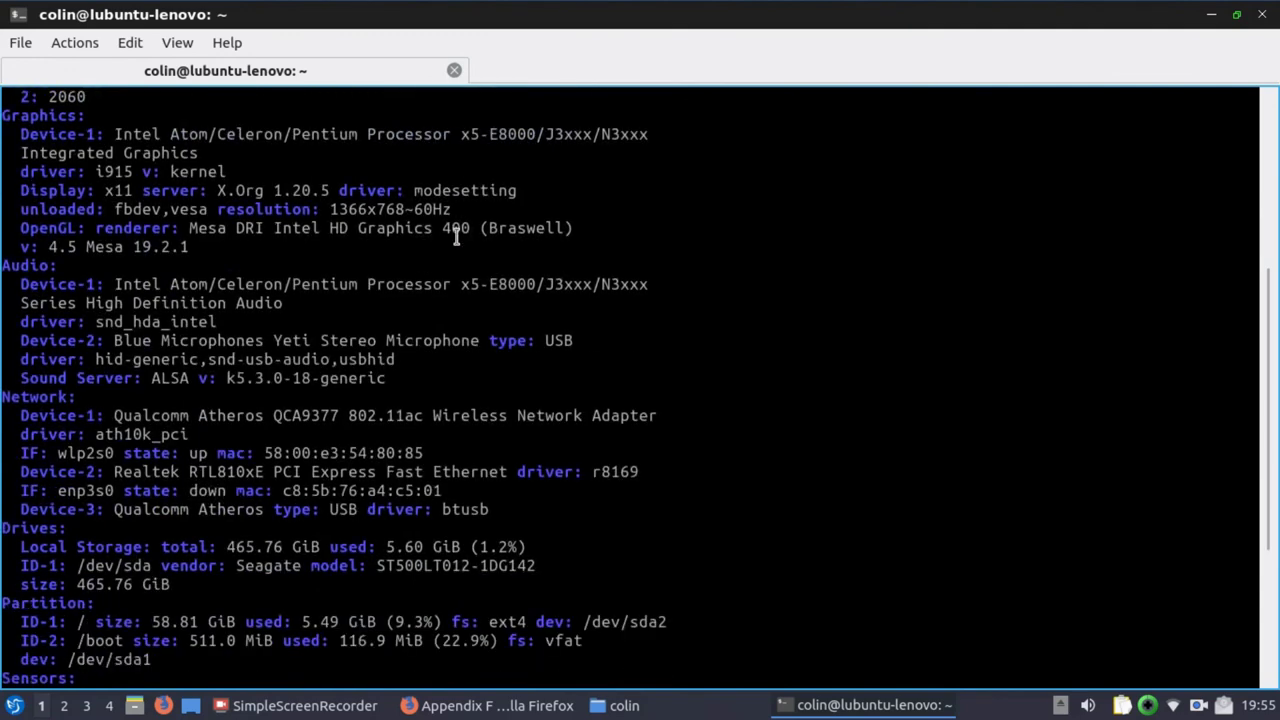
{"action": "scroll", "coordinate": [456, 237], "scroll_direction": "up", "scroll_amount": 5}
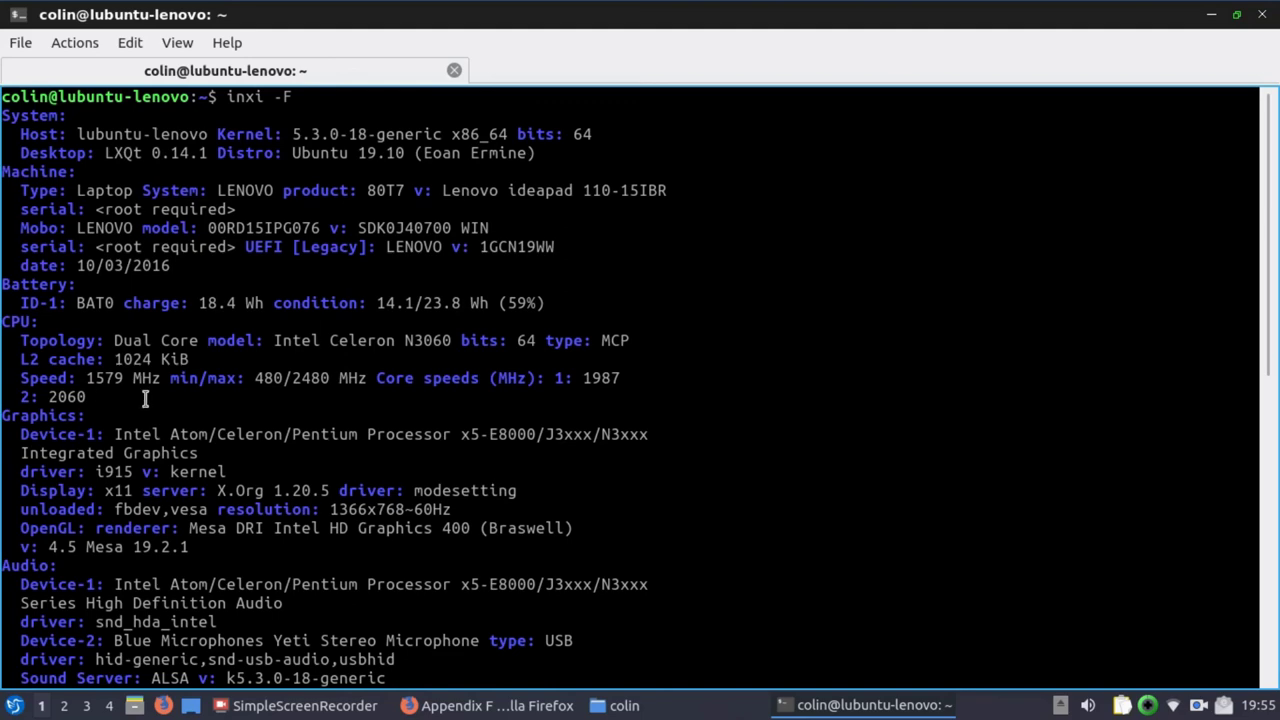
{"action": "scroll", "coordinate": [731, 391], "scroll_direction": "down", "scroll_amount": 3}
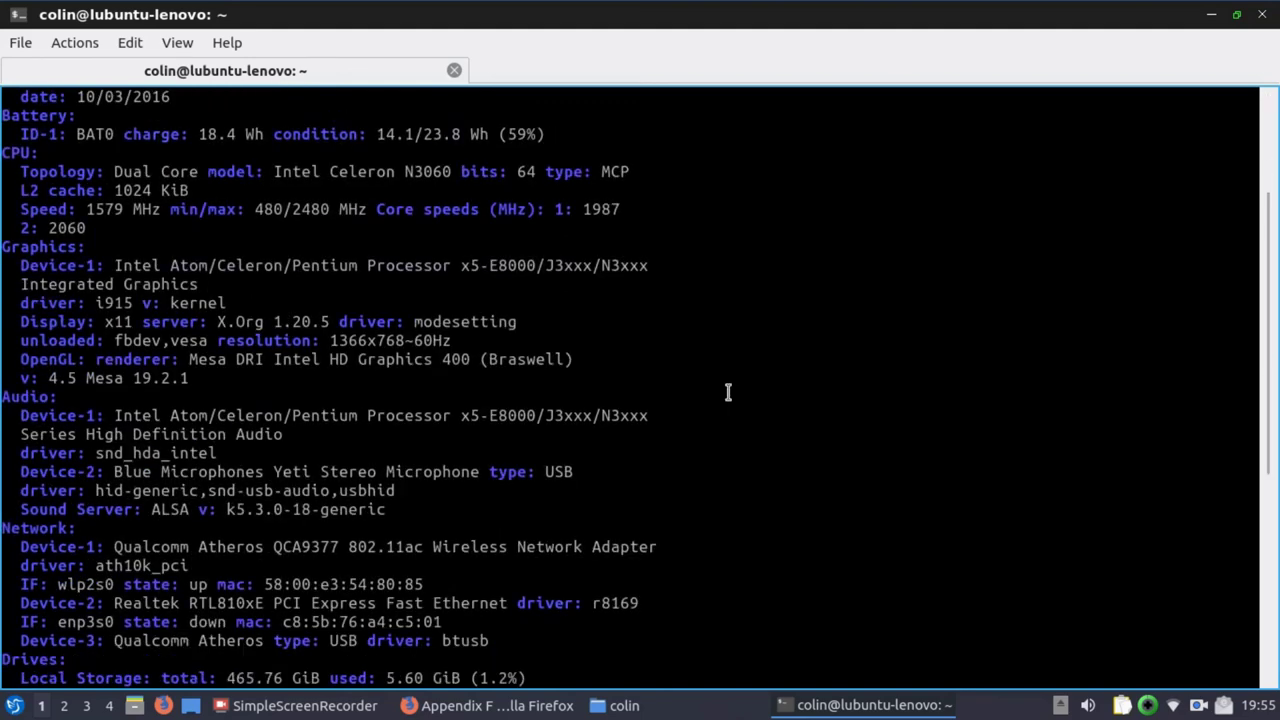
- Launch Htop from the System Tools menu to view the running processes
{"action": "left_click", "coordinate": [14, 705]}
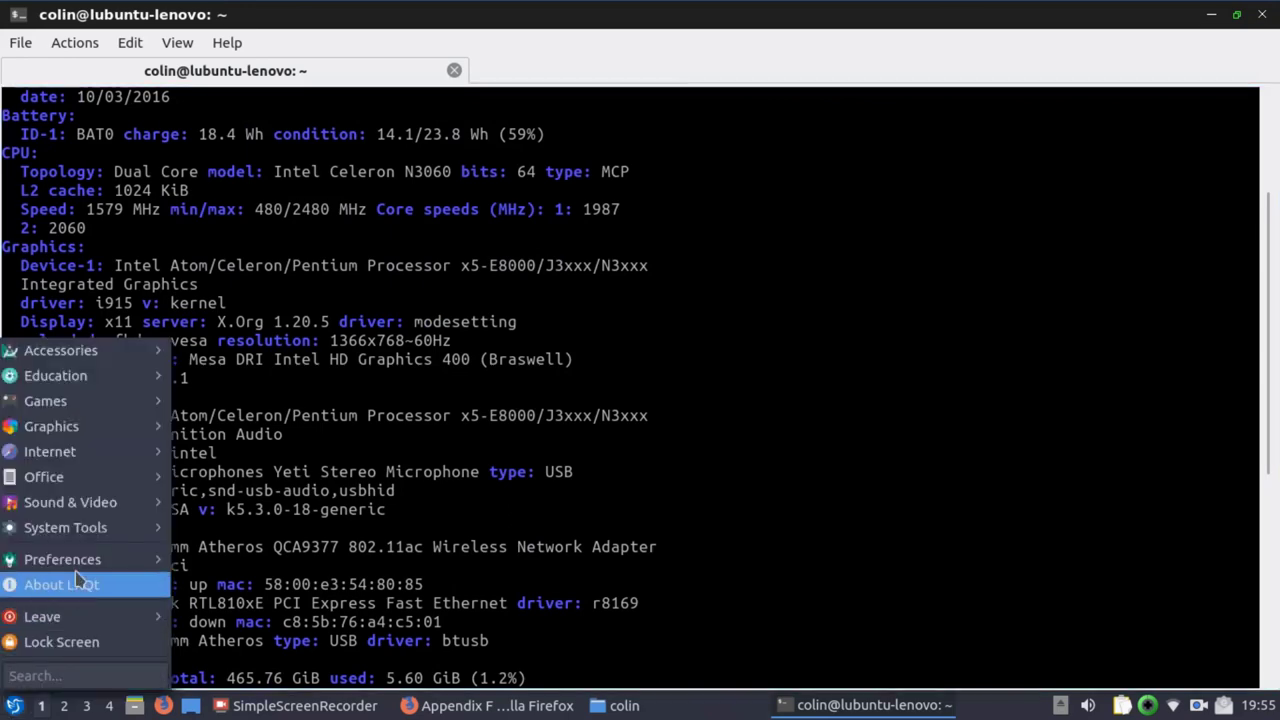
{"action": "mouse_move", "coordinate": [90, 540]}
{"action": "left_click", "coordinate": [205, 500]}
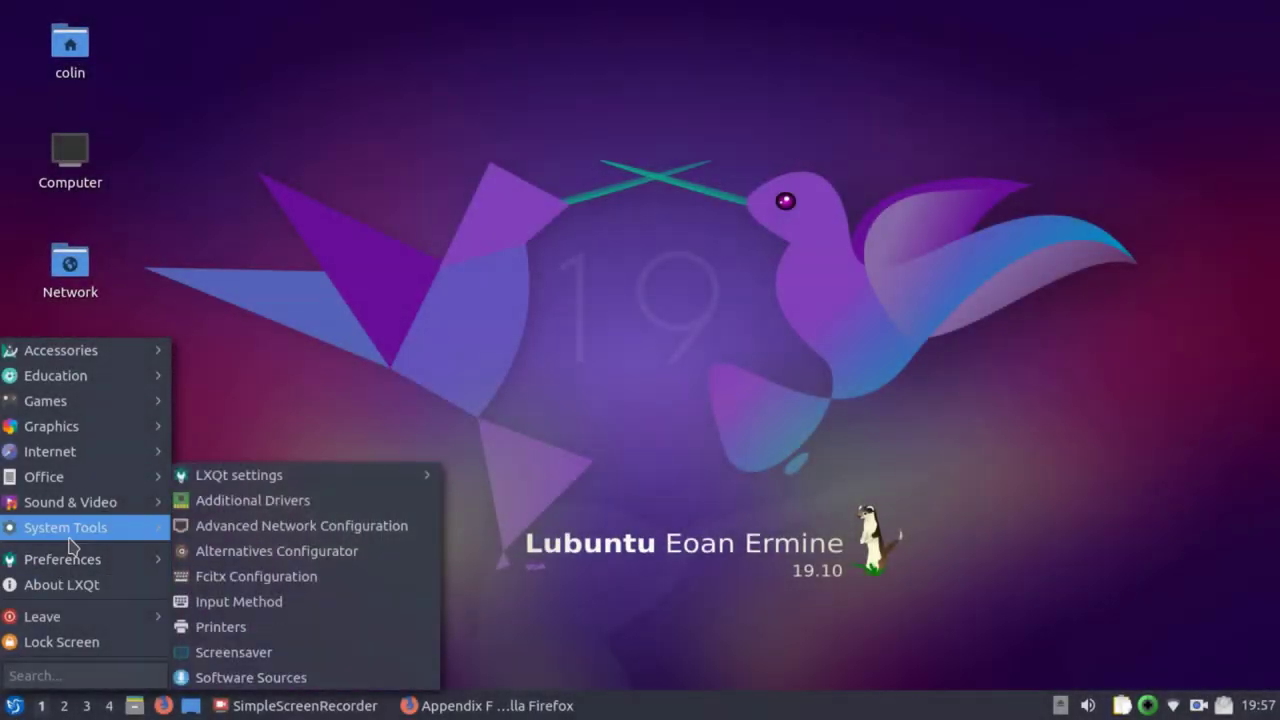
{"action": "mouse_move", "coordinate": [72, 530]}
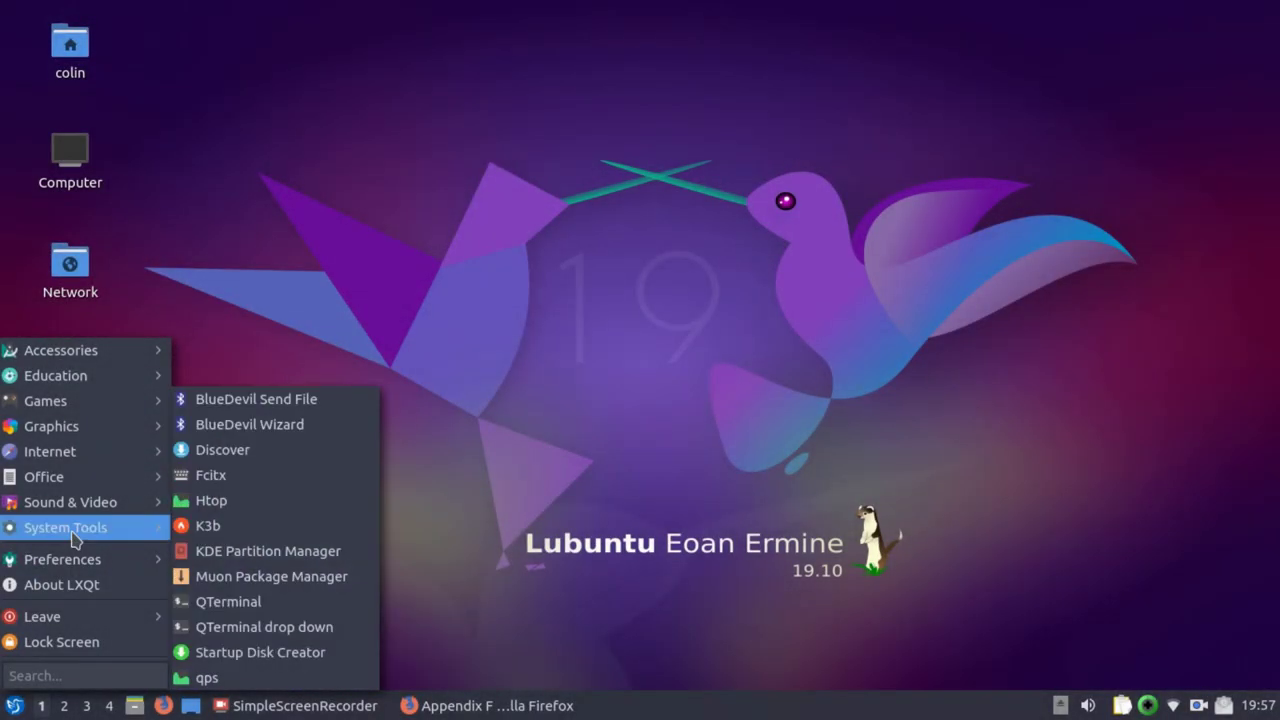
{"action": "mouse_move", "coordinate": [74, 556]}
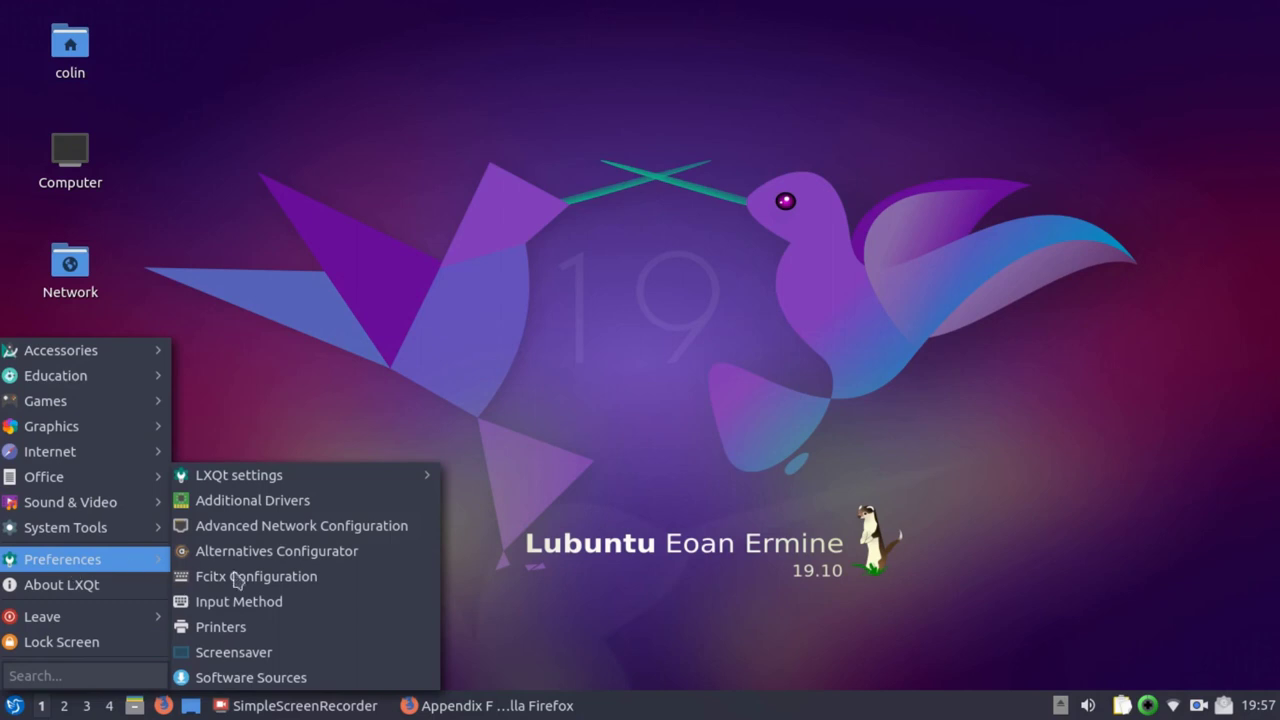
{"action": "left_click", "coordinate": [328, 679]}
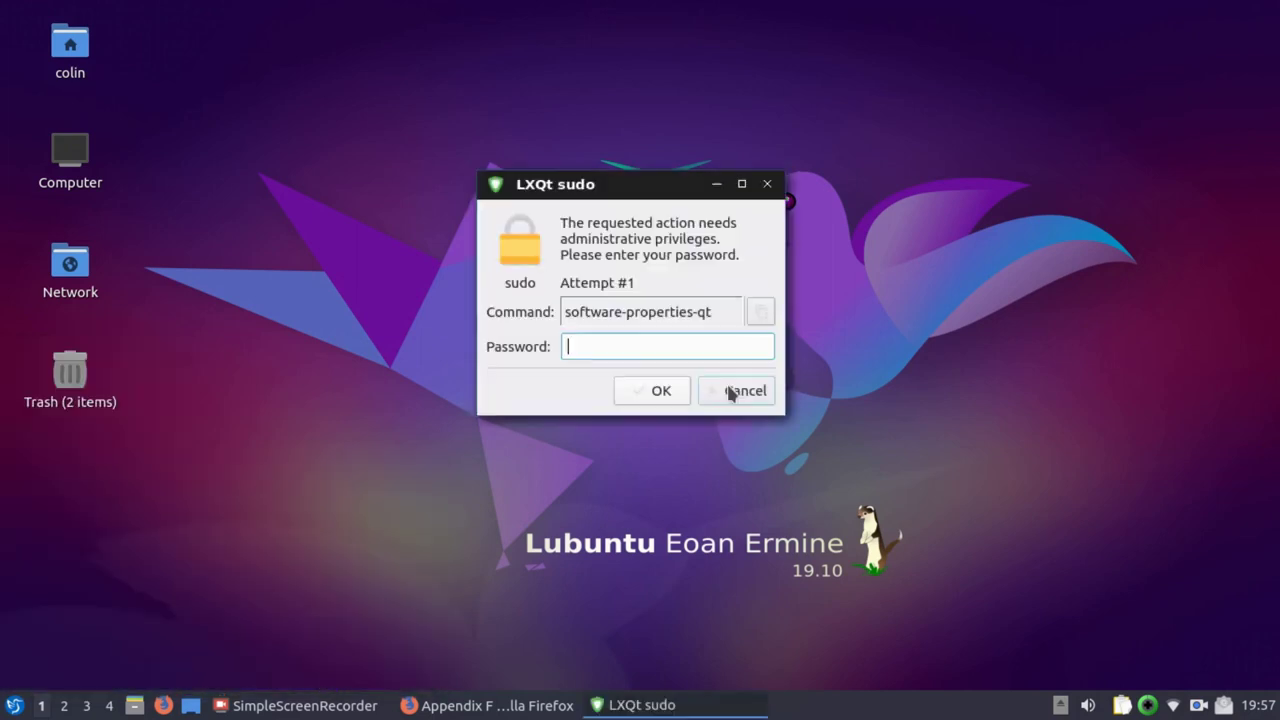
{"action": "type", "text": "••••••••"}
{"action": "key", "text": "Return"}
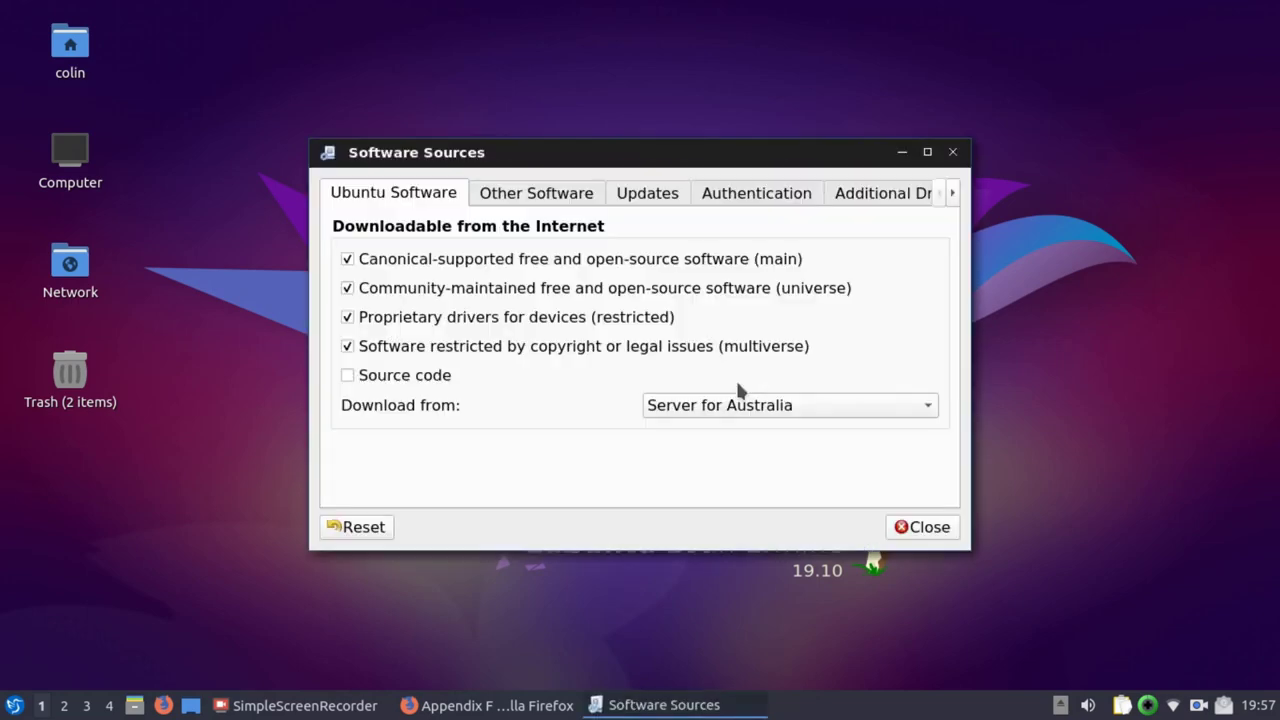
{"action": "left_click", "coordinate": [510, 197]}
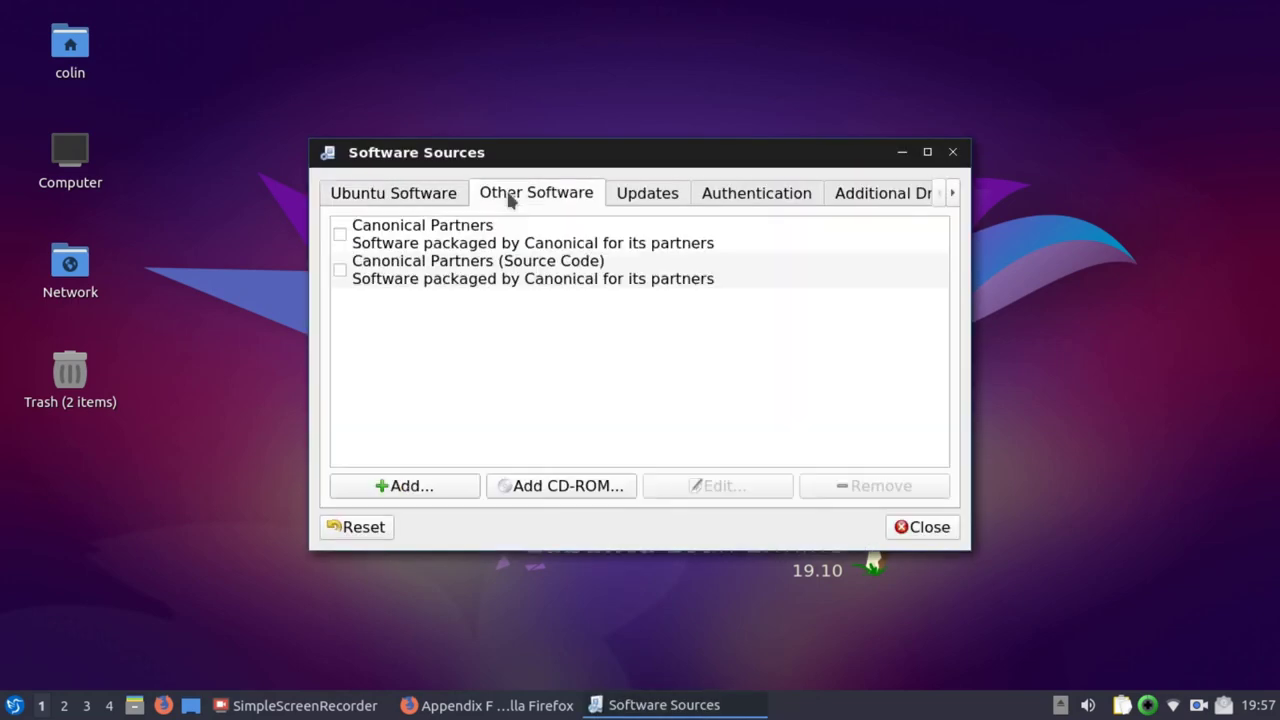
{"action": "left_click", "coordinate": [680, 200]}
{"action": "left_click", "coordinate": [735, 195]}
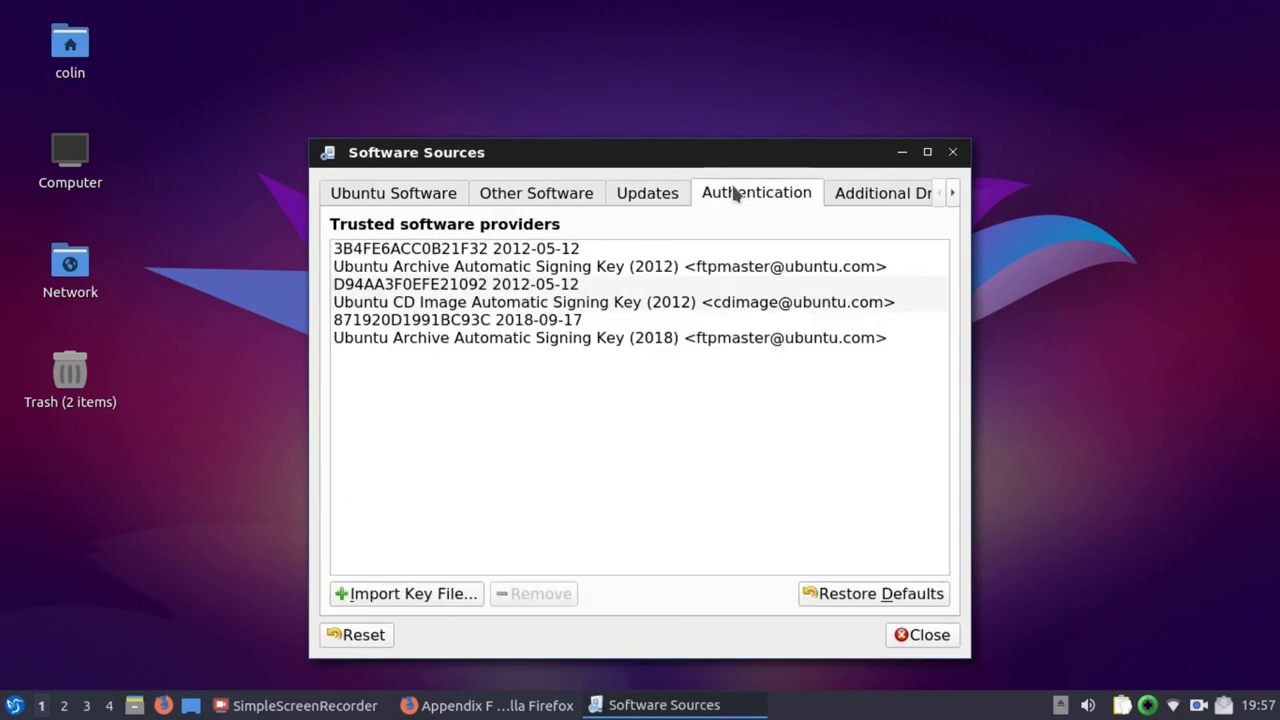
{"action": "left_click", "coordinate": [884, 200]}
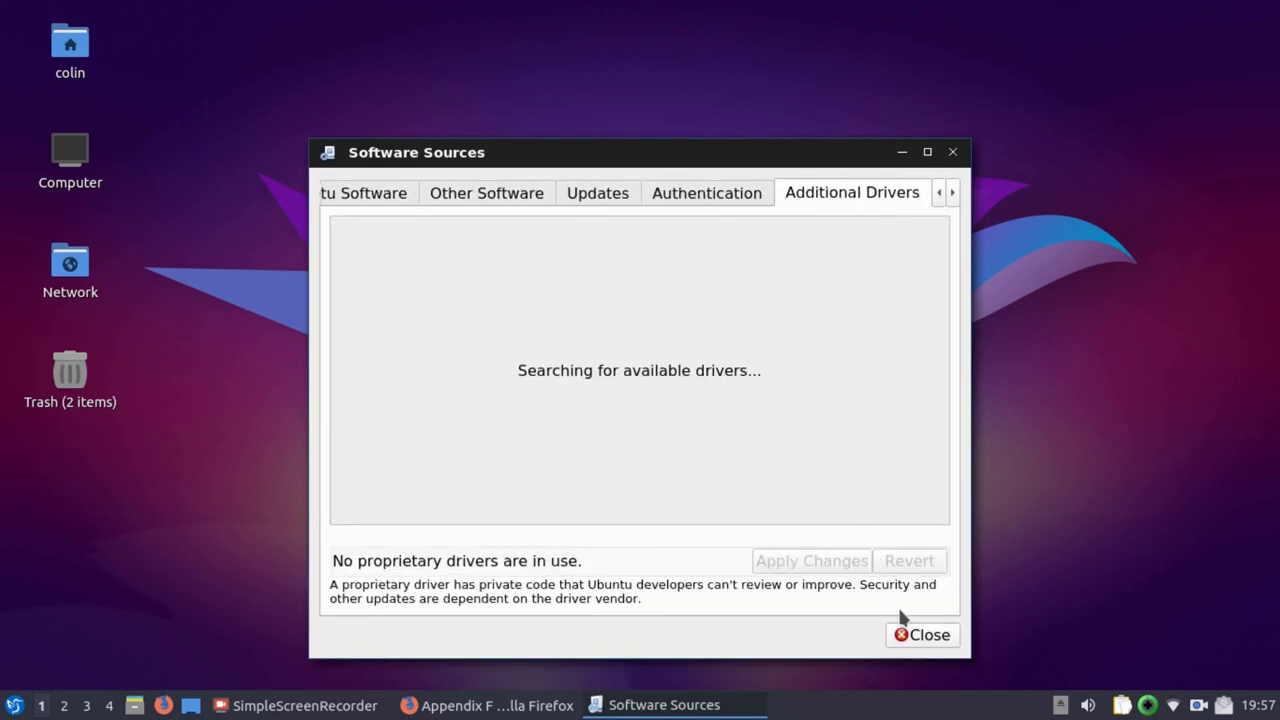
{"action": "left_click", "coordinate": [953, 193]}
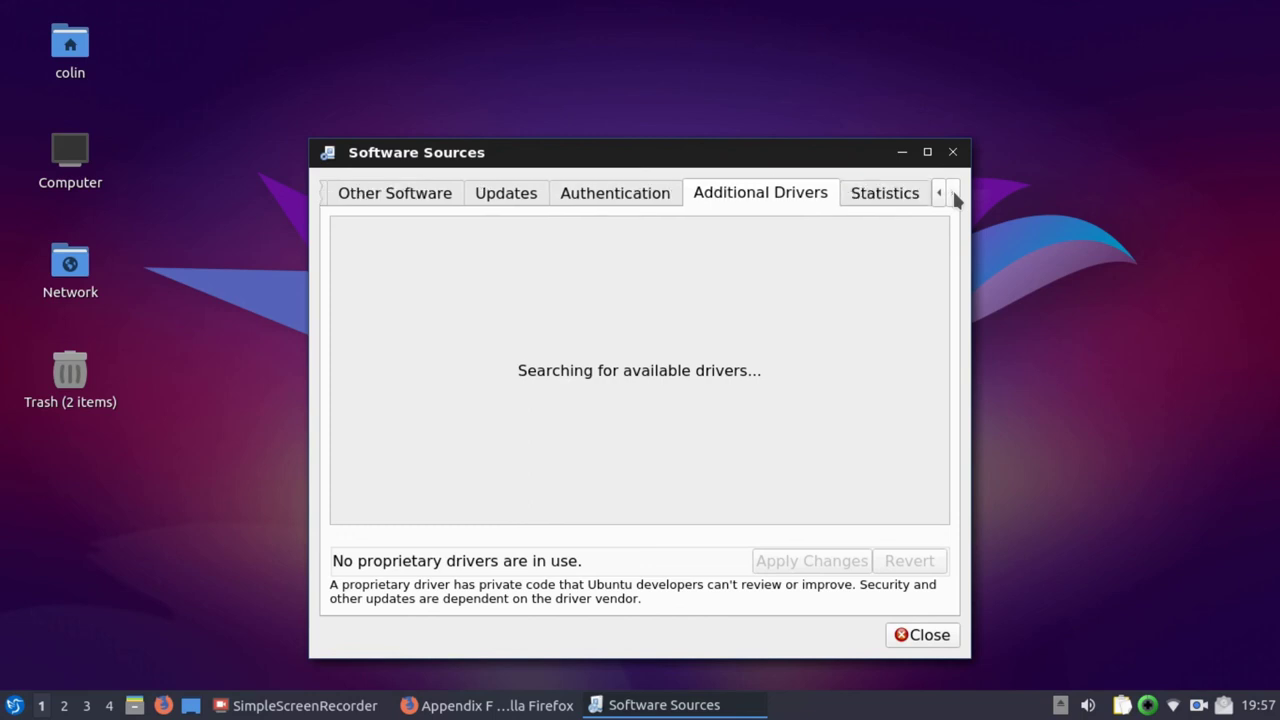
{"action": "left_click", "coordinate": [894, 197]}
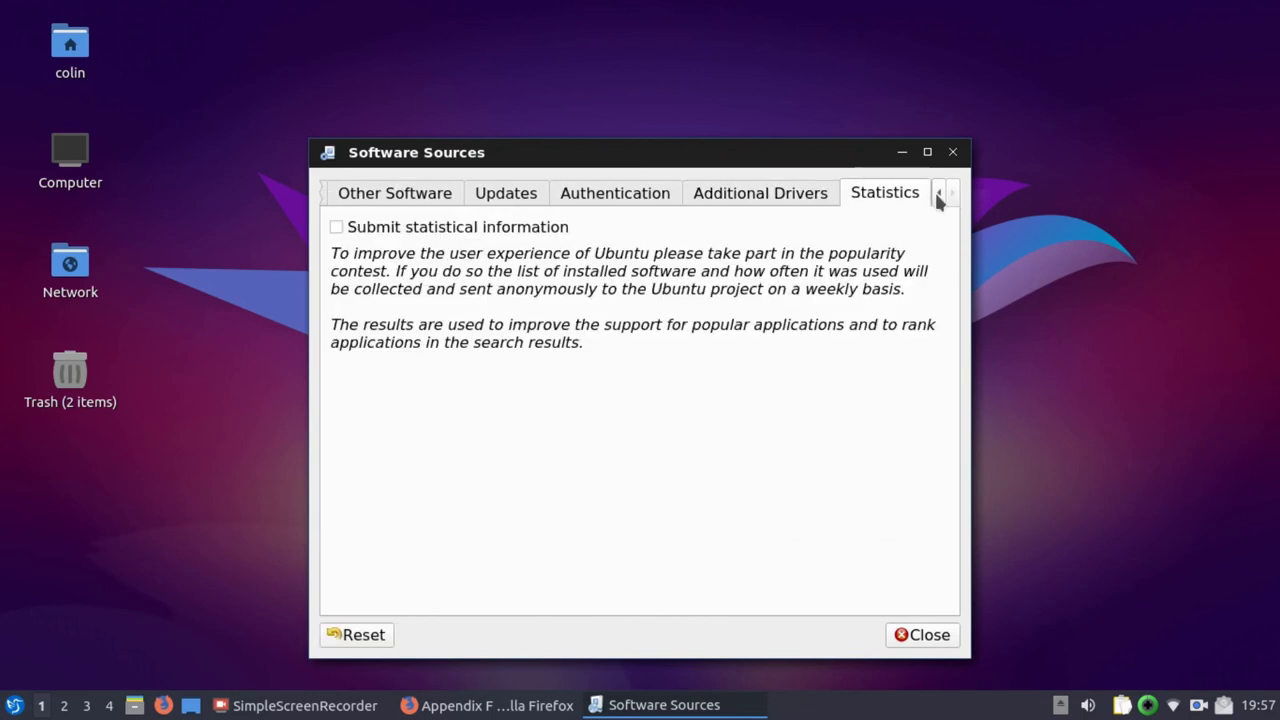
{"action": "left_click", "coordinate": [938, 196]}
{"action": "left_click", "coordinate": [388, 198]}
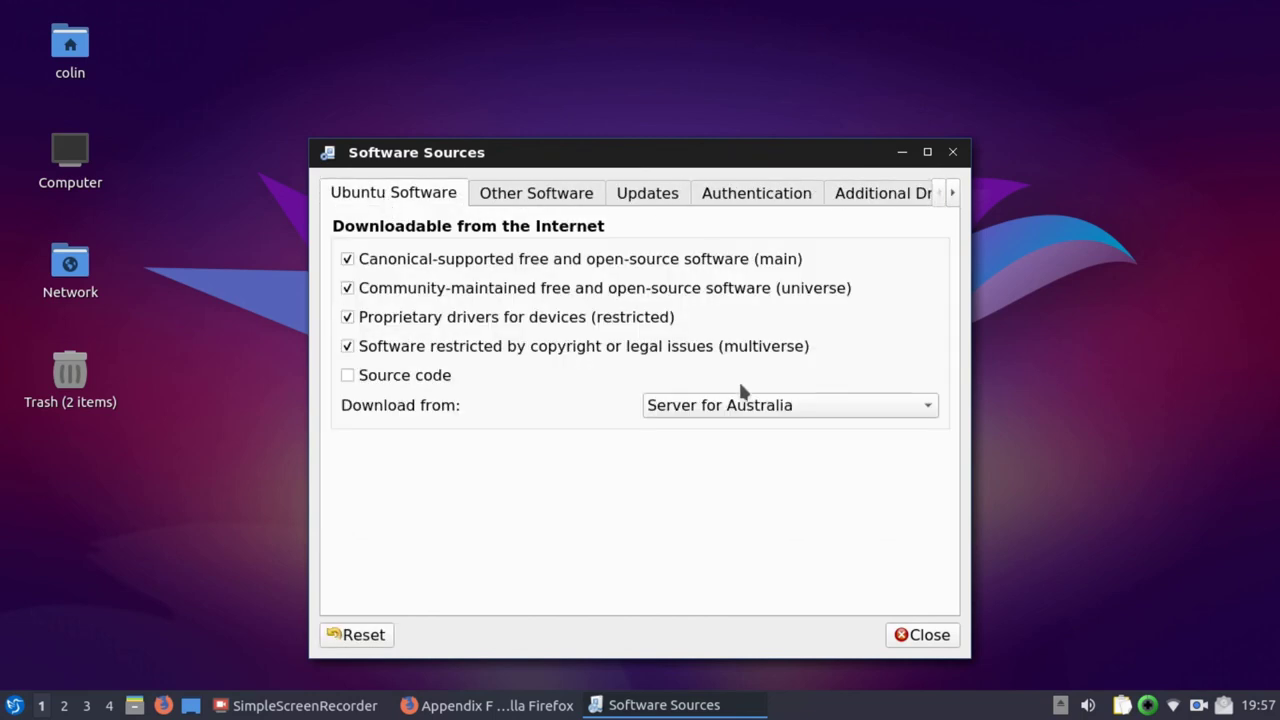
{"action": "left_click", "coordinate": [923, 634]}
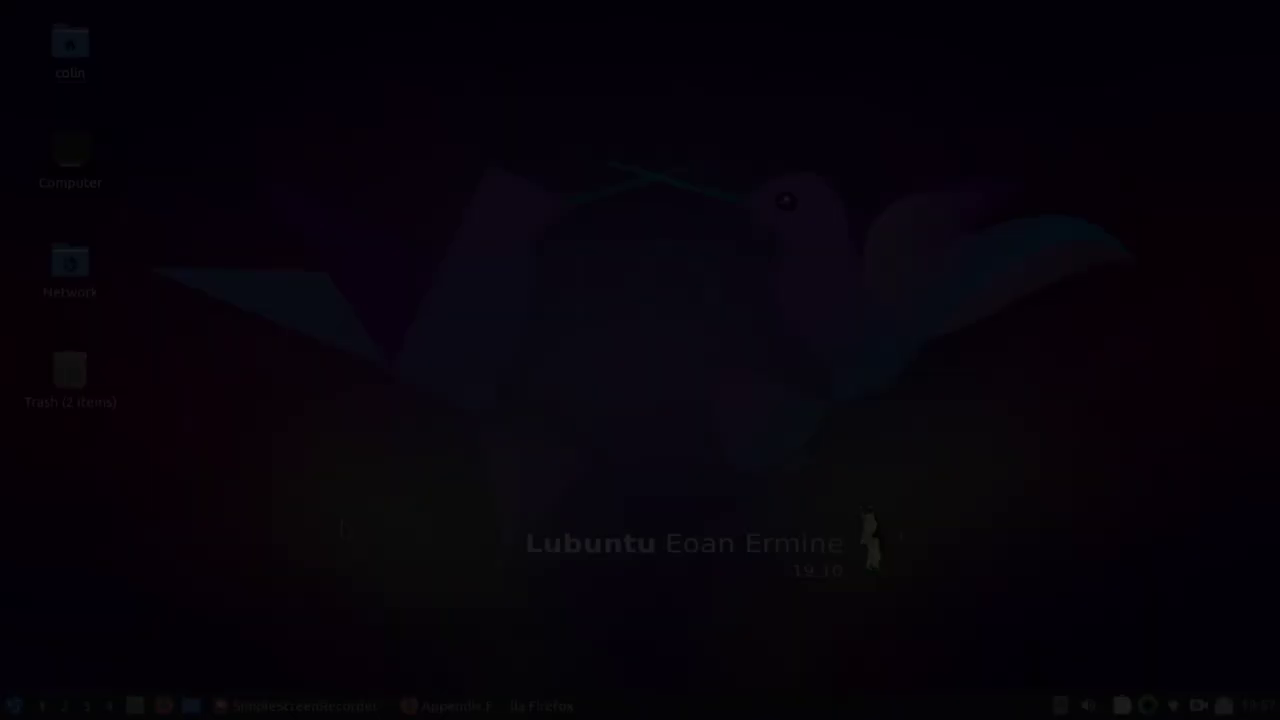